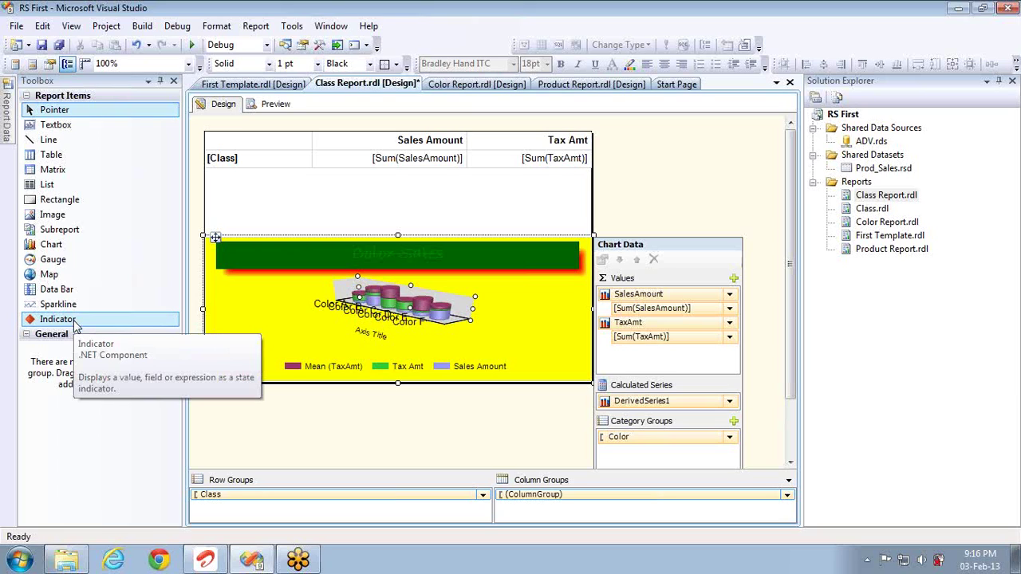
- Turn off the 3D effect for the Color Sales chart
click(277, 312)
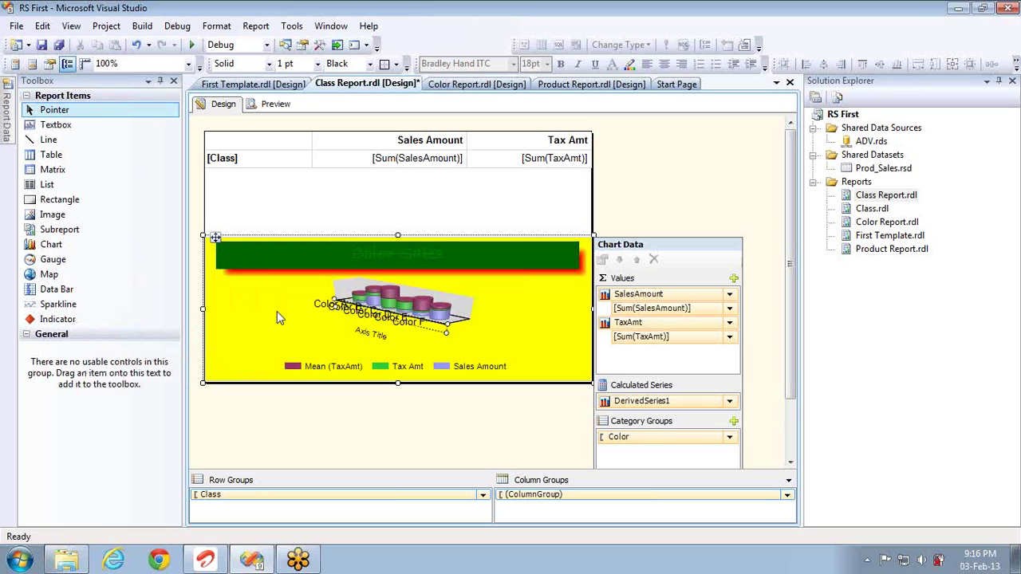
right_click(277, 318)
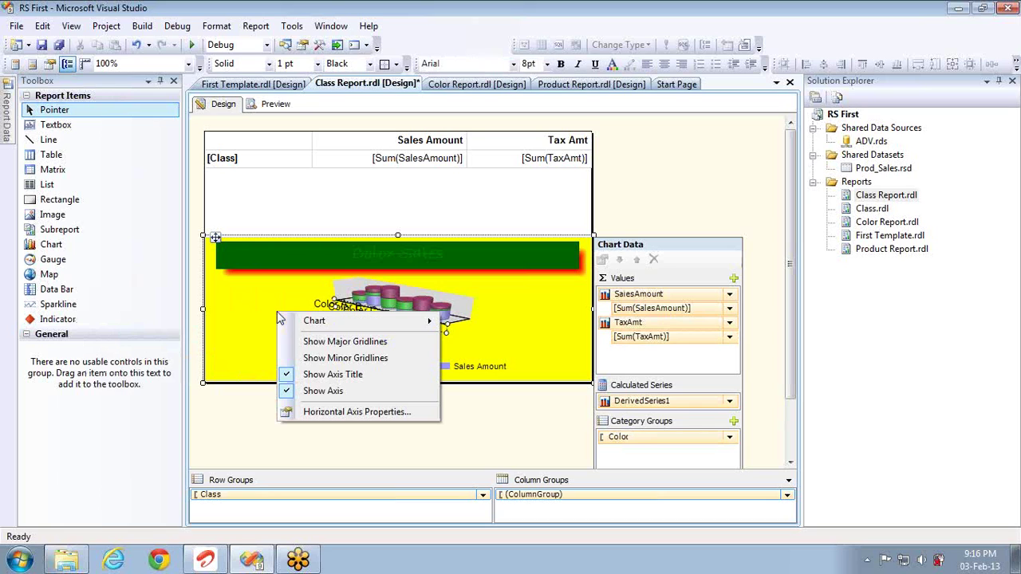
right_click(393, 300)
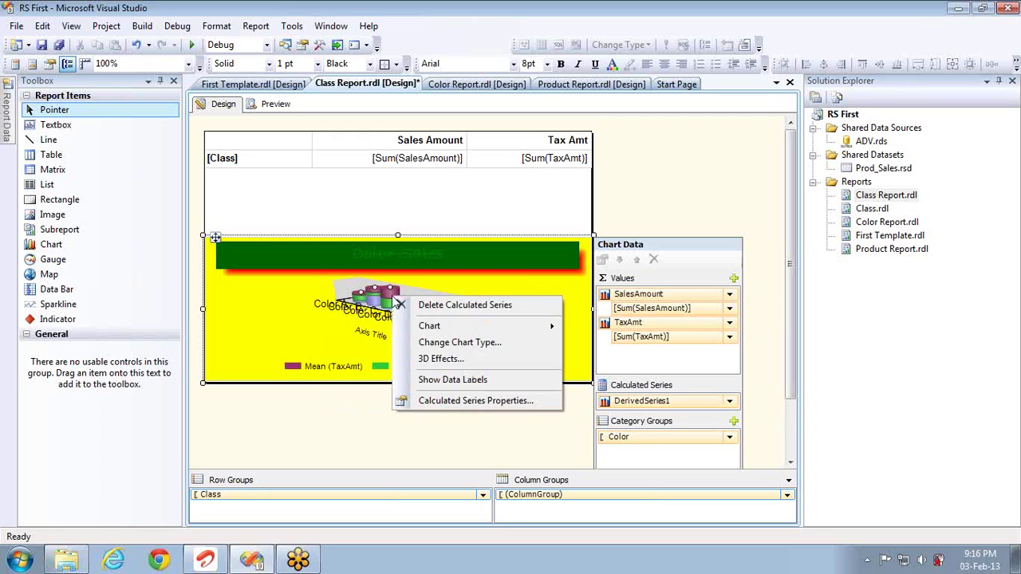
click(444, 360)
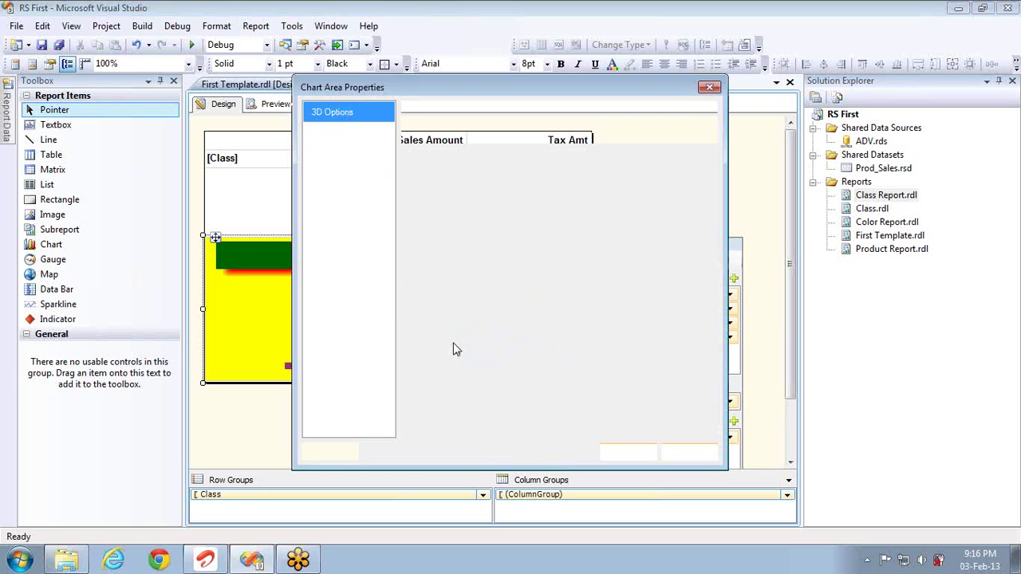
click(420, 161)
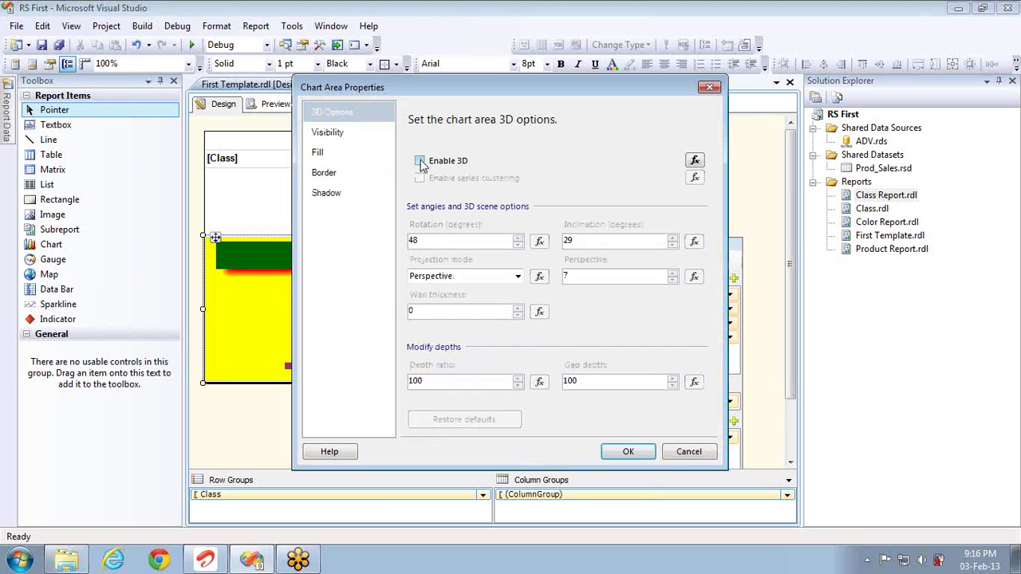
click(627, 451)
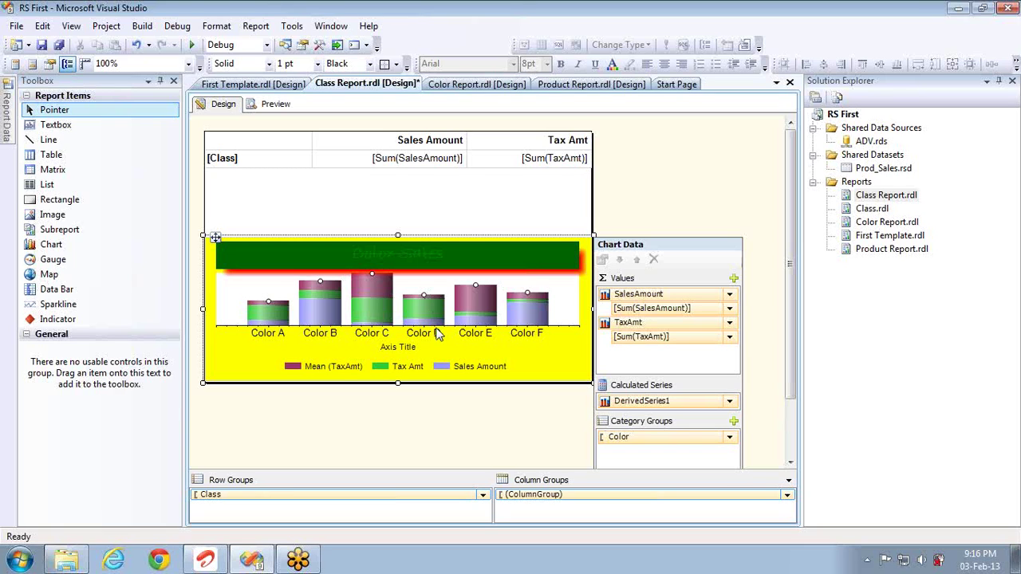
right_click(298, 313)
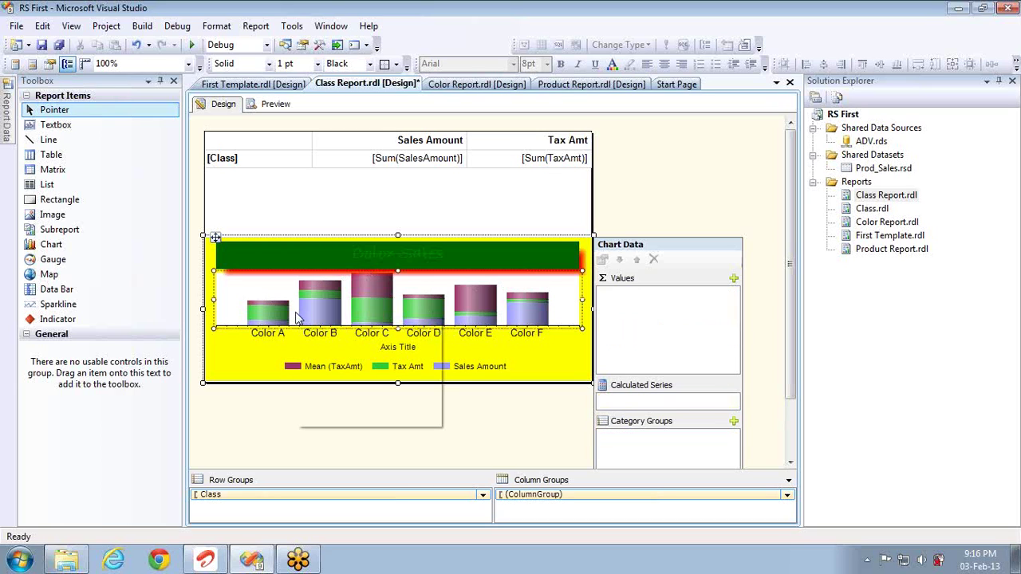
right_click(406, 291)
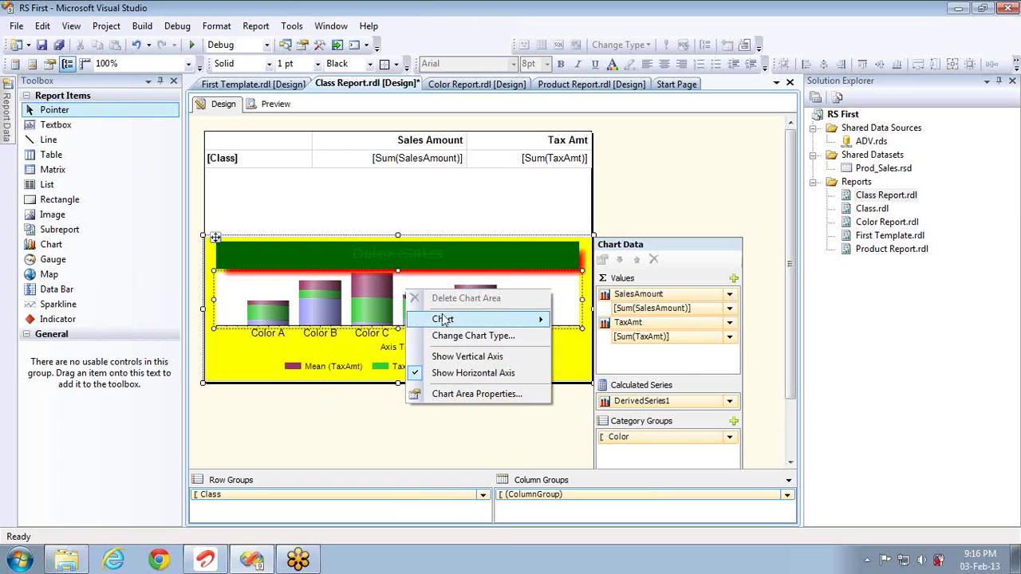
mouse_move(467, 320)
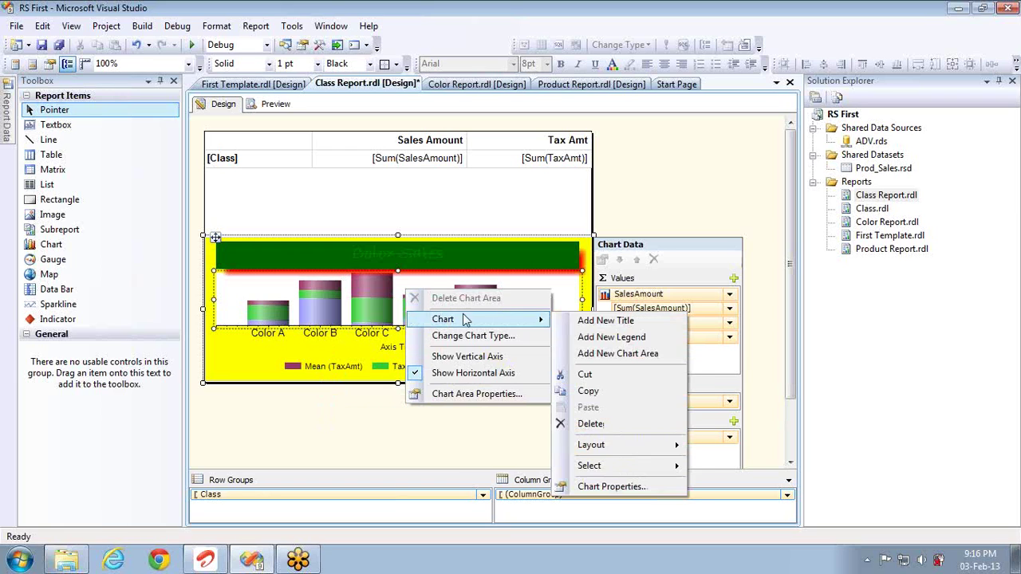
right_click(306, 344)
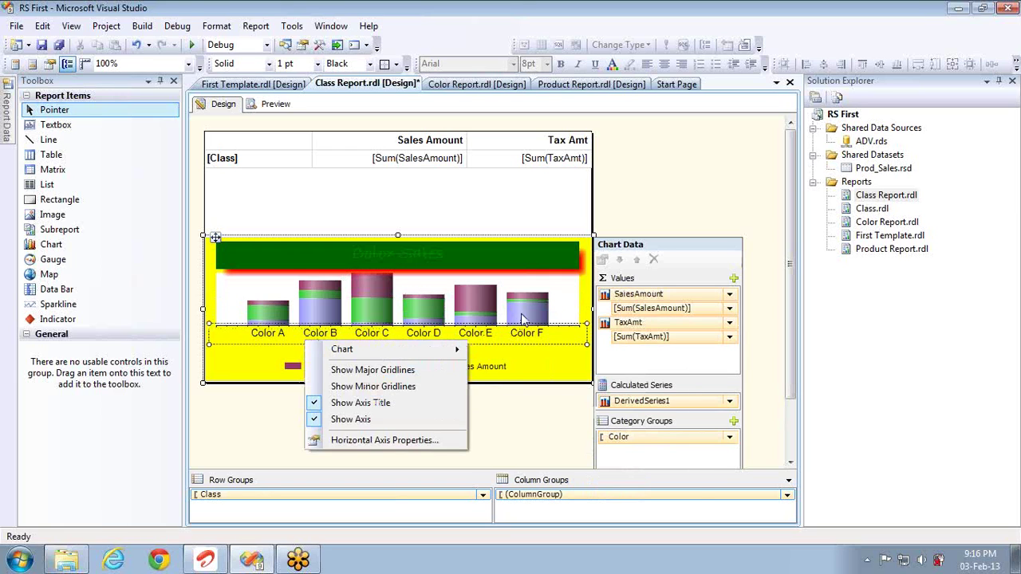
right_click(569, 306)
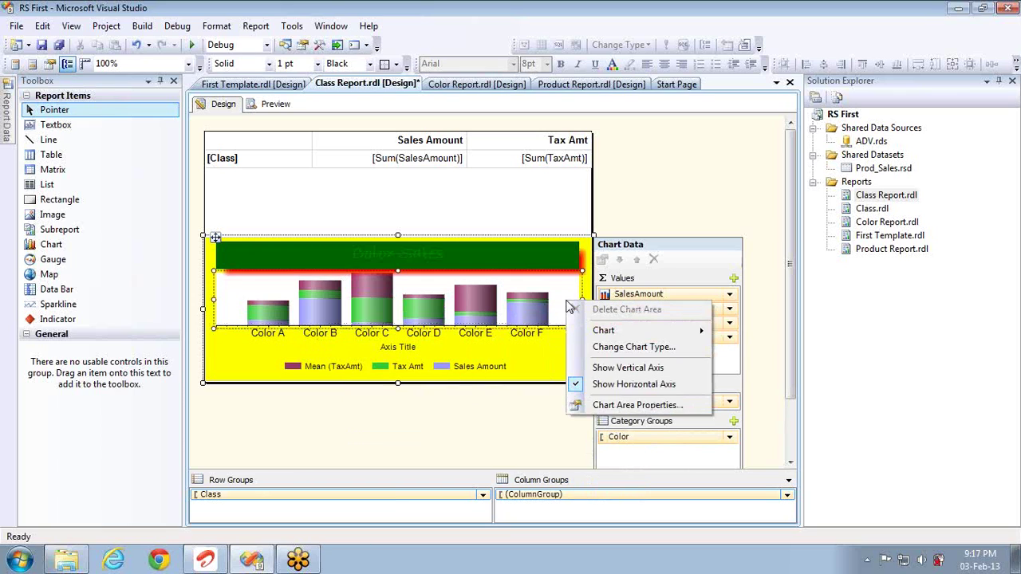
right_click(588, 294)
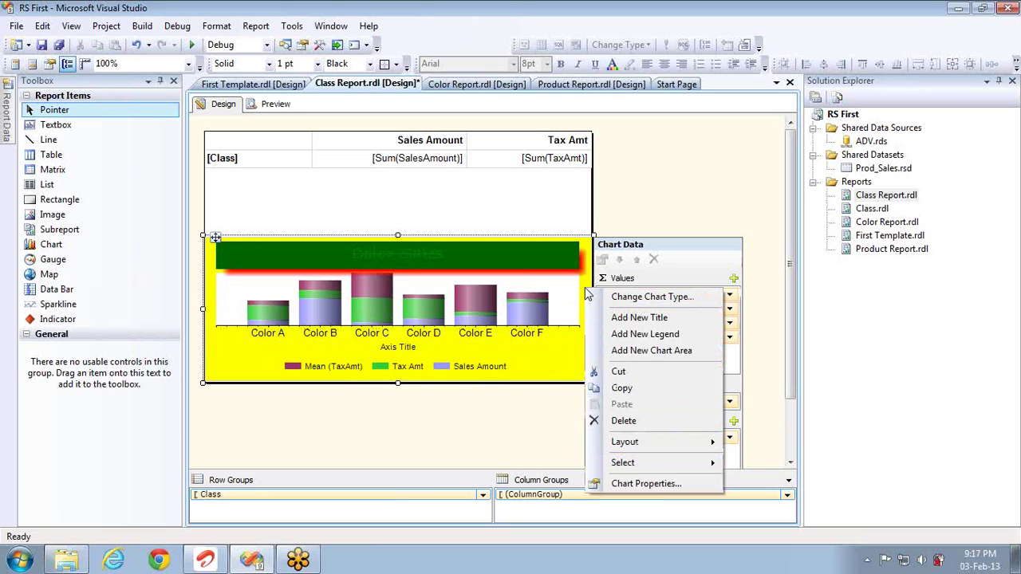
- Dismiss the AVG LinkScanner Update notification
click(432, 294)
right_click(431, 294)
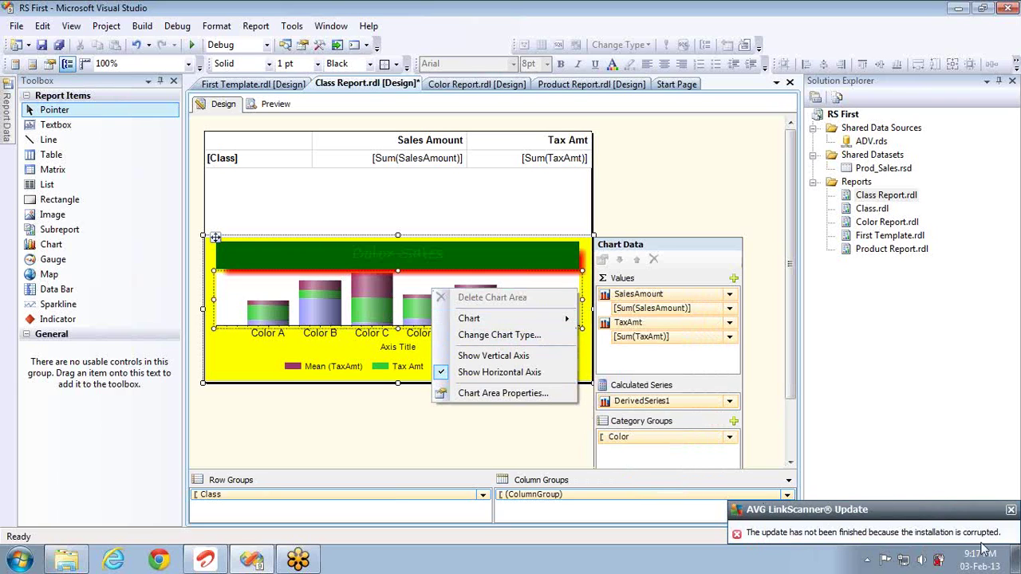
click(1011, 511)
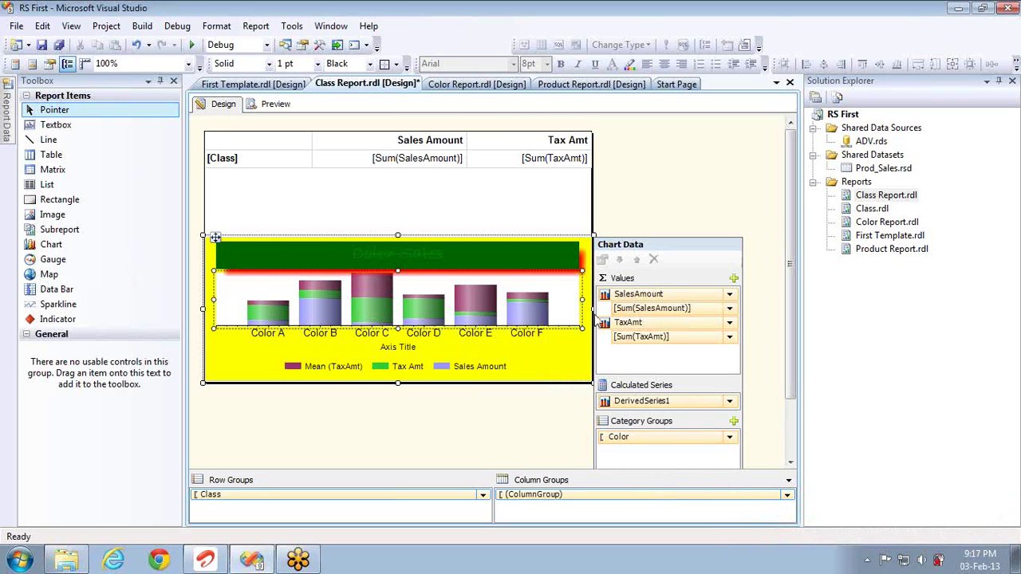
- Change the chart type of the Color Sales chart to a 3D 100% stacked column chart
right_click(449, 290)
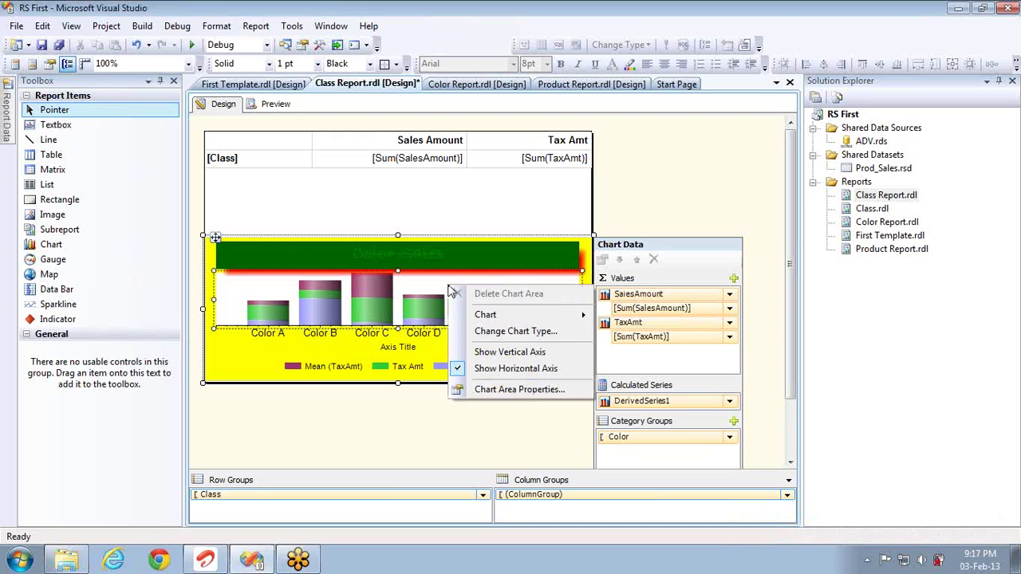
click(485, 339)
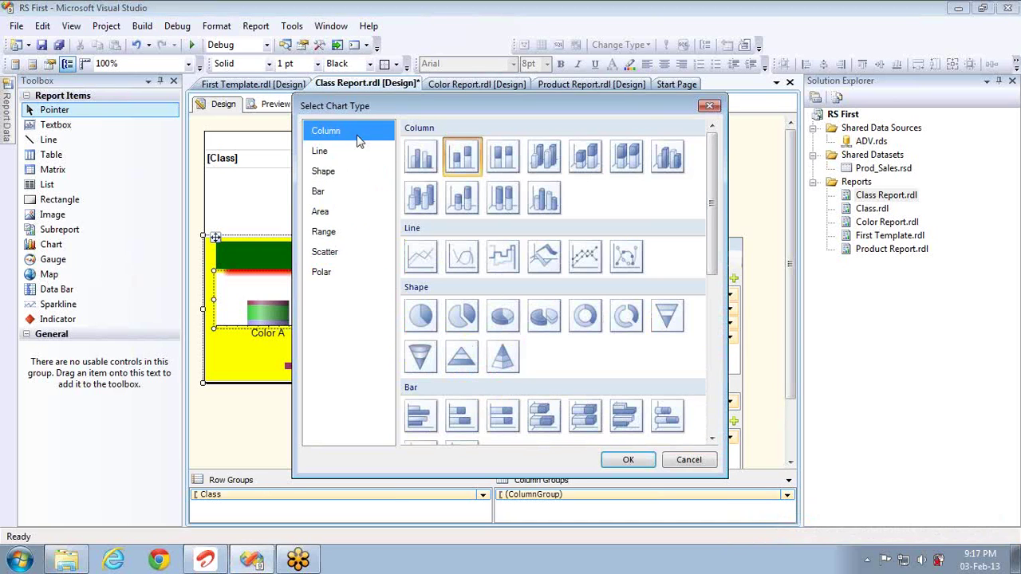
click(358, 217)
double_click(624, 156)
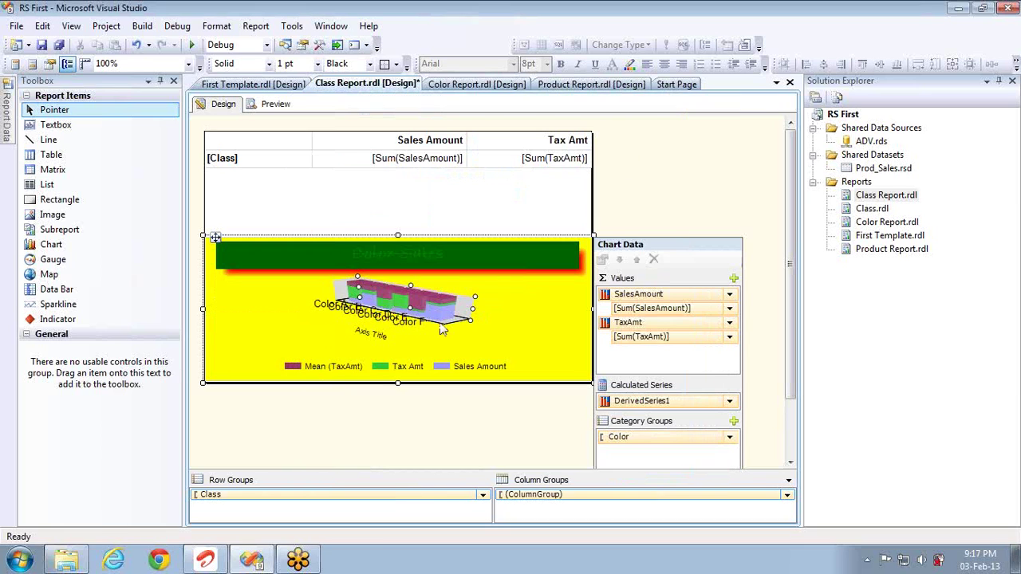
- Disable the 3D option of the chart area on the 100% stacked column chart
right_click(484, 318)
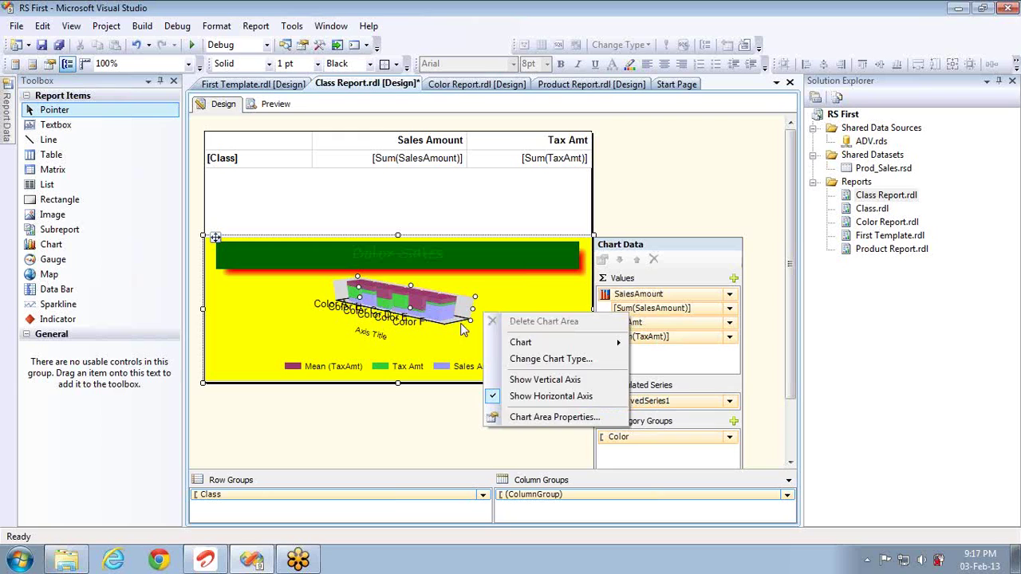
right_click(462, 323)
right_click(456, 305)
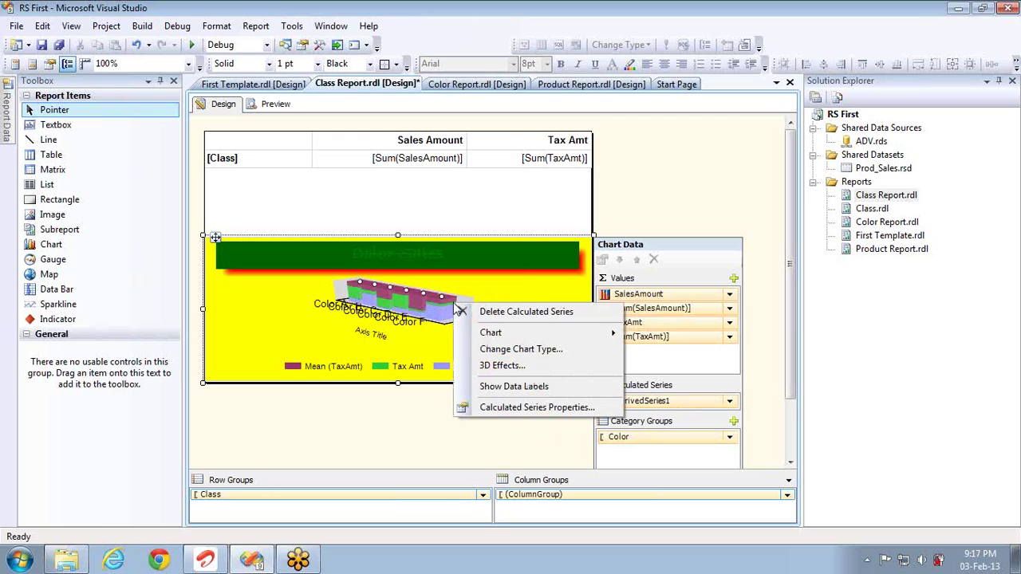
click(497, 368)
click(420, 162)
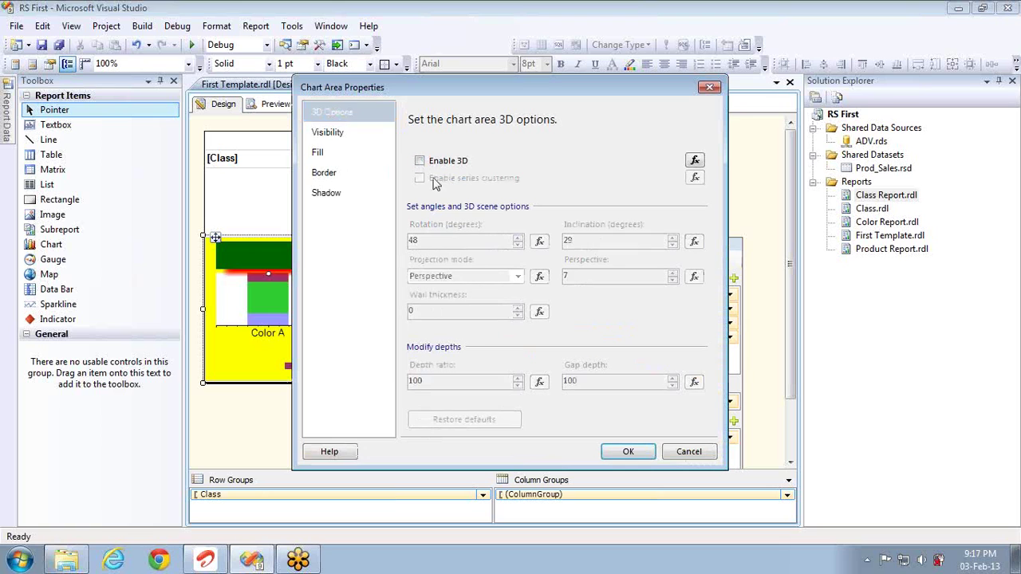
click(618, 452)
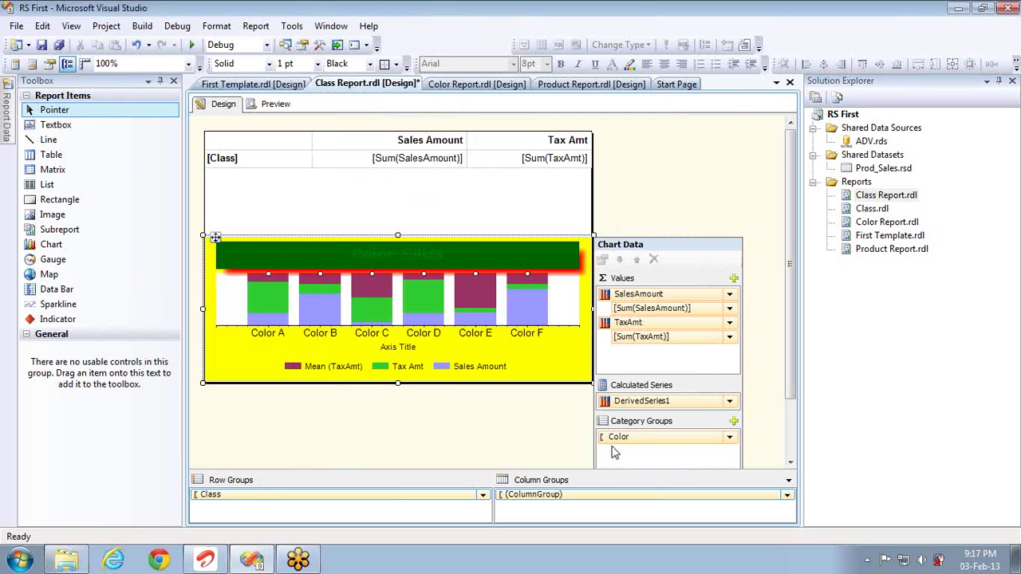
- Change the Color Sales chart to a plain line chart and delete its DerivedSeries1 calculated series
right_click(449, 294)
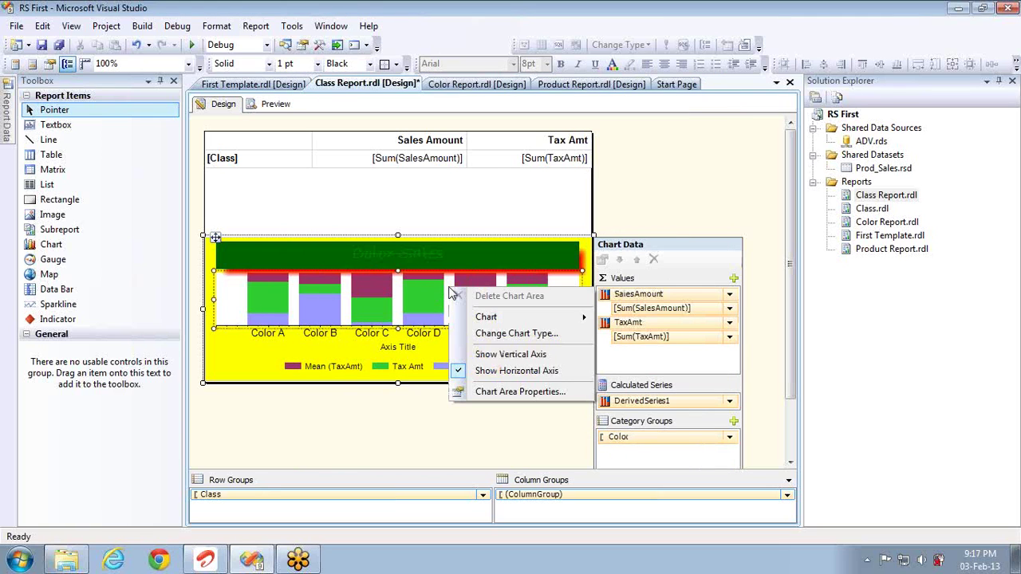
click(490, 338)
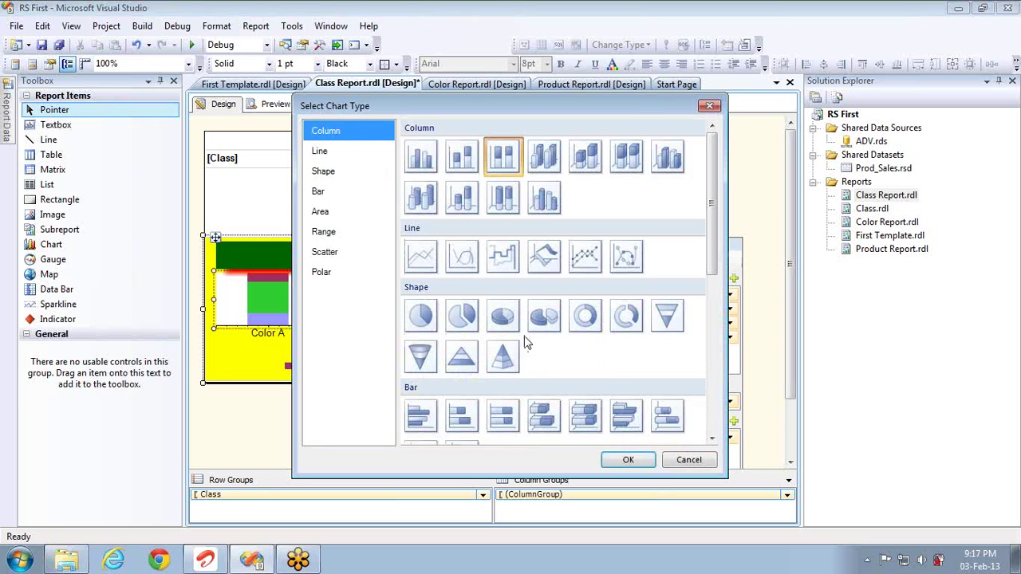
double_click(423, 257)
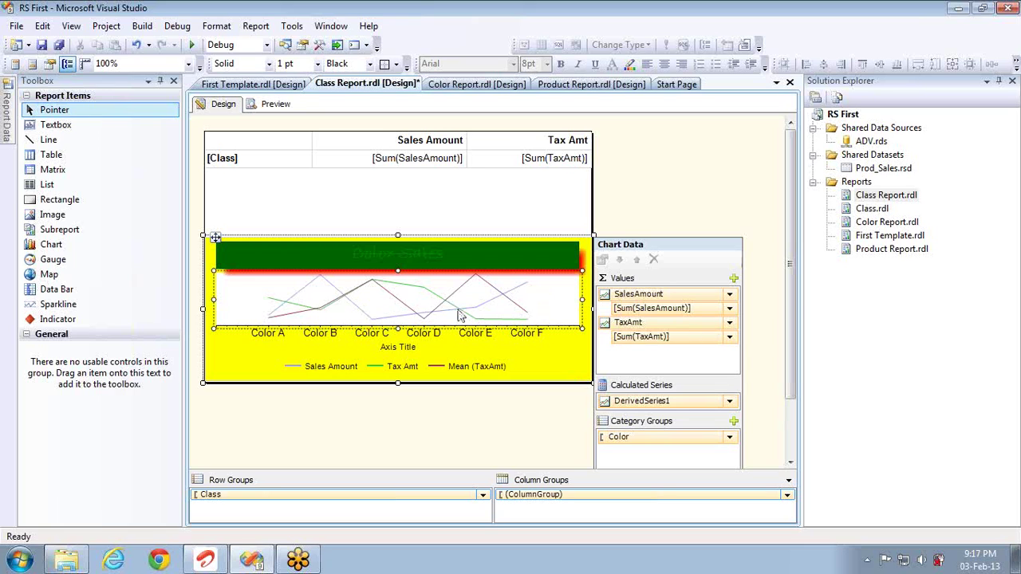
click(729, 400)
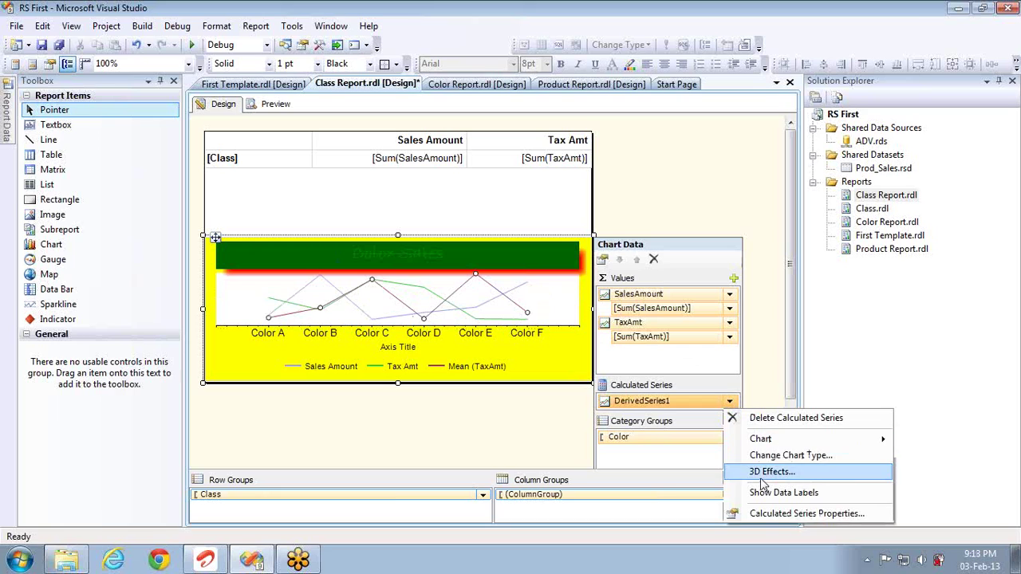
click(780, 419)
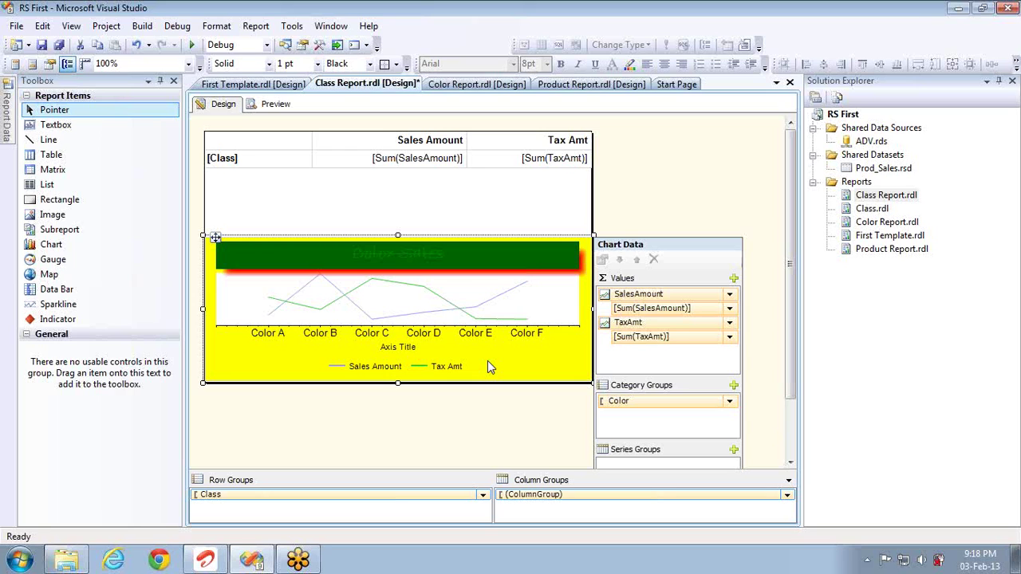
- Examine the chart area's 3D Options and Visibility properties, leaving them without applying any changes
right_click(529, 303)
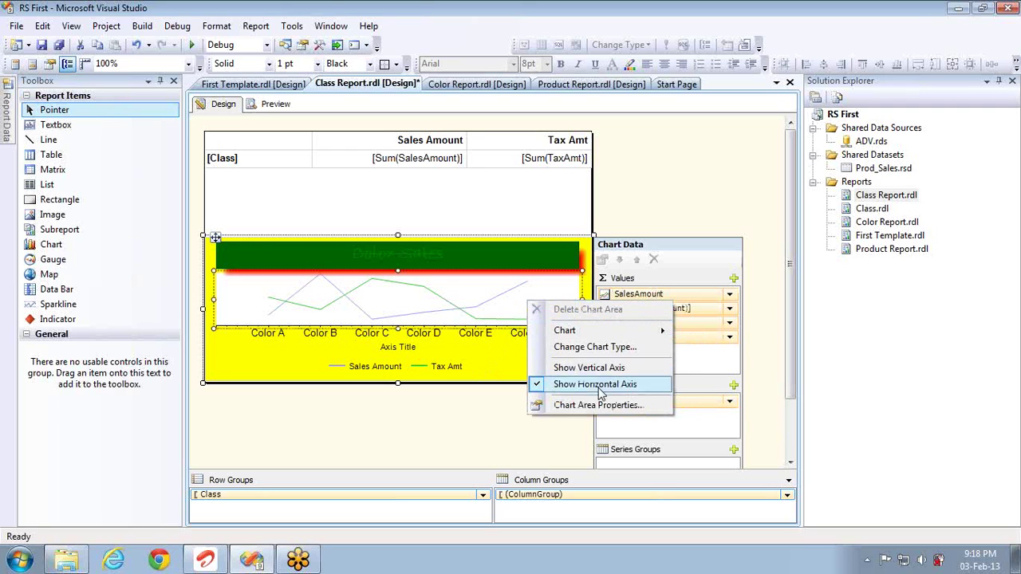
click(600, 406)
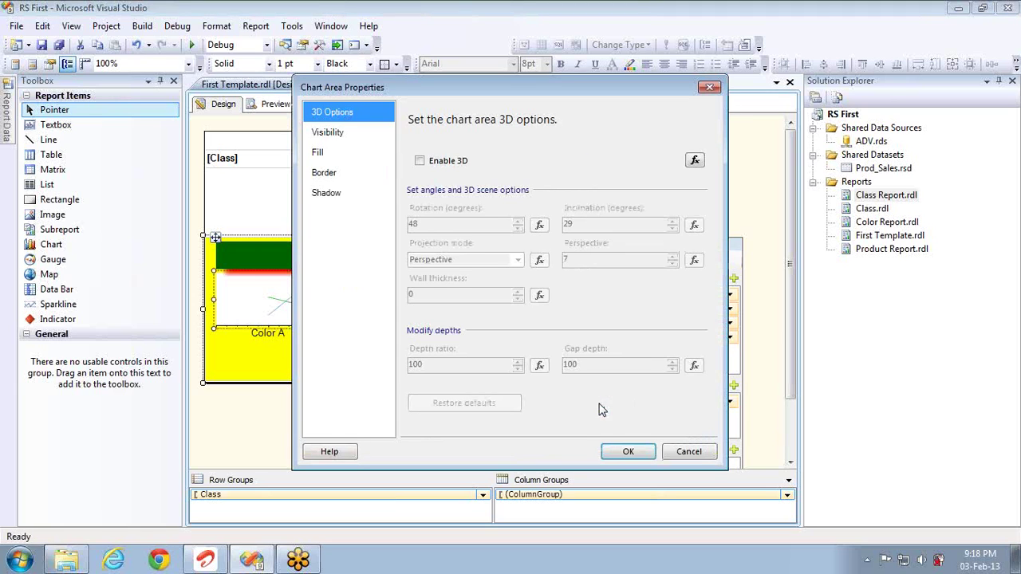
click(698, 454)
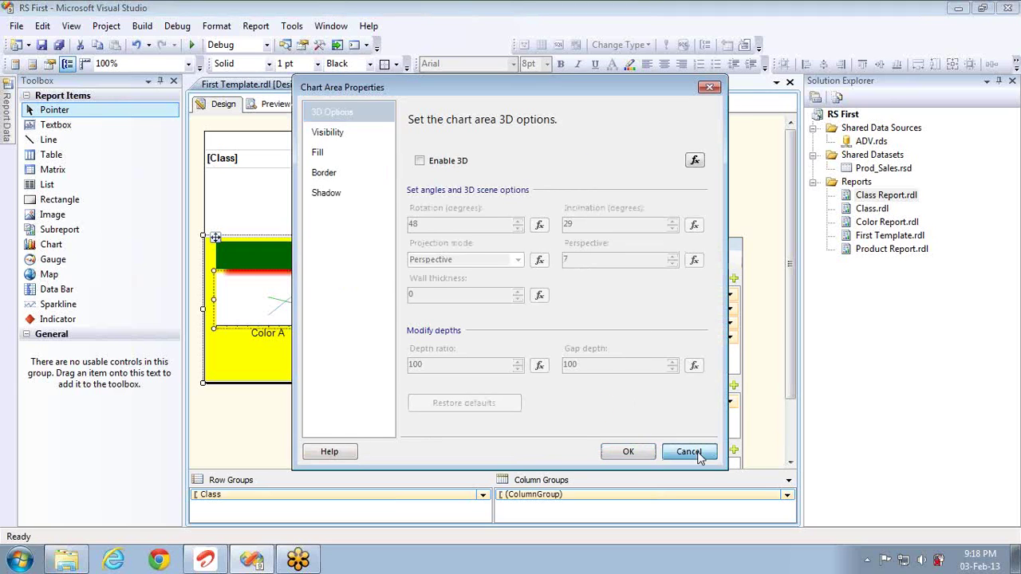
right_click(553, 309)
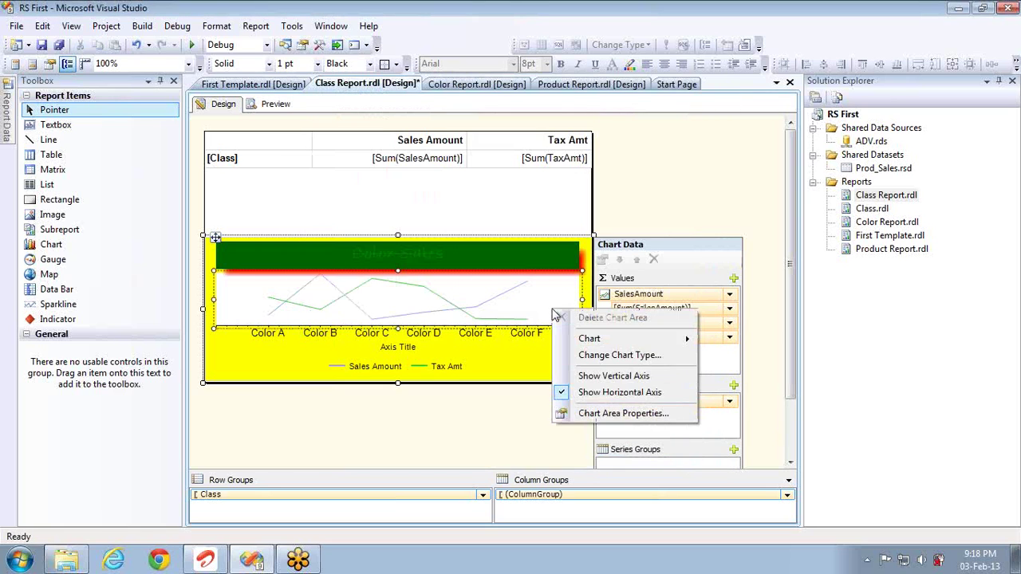
click(619, 413)
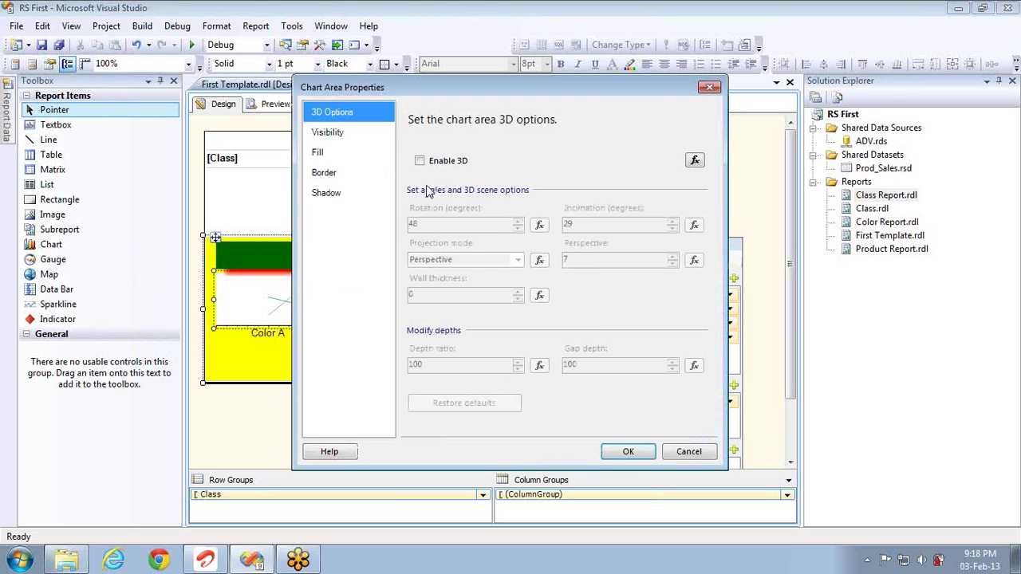
click(344, 133)
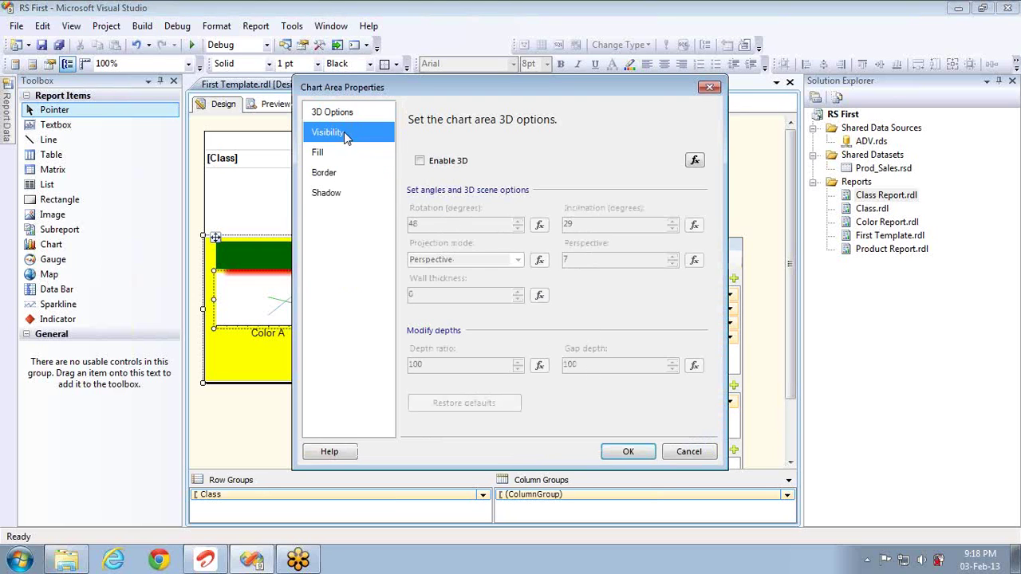
click(691, 452)
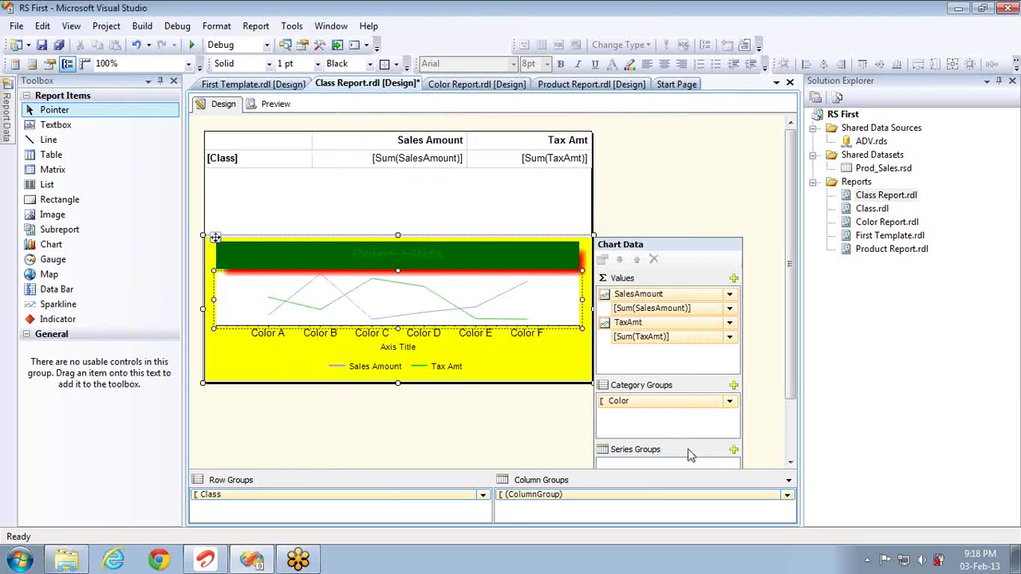
- Examine the series data properties of the Tax Amt line, leaving them without applying changes
click(391, 289)
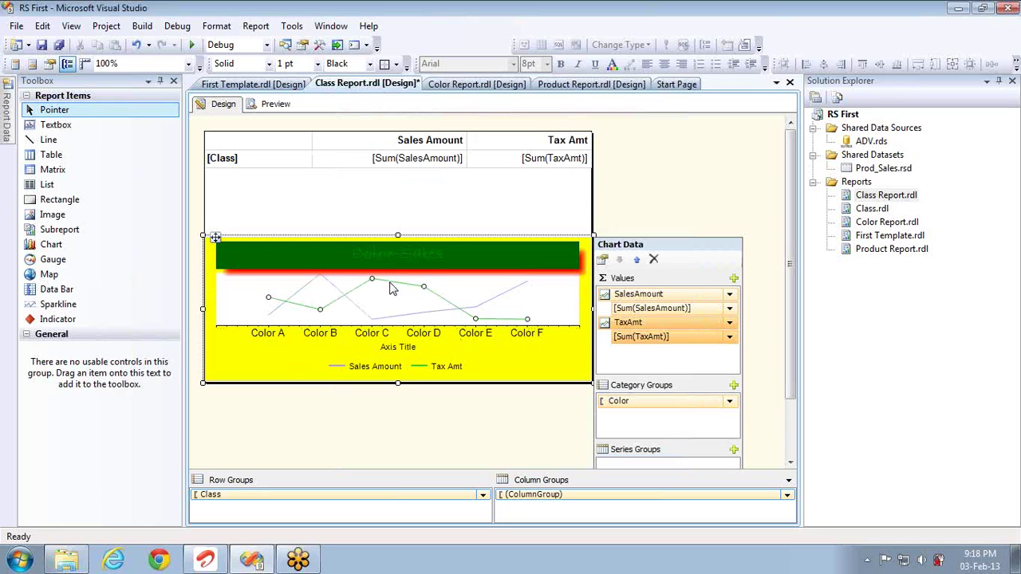
right_click(391, 289)
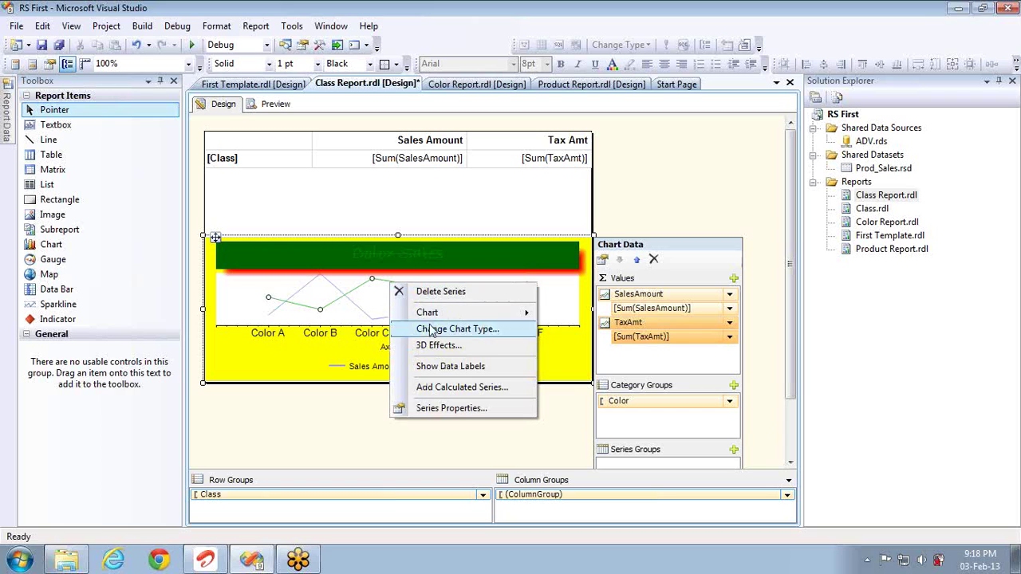
click(449, 408)
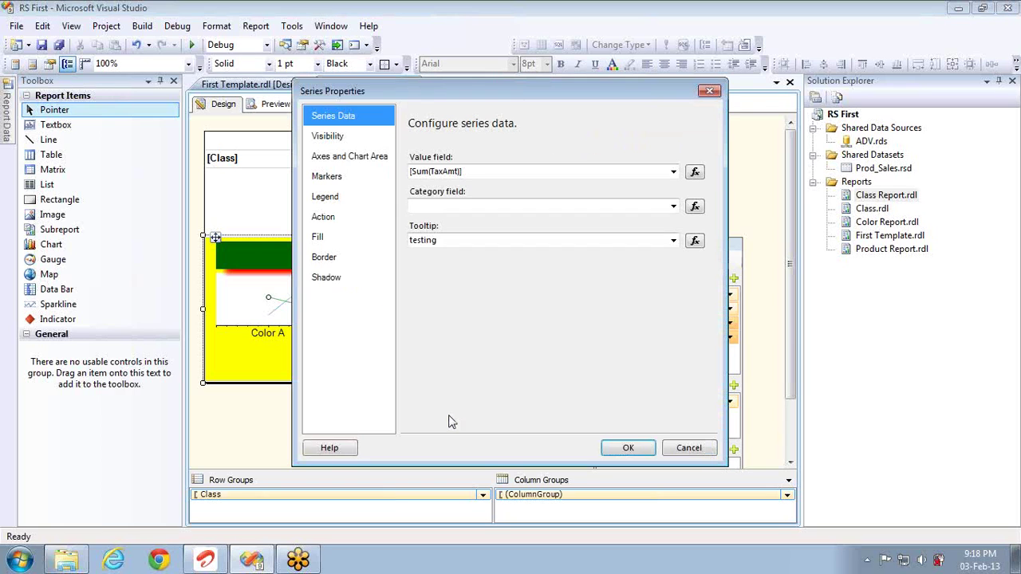
click(685, 448)
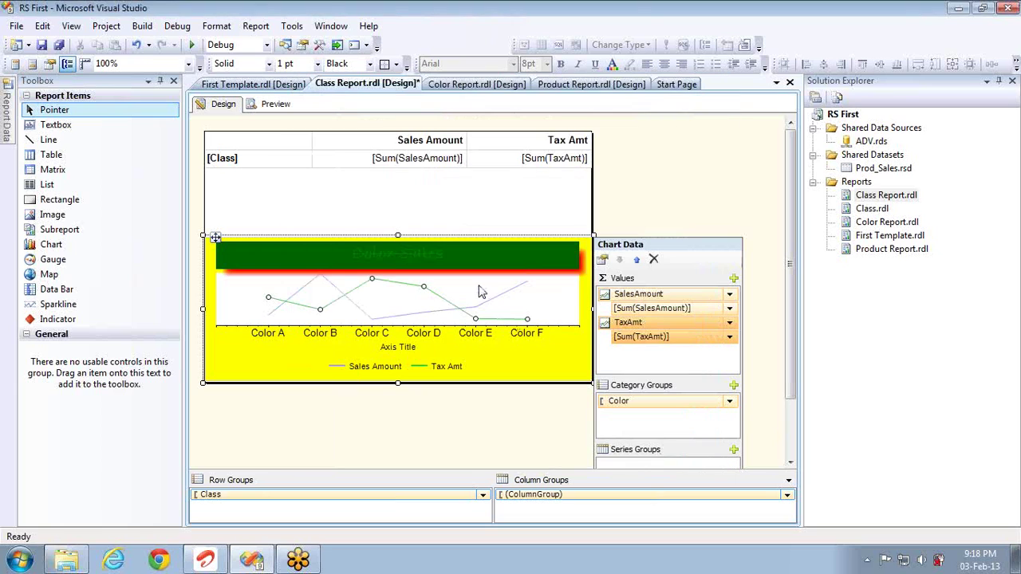
- Show data labels on the Tax Amt line and hide them again
right_click(424, 287)
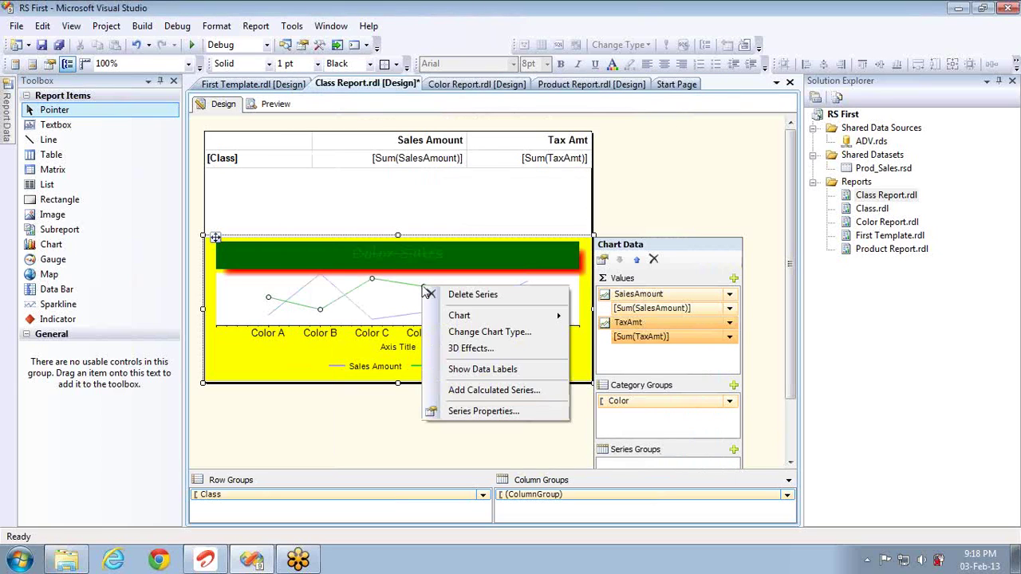
click(480, 372)
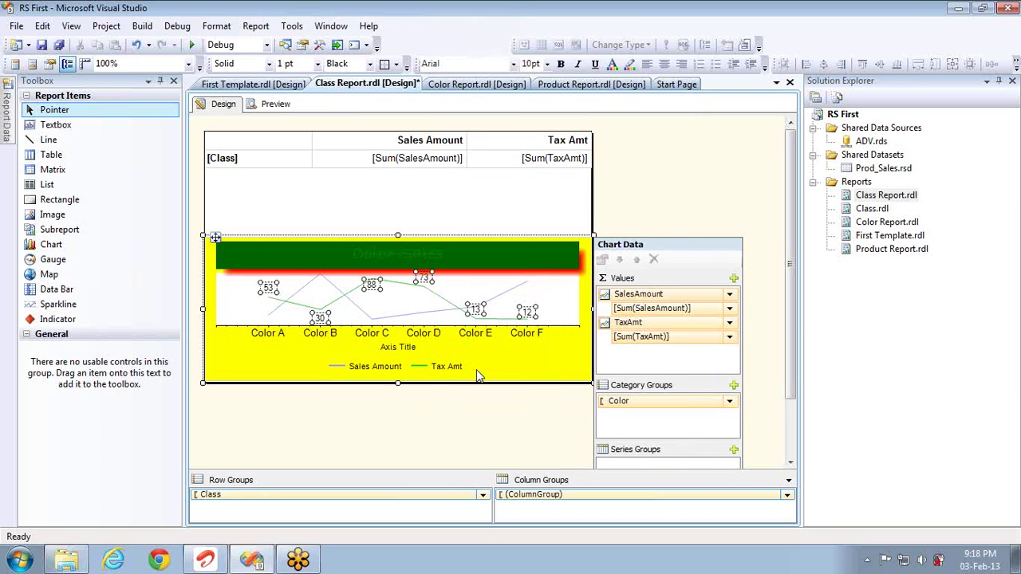
right_click(417, 284)
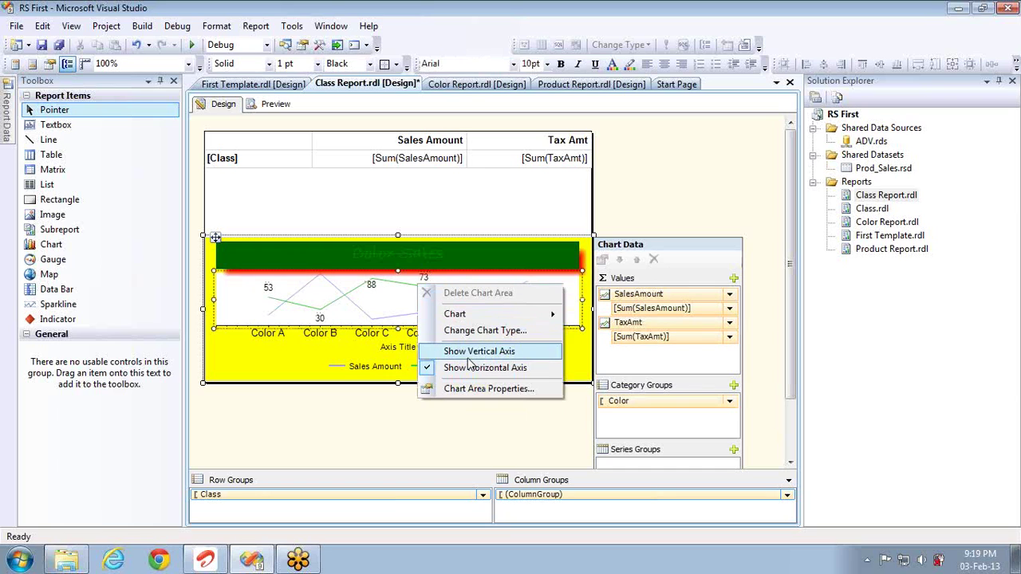
right_click(389, 282)
click(450, 367)
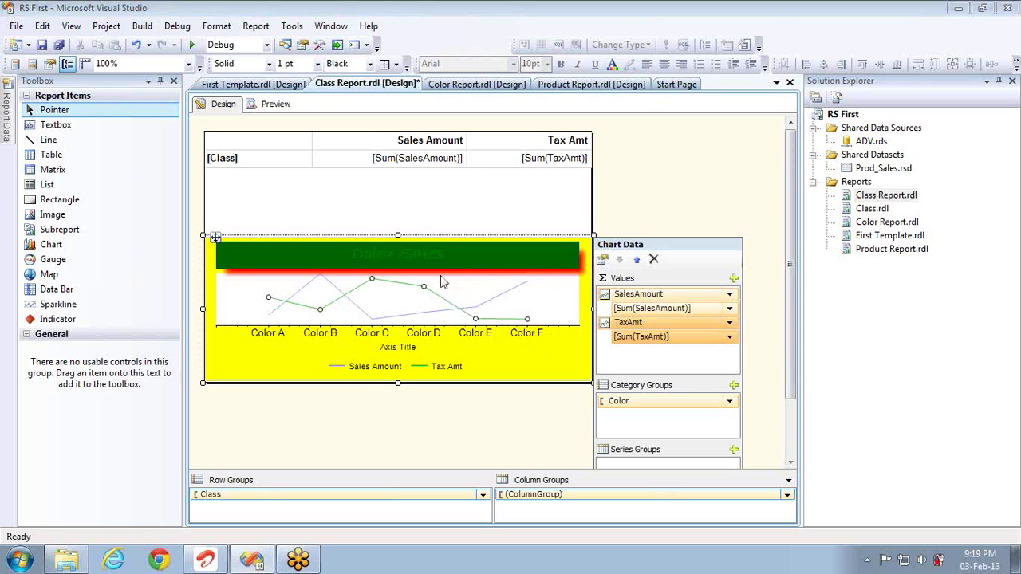
- Start adding a calculated series to the Tax Amt line and set its formula to Mean
click(392, 304)
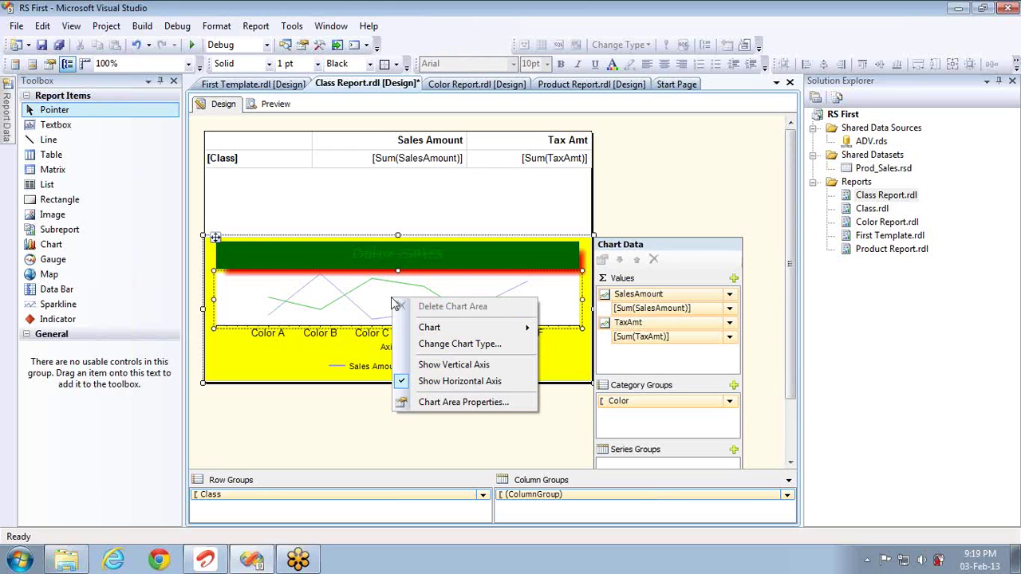
click(394, 289)
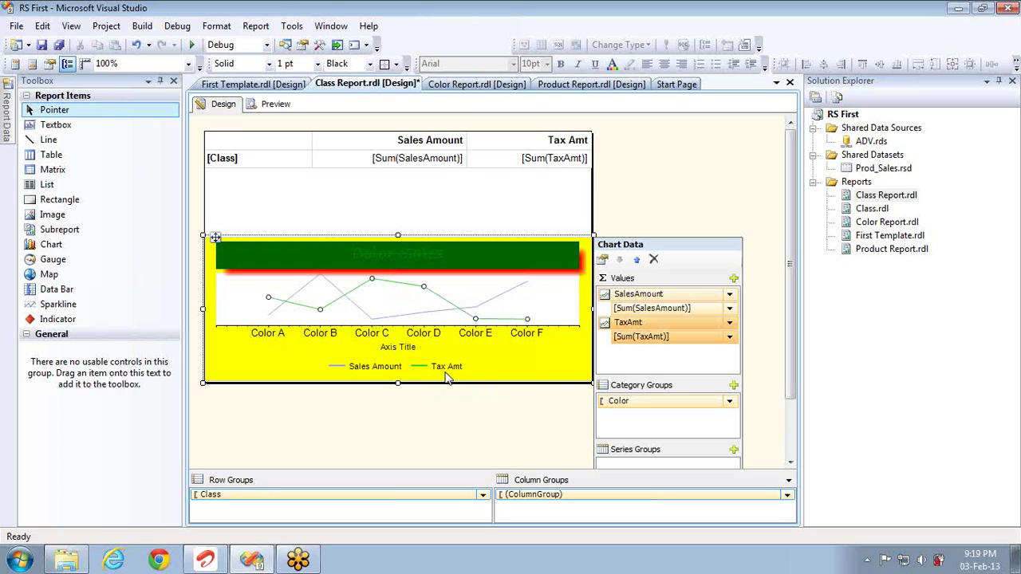
right_click(377, 286)
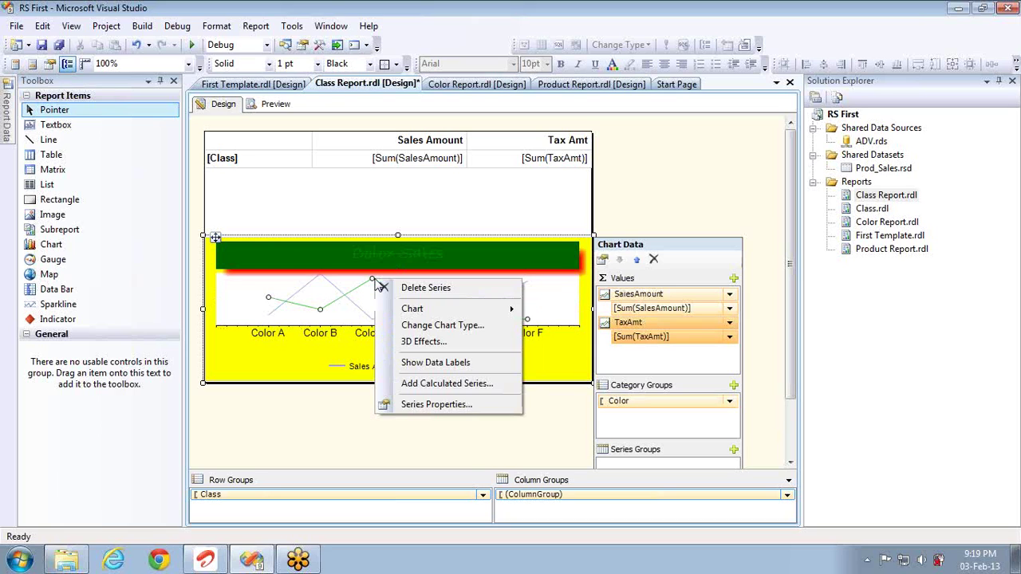
click(438, 386)
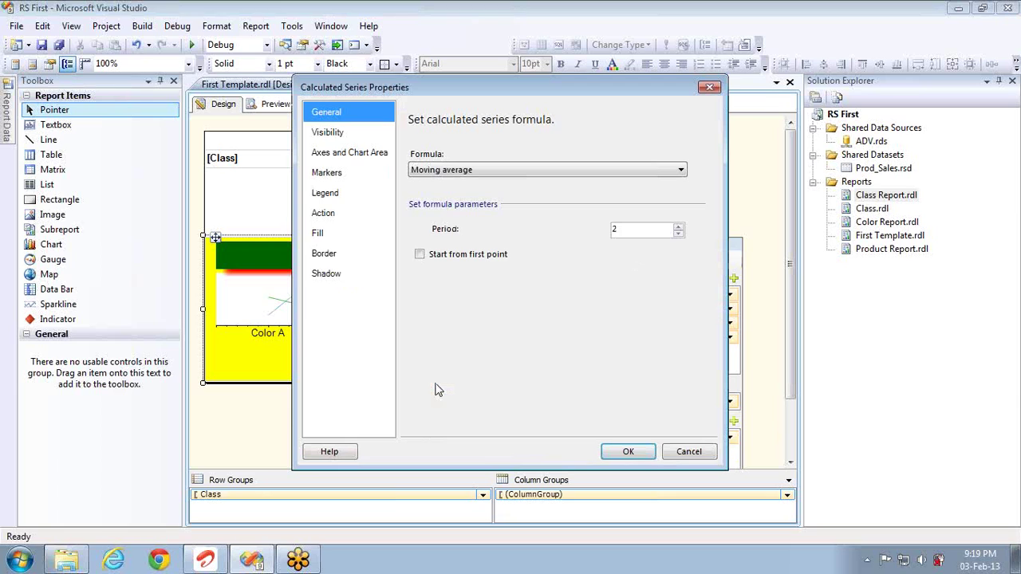
click(545, 169)
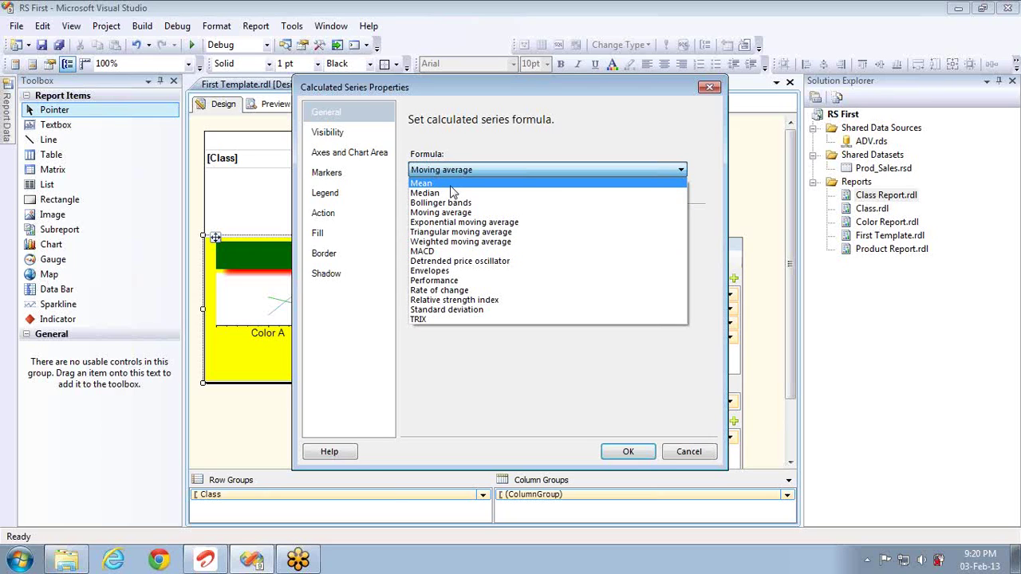
click(450, 185)
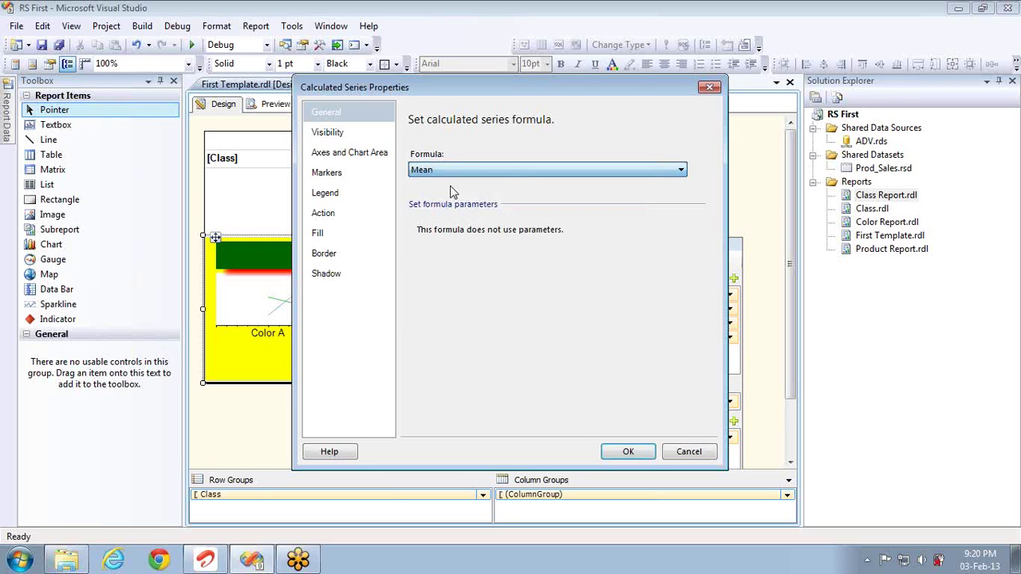
- Review the Mean series' visibility, axes, marker and legend options, and add it to the chart with these settings
click(359, 133)
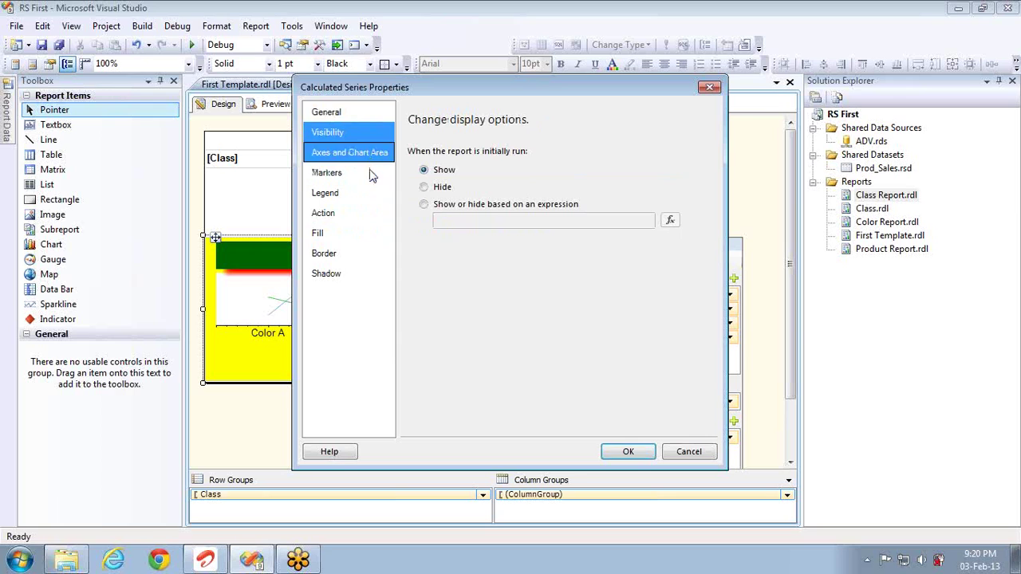
click(350, 108)
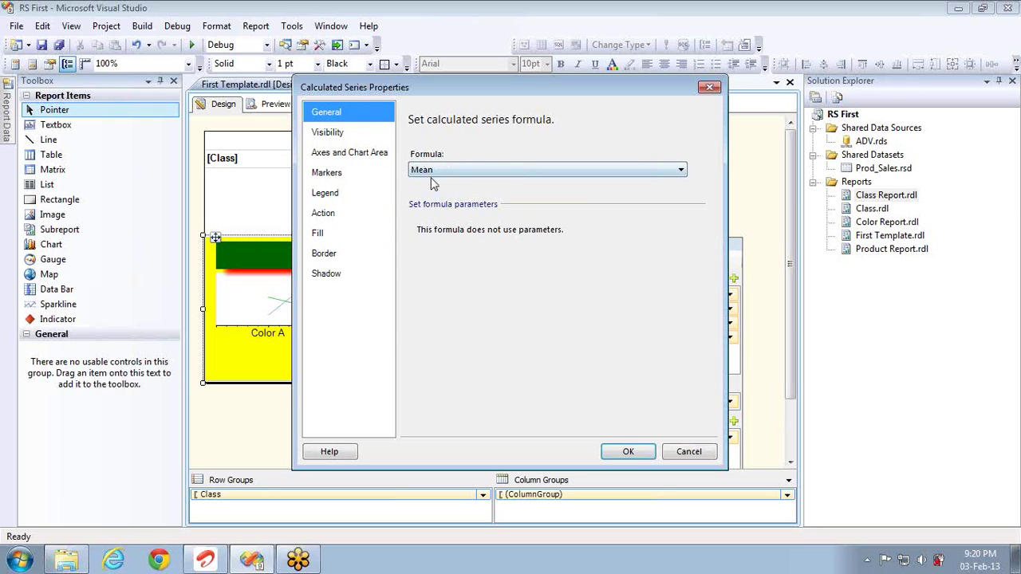
click(346, 133)
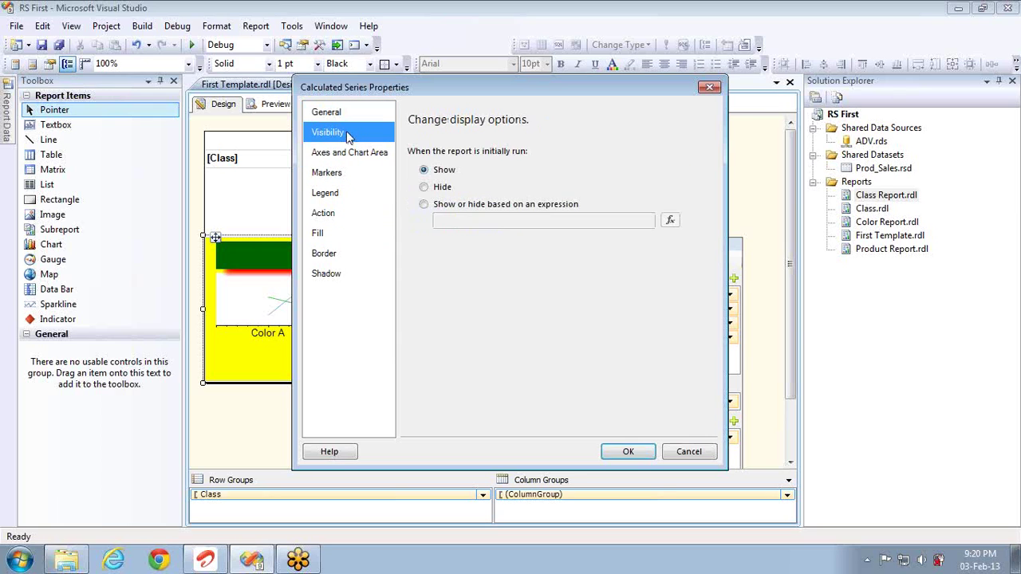
click(351, 156)
click(346, 175)
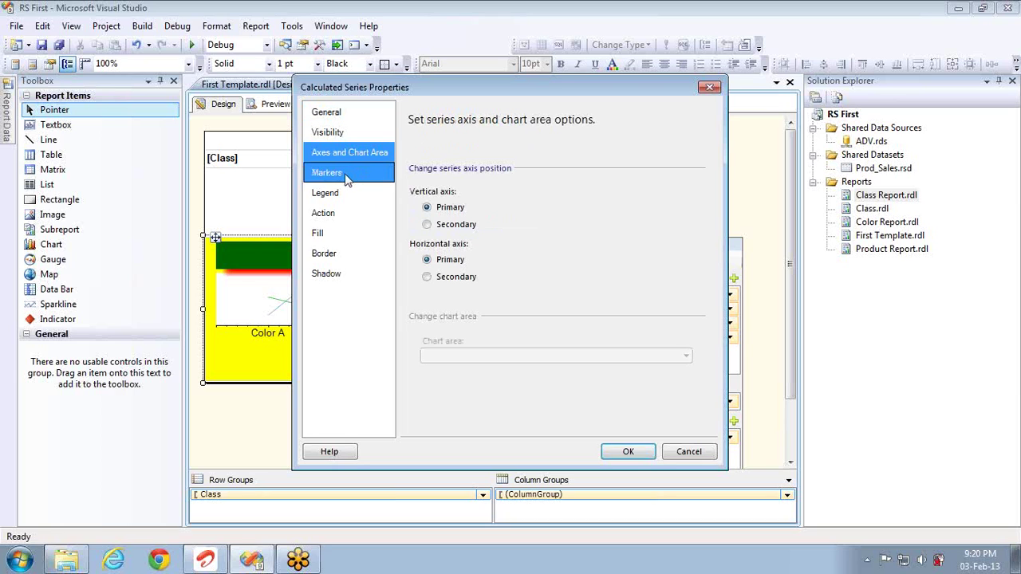
click(345, 196)
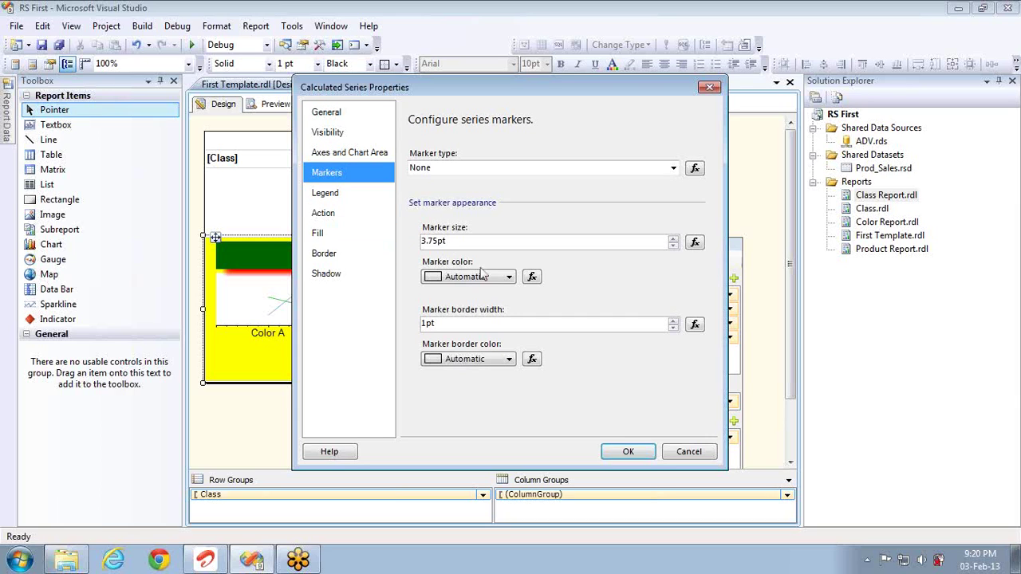
click(359, 195)
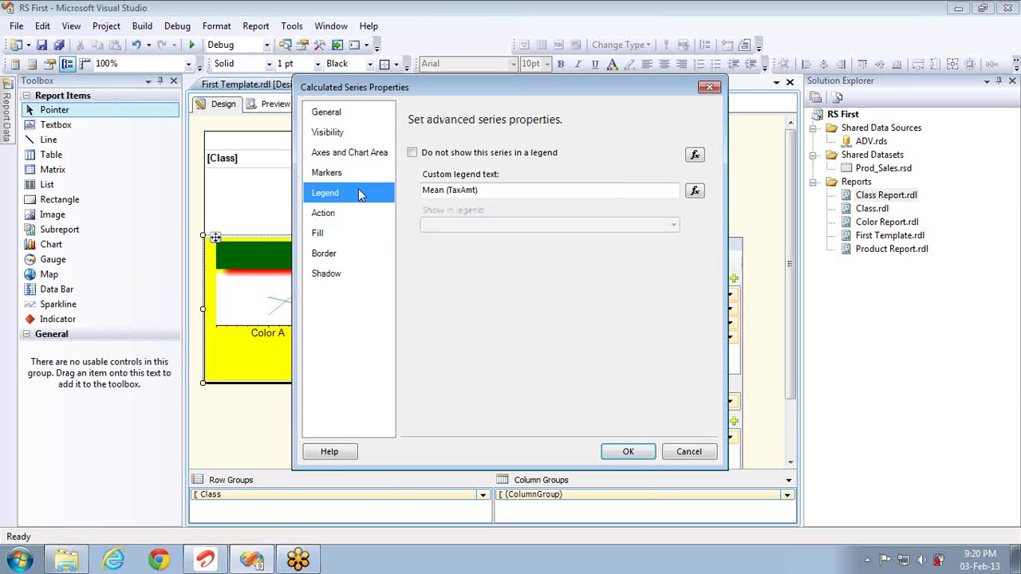
click(628, 452)
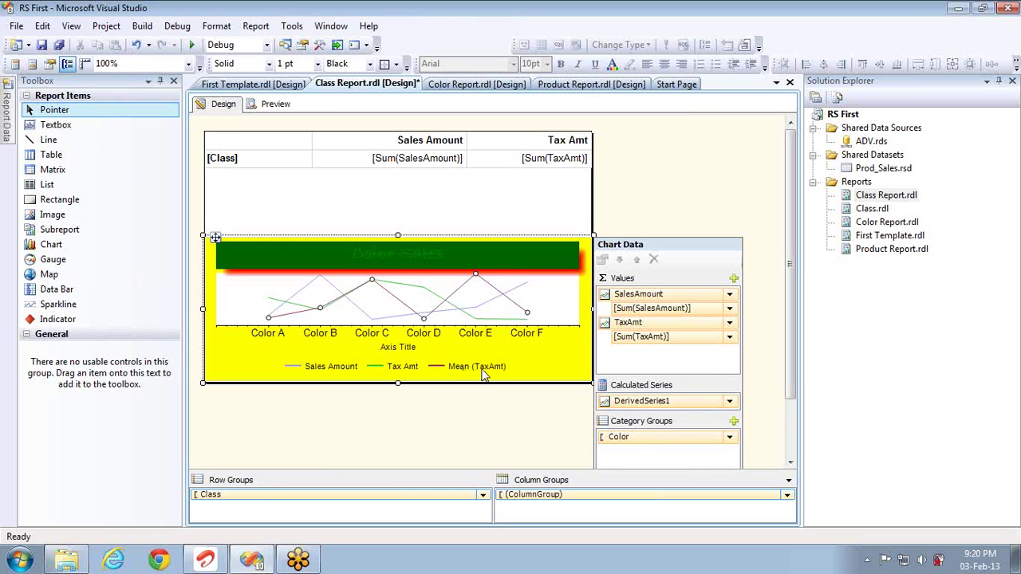
- Add a second calculated series to the Tax Amt line using the Standard deviation formula with a period of 2
click(425, 294)
right_click(427, 295)
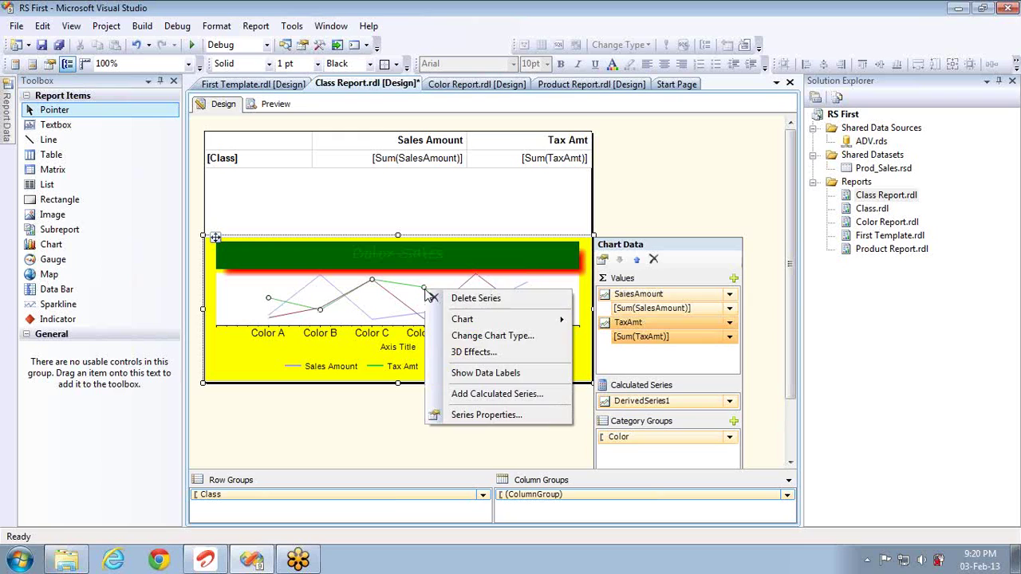
click(471, 394)
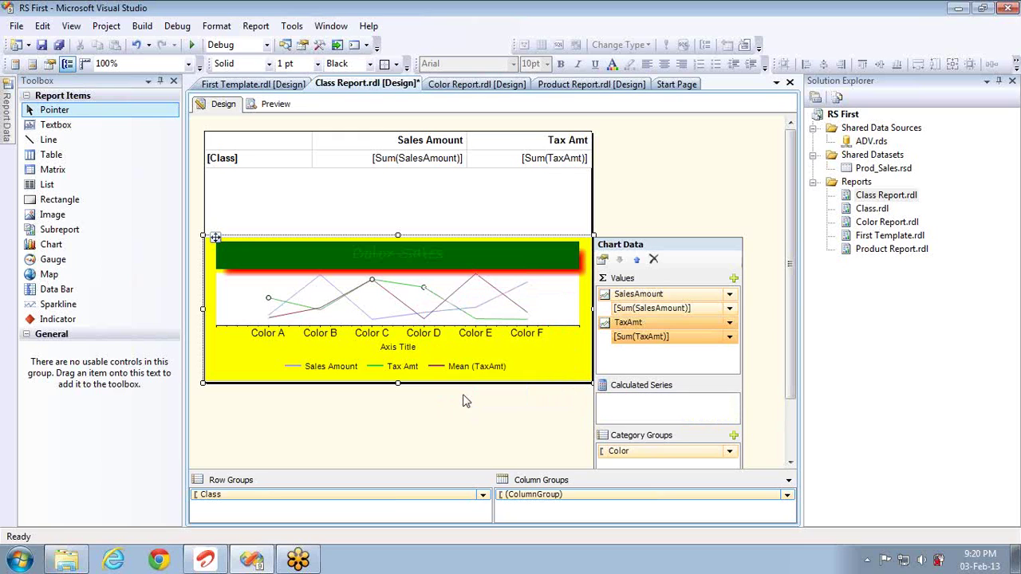
click(491, 171)
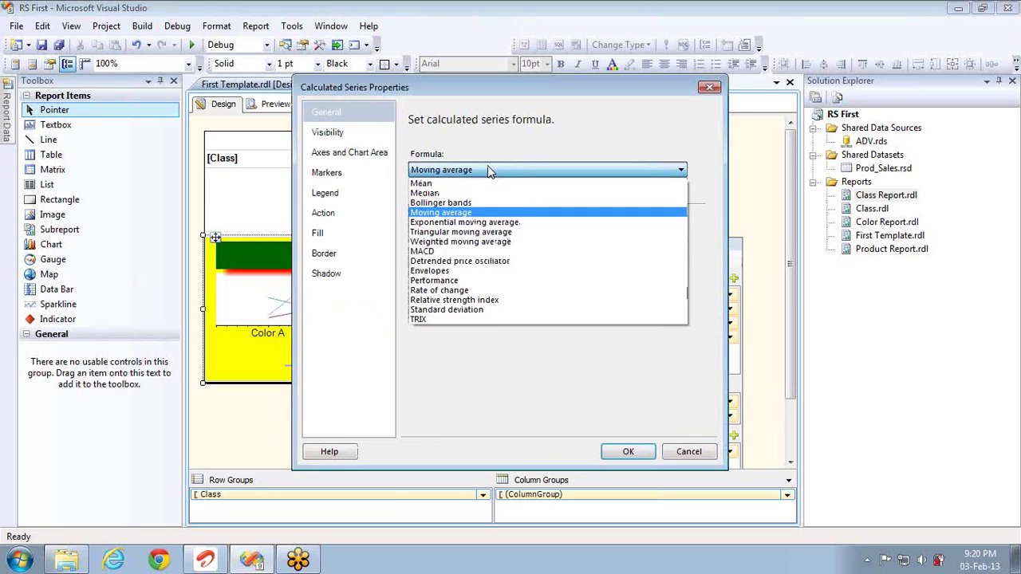
click(451, 310)
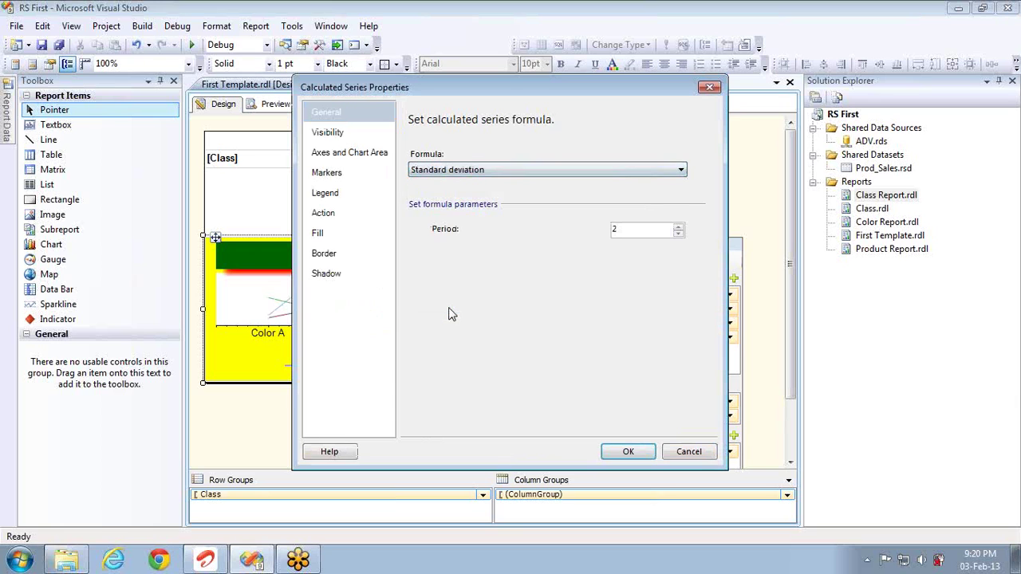
click(613, 451)
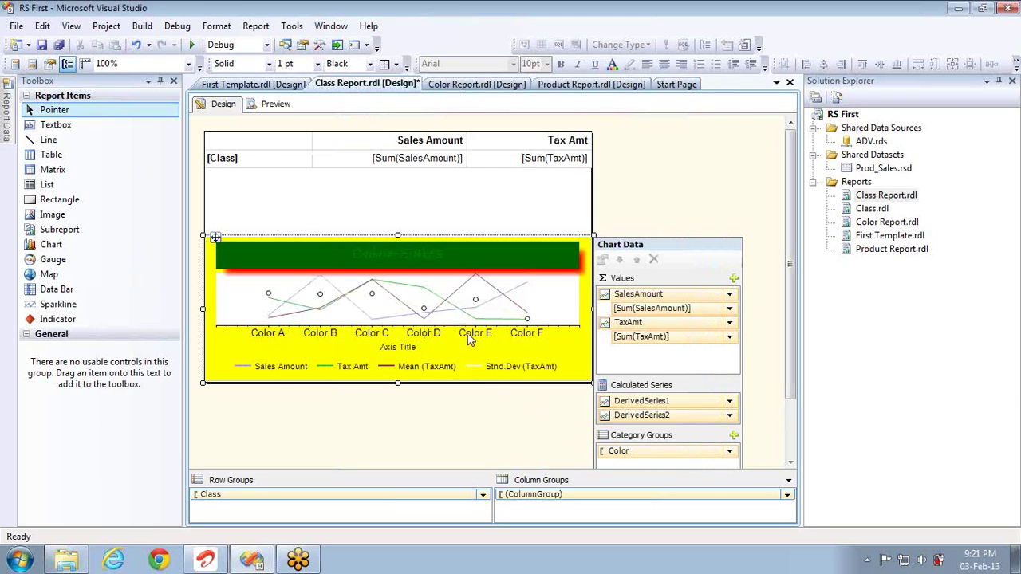
- Examine the fill options of the standard deviation series and close its properties with the settings as they are
click(494, 374)
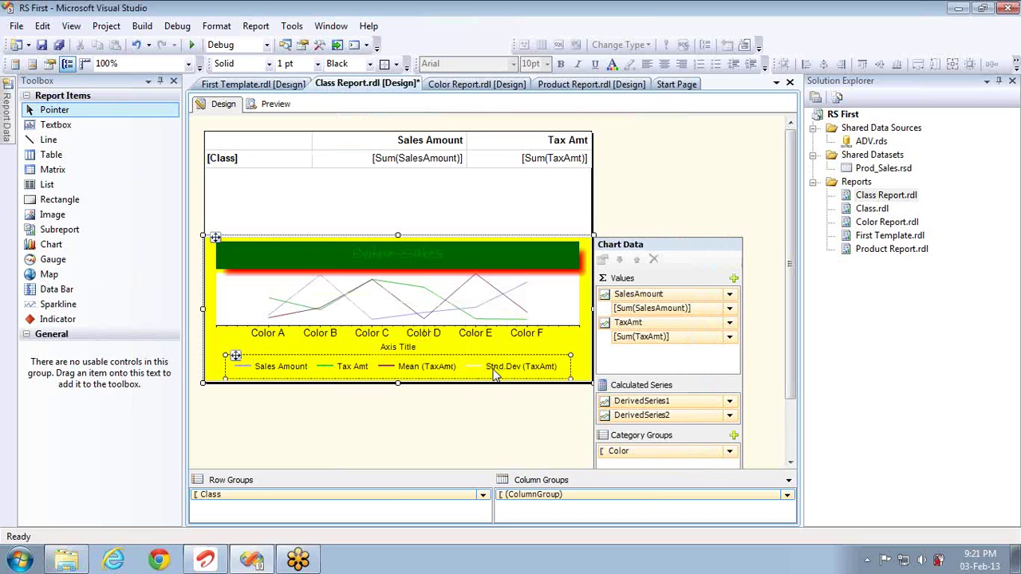
right_click(476, 307)
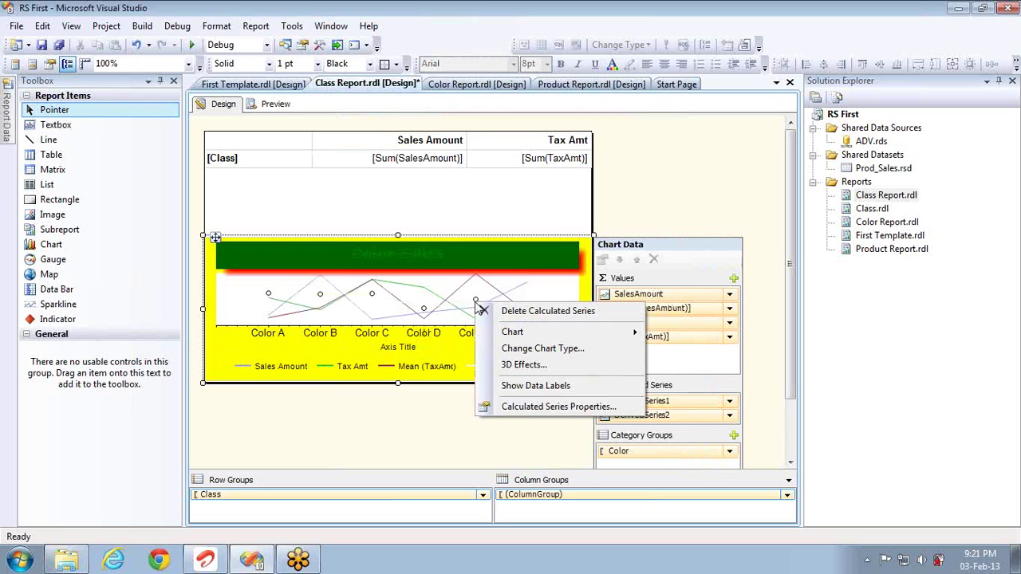
click(519, 408)
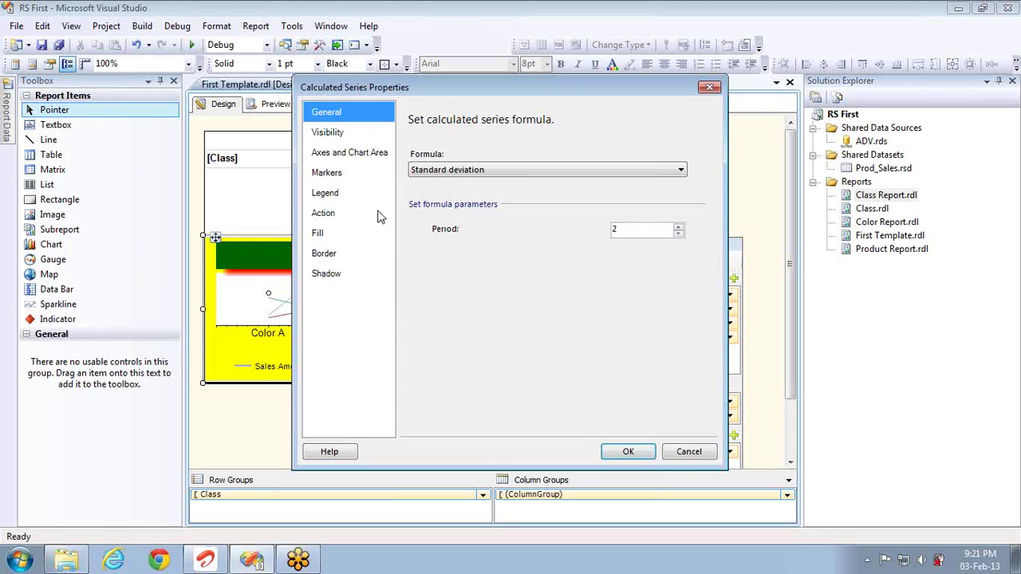
click(346, 180)
click(337, 232)
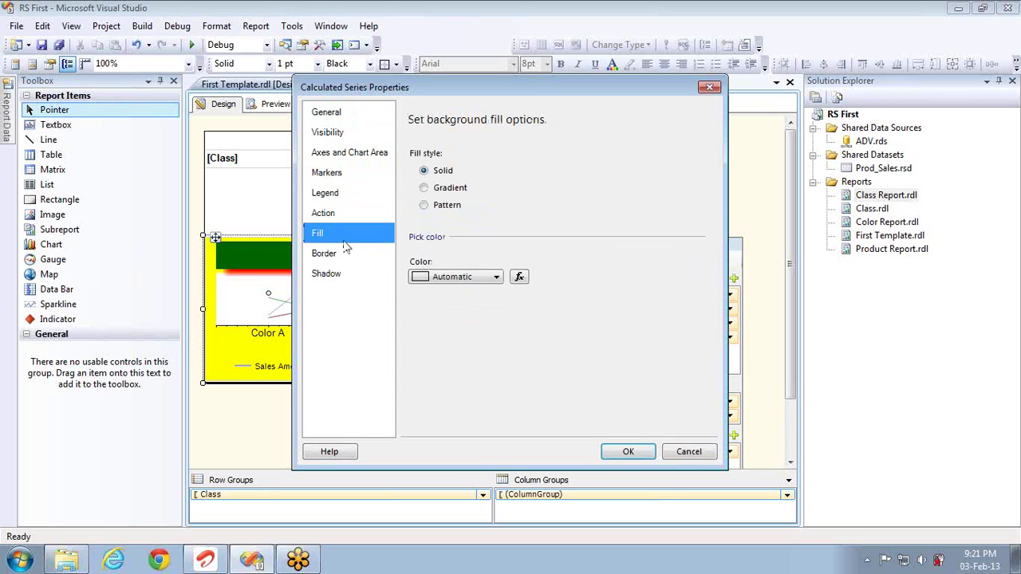
click(631, 454)
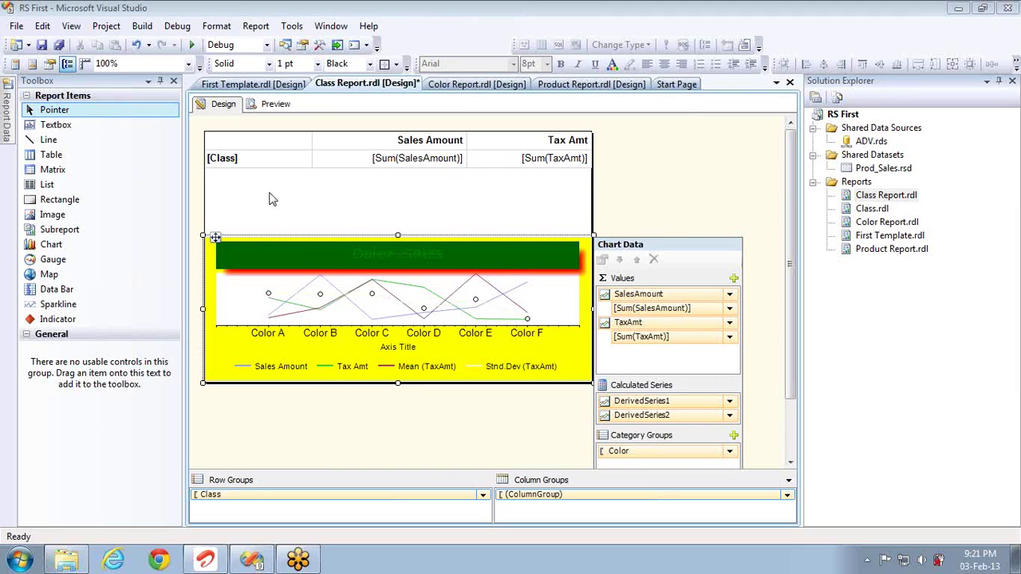
- Preview Class Report.rdl with the calculated series and return to its design view
click(271, 106)
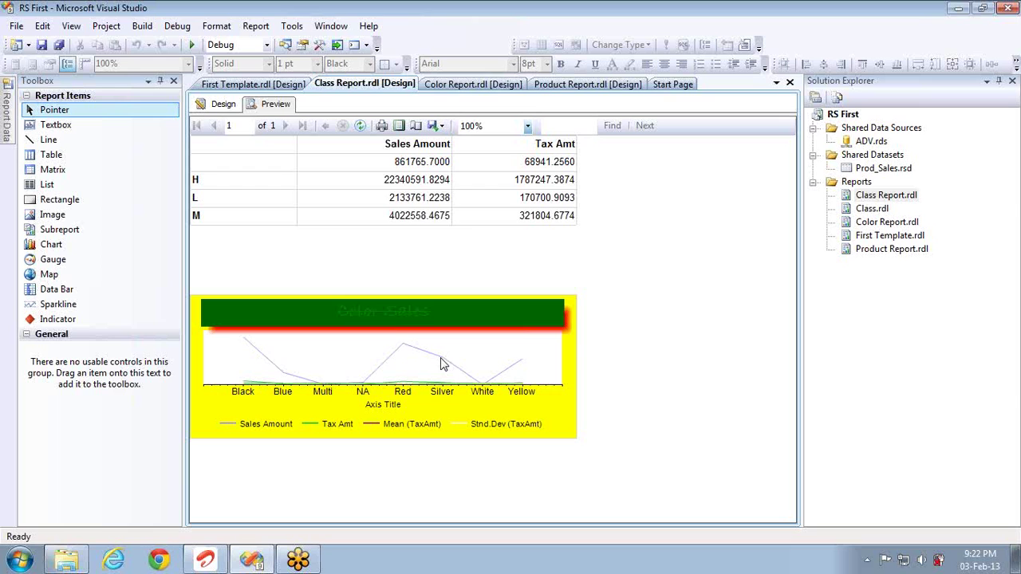
click(223, 104)
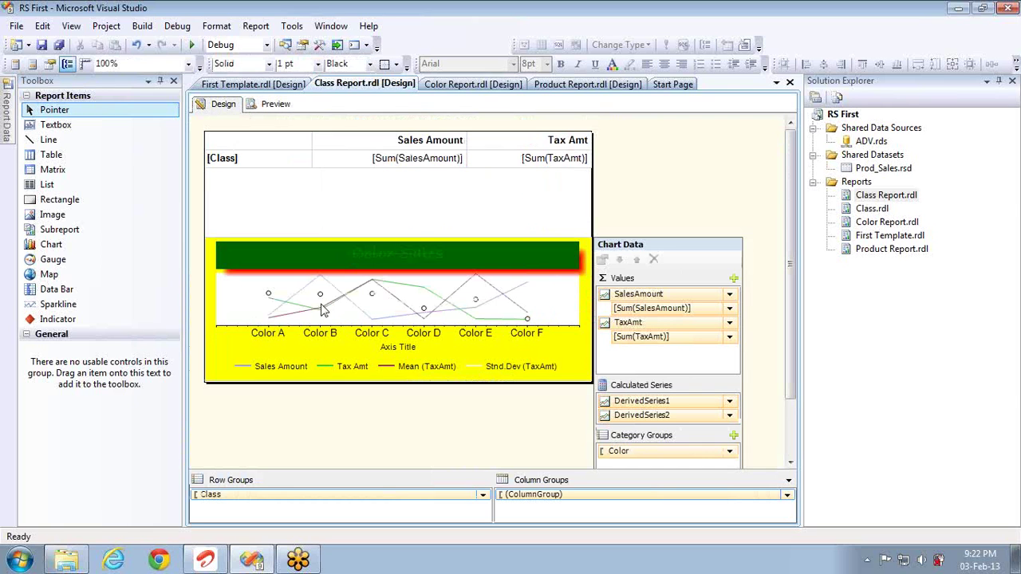
- Change the Color Sales chart from lines to the plain column chart type
right_click(279, 291)
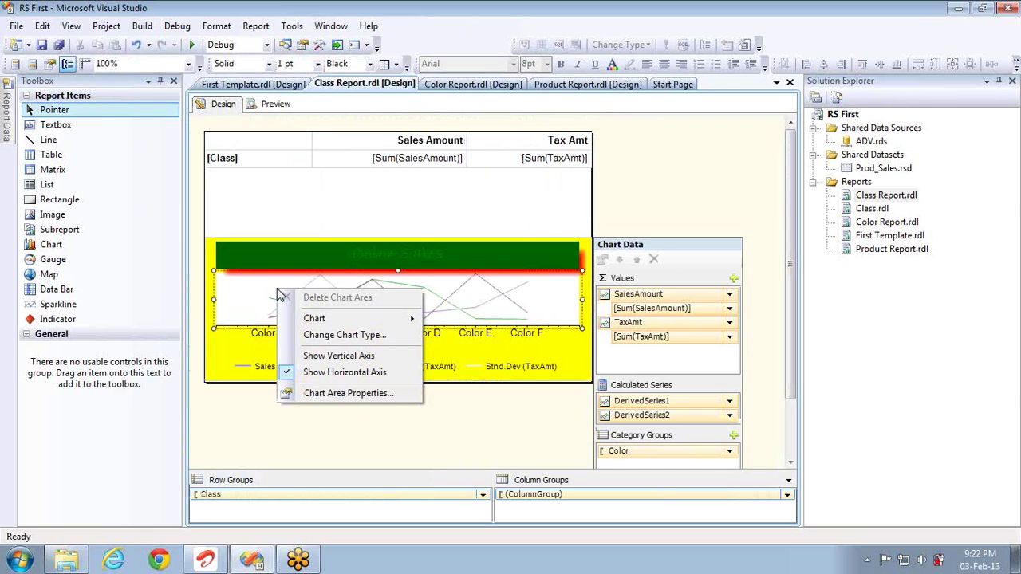
click(337, 335)
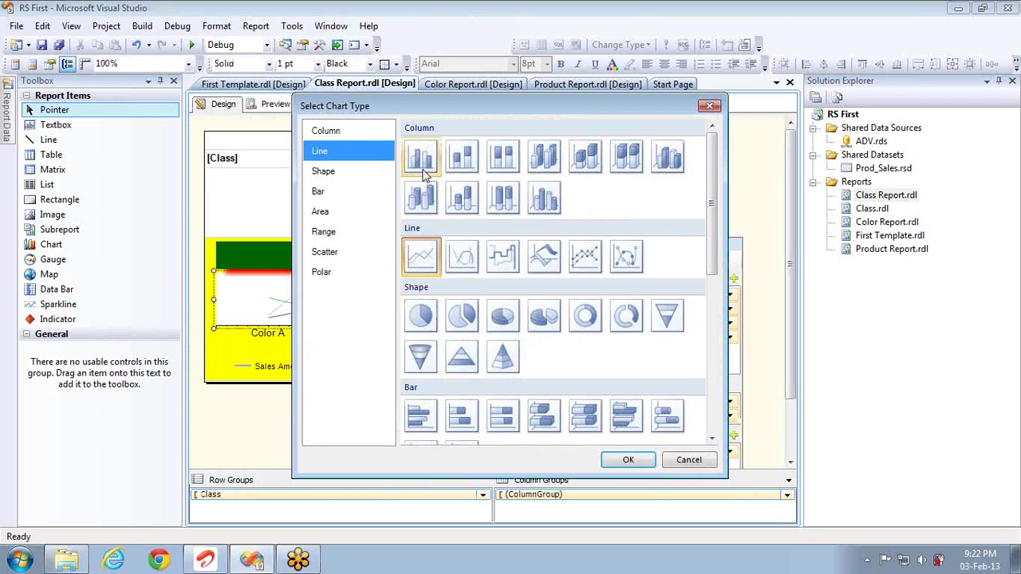
double_click(421, 162)
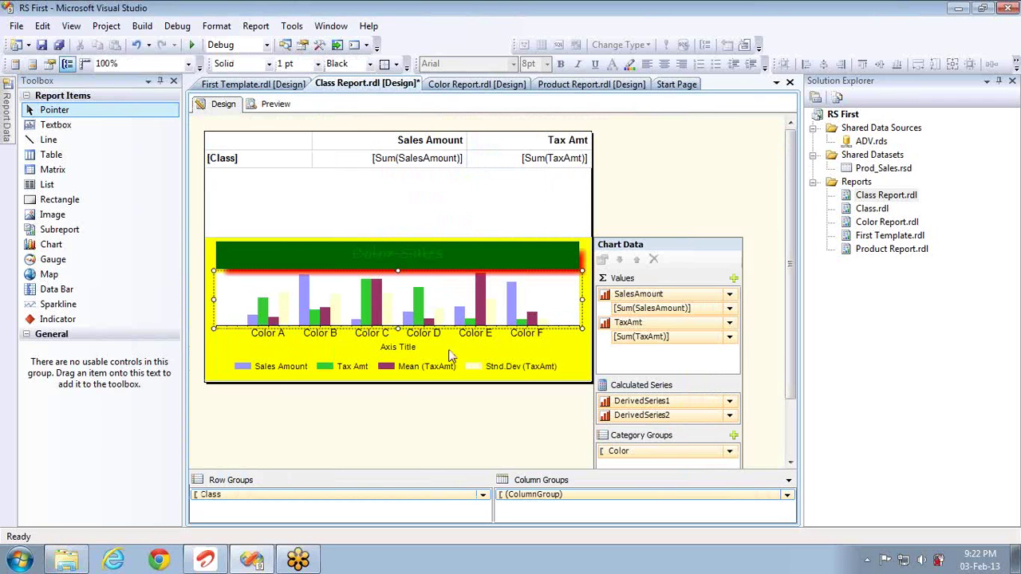
- Review all option pages of the standard deviation series without changing them, and preview Class Report.rdl with the column chart
click(489, 373)
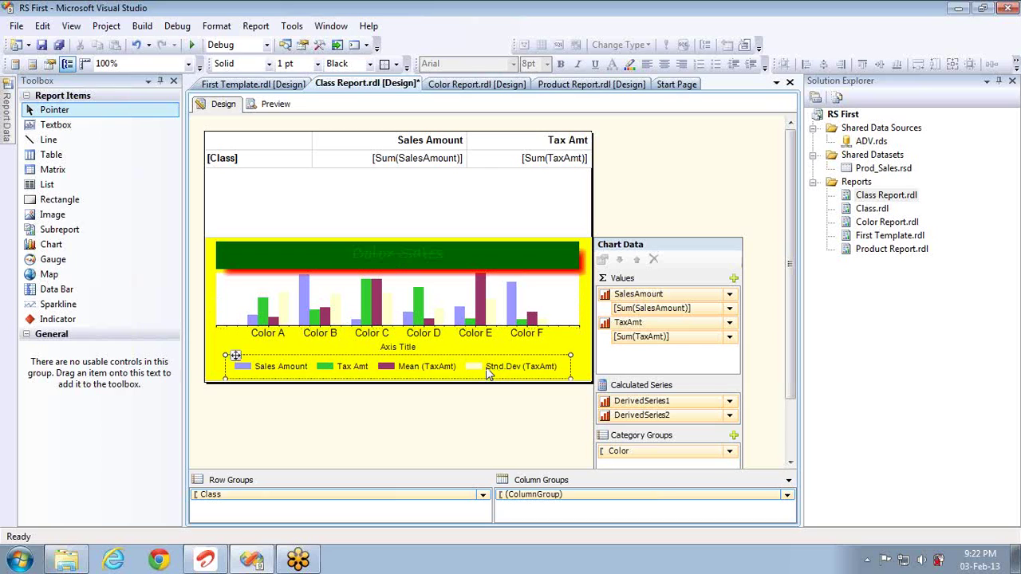
right_click(491, 322)
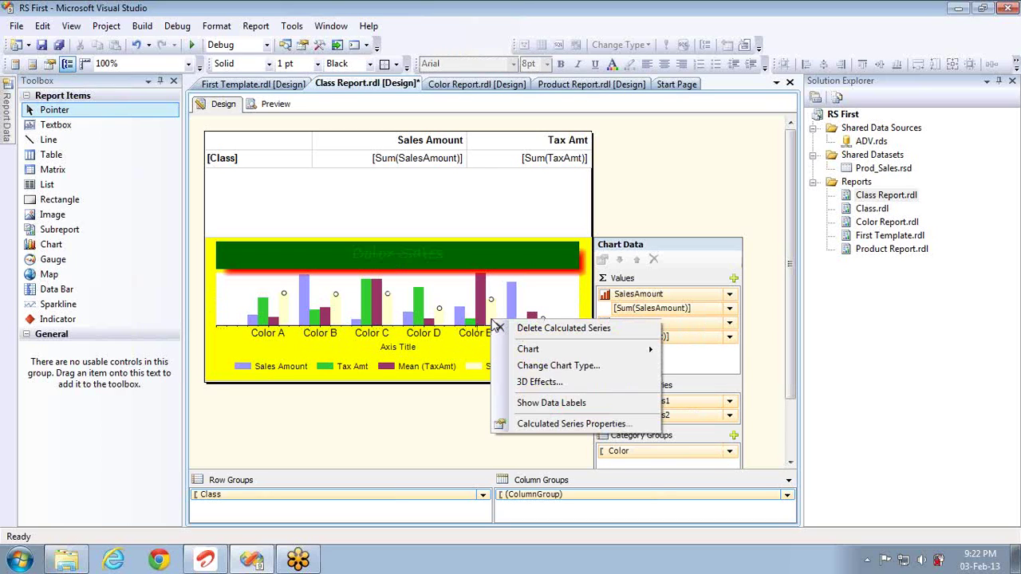
click(536, 423)
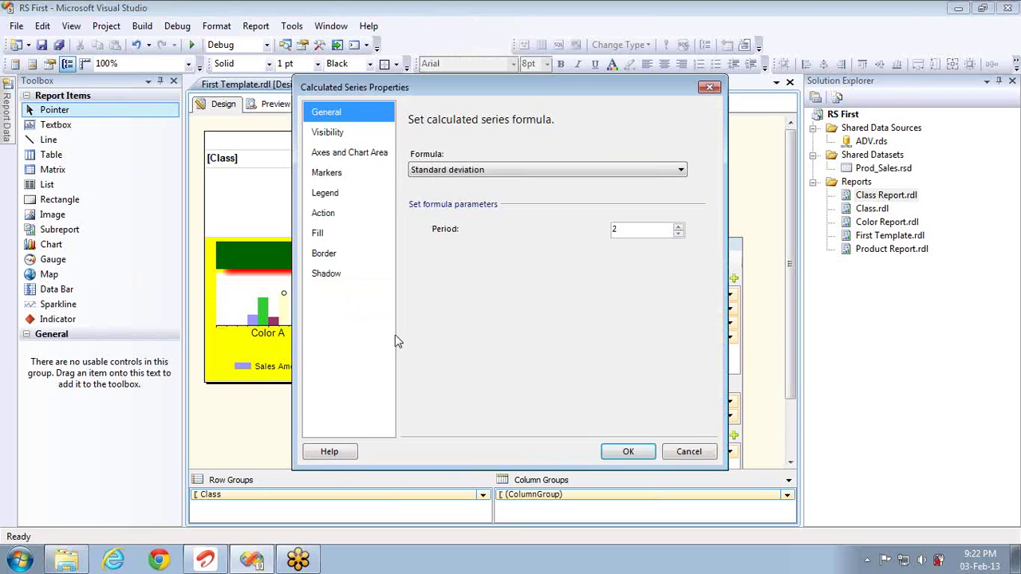
click(341, 136)
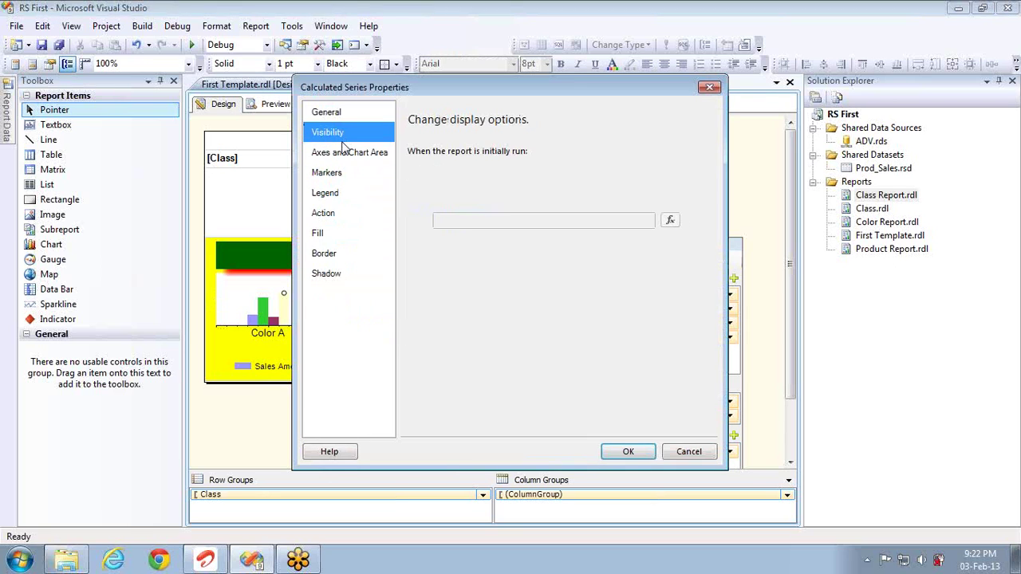
click(345, 152)
click(341, 173)
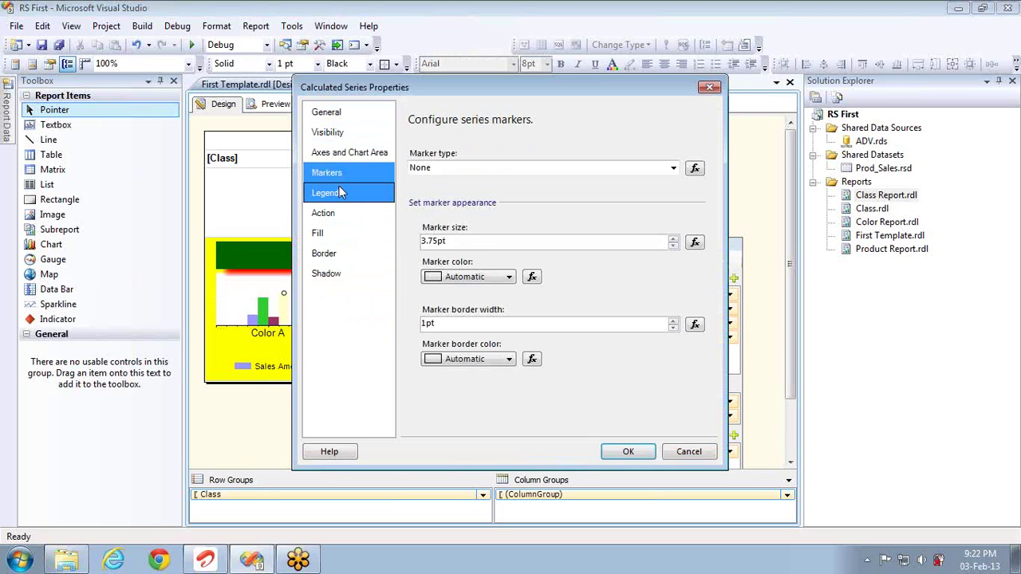
click(340, 192)
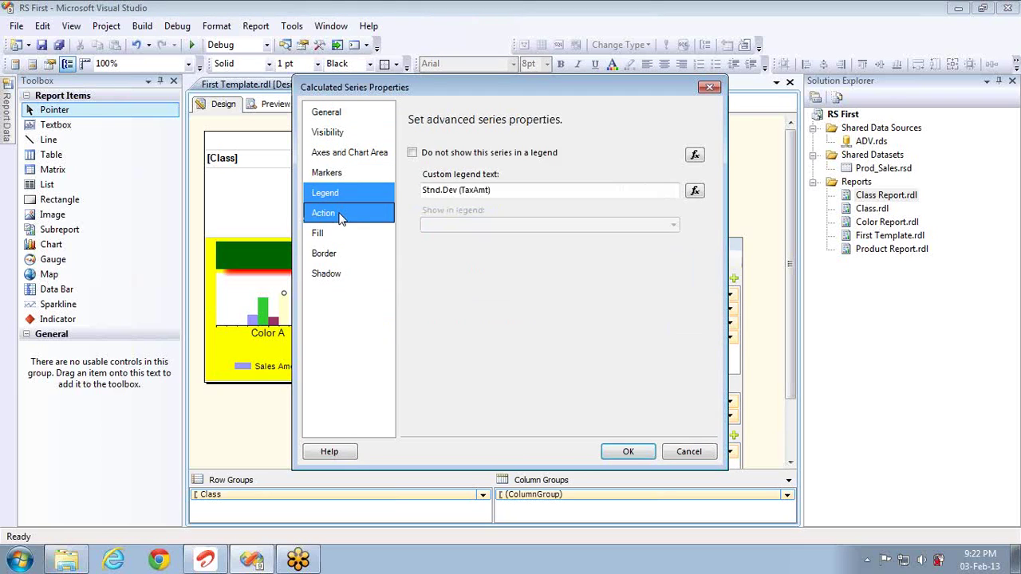
click(340, 213)
click(337, 241)
click(337, 255)
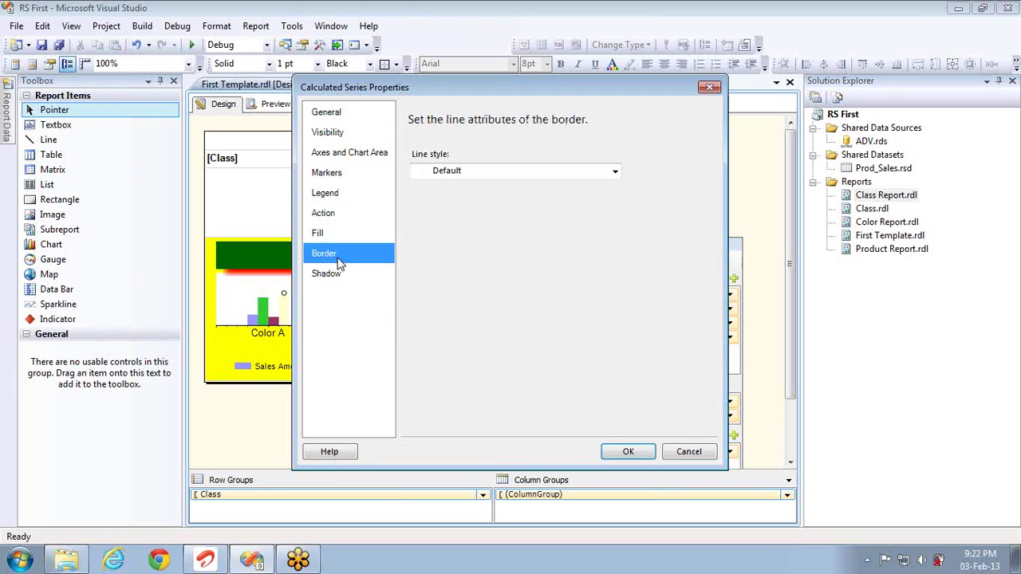
click(336, 274)
click(679, 451)
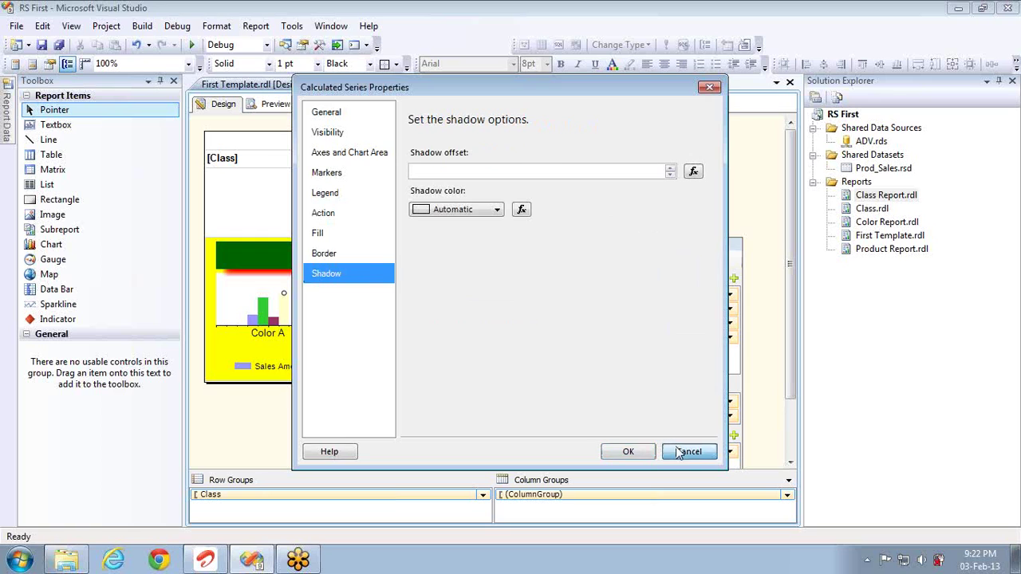
click(274, 106)
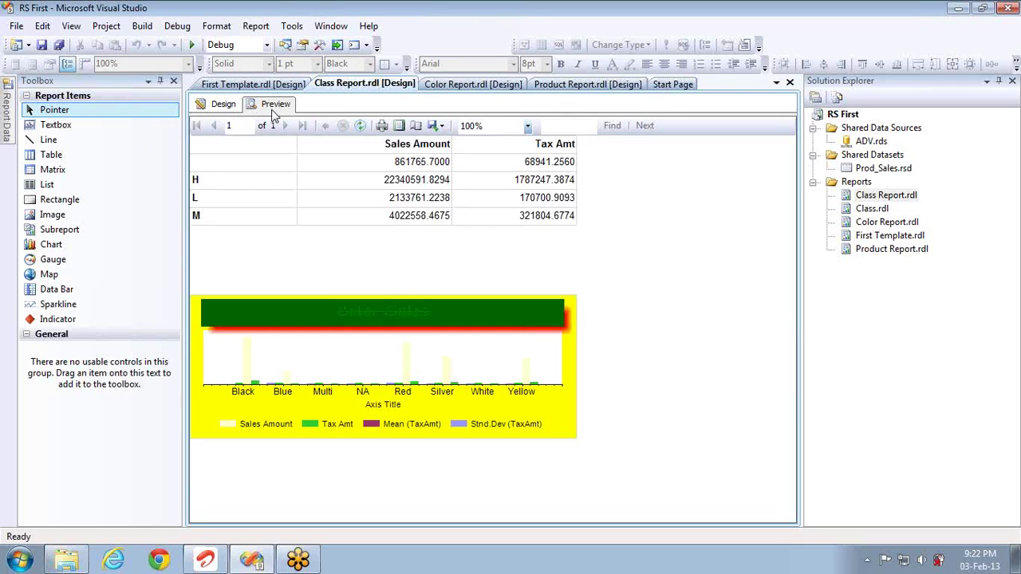
click(220, 104)
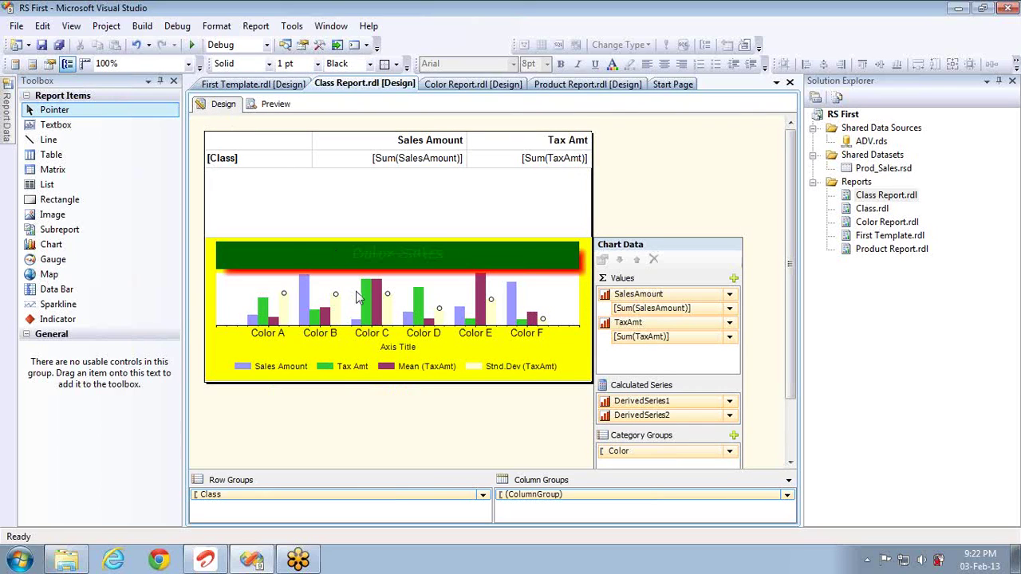
- Change the Color Sales chart to the stepped line chart type
right_click(233, 292)
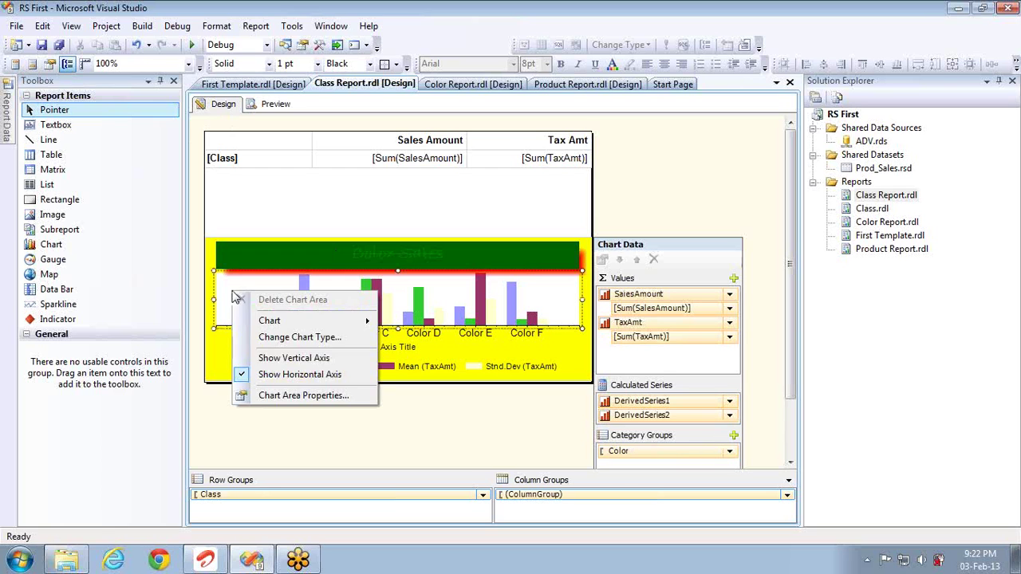
click(299, 338)
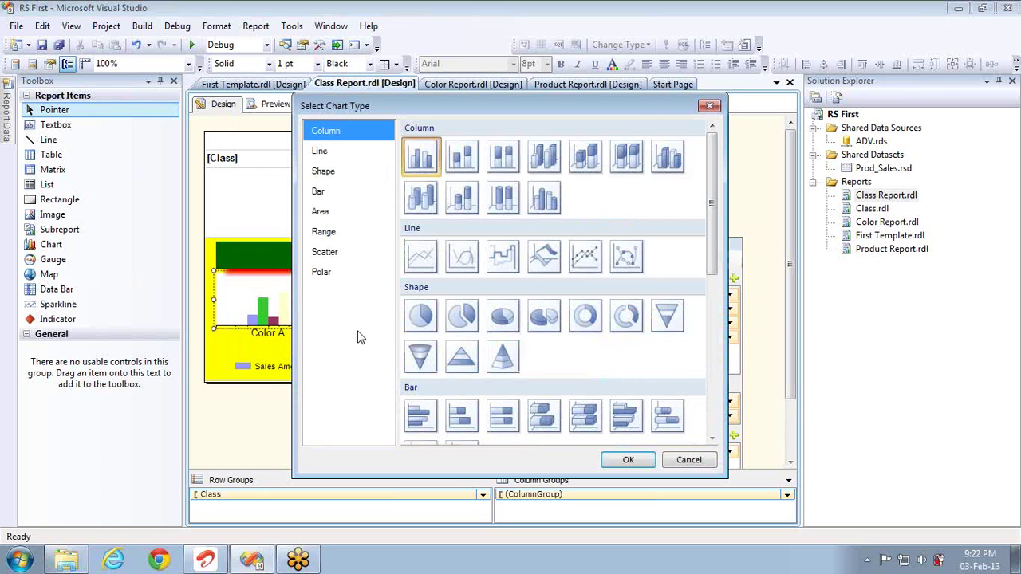
double_click(501, 257)
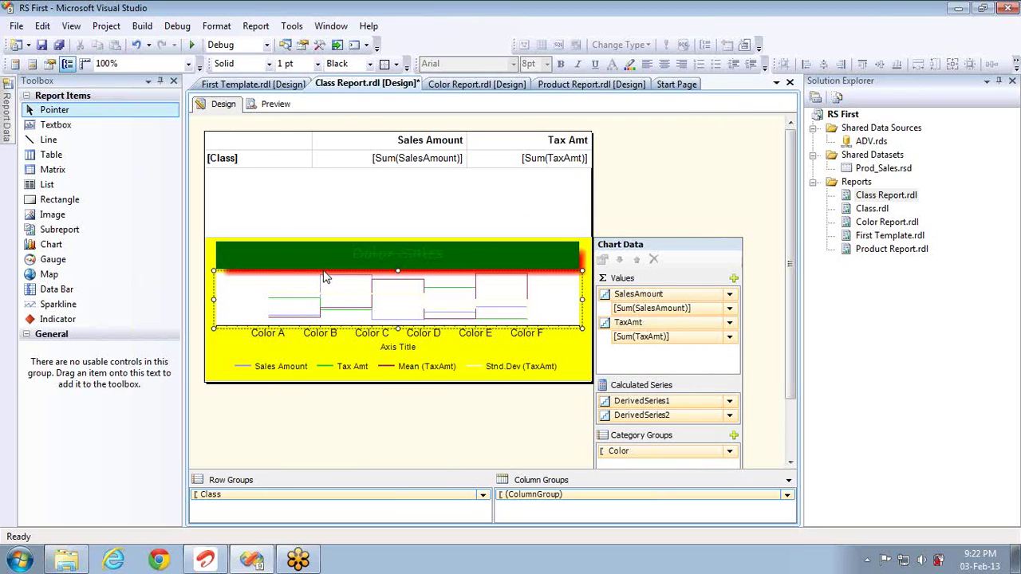
- Look at the Tax Amt line's series properties and its new calculated series form, closing both without changes
right_click(288, 303)
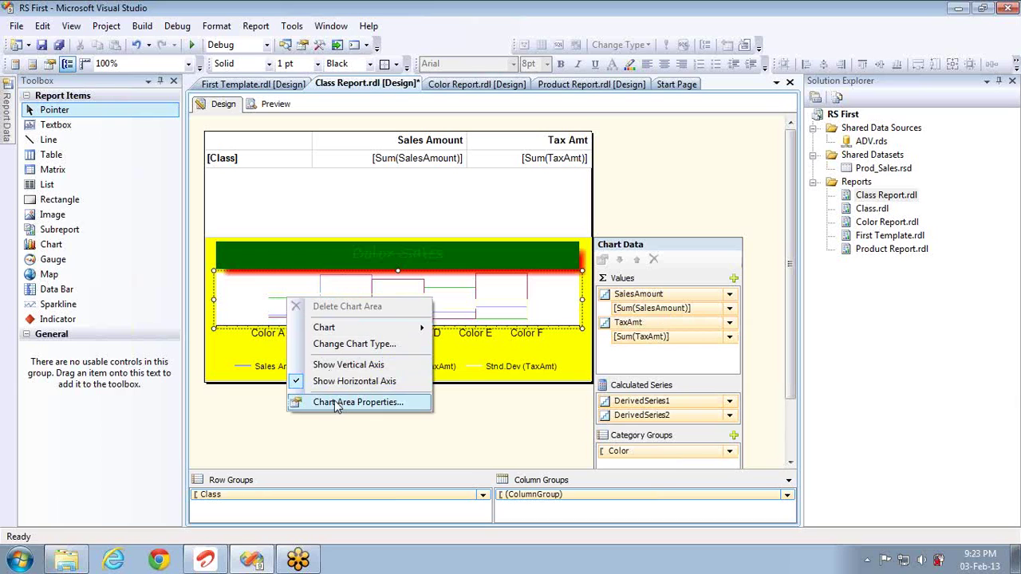
click(274, 300)
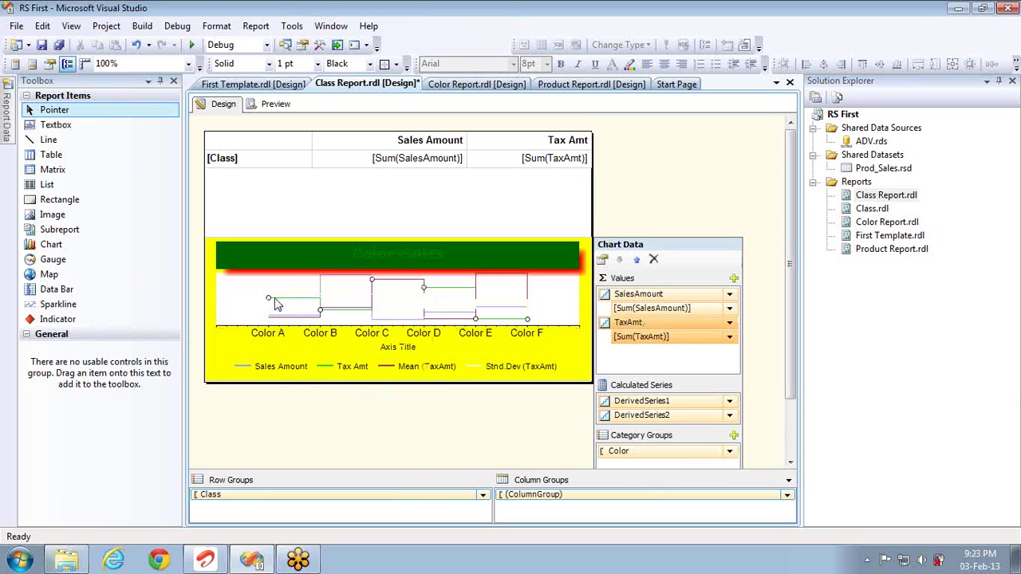
right_click(274, 300)
click(326, 423)
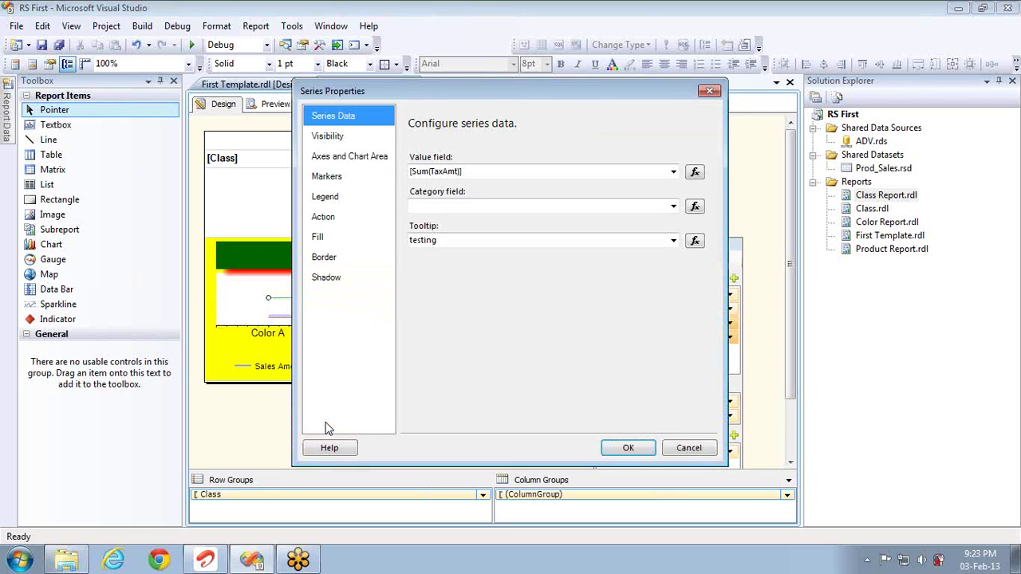
click(688, 447)
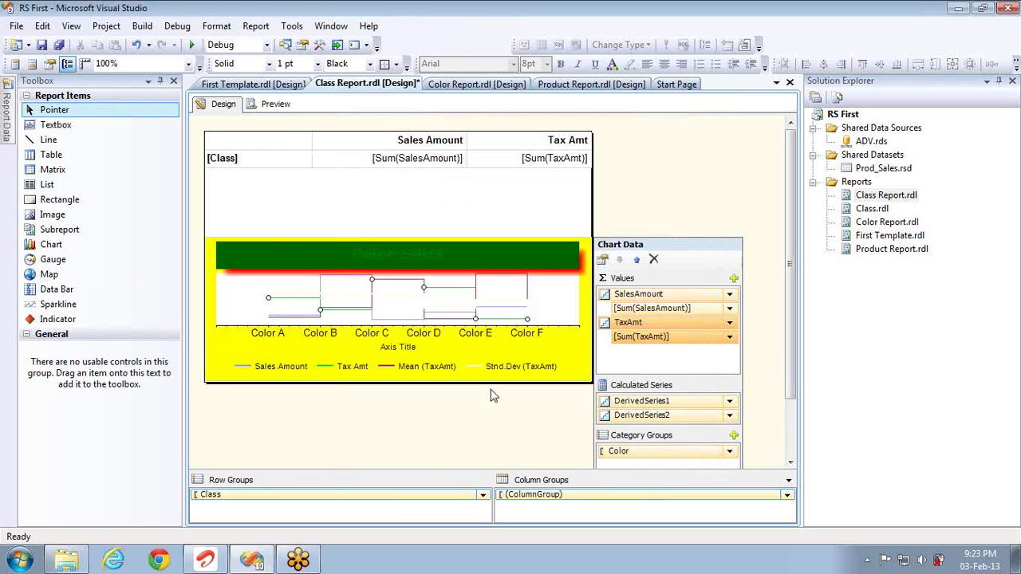
right_click(283, 305)
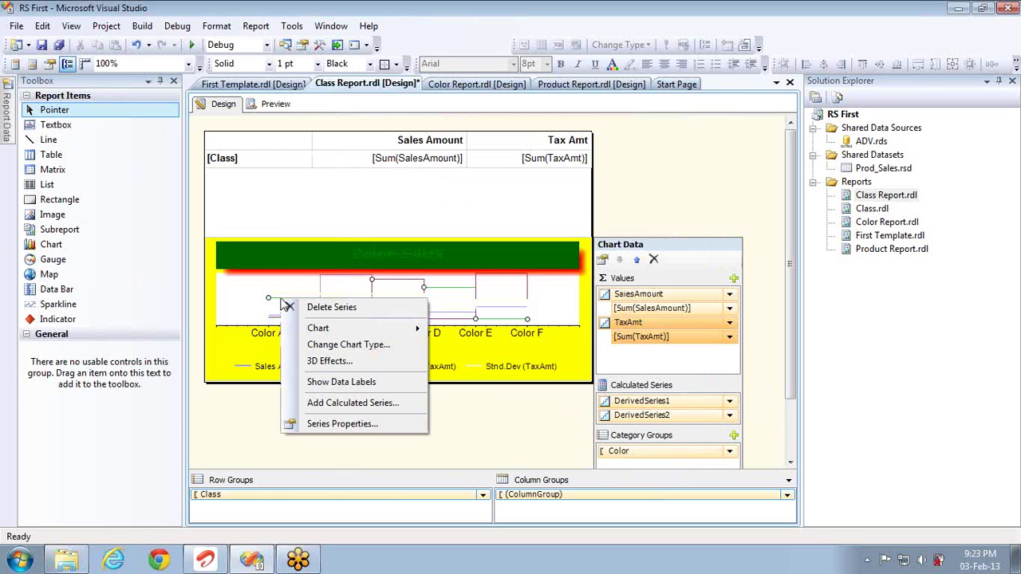
click(363, 404)
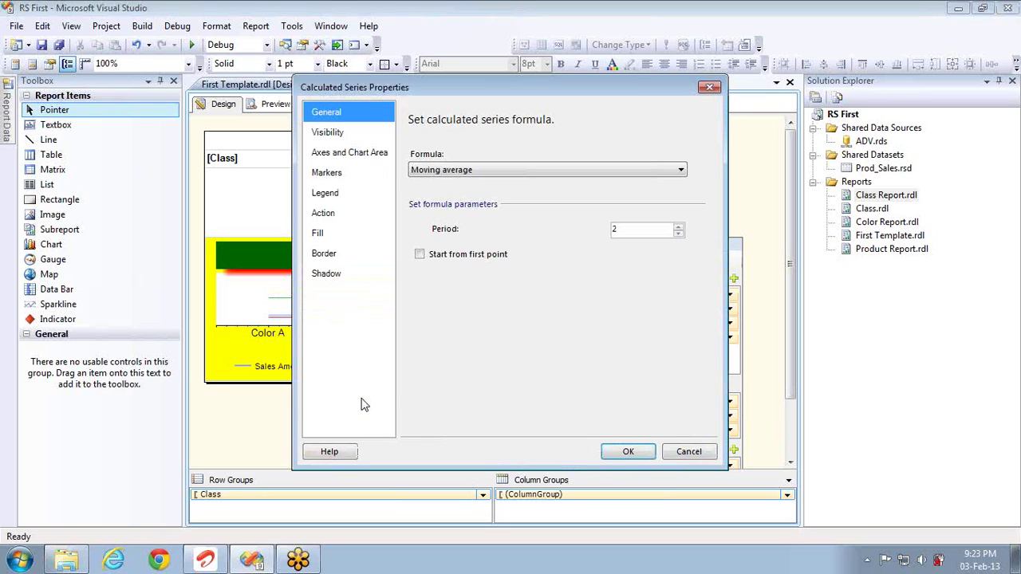
click(689, 451)
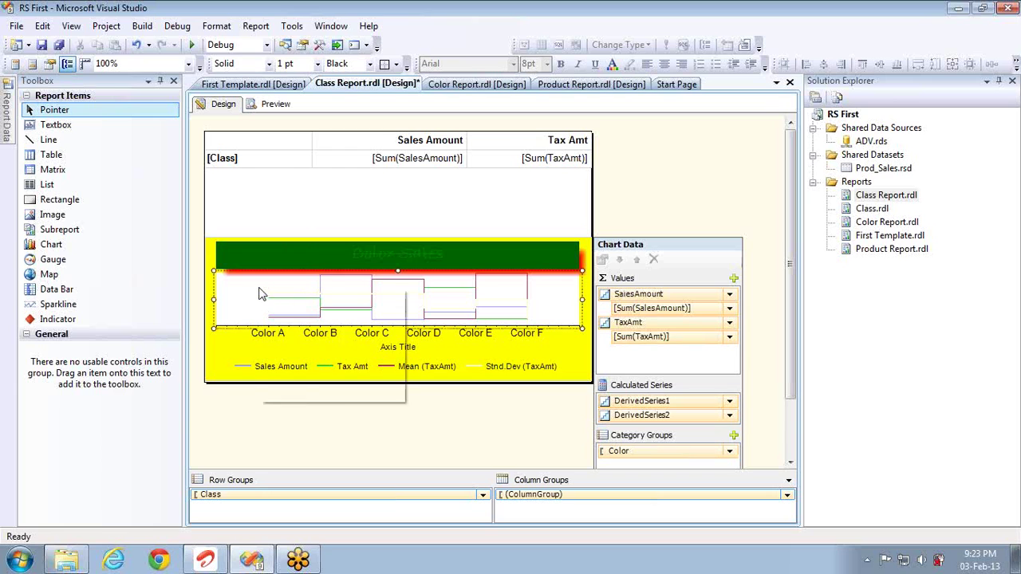
- Change the Color Sales chart to the 3-D funnel type and preview the report before returning to its design
right_click(263, 290)
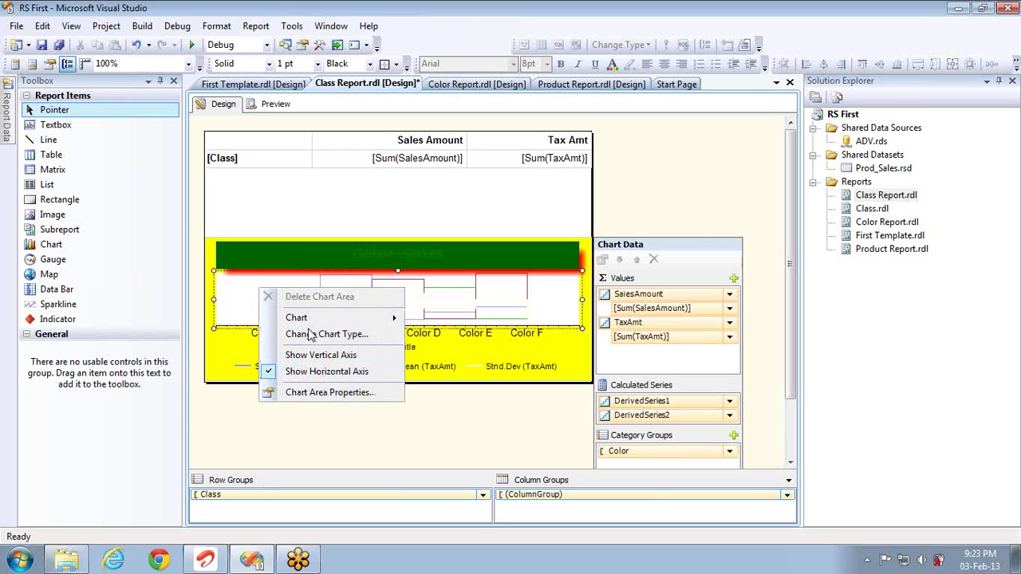
click(311, 335)
click(418, 360)
double_click(416, 362)
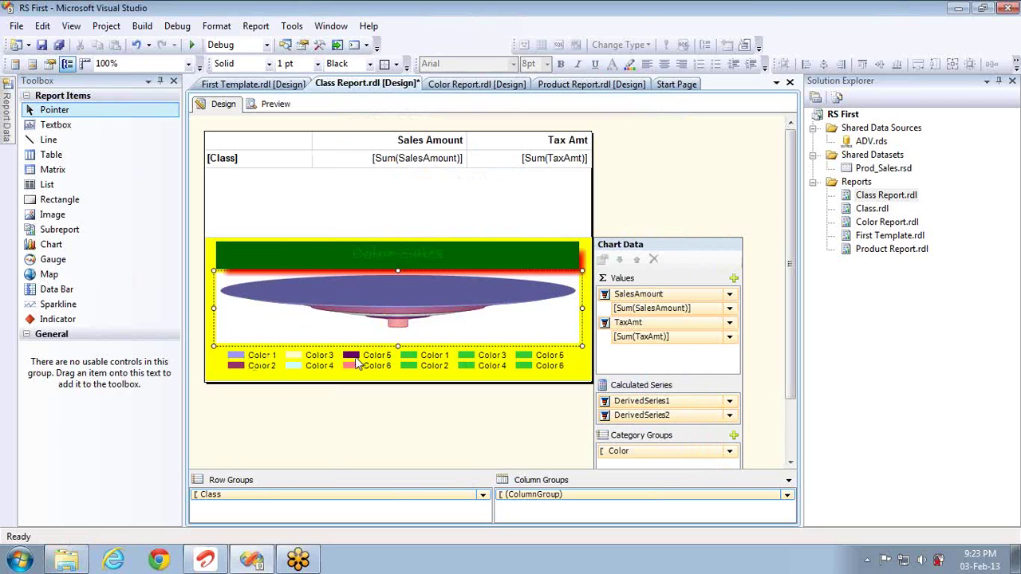
click(273, 107)
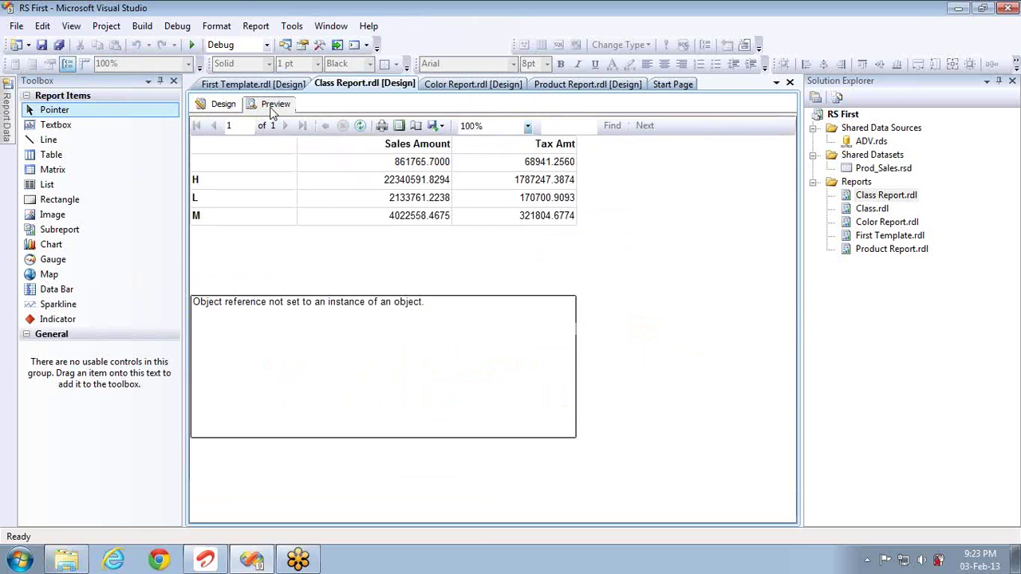
click(224, 103)
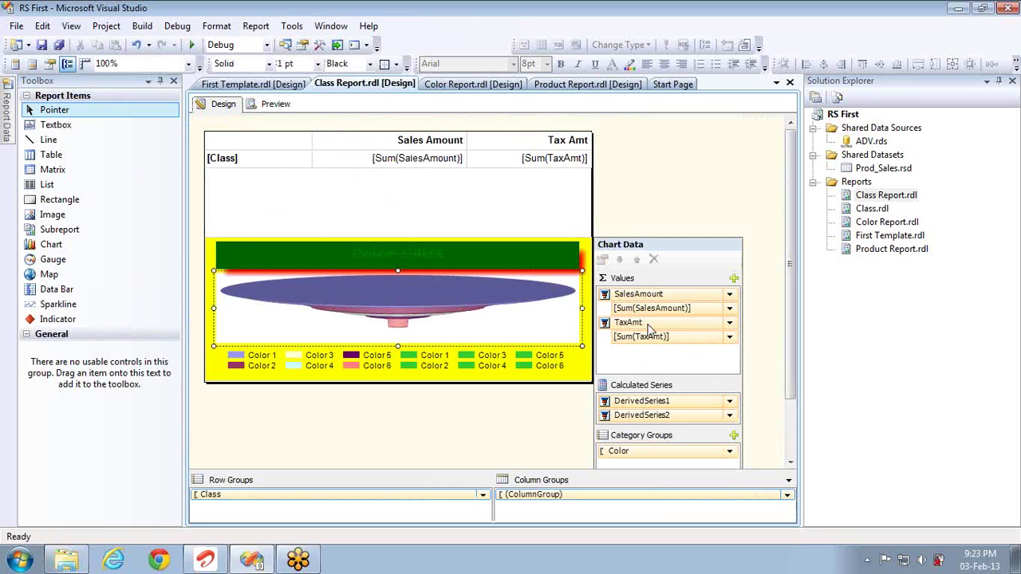
- Open the options of the DerivedSeries1 calculated series in the chart data
click(714, 406)
click(730, 402)
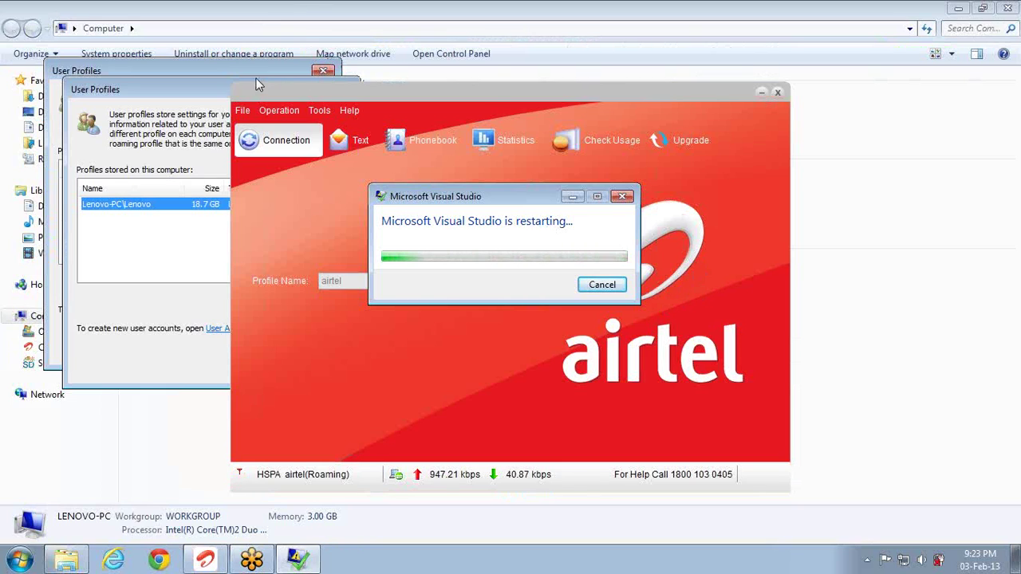
- Close both User Profiles windows and minimise the airtel connection window to uncover Visual Studio
click(215, 88)
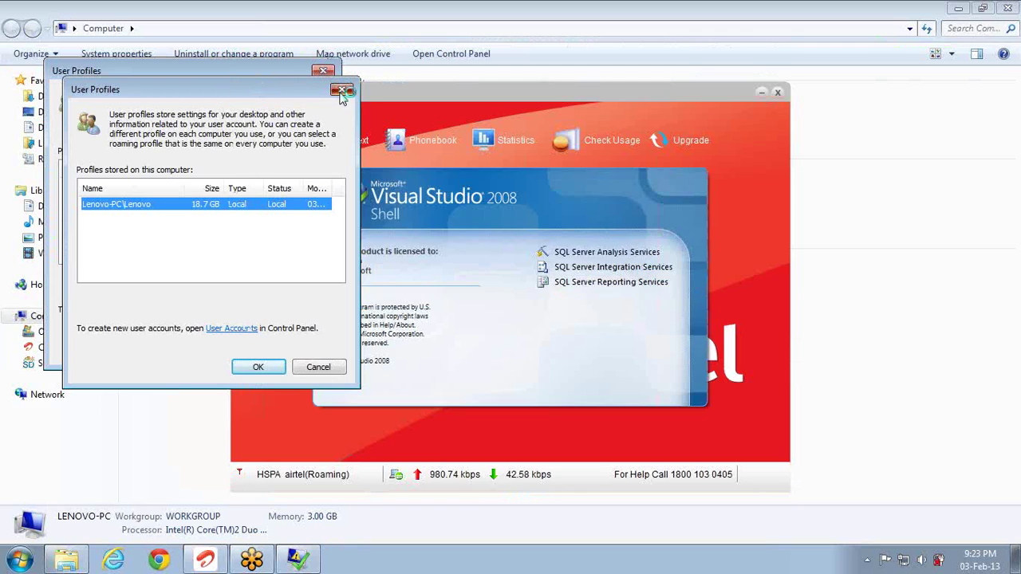
click(341, 90)
click(323, 71)
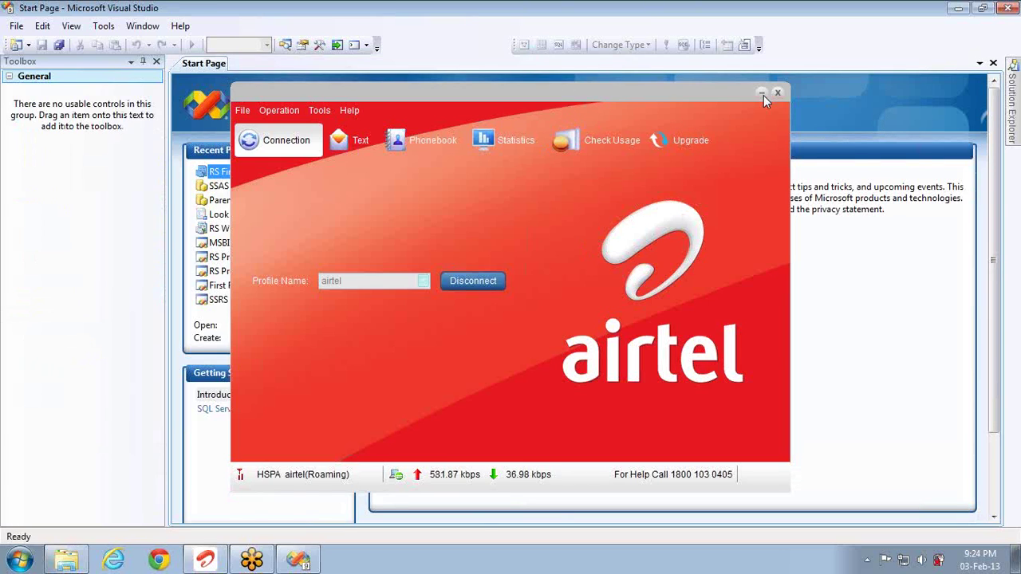
click(762, 94)
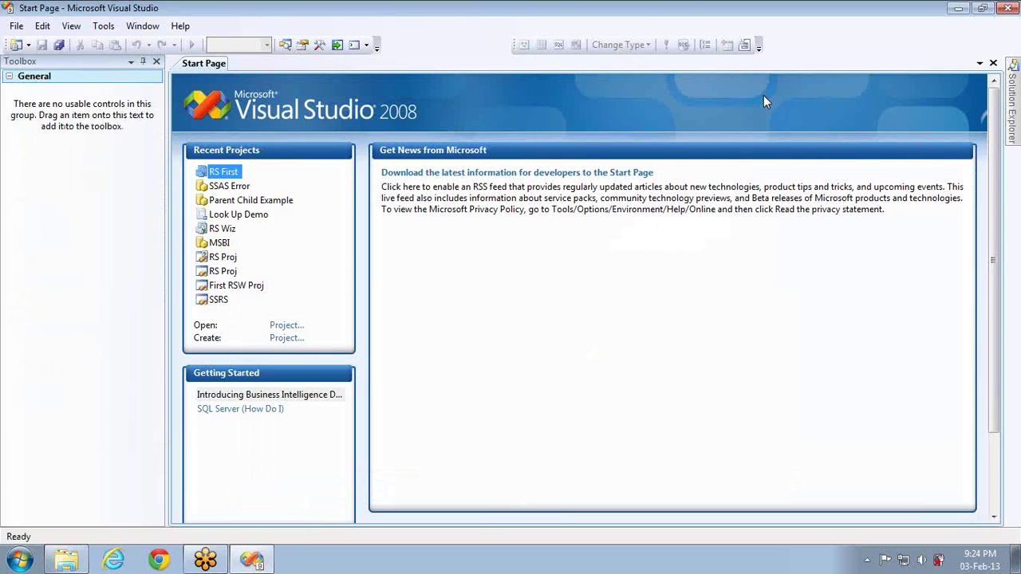
- Close the Toolbox and reopen the recent project RS First
click(157, 62)
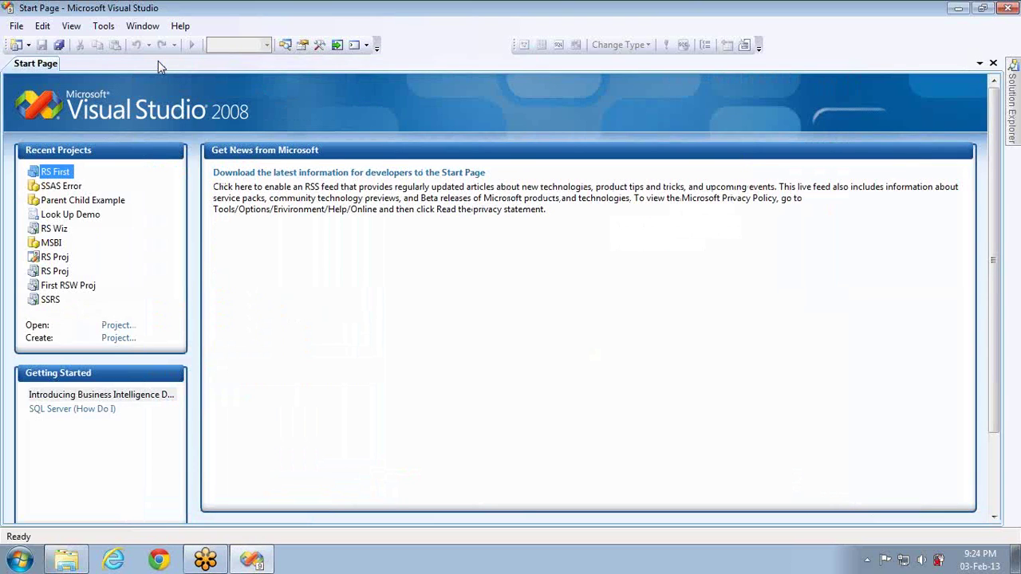
click(60, 171)
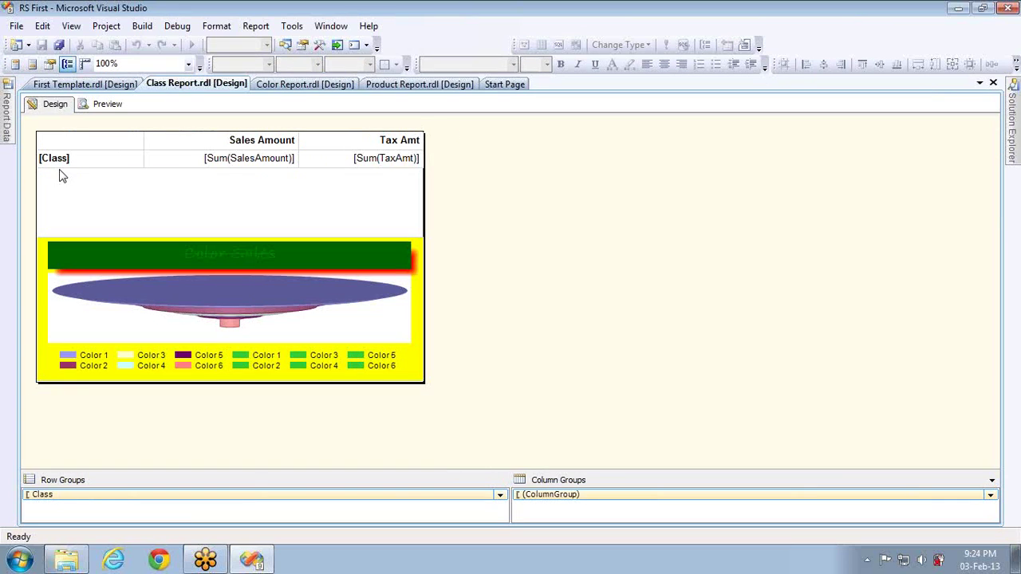
- Preview Class Report.rdl in the reopened project, return to its design and select the funnel chart
click(102, 112)
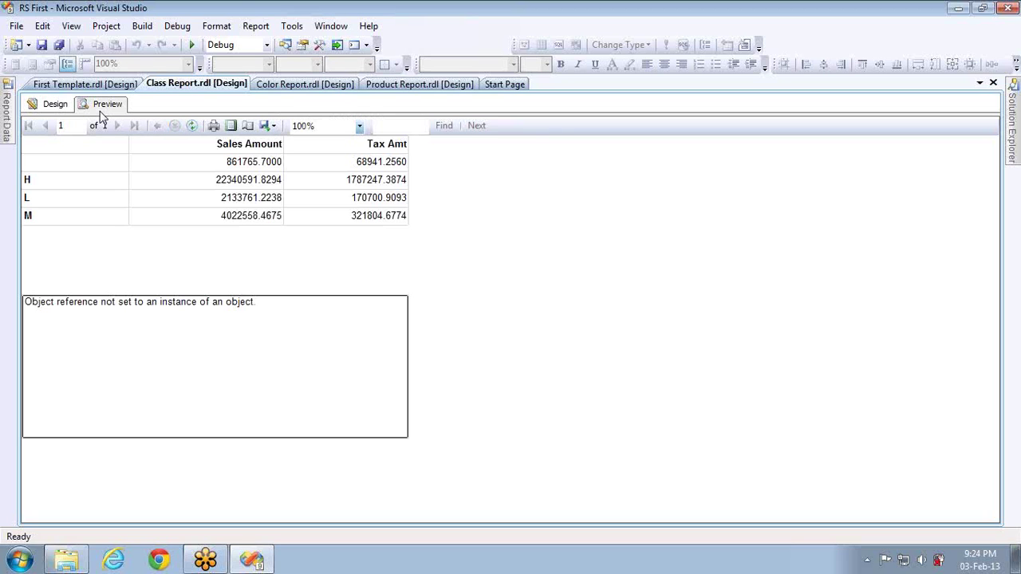
click(50, 105)
click(421, 295)
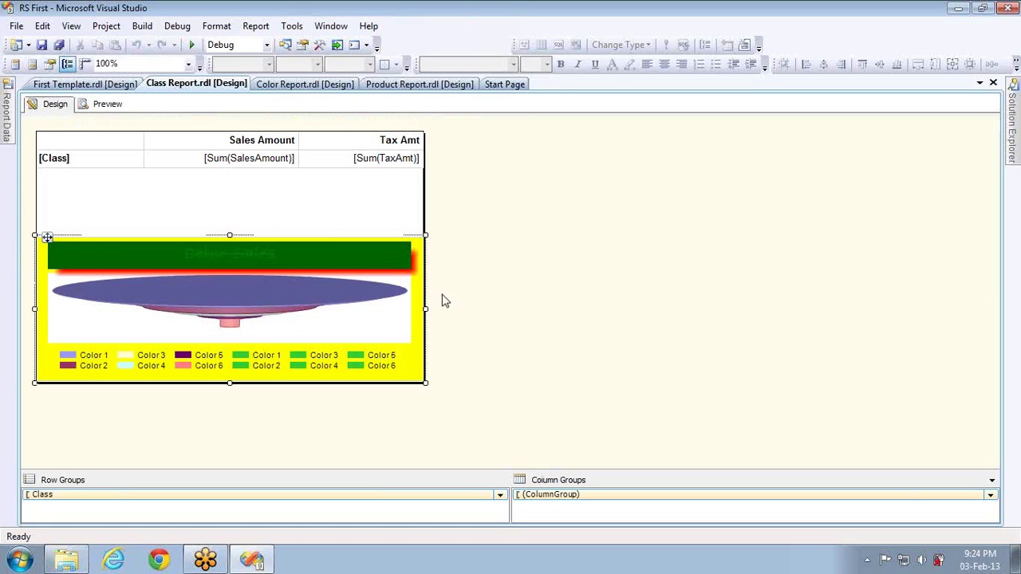
- Delete the DerivedSeries1 and DerivedSeries2 calculated series from the Color Sales chart
click(356, 323)
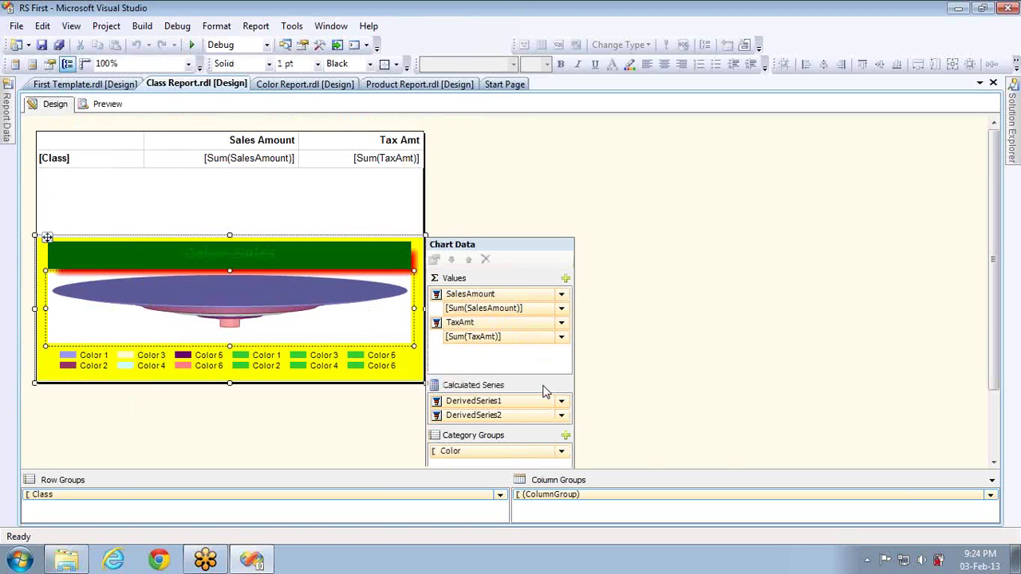
click(562, 402)
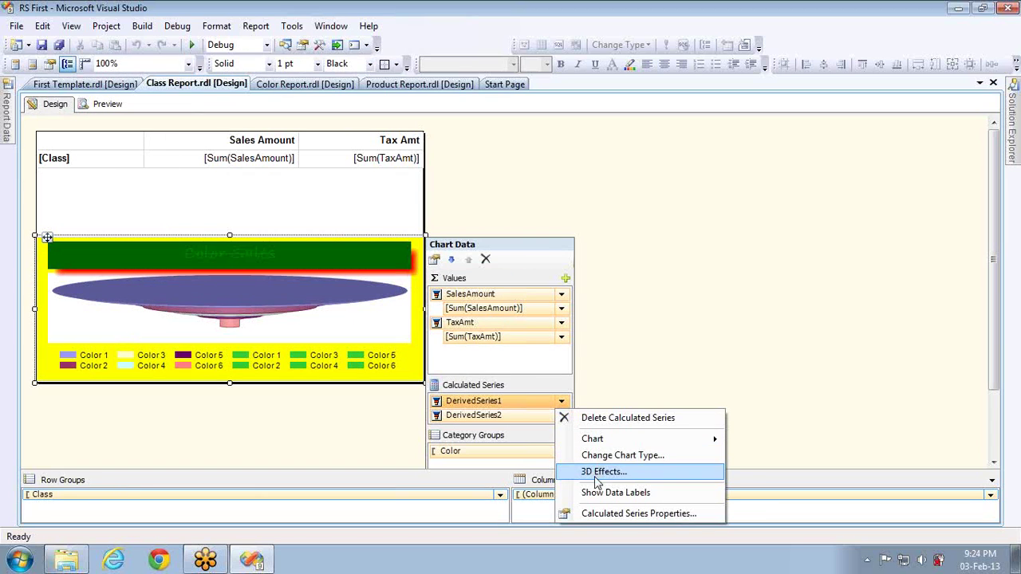
click(598, 420)
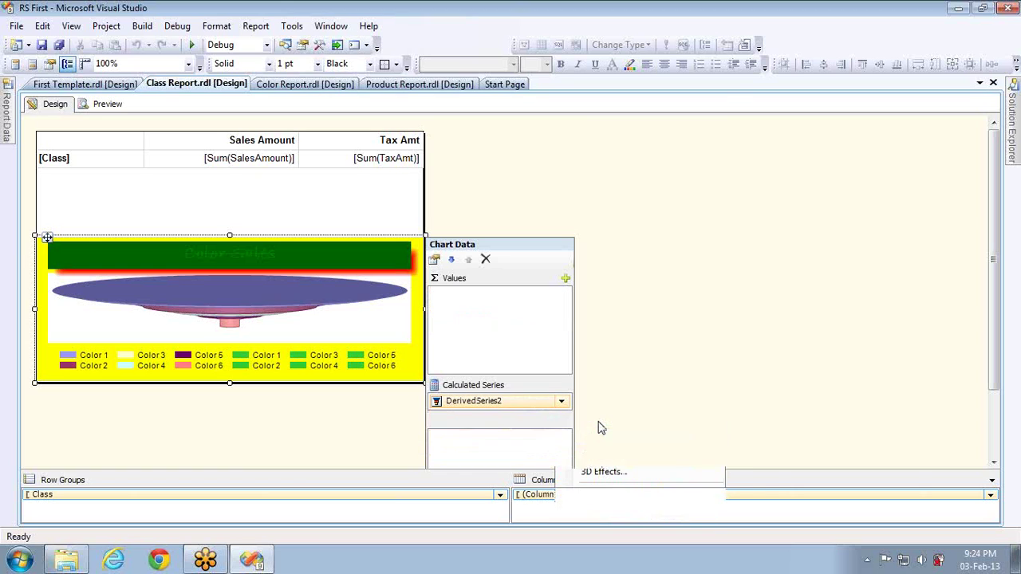
click(562, 402)
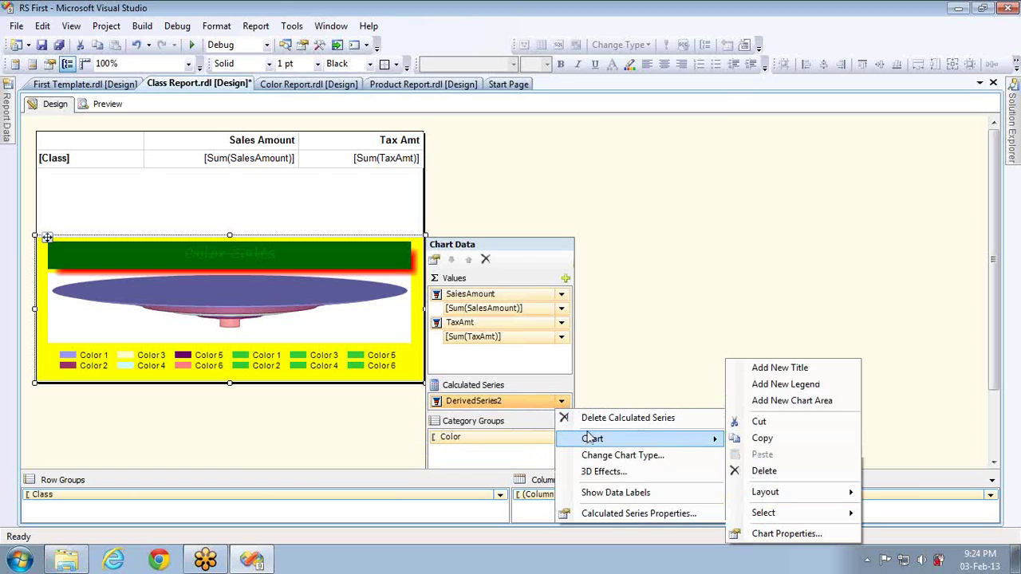
click(598, 418)
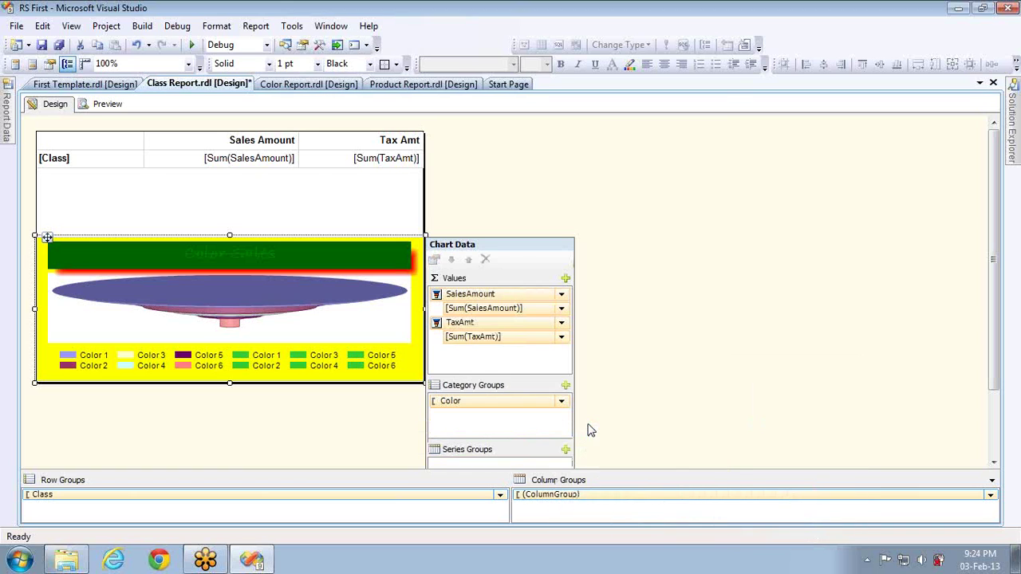
- Delete the TaxAmt series from the chart values, preview the report and return to its design
click(562, 324)
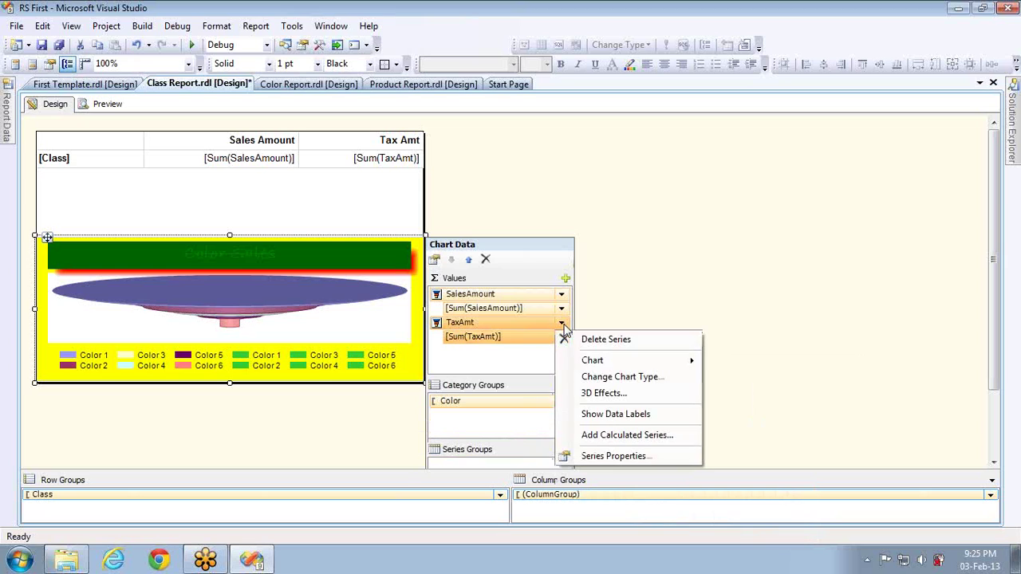
click(584, 339)
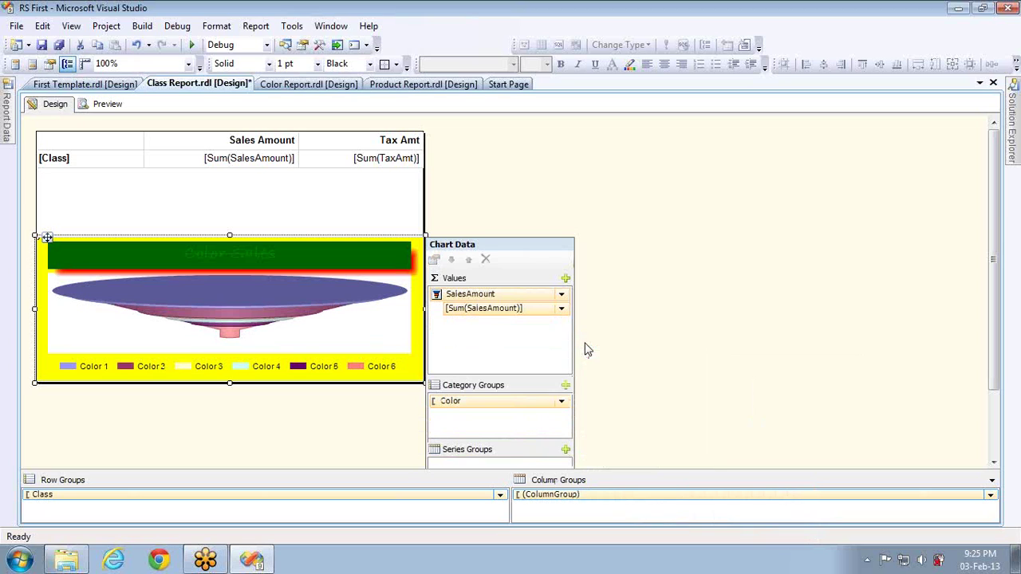
click(106, 104)
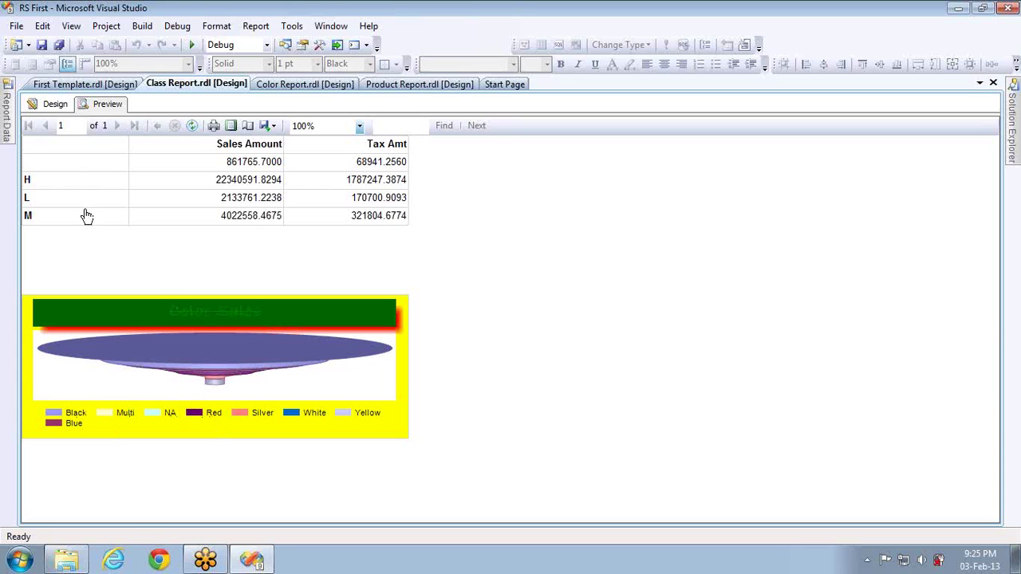
click(56, 106)
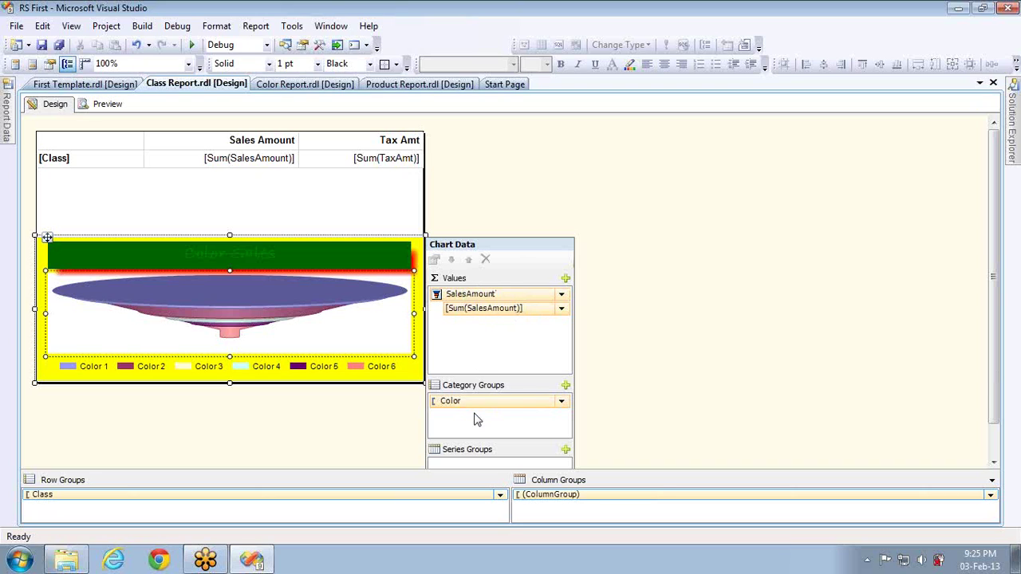
- Change the Color Sales chart type to the plain pie shape, preview the report and return to its design
right_click(110, 320)
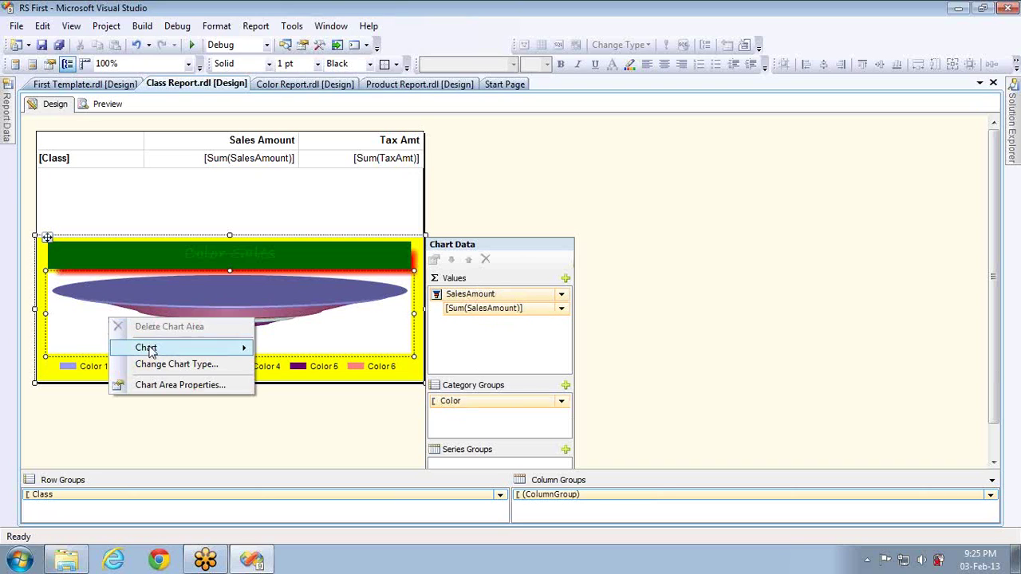
click(154, 367)
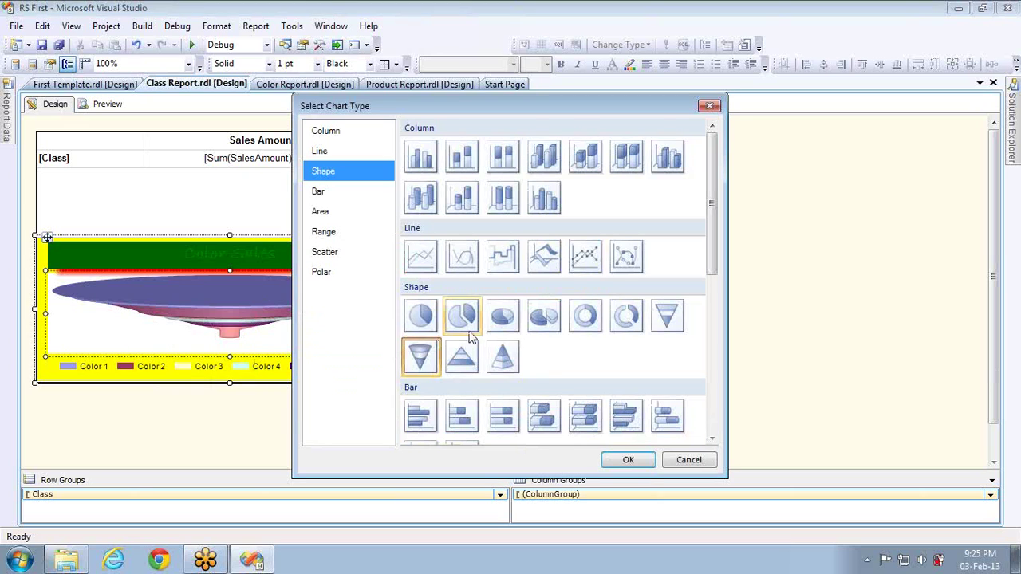
click(418, 320)
double_click(418, 319)
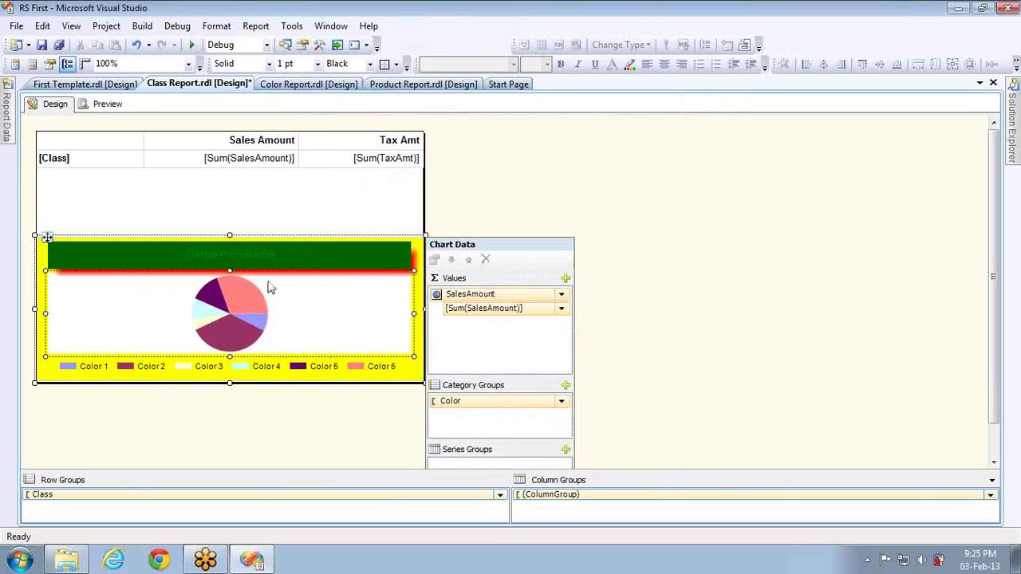
click(114, 104)
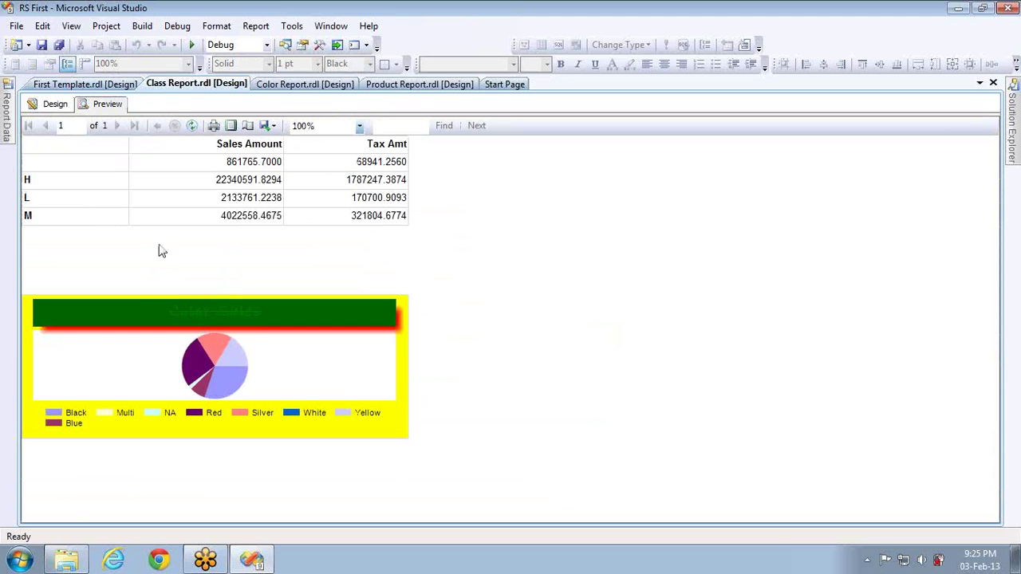
click(60, 107)
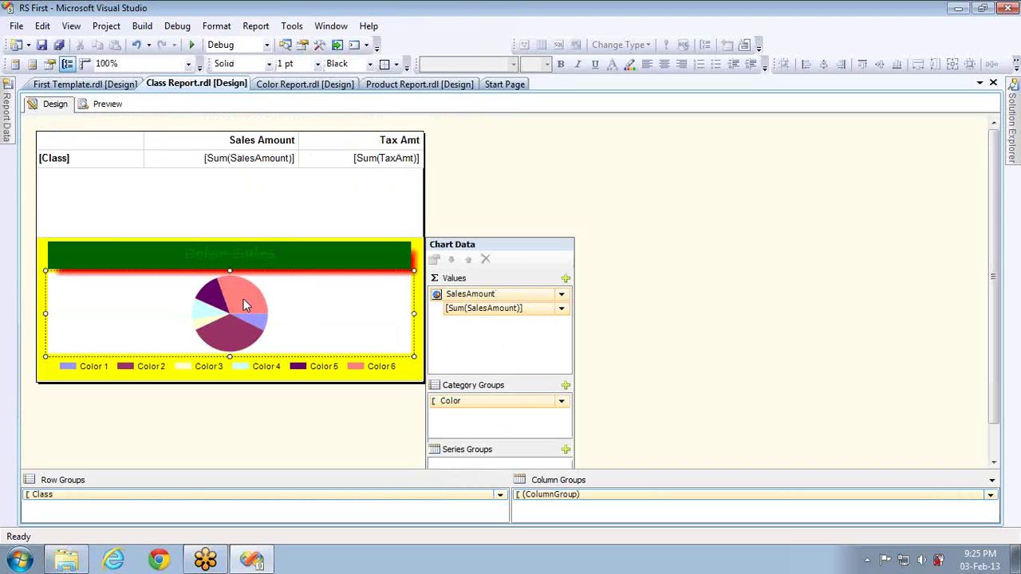
- Enable 3D on the pie chart area with rotation and inclination of 55 degrees, preview the report and return to its design
right_click(243, 300)
click(281, 364)
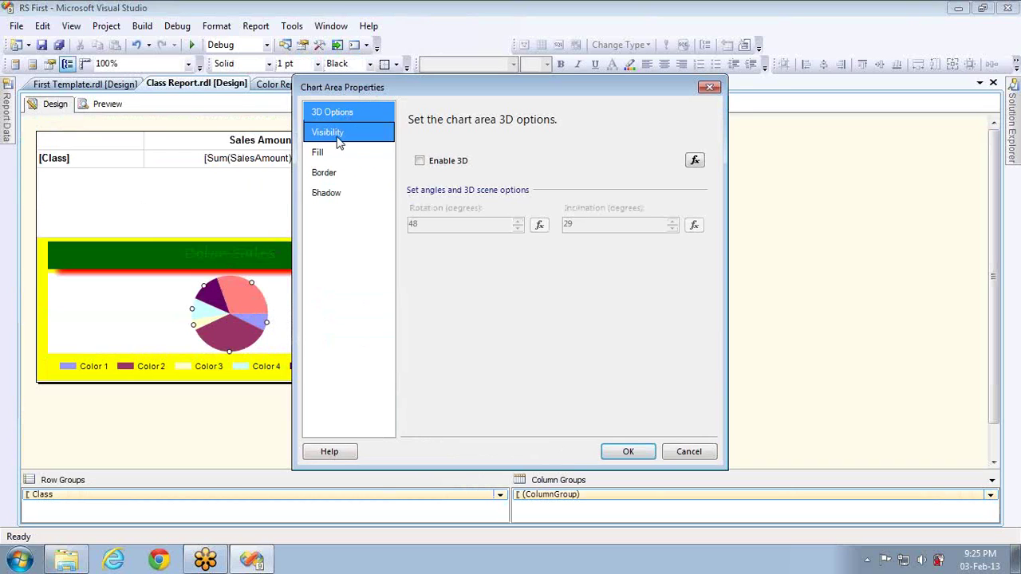
click(419, 162)
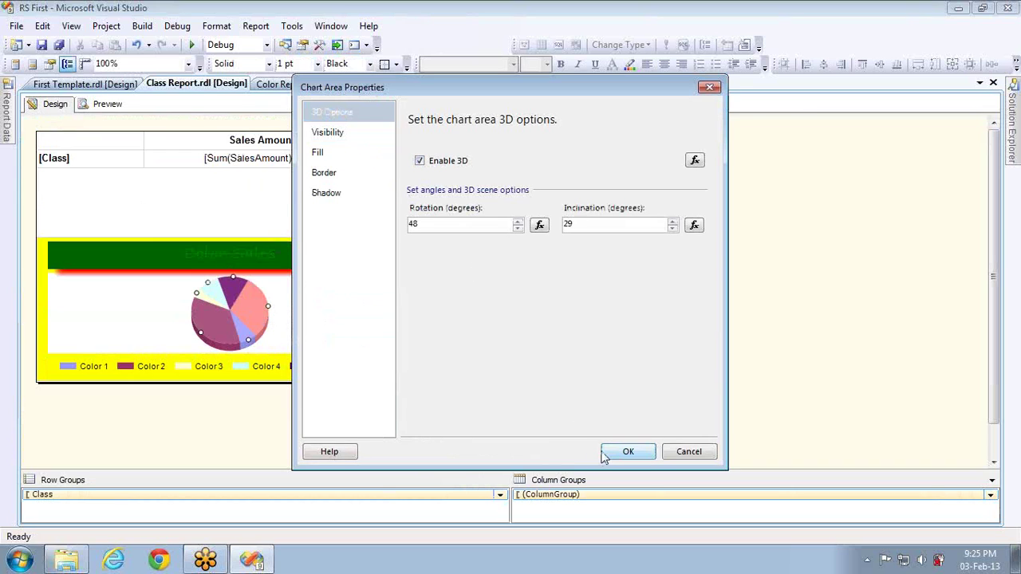
click(672, 223)
drag(672, 223, 672, 222)
click(517, 225)
drag(517, 225, 517, 225)
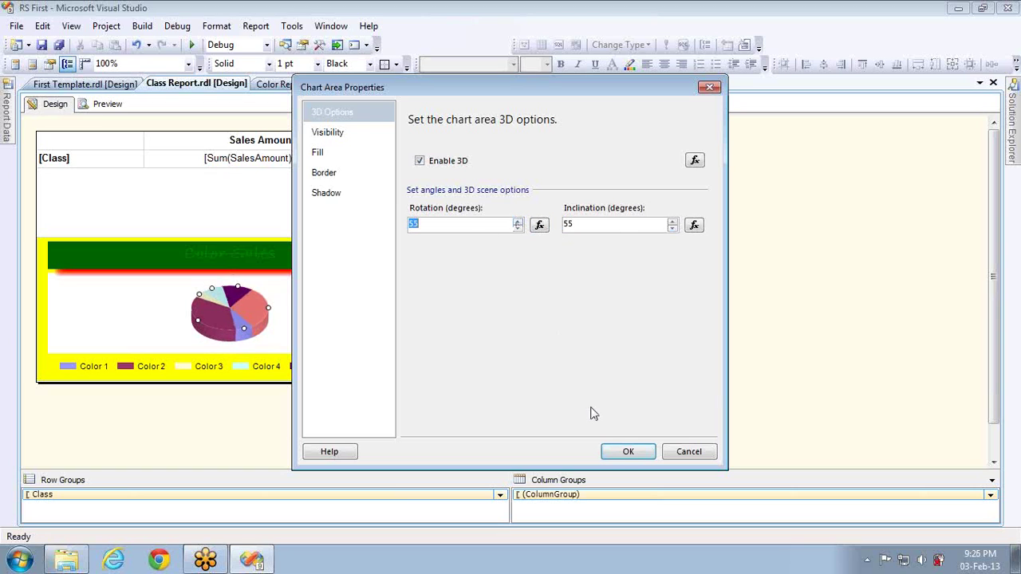
click(626, 452)
click(108, 104)
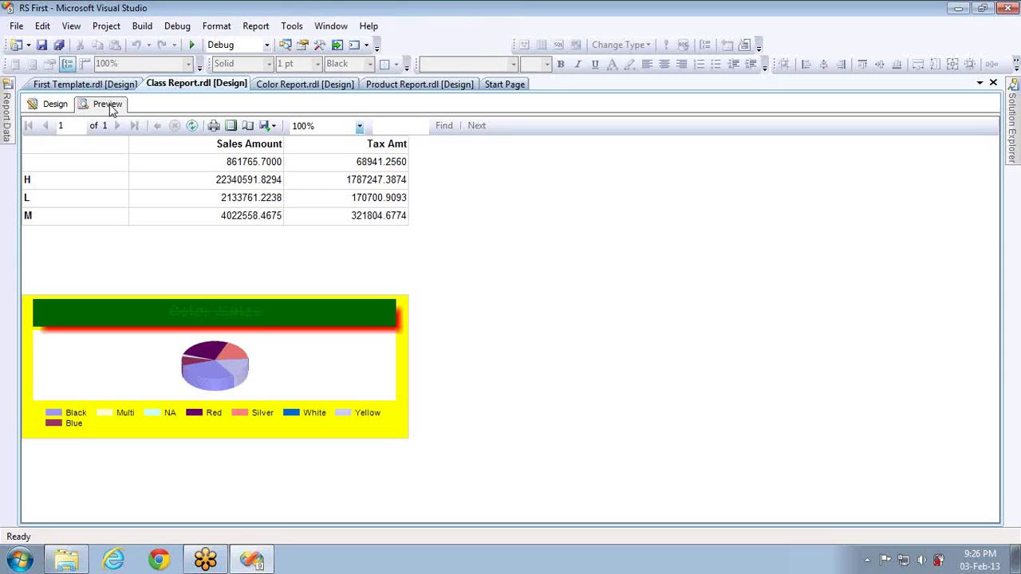
click(57, 105)
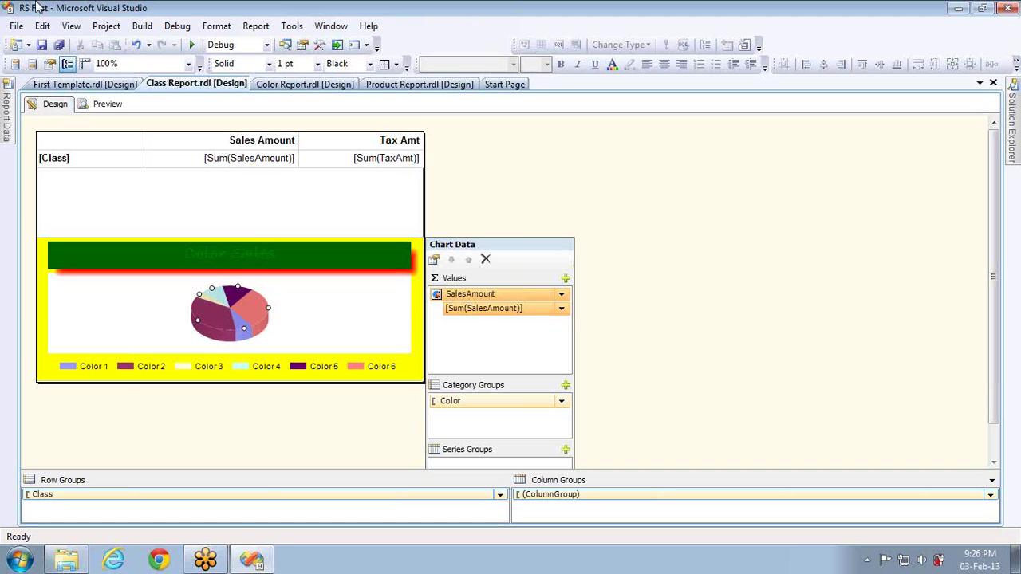
- Open the Report Data pane, narrow it, and show the Toolbox with the report items
click(8, 114)
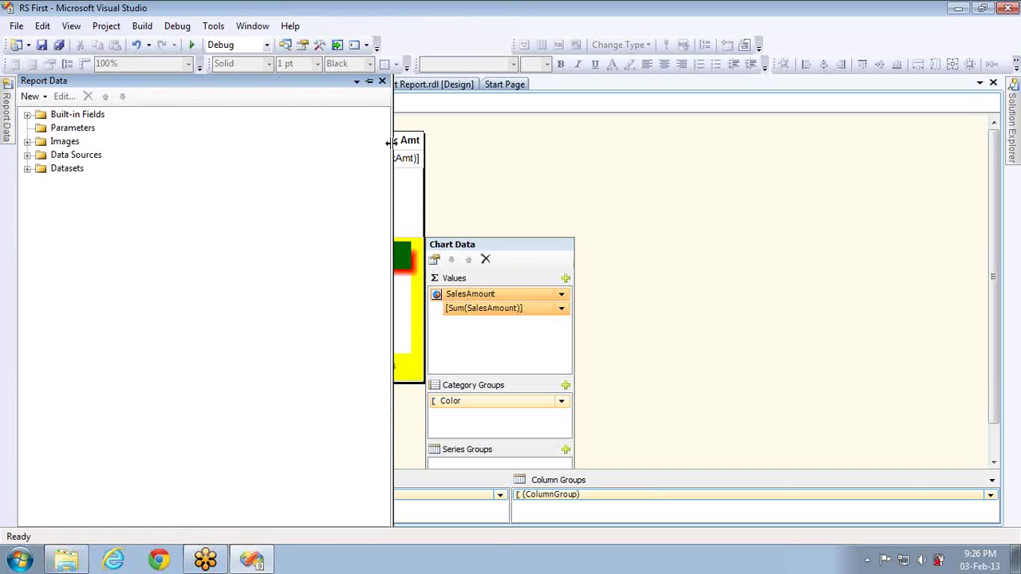
drag(390, 142, 133, 174)
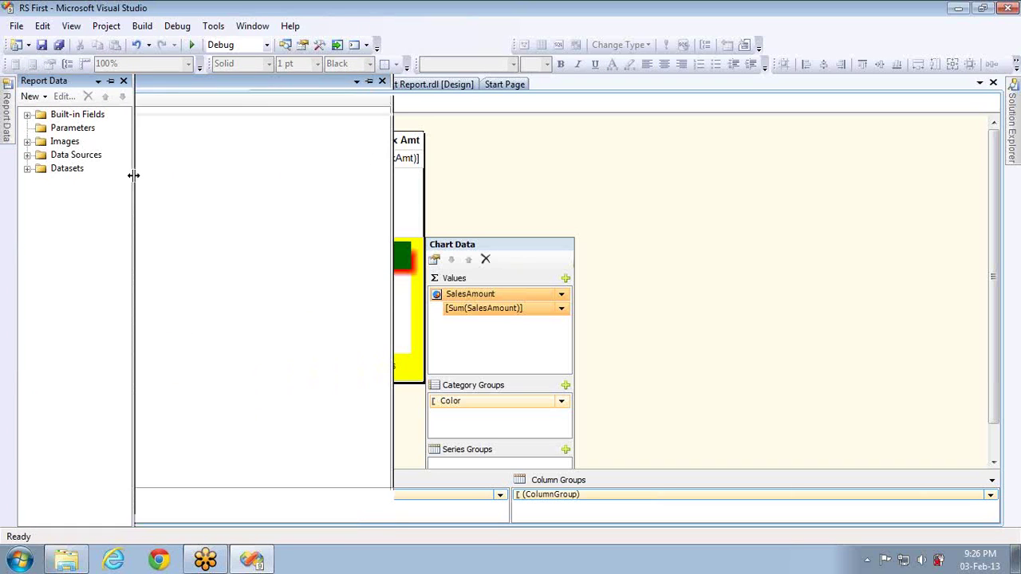
click(11, 137)
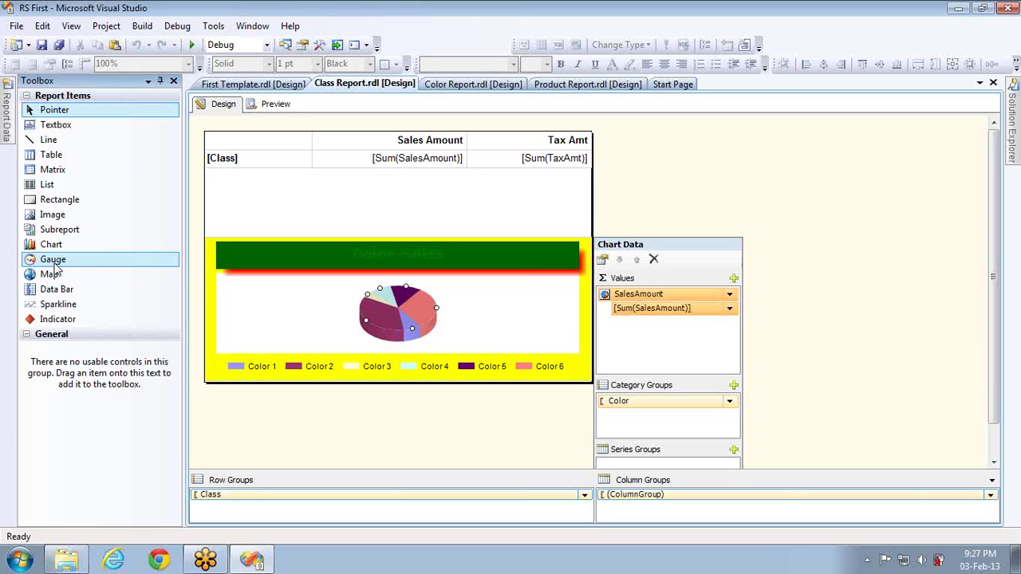
- Add a gauge of the basic Radial type to the report below the class table
drag(56, 268, 239, 199)
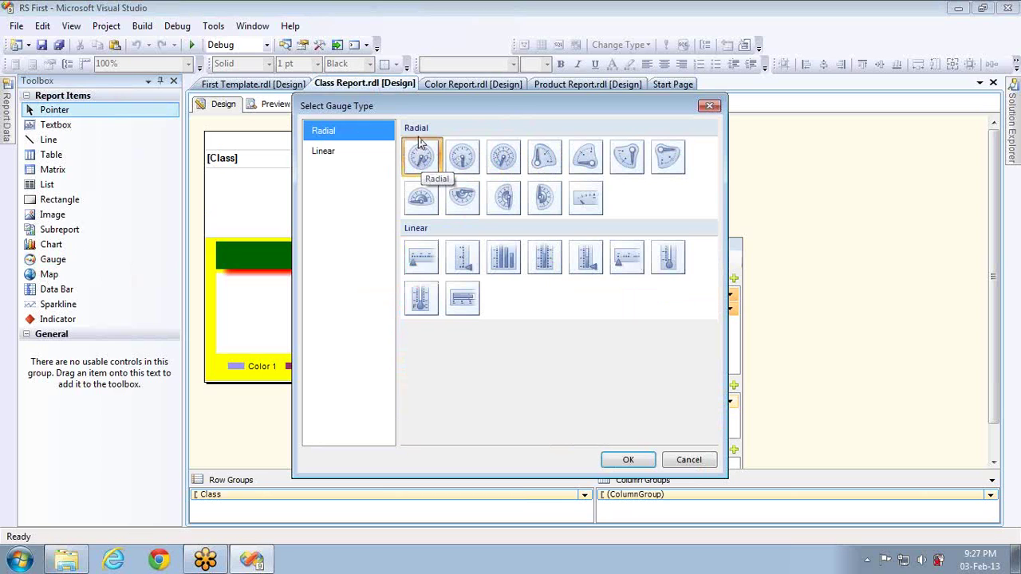
click(430, 276)
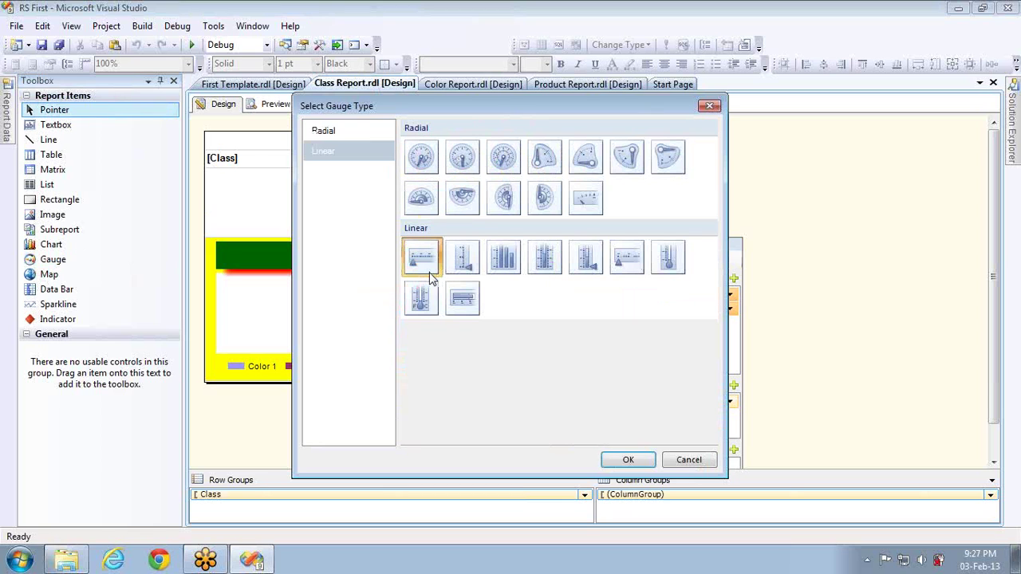
click(427, 165)
click(628, 459)
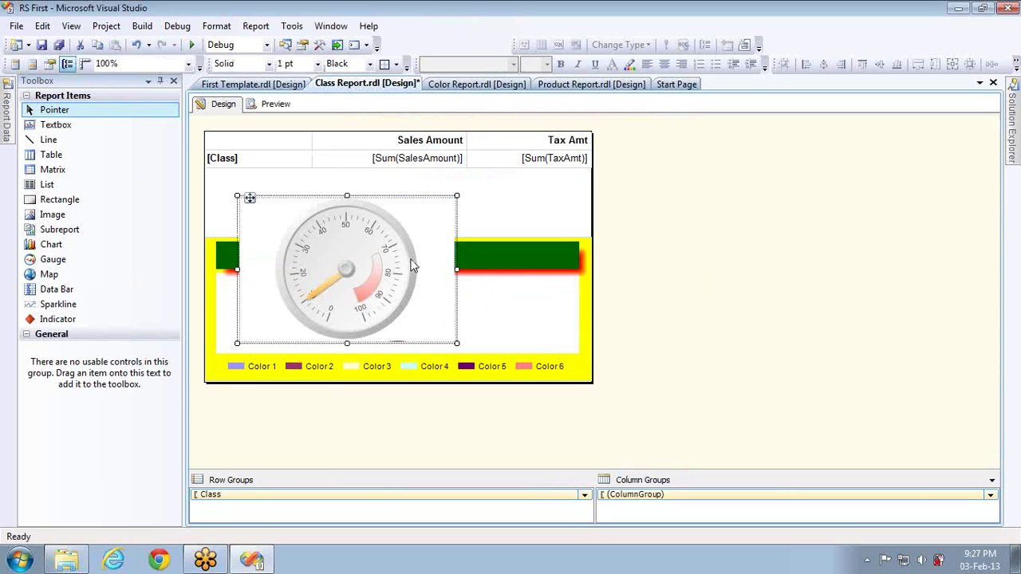
- Move the Color Sales chart down until it sits clear below the radial gauge
click(475, 244)
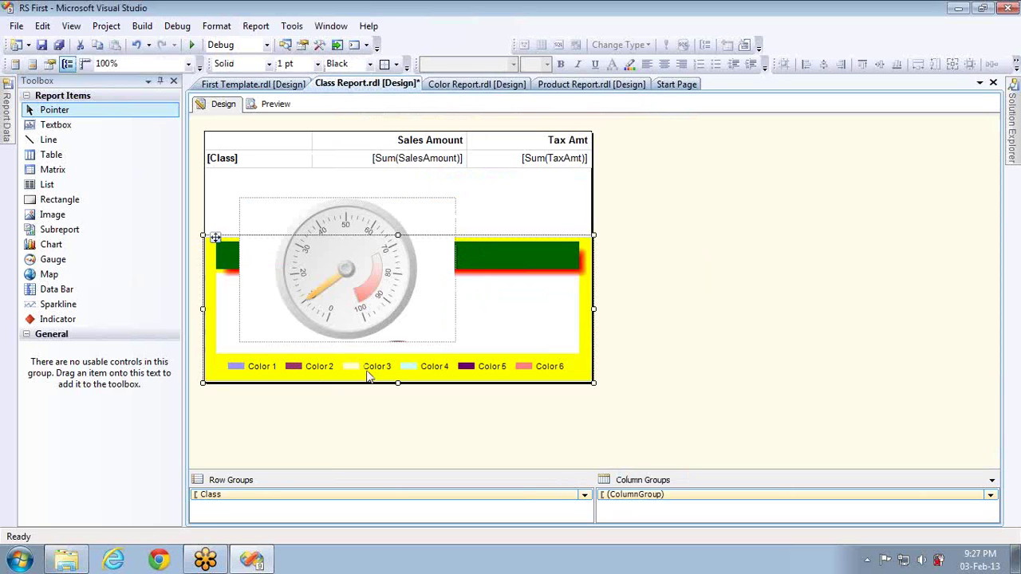
key(Down)
key(Down)
key(Down)
key(Down)
key(Down)
key(Down)
key(Down)
key(Down)
key(Down)
key(Down)
key(Down)
key(Down)
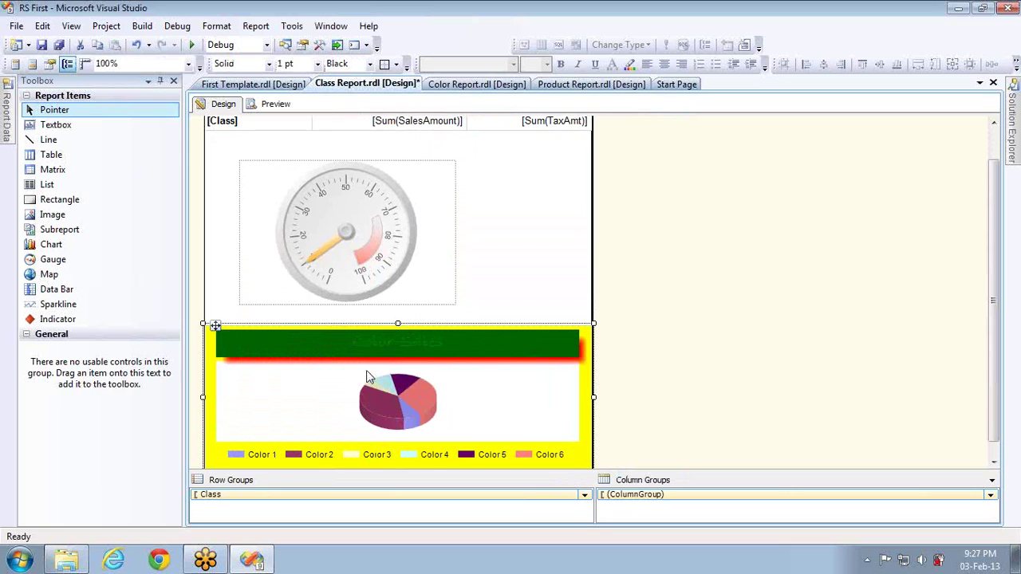
- Select the radial gauge's pointer to bring up the gauge data and the pointer's options
click(356, 238)
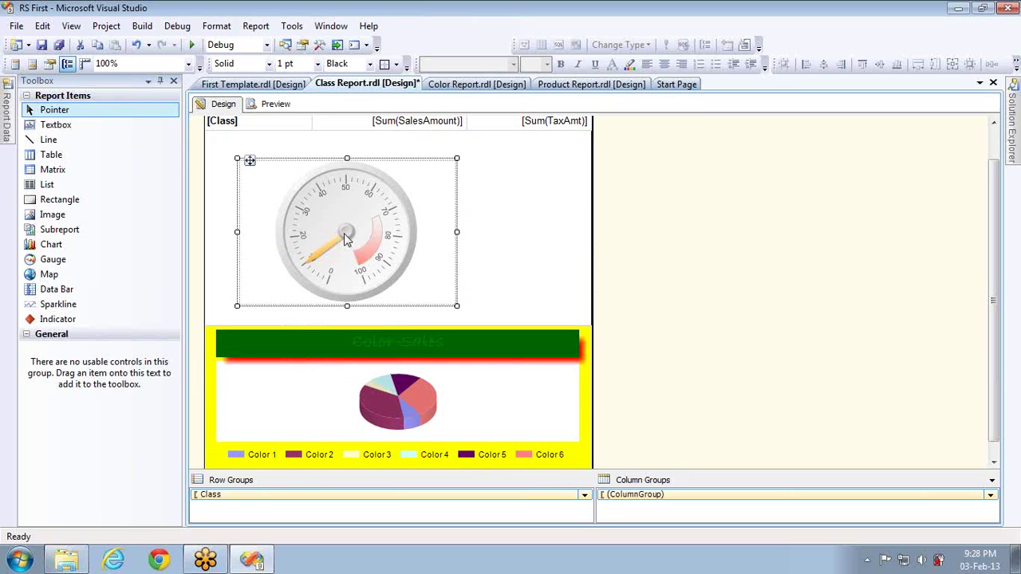
click(343, 235)
right_click(343, 235)
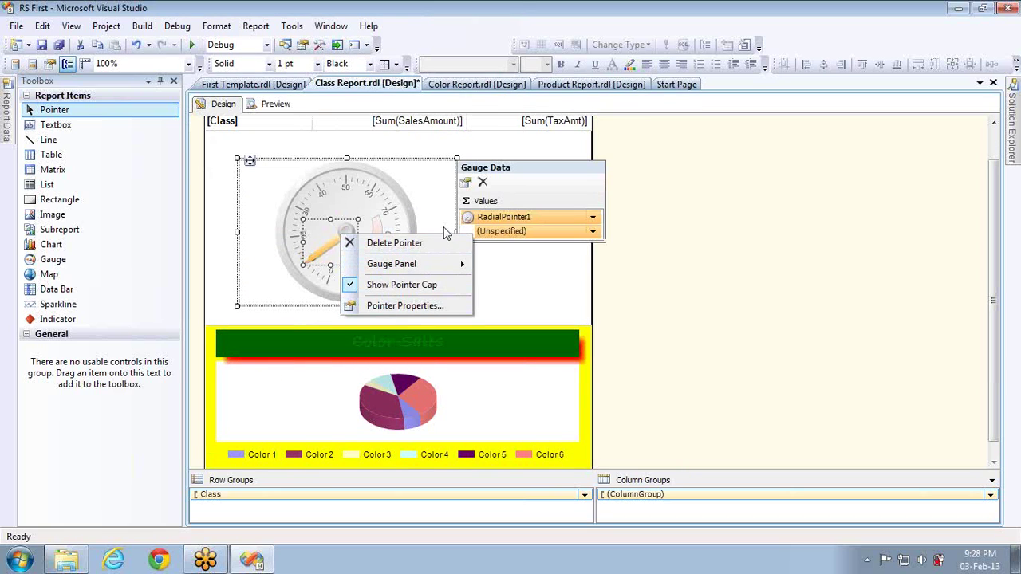
- Delete RadialPointer1 from the gauge and undo the deletion
click(592, 220)
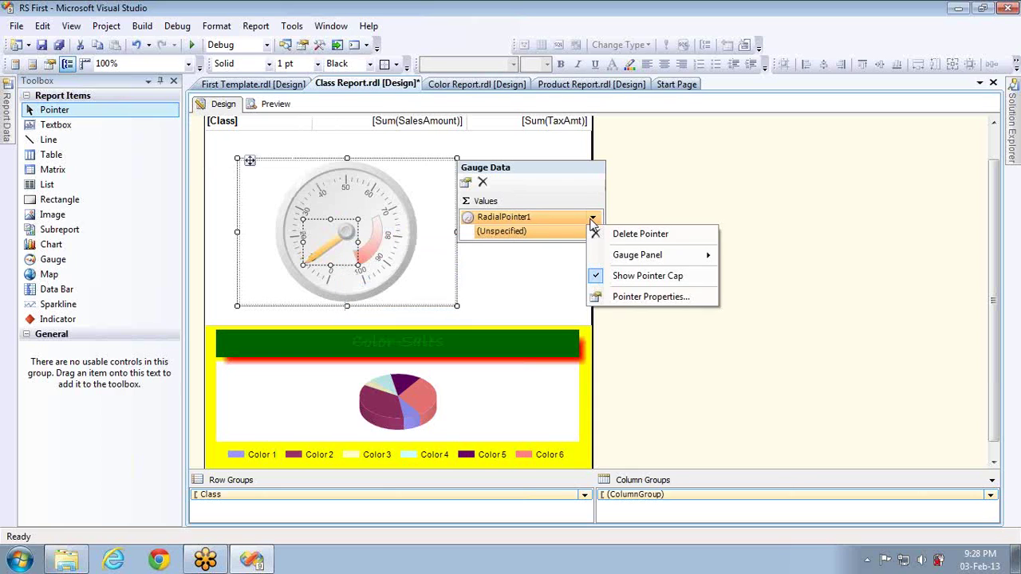
click(634, 236)
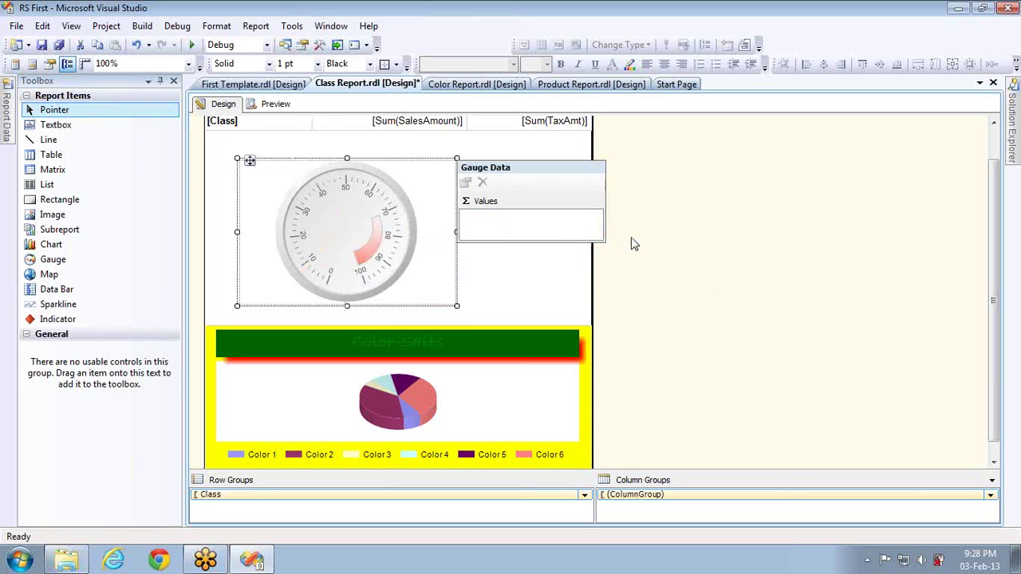
key(ctrl+z)
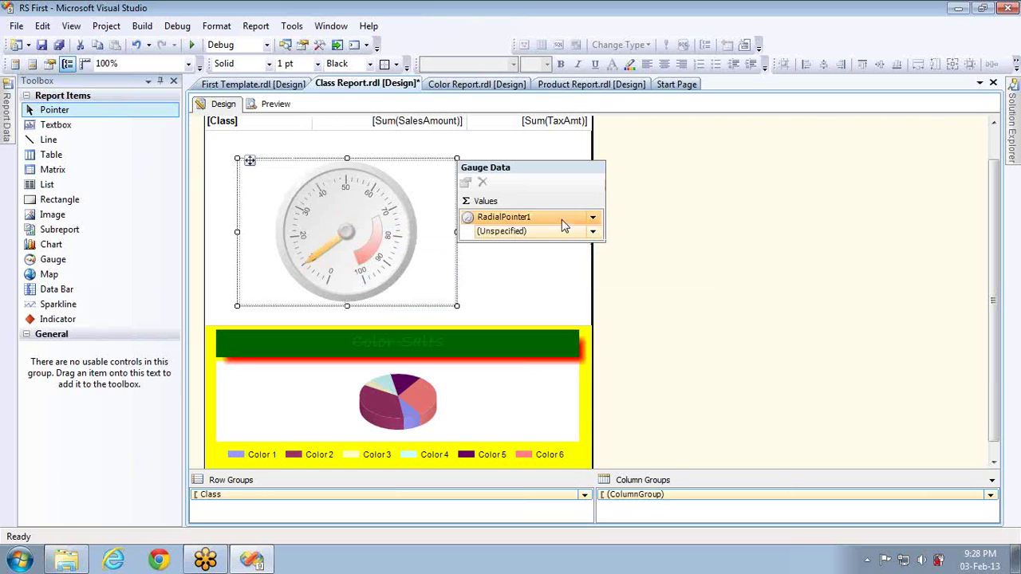
- Assign the SalesAmount field of the Embed dataset in the ADV data source as the value of RadialPointer1
click(593, 233)
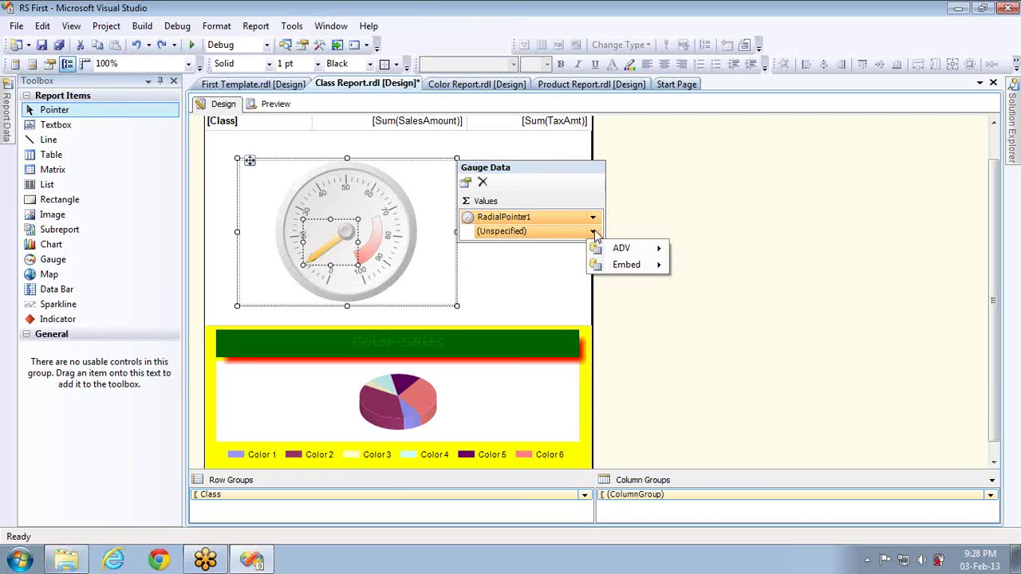
mouse_move(646, 249)
mouse_move(696, 254)
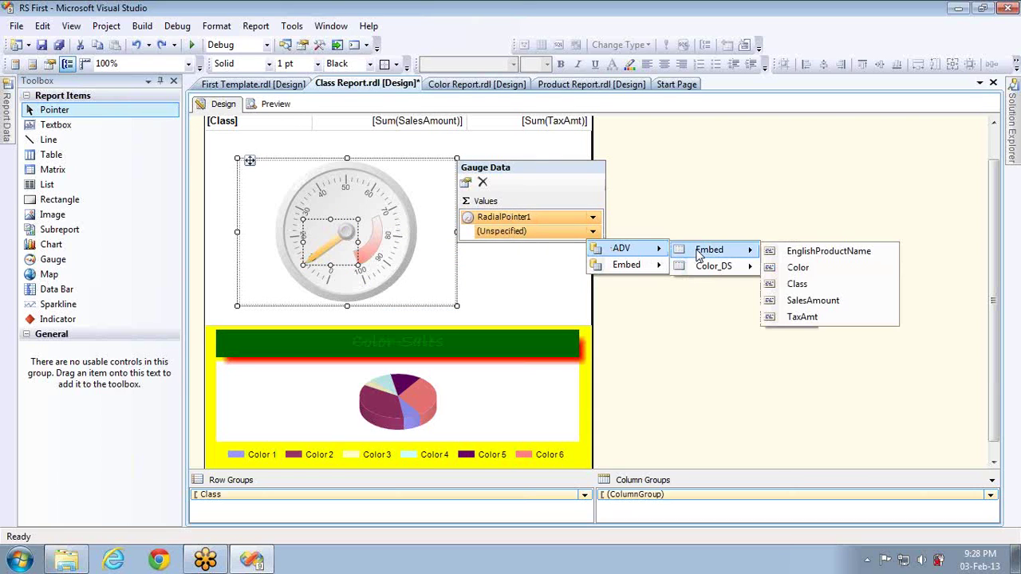
click(810, 302)
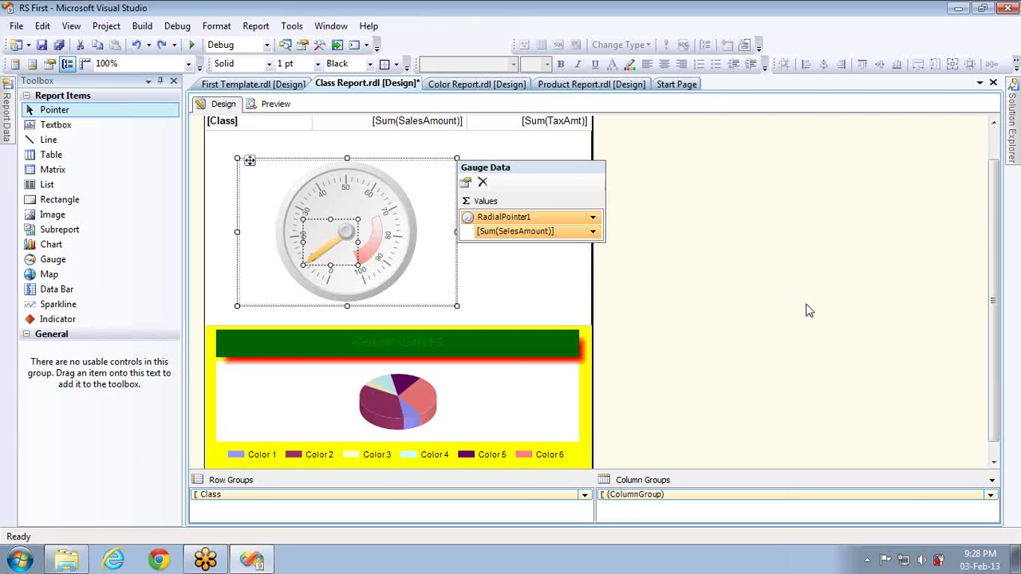
- Preview the Class Report to check the radial gauge's reading, and return to the report design
click(286, 105)
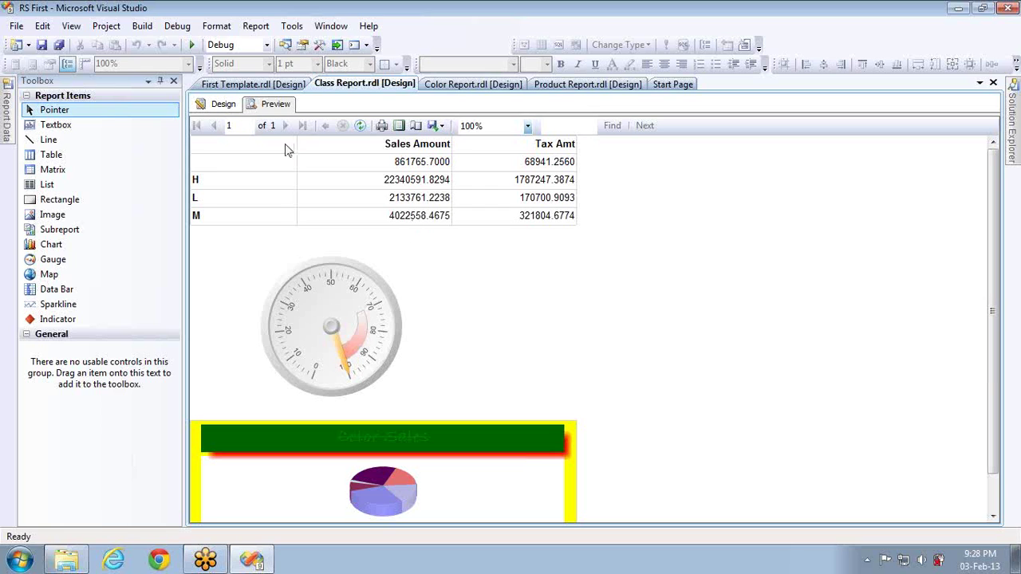
click(224, 106)
click(371, 255)
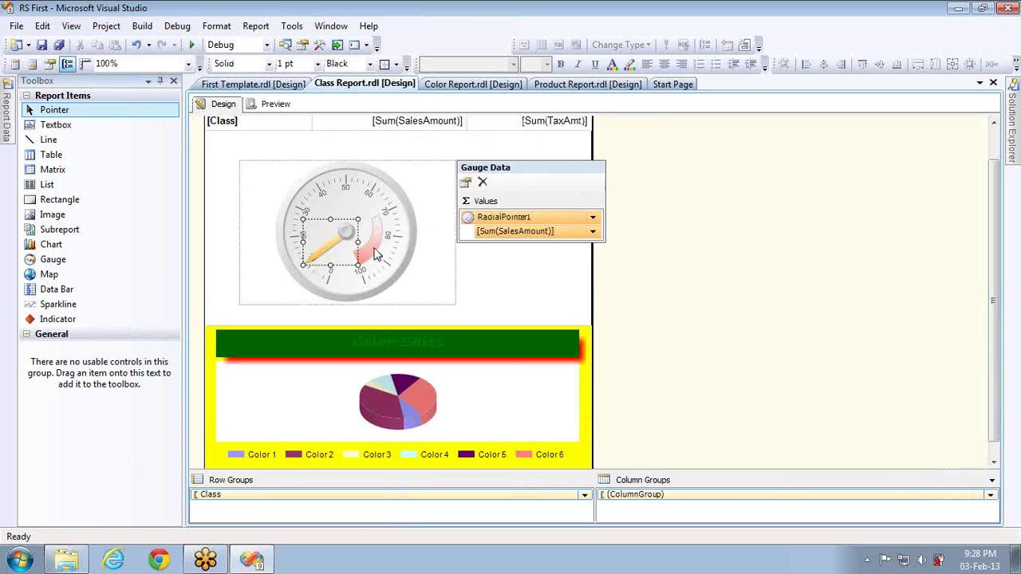
- Open the radial gauge scale's properties to examine its value and interval options, and close them without changes
click(370, 271)
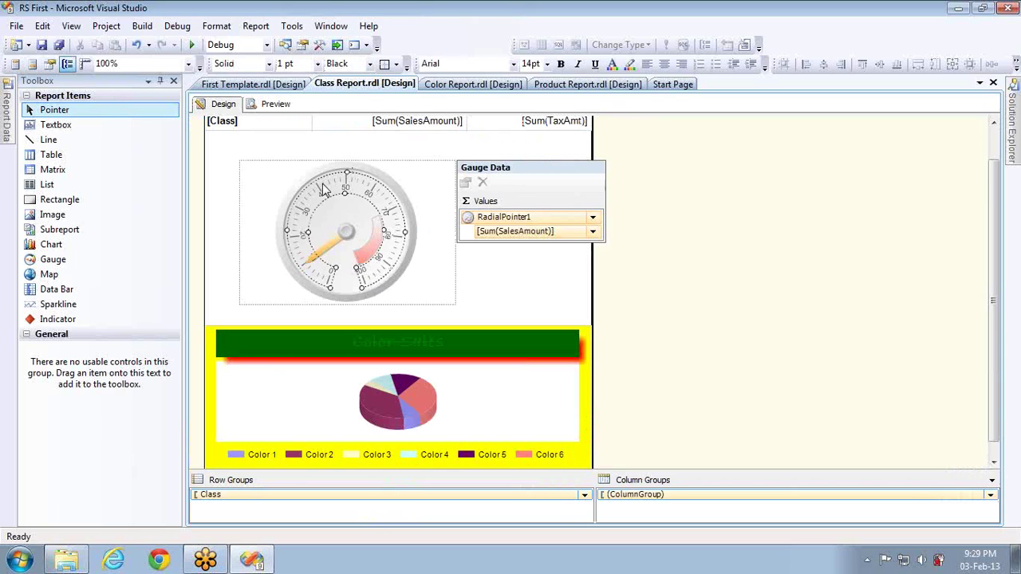
right_click(374, 272)
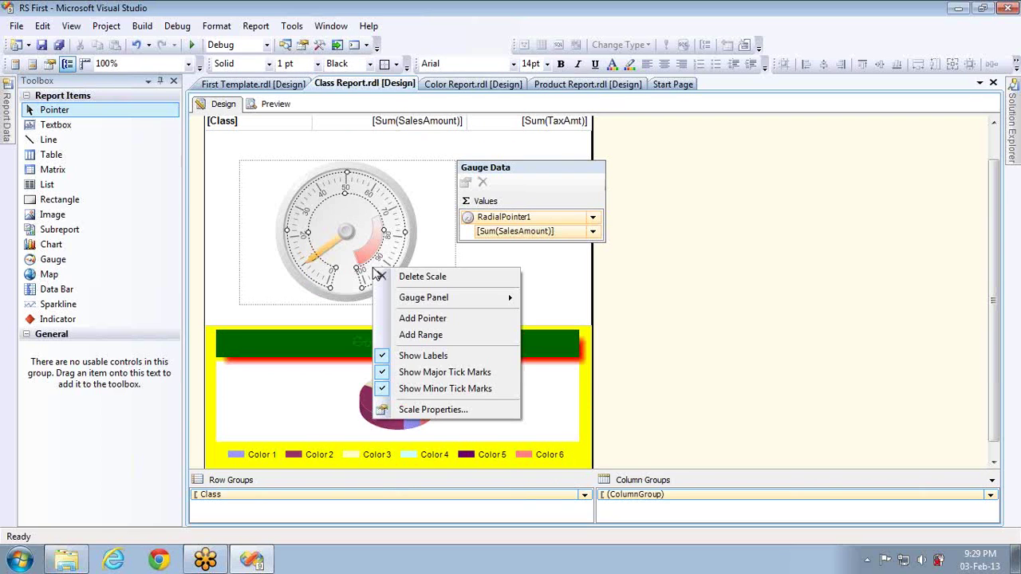
click(425, 412)
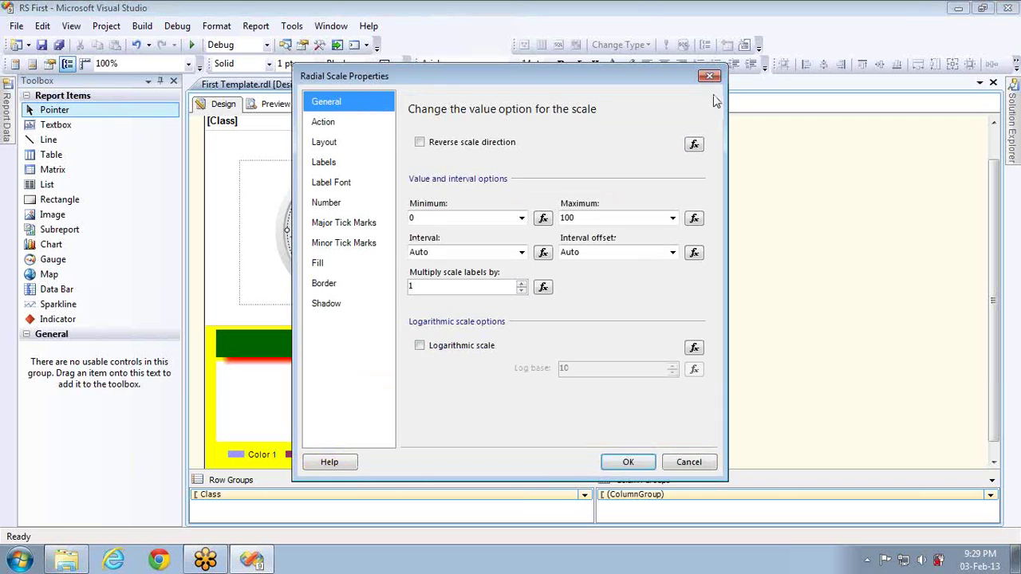
click(707, 83)
- Select the red range on the radial gauge and display the Properties window for it
click(385, 265)
click(371, 245)
click(371, 245)
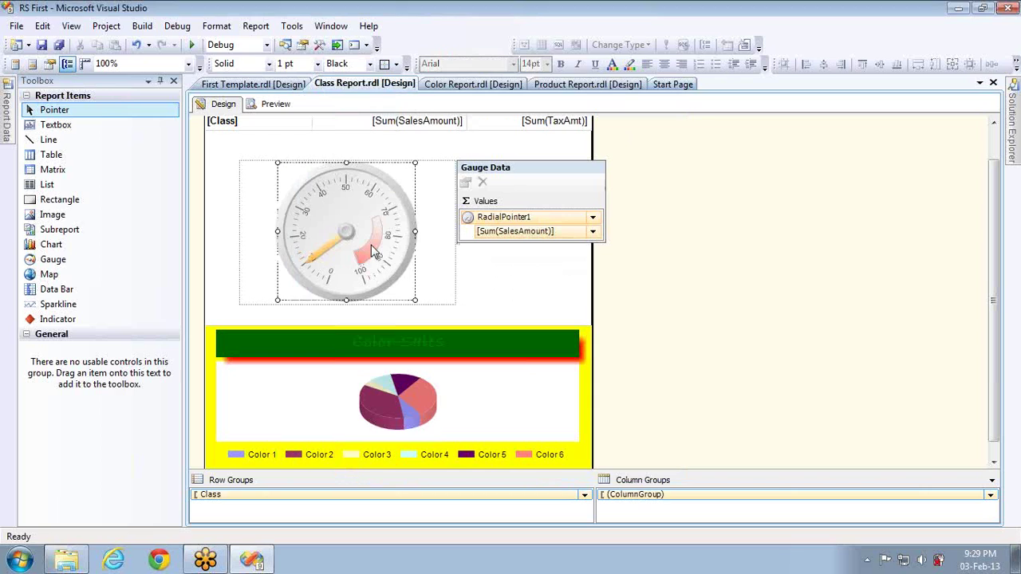
click(371, 245)
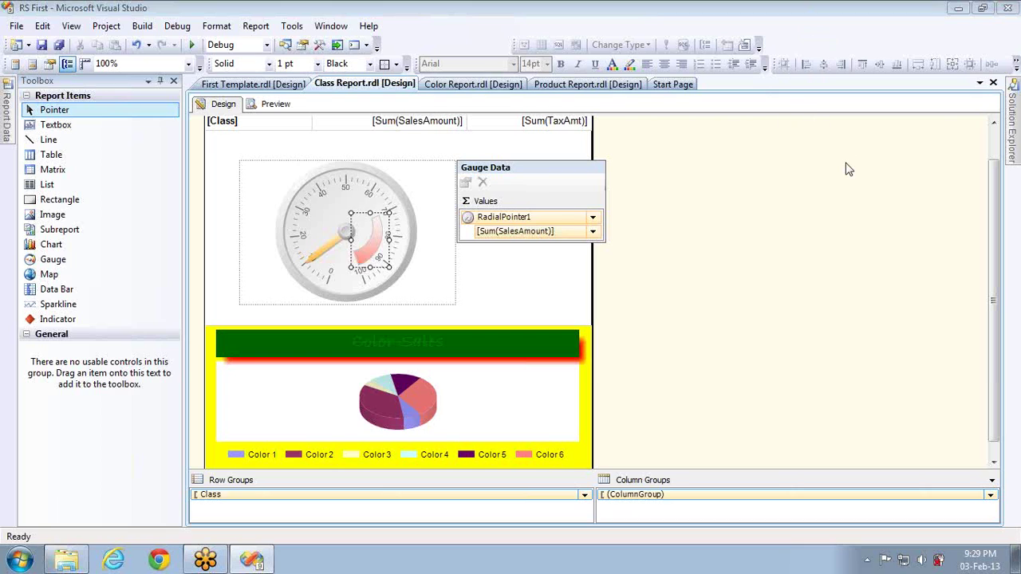
click(303, 45)
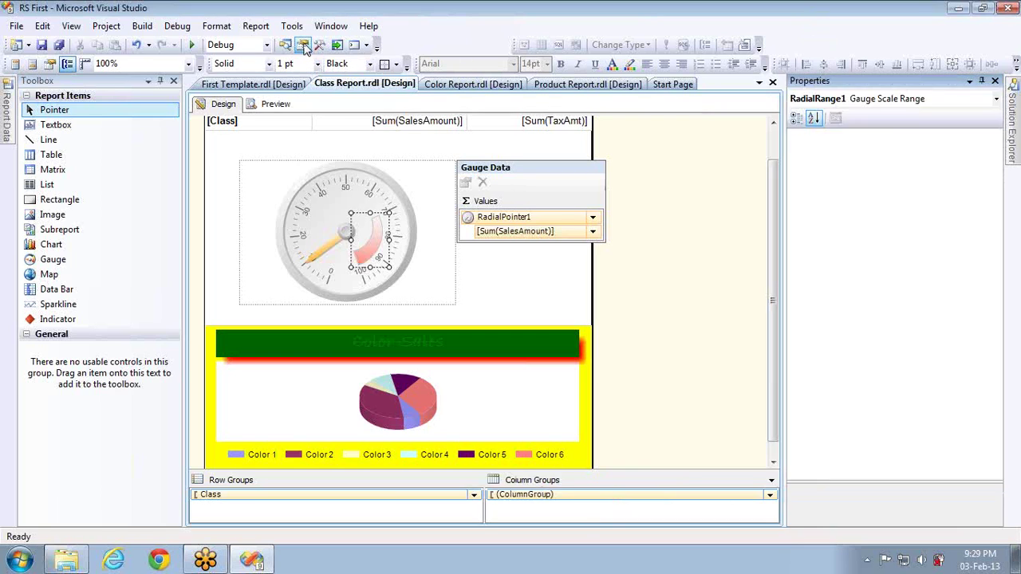
- Examine the properties of the radial gauge's pointer, its scale and the gauge itself one after another
click(344, 242)
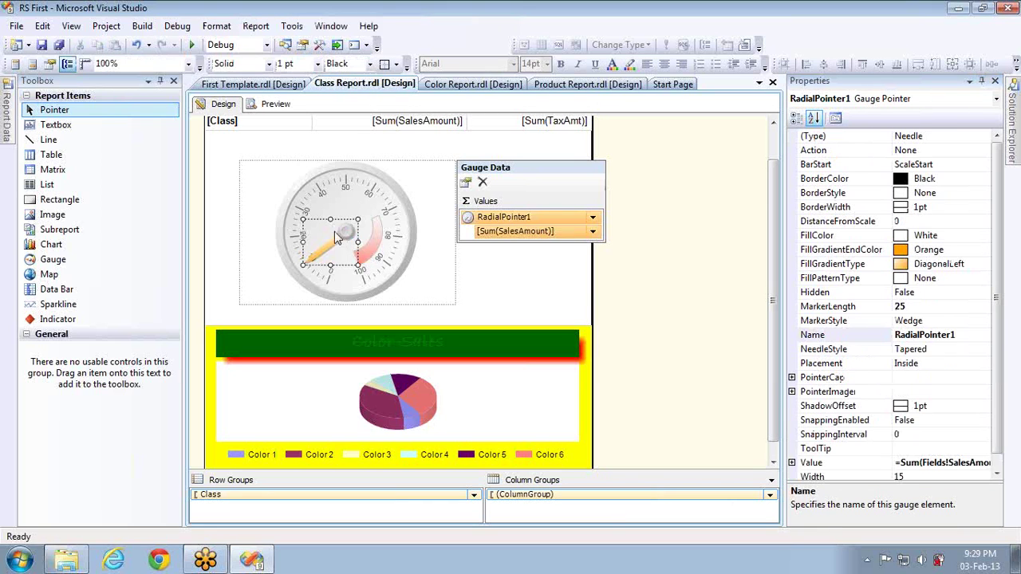
click(306, 209)
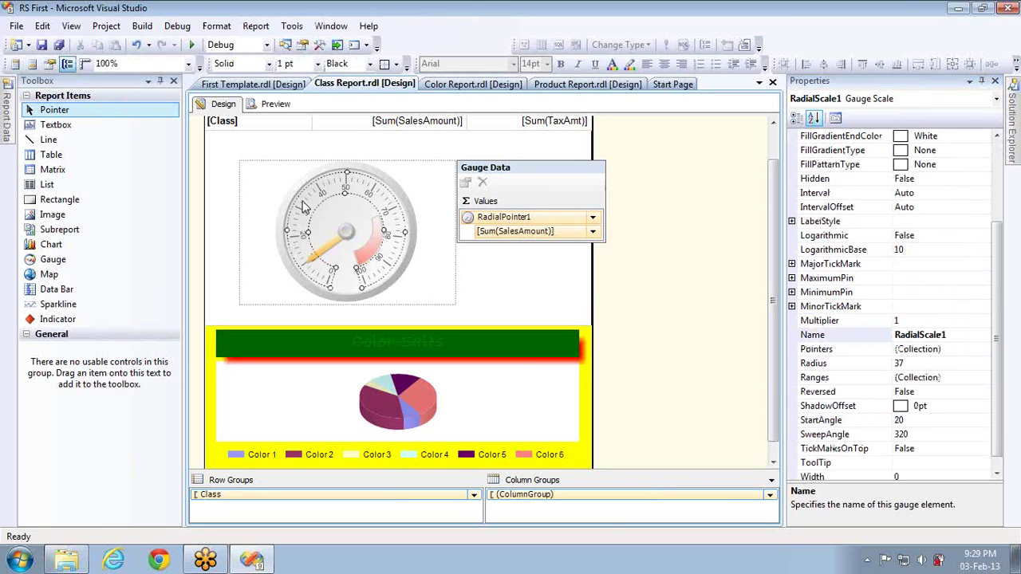
click(403, 199)
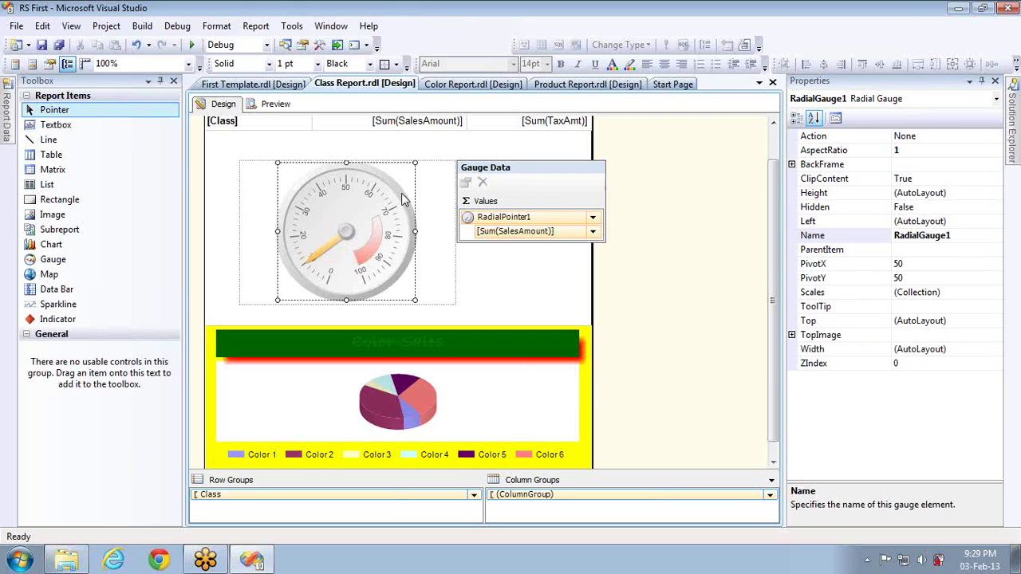
- Set the radial scale's maximum to the expression =Sum(Fields!SalesAmount.Value, "Embed"), using Sum(SalesAmount) from the Embed dataset
click(367, 275)
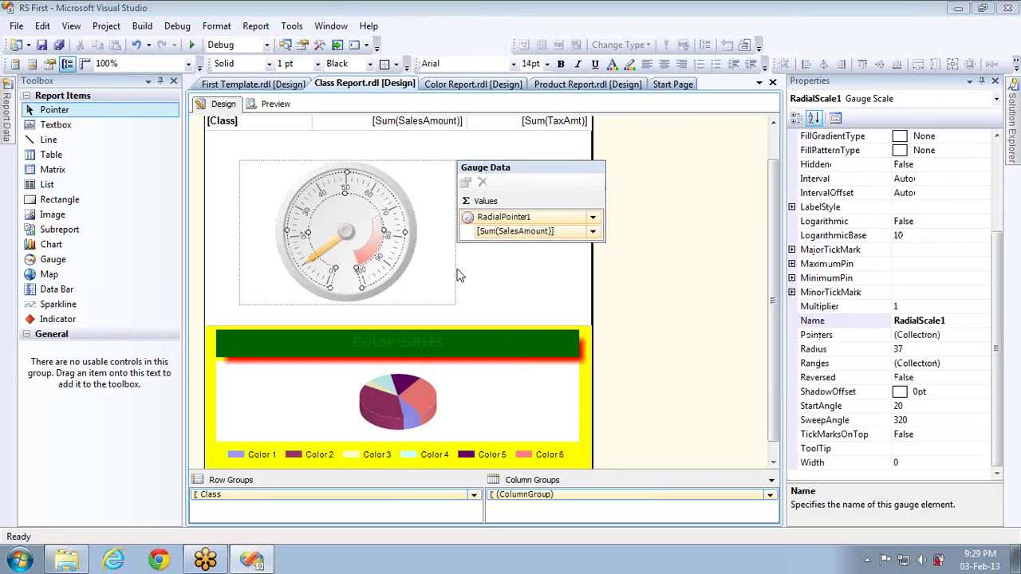
right_click(389, 264)
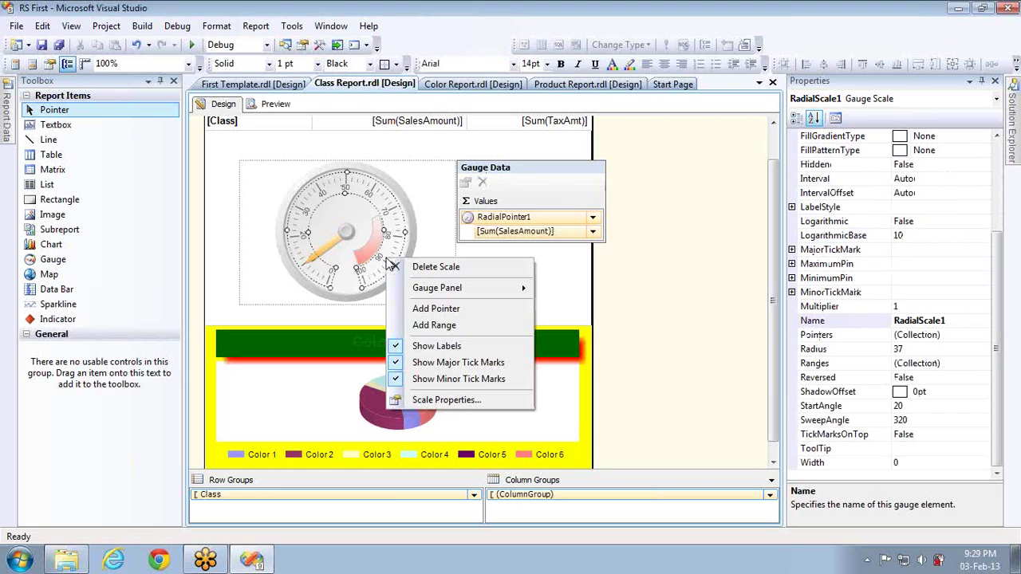
click(431, 400)
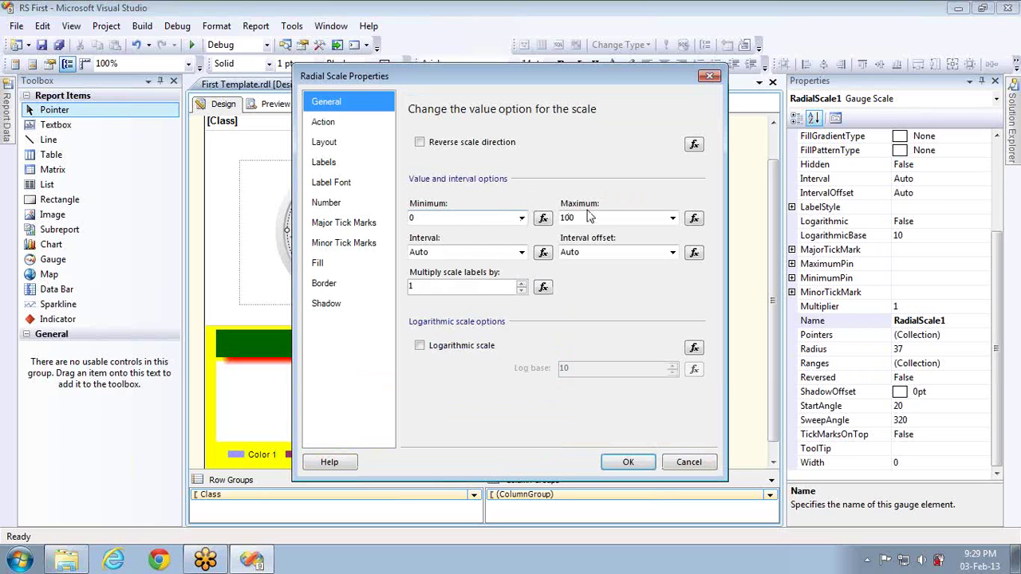
click(521, 252)
click(521, 253)
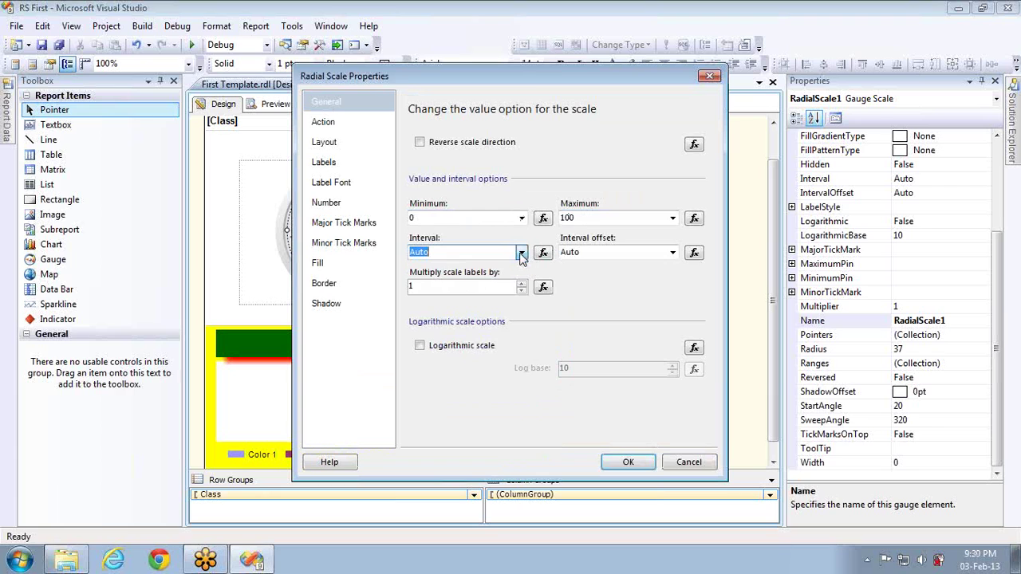
click(693, 220)
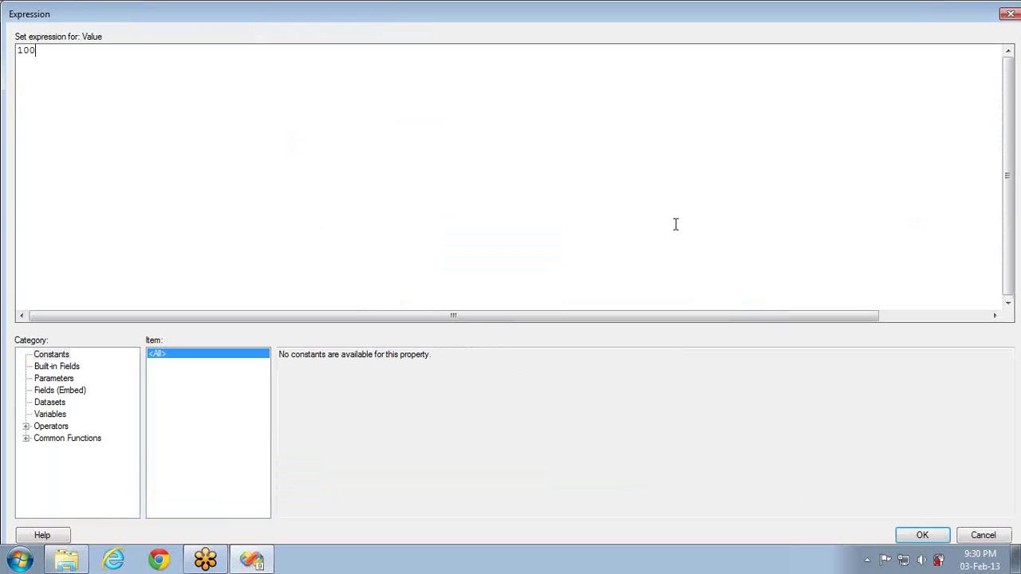
click(69, 393)
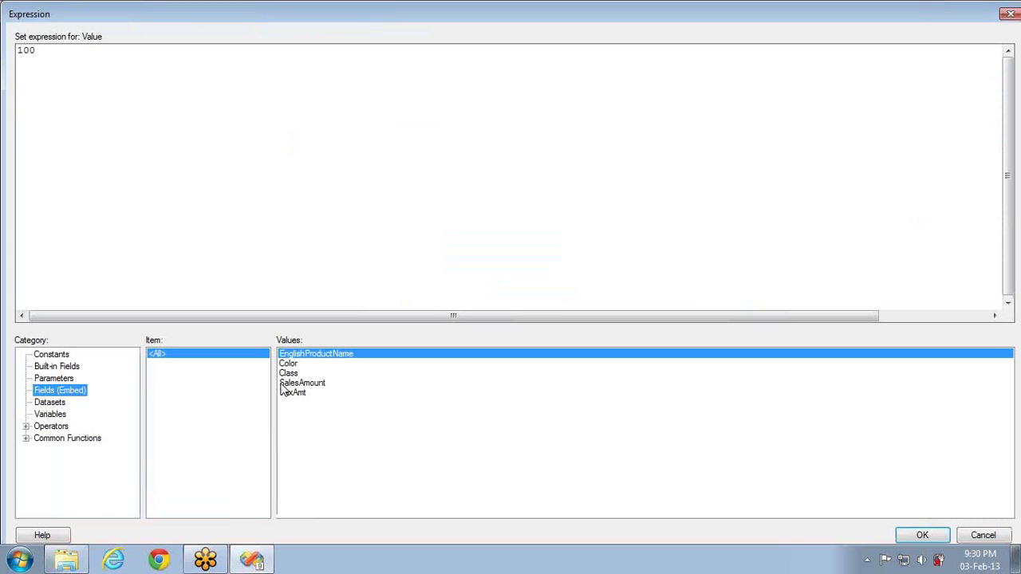
click(53, 403)
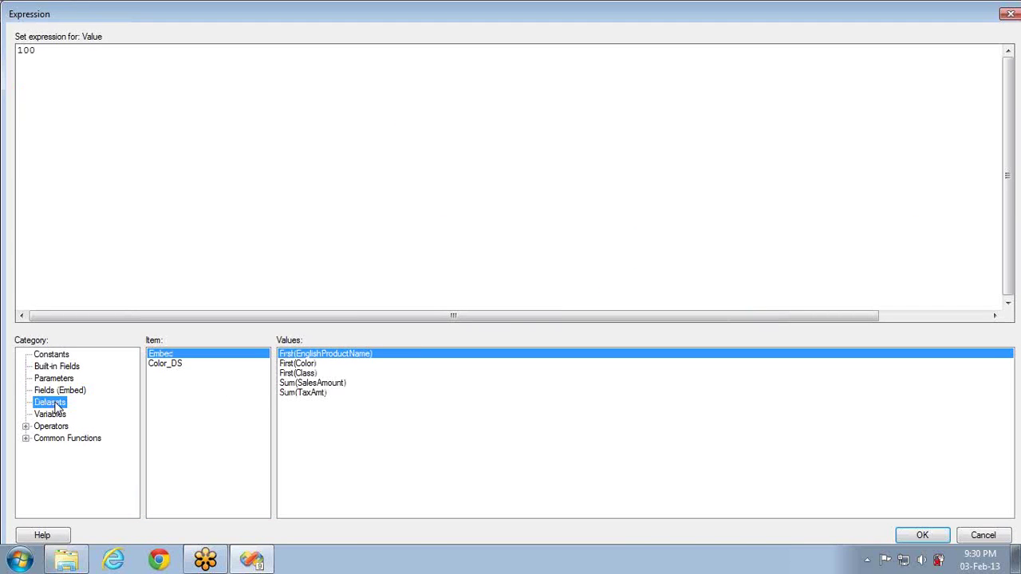
click(310, 384)
double_click(310, 385)
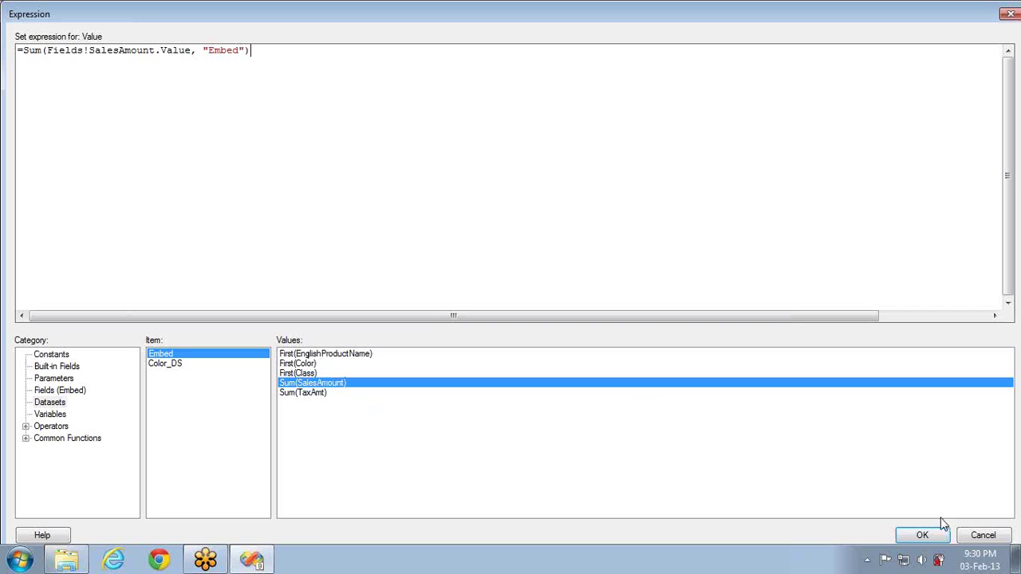
click(923, 536)
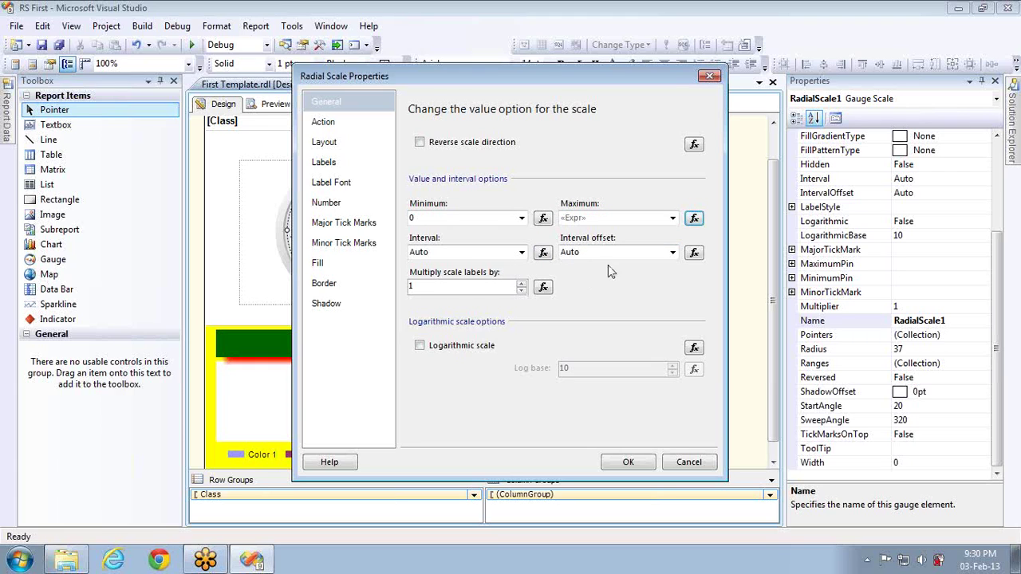
click(643, 461)
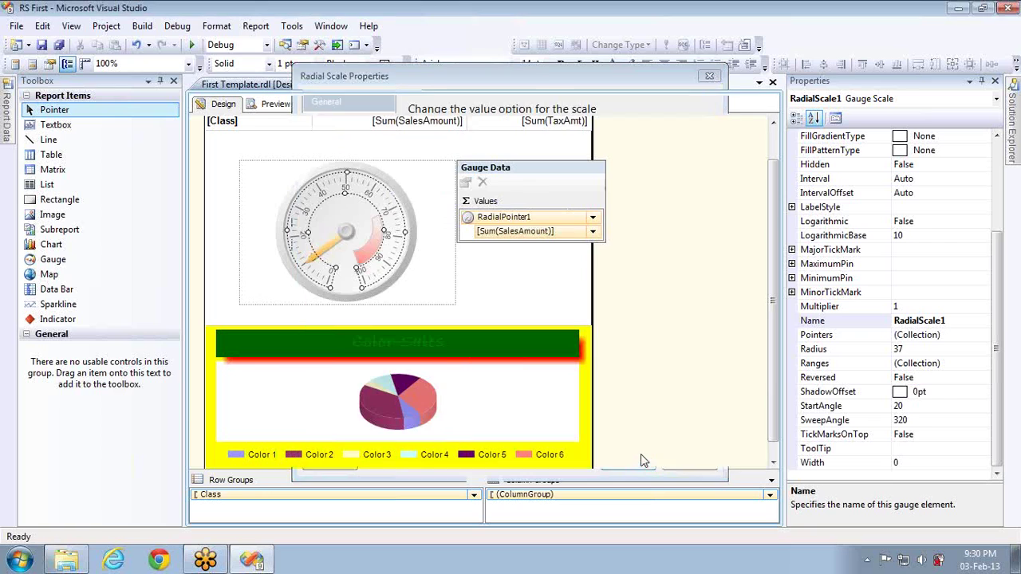
- Preview the report to check the gauge against its new scale maximum, and return to the design
click(275, 105)
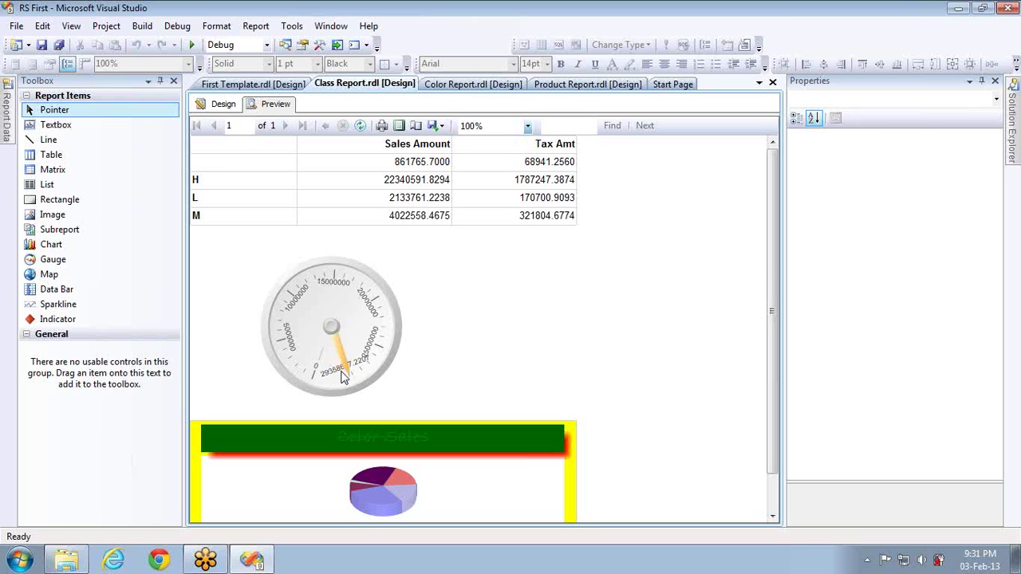
click(223, 104)
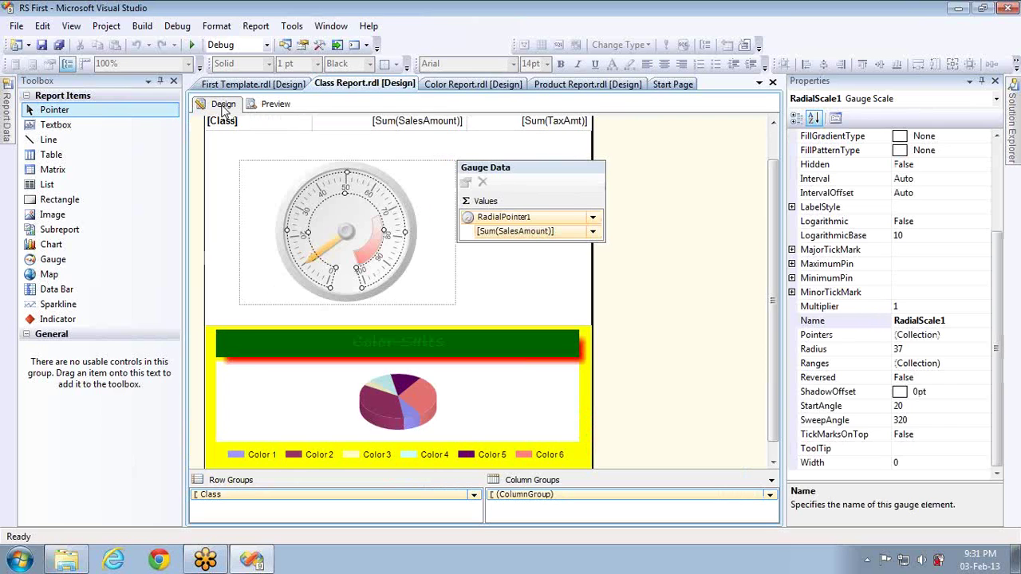
- Toggle the pointer cap of RadialPointer1 off and on, leaving it hidden
click(343, 237)
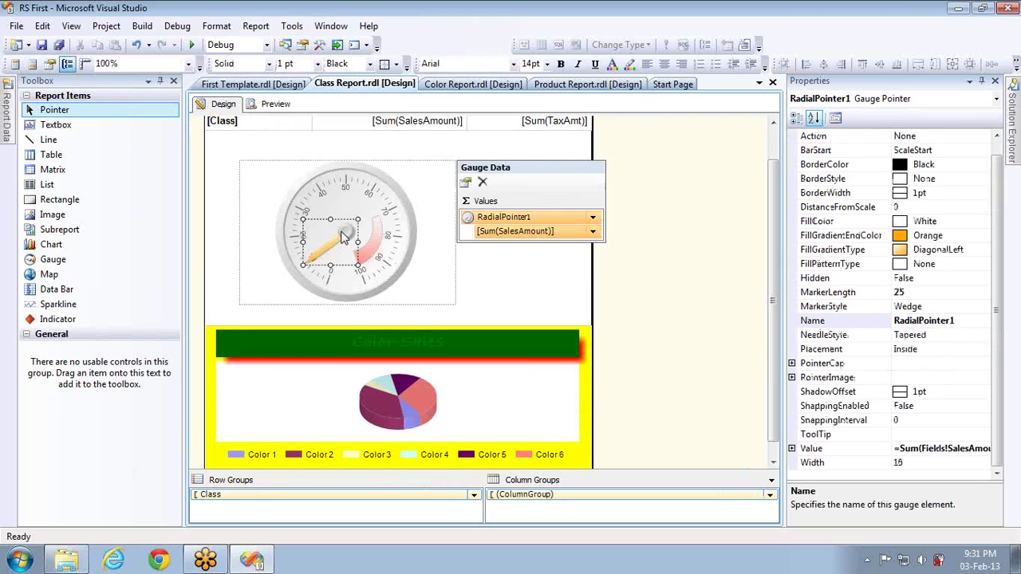
right_click(339, 235)
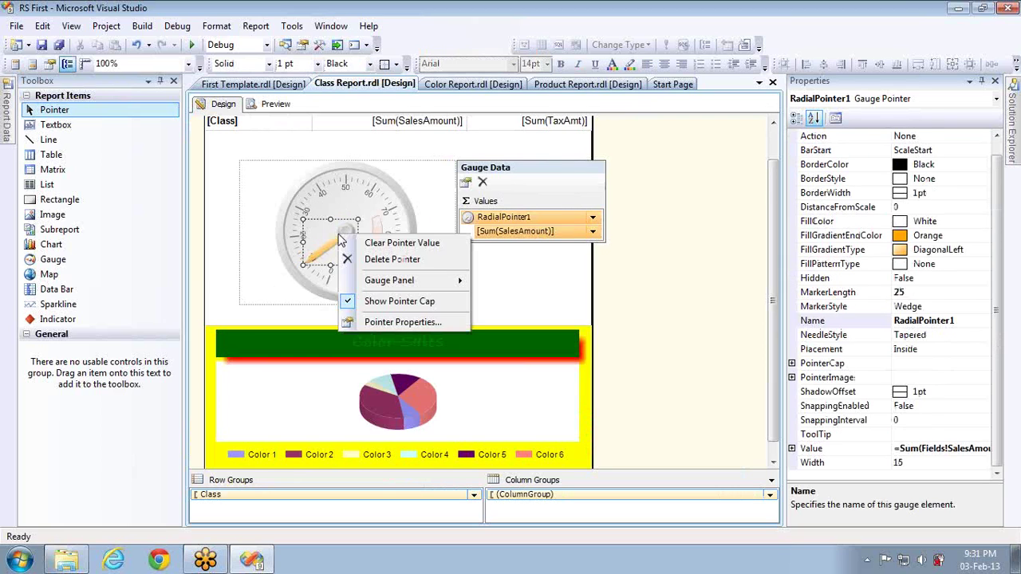
click(391, 308)
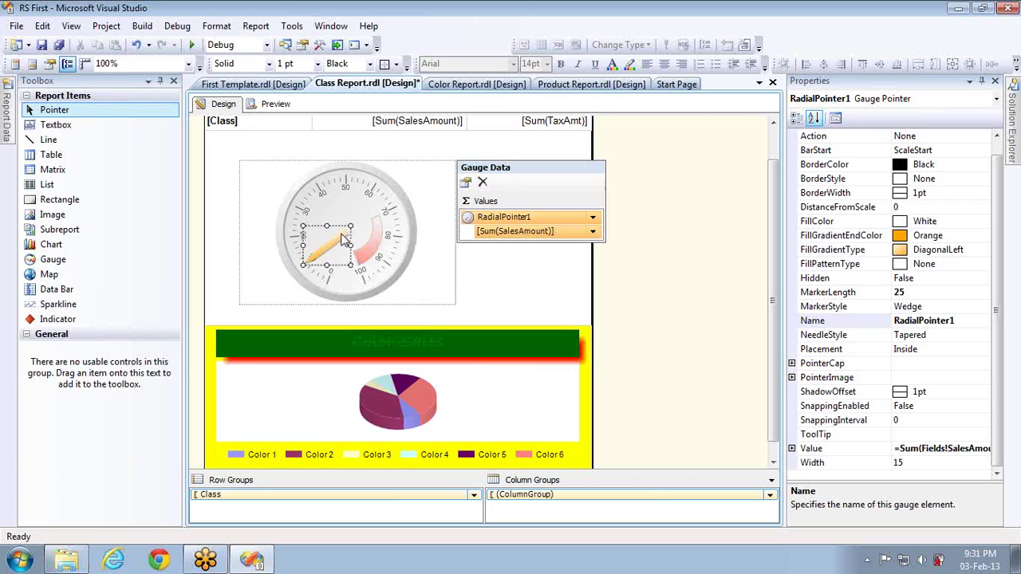
right_click(341, 235)
click(391, 301)
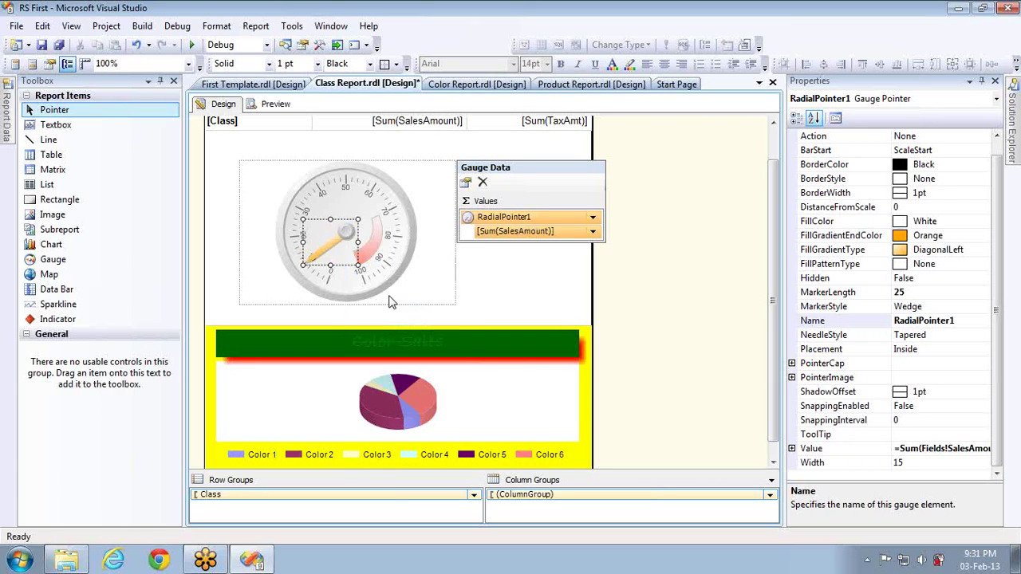
right_click(338, 244)
click(383, 306)
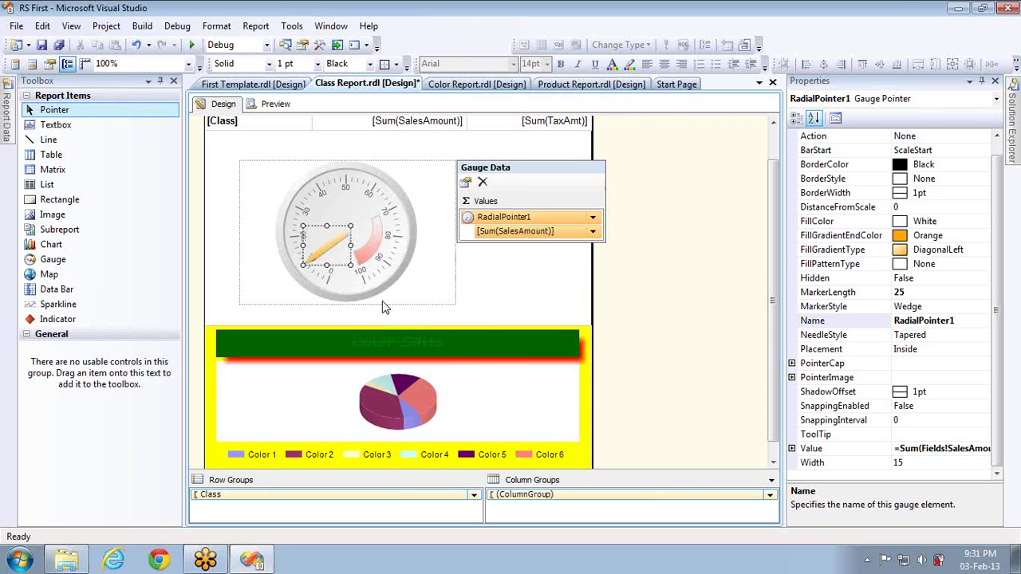
- Open the properties of the radial gauge's pointer, keeping the gauge visible beside the dialog
right_click(334, 247)
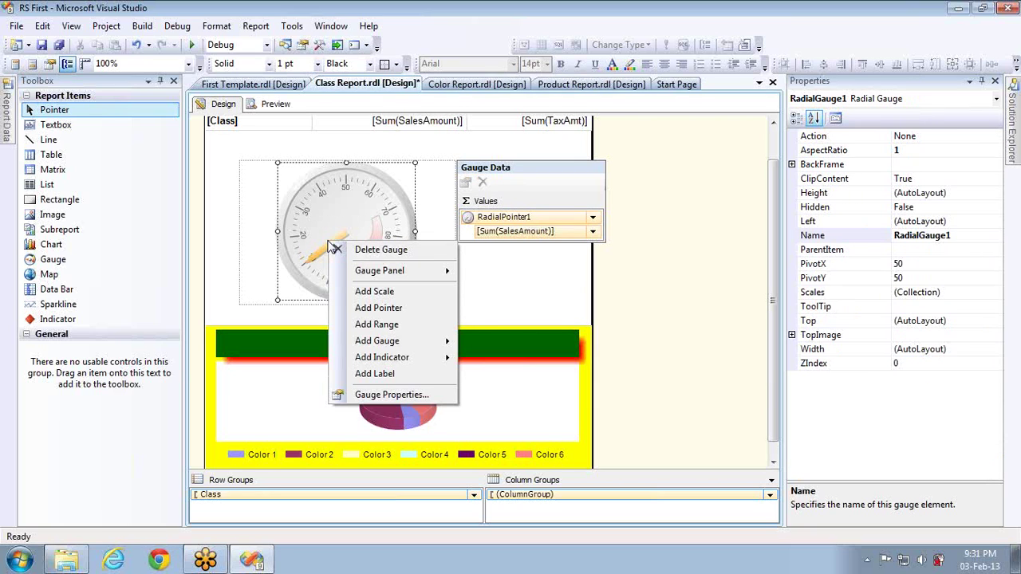
click(327, 249)
right_click(326, 254)
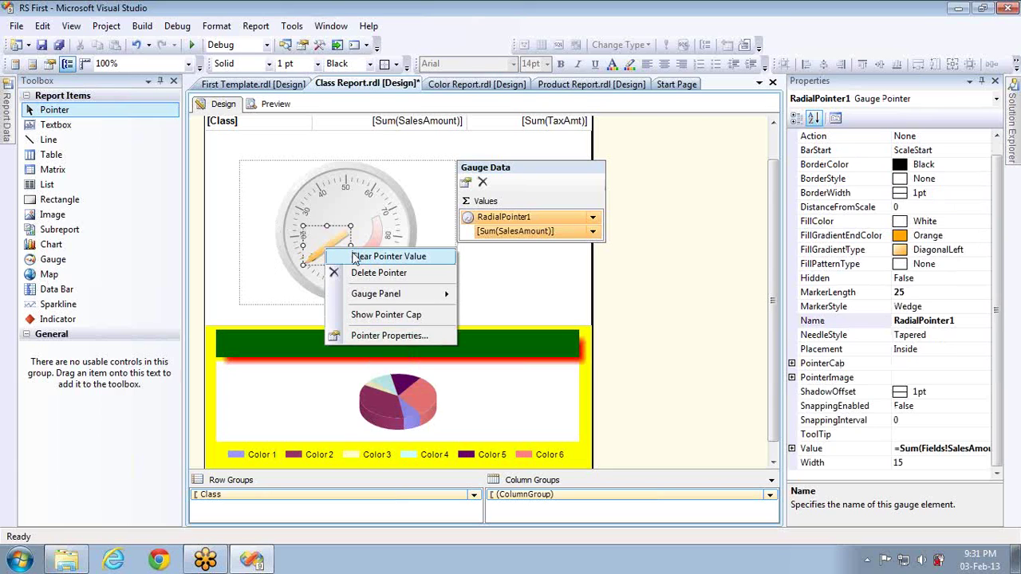
click(377, 339)
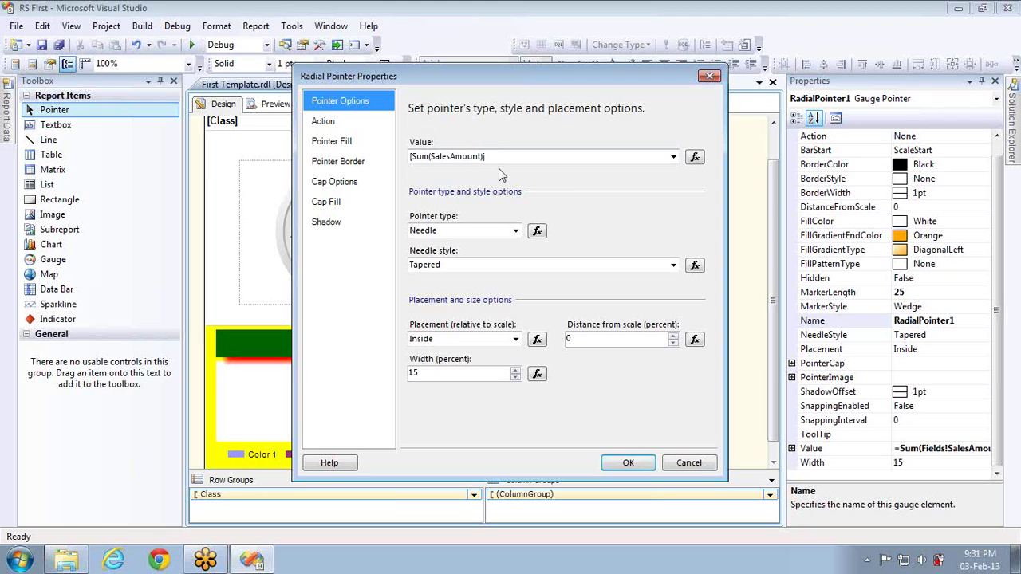
drag(508, 84, 664, 66)
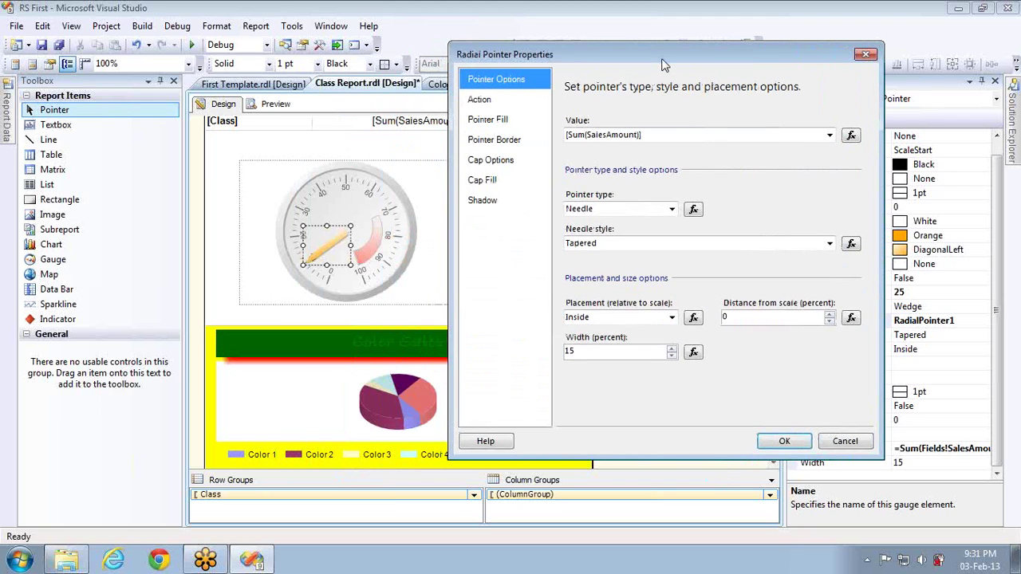
- Try the Marker and Bar pointer types on the gauge and switch back to Needle
click(673, 210)
click(609, 232)
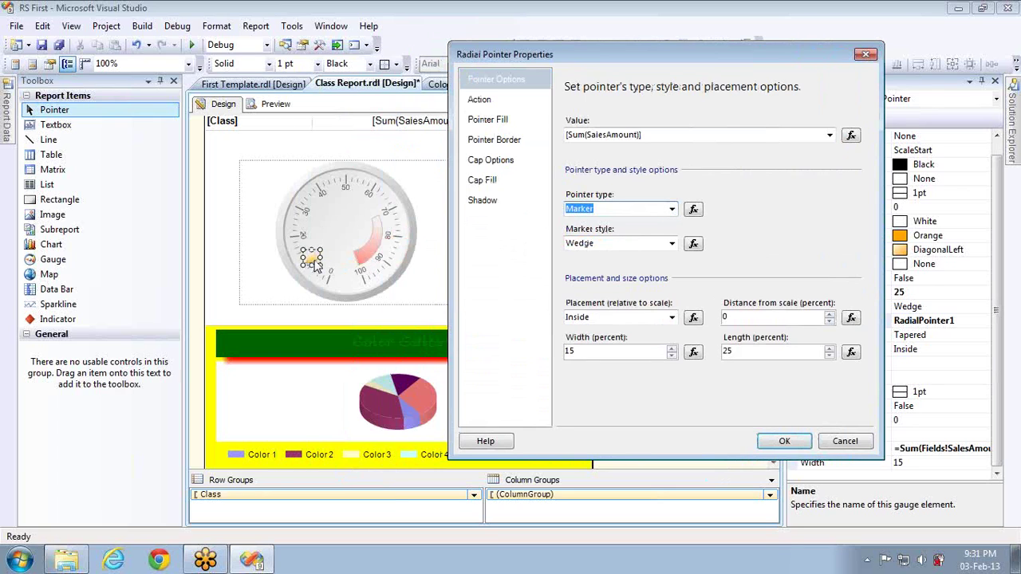
click(673, 209)
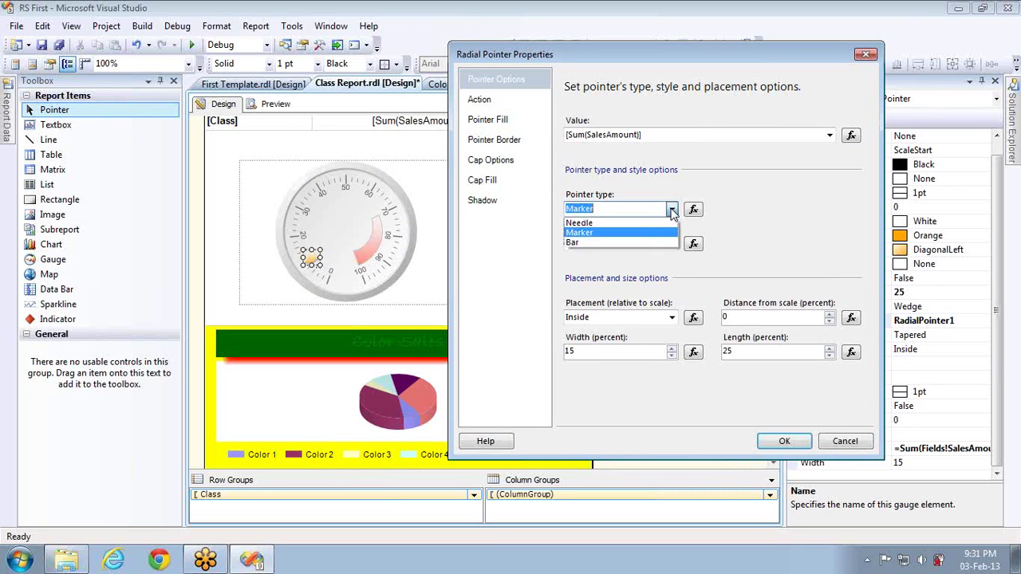
click(608, 241)
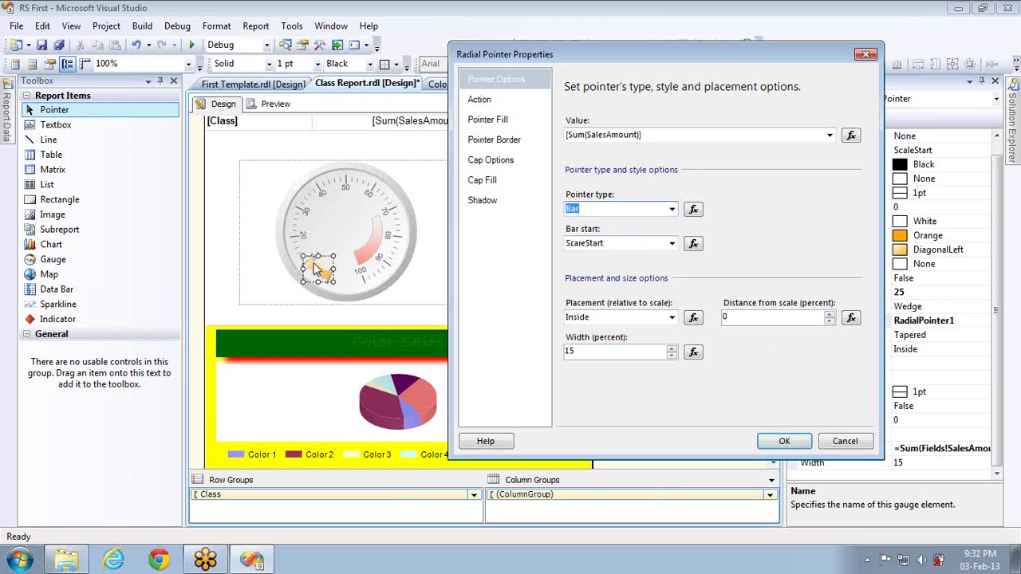
click(672, 209)
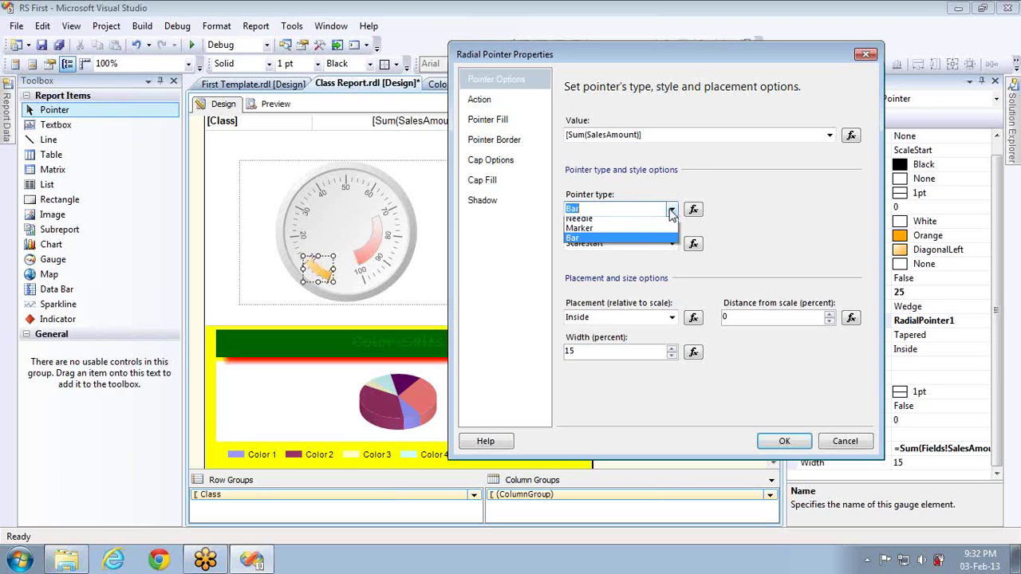
click(621, 223)
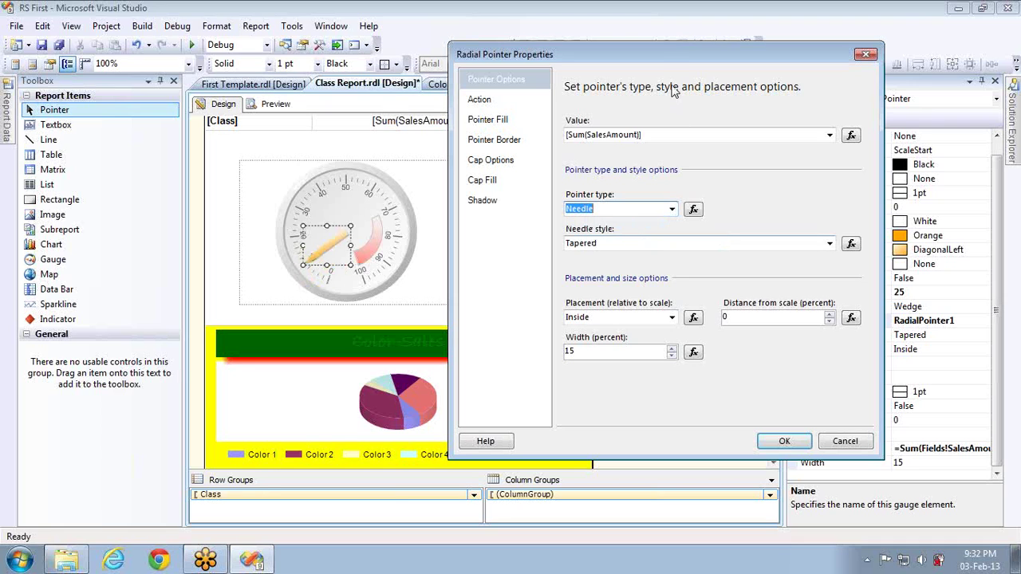
- Go through the available needle styles on the gauge and leave the pointer's needle style at Triangular
drag(656, 63, 613, 56)
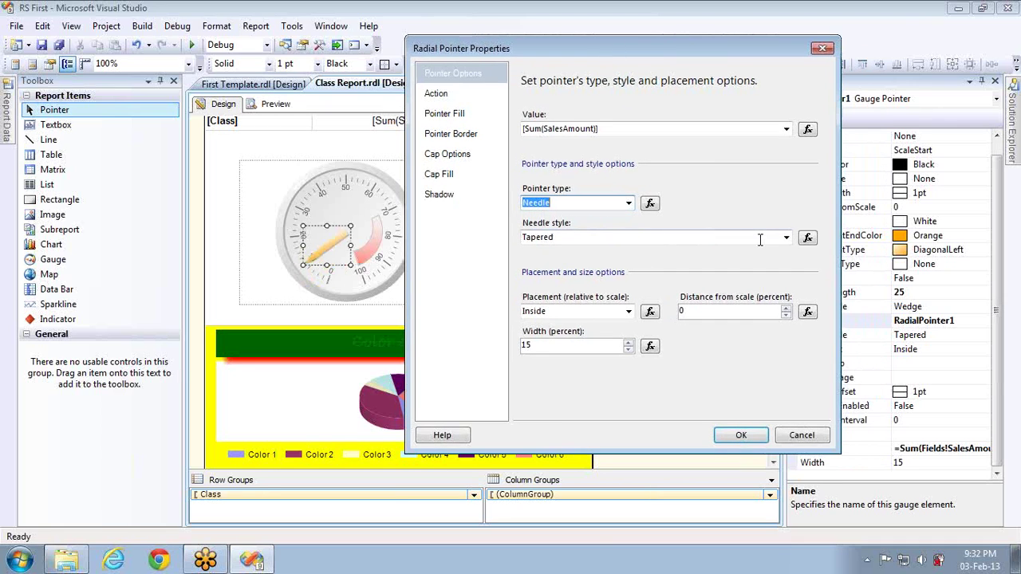
click(785, 238)
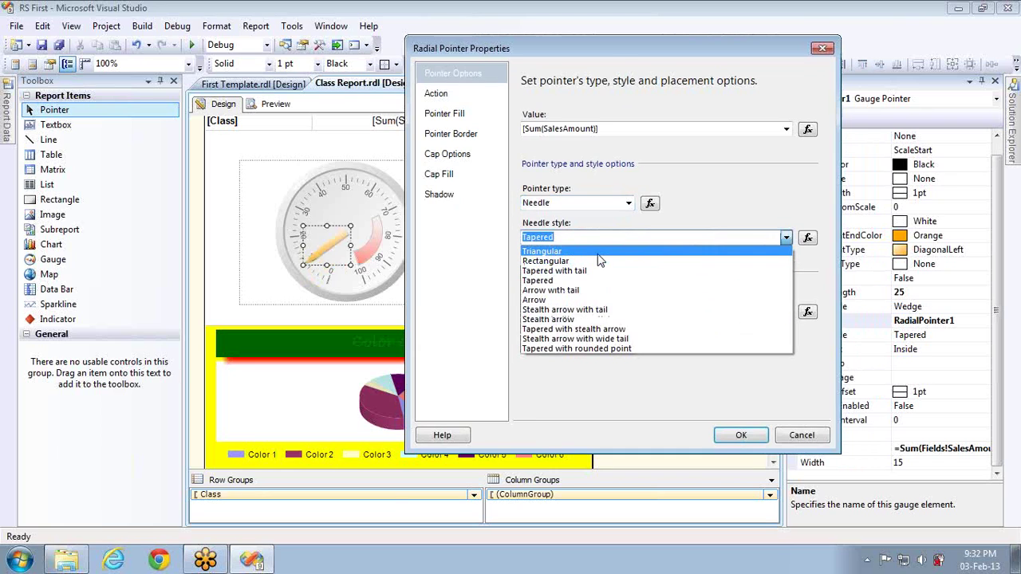
click(598, 252)
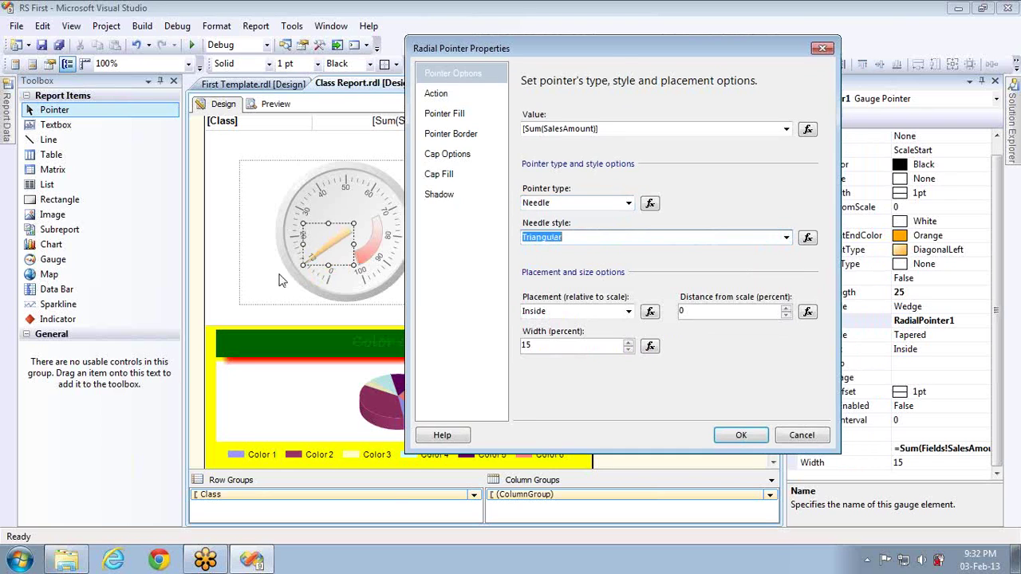
key(Down)
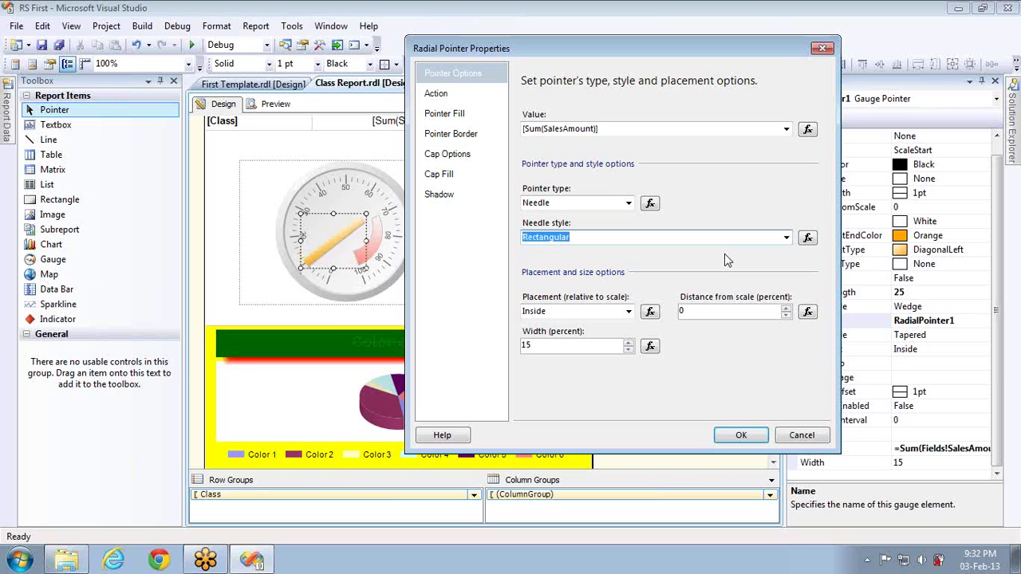
key(Down)
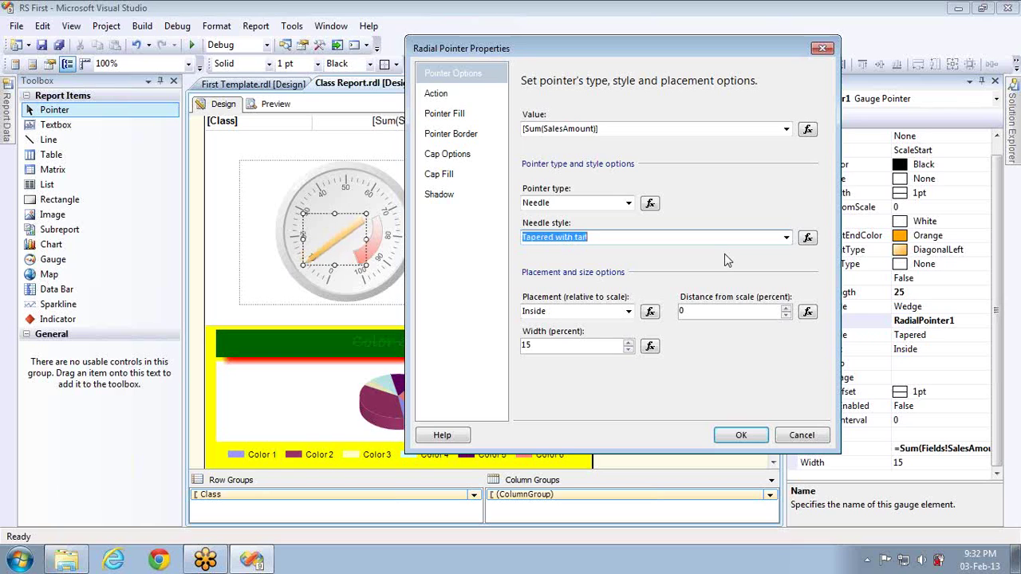
key(Down)
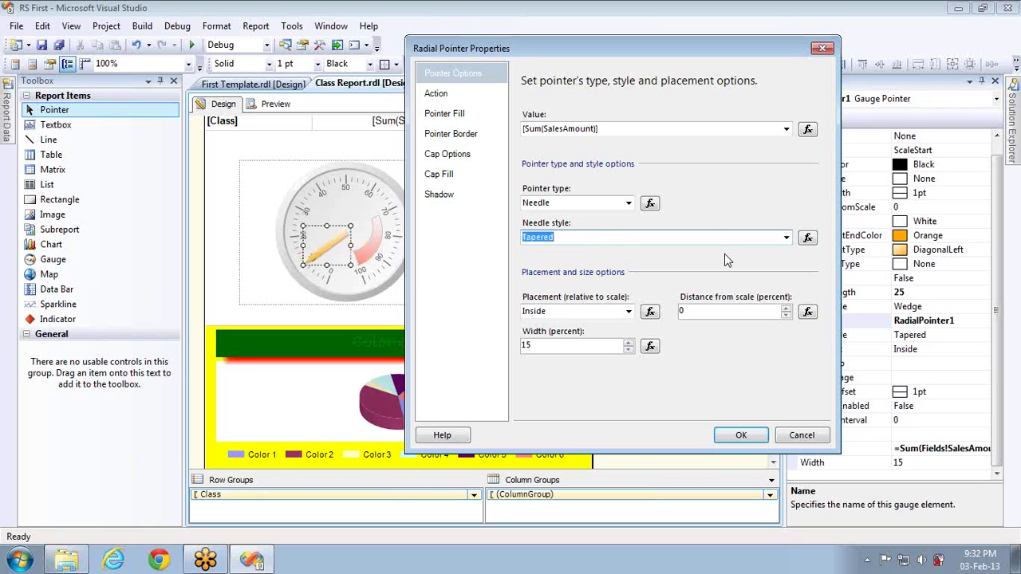
key(Down)
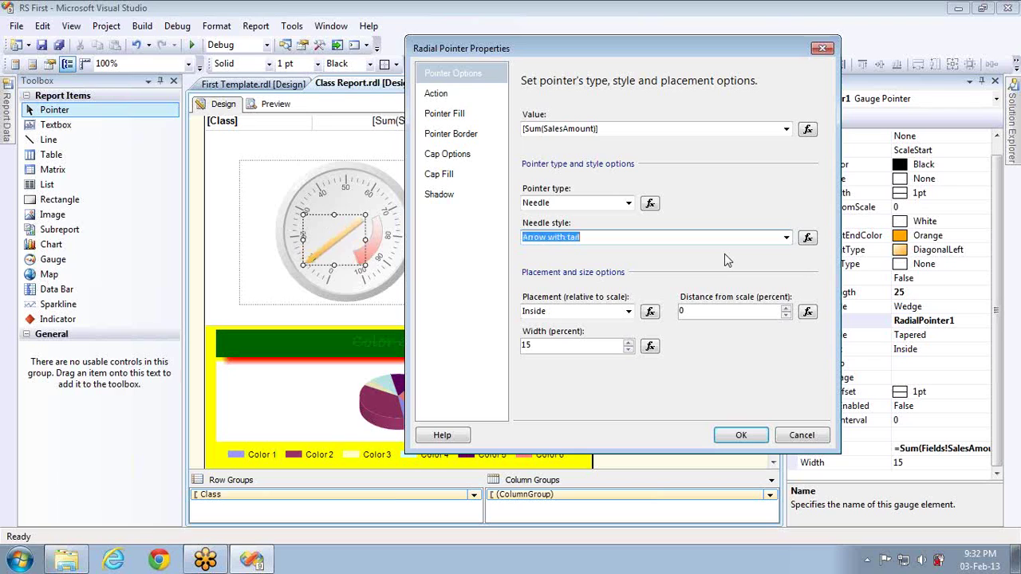
key(Down)
key(Down)
key(Down)
key(Down)
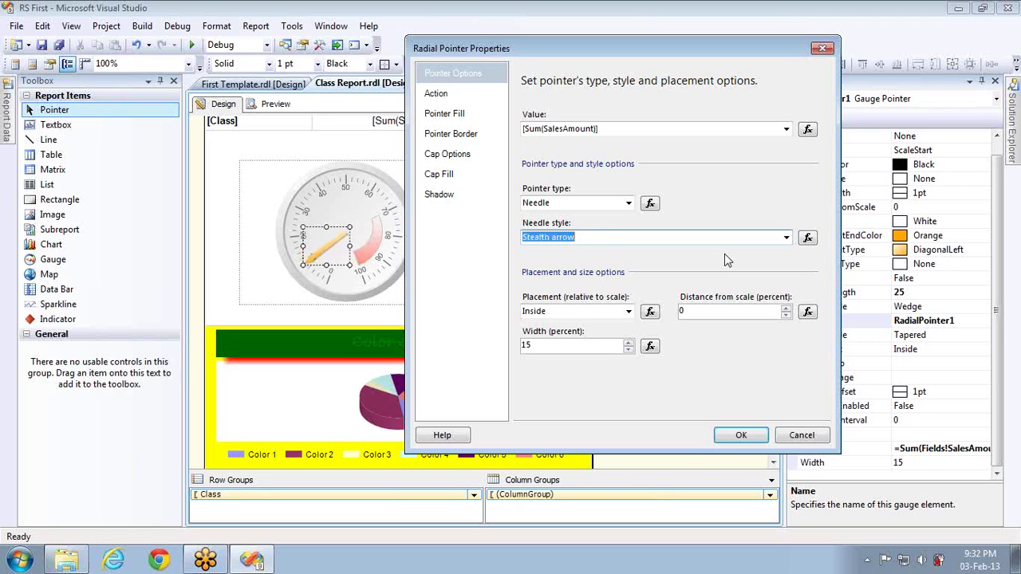
key(Down)
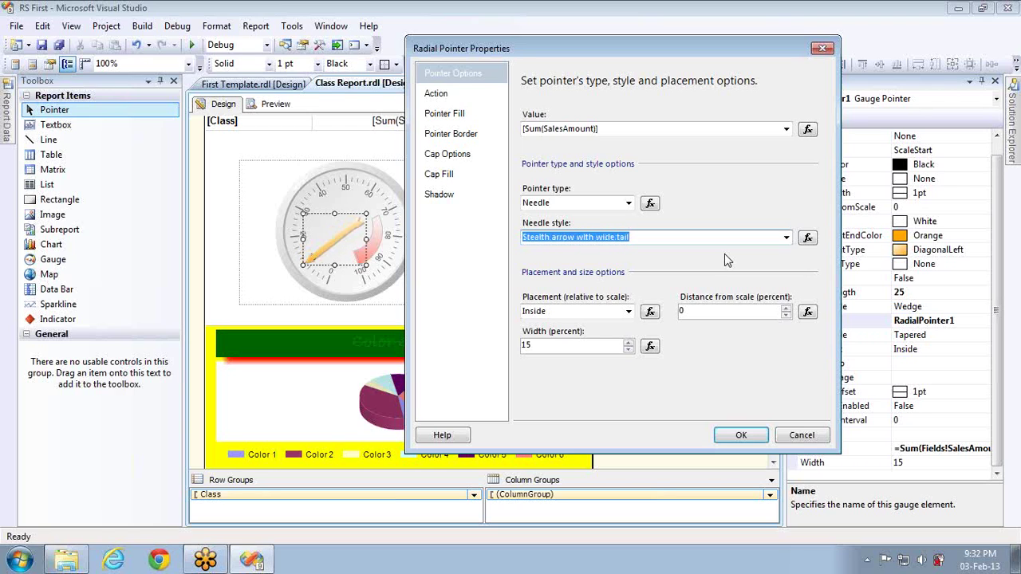
key(Down)
key(Down)
key(Down)
key(Down)
key(Down)
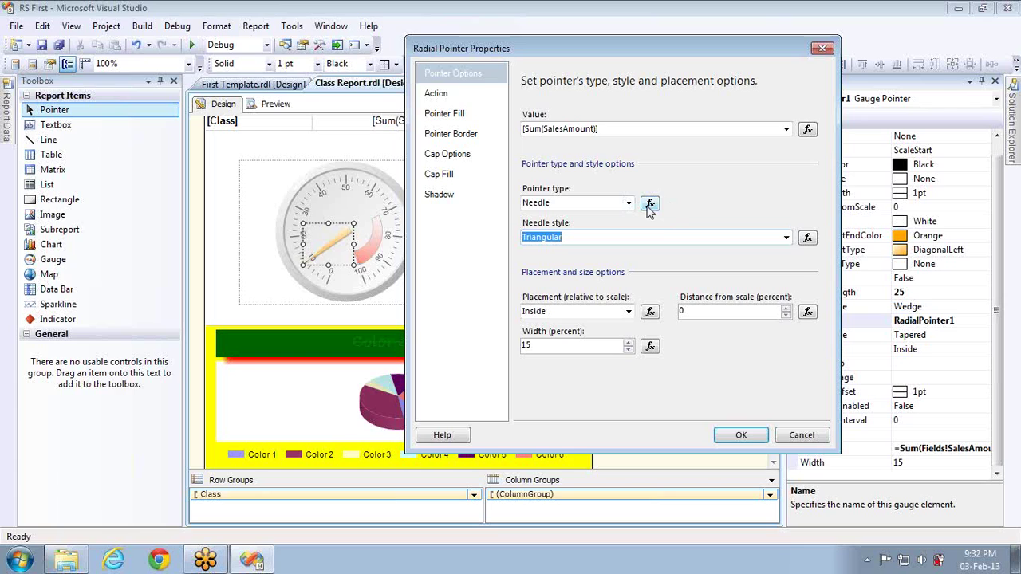
- Set the pointer's placement relative to the scale to Outside and its distance from scale to 36 percent
click(629, 312)
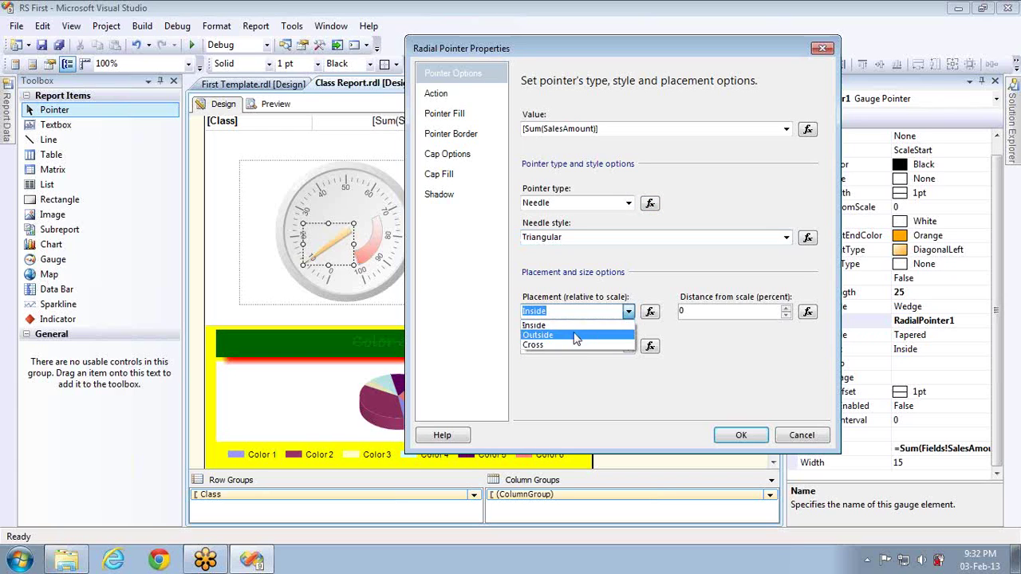
click(570, 334)
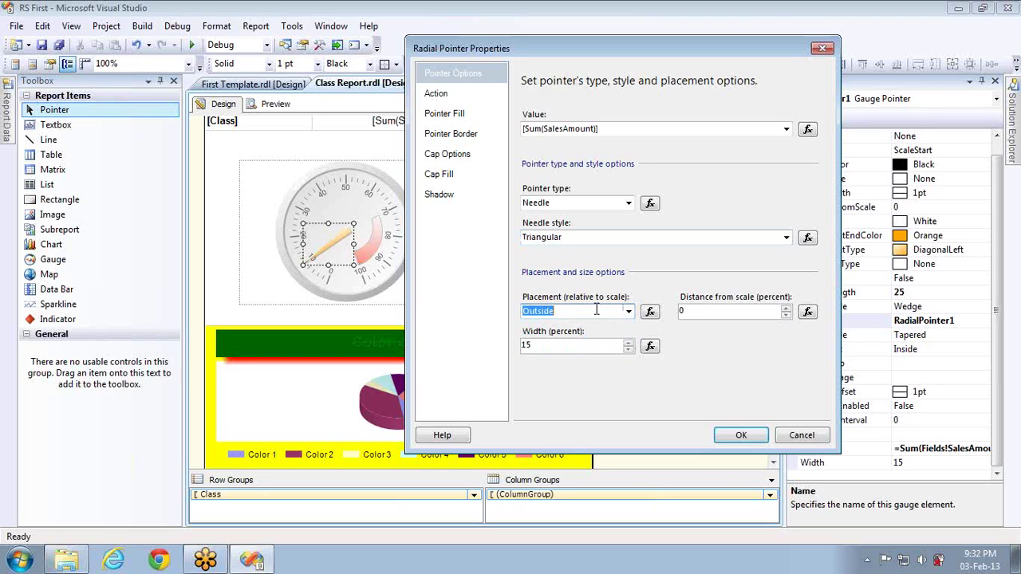
click(628, 312)
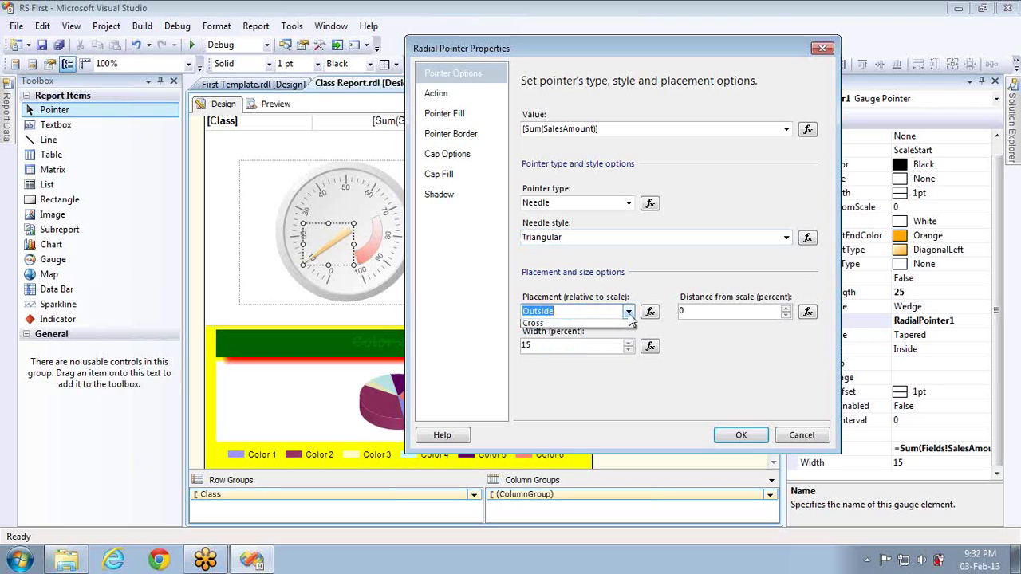
click(787, 312)
click(787, 309)
click(786, 309)
click(787, 308)
click(787, 309)
click(787, 309)
click(787, 310)
click(787, 310)
click(787, 310)
click(786, 310)
click(787, 309)
click(787, 309)
click(787, 309)
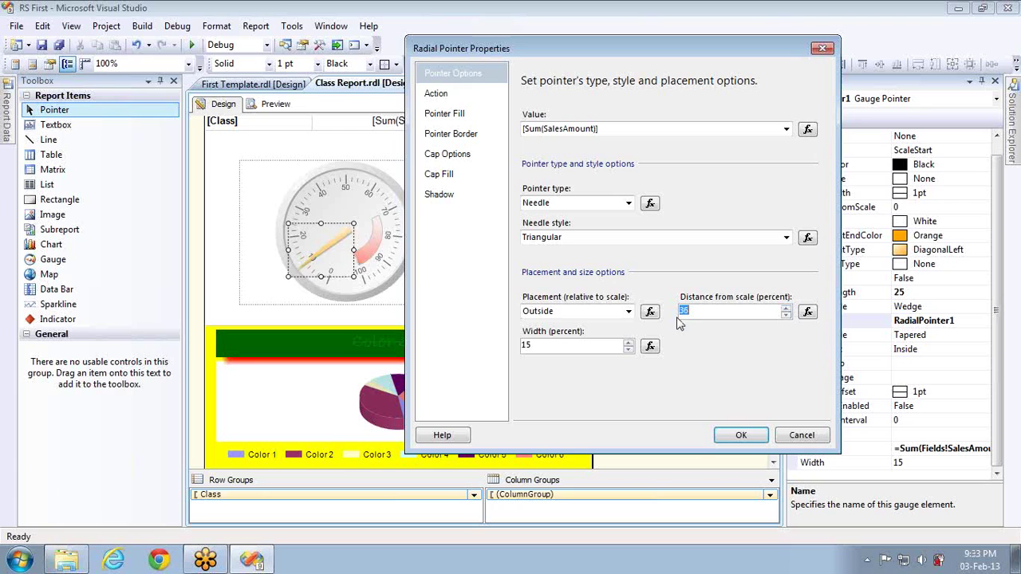
- Compare the Cross and Inside placements for the pointer and return to Outside
click(629, 311)
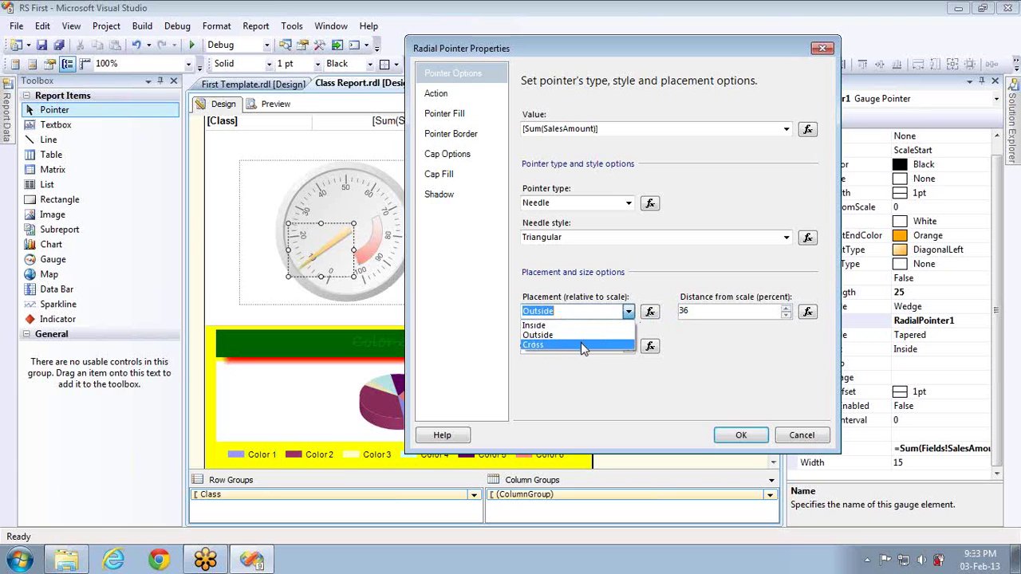
click(581, 344)
click(629, 312)
click(579, 327)
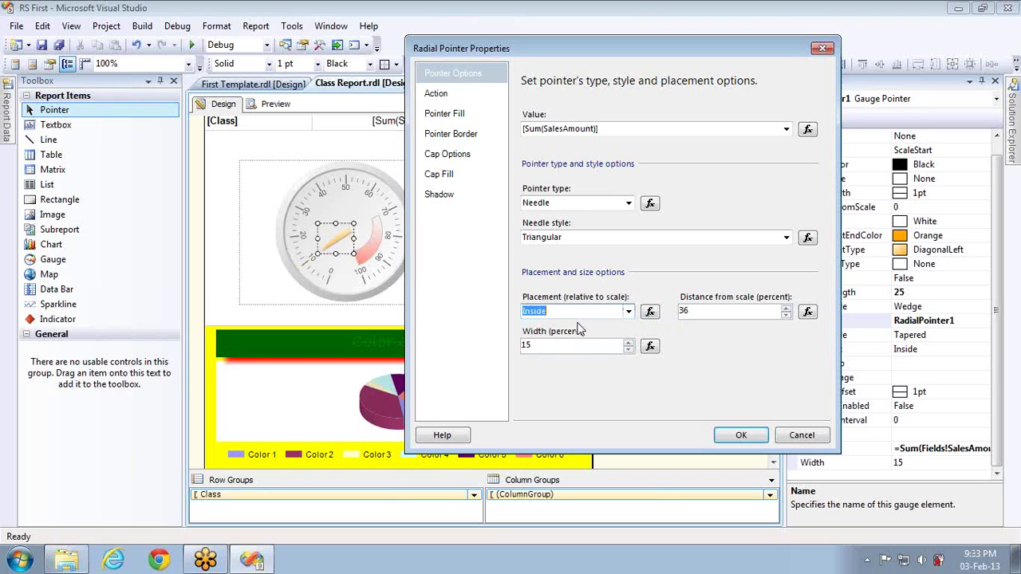
click(629, 311)
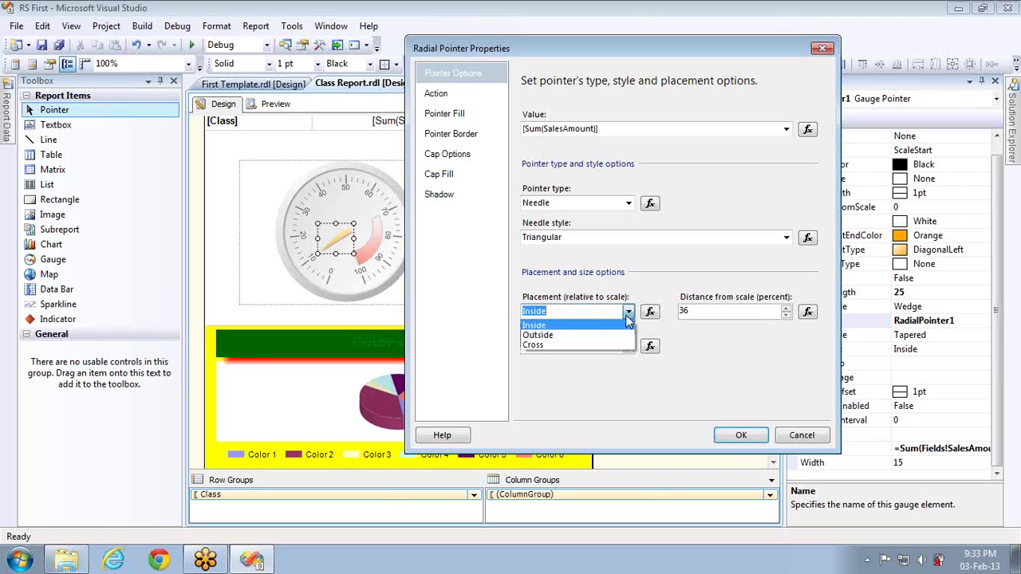
click(595, 335)
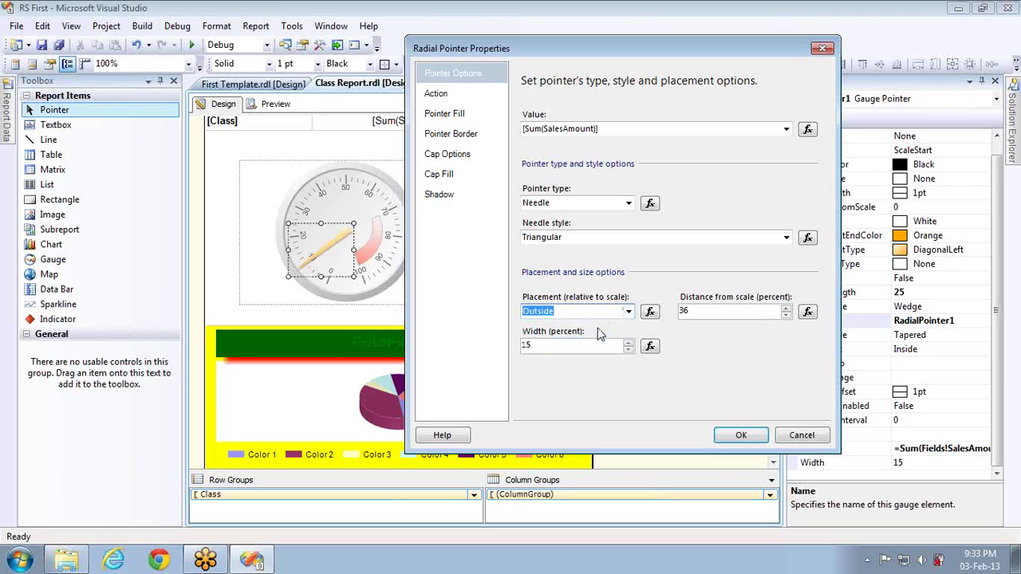
- Try a pointer width of 22 percent and reduce it to 7 percent
click(629, 344)
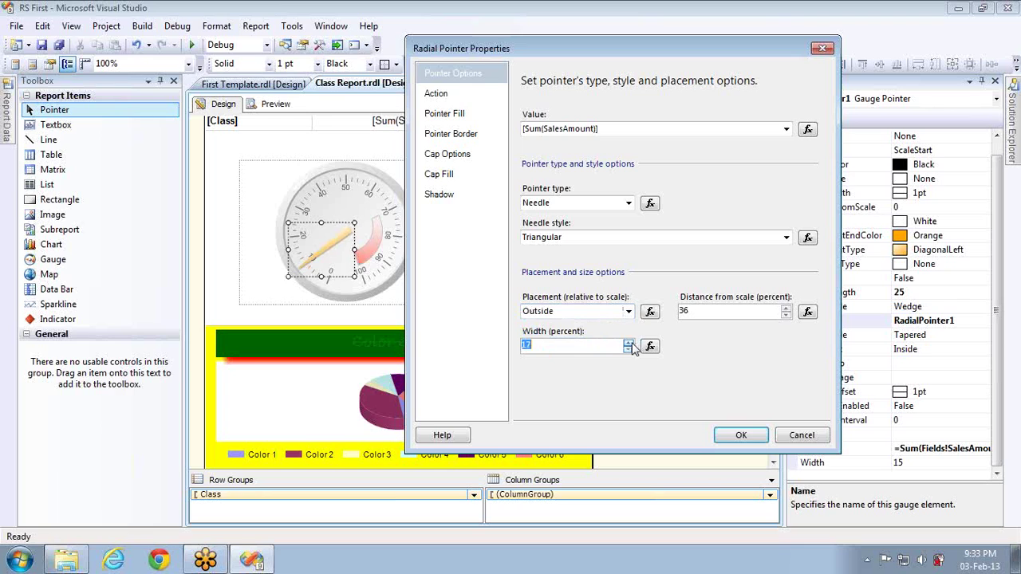
click(630, 344)
click(630, 350)
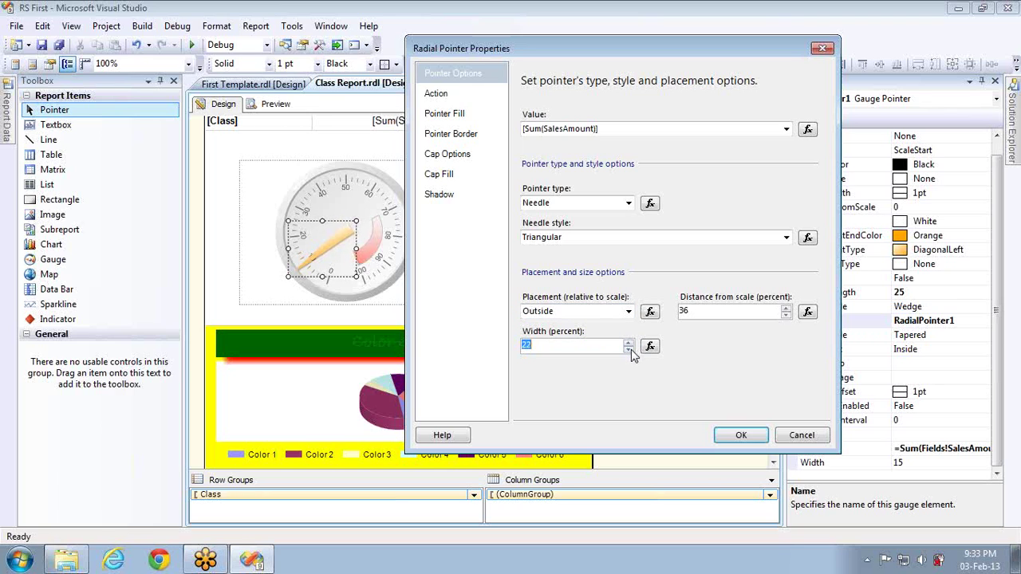
click(630, 349)
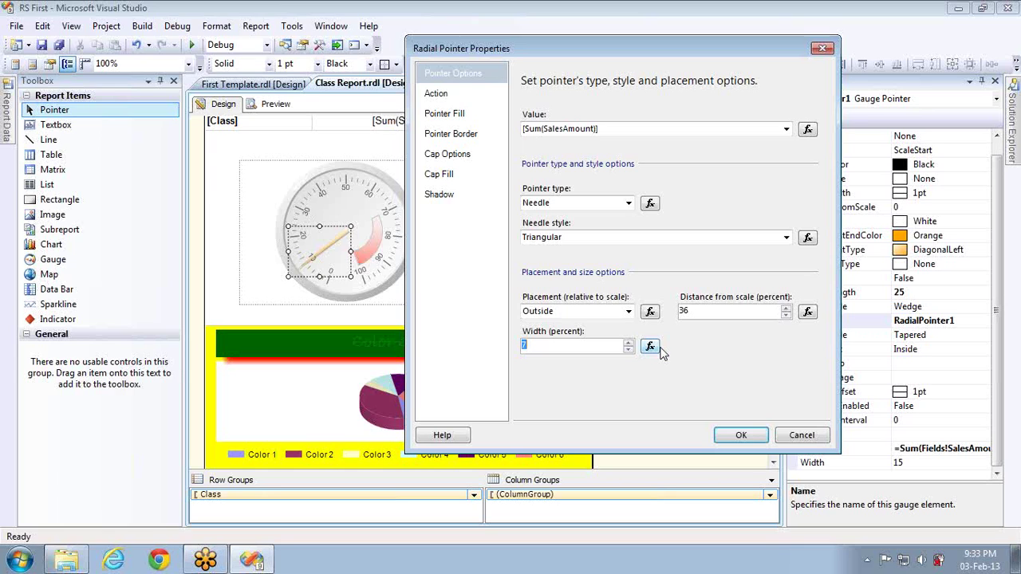
- View the expression editor for the pointer's placement without changing it, and set the placement to Inside
click(629, 312)
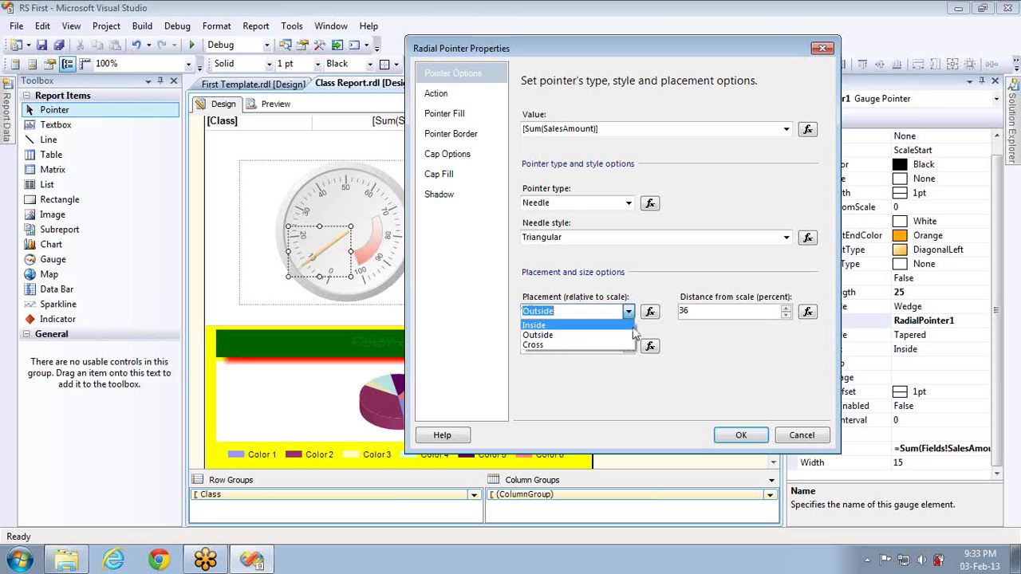
click(651, 317)
click(651, 313)
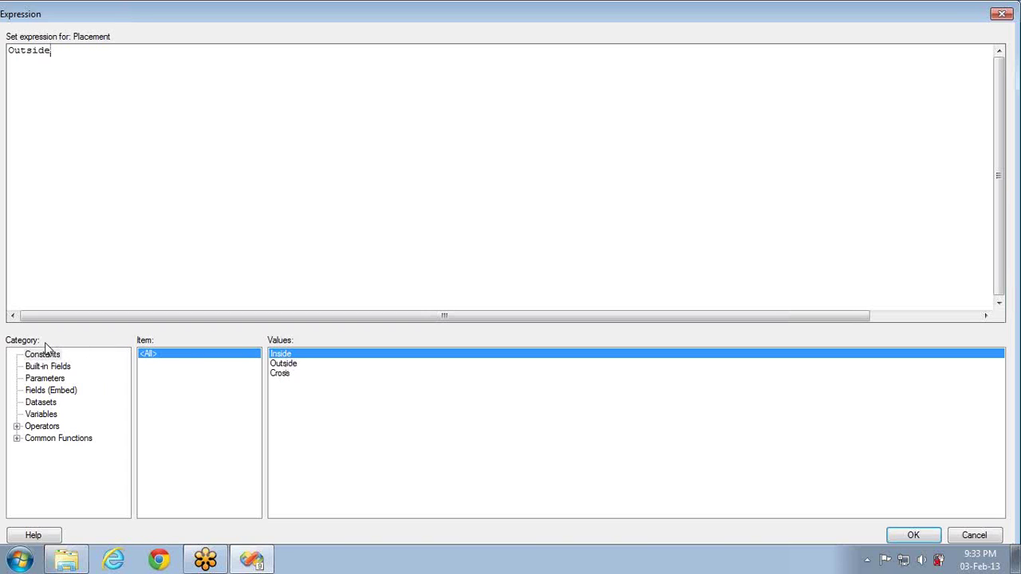
click(969, 536)
click(629, 311)
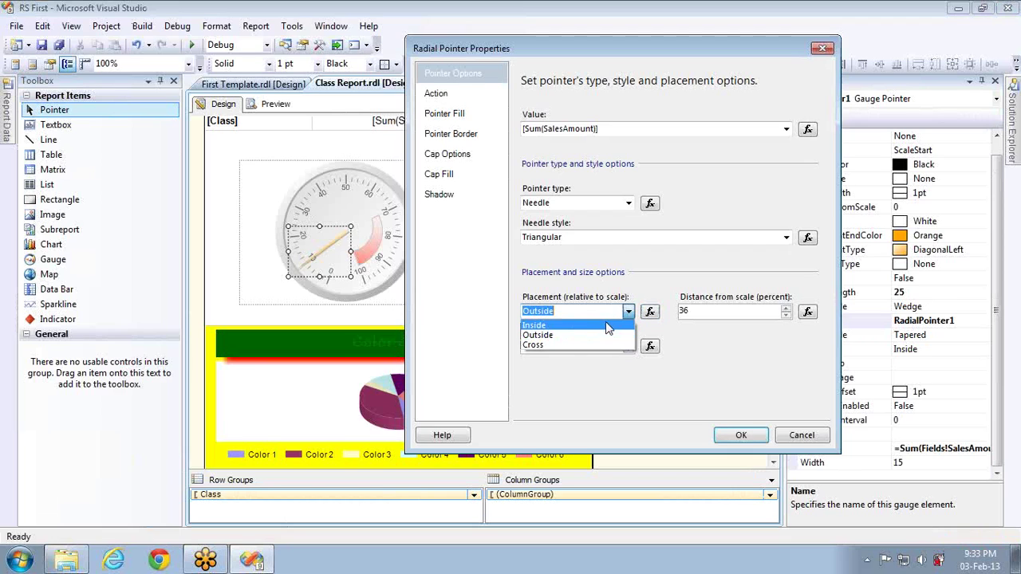
click(608, 326)
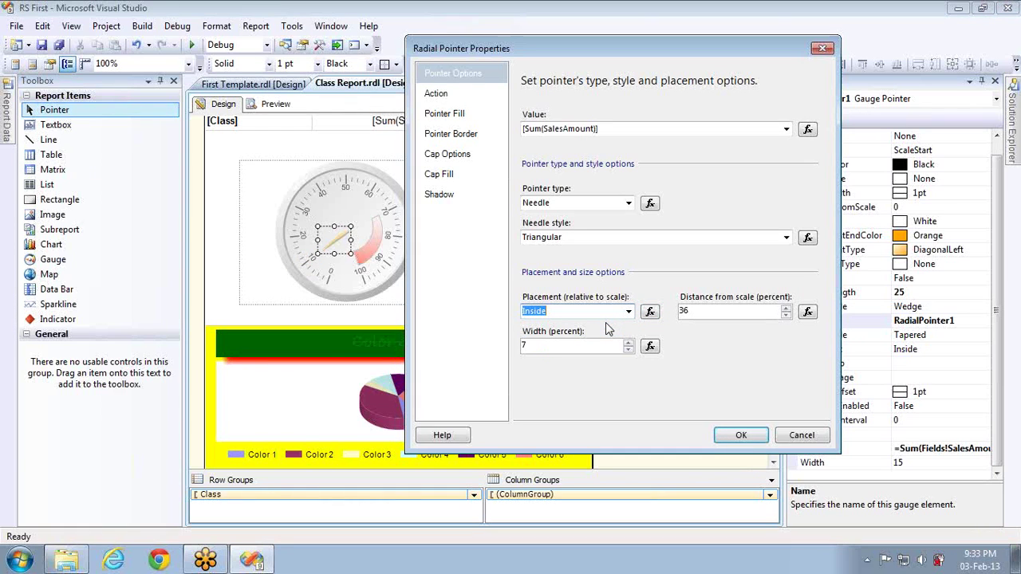
- Review the pointer's action and fill options, set the needle style to Rectangular and the pointer width to 14 percent
click(467, 98)
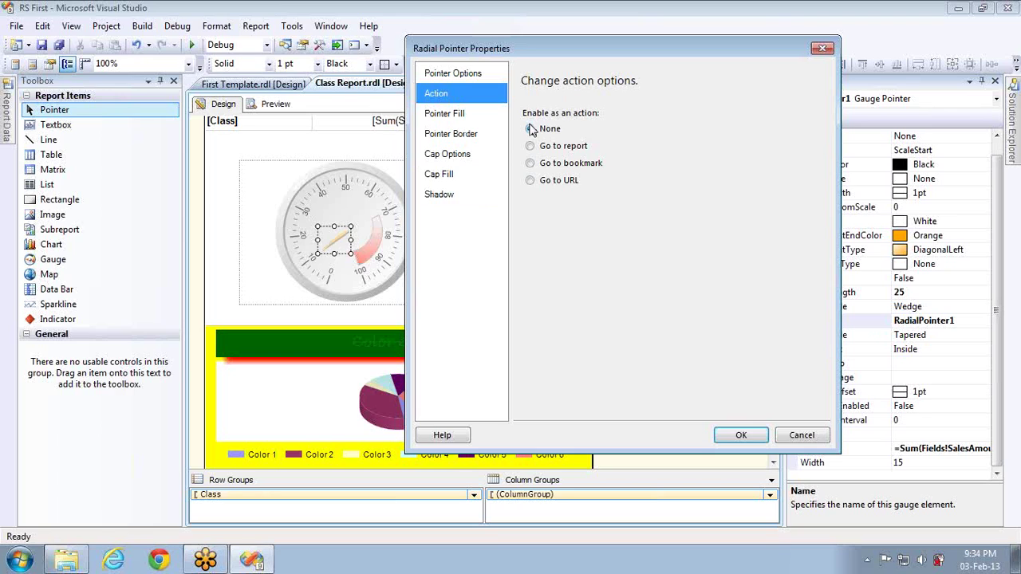
click(479, 117)
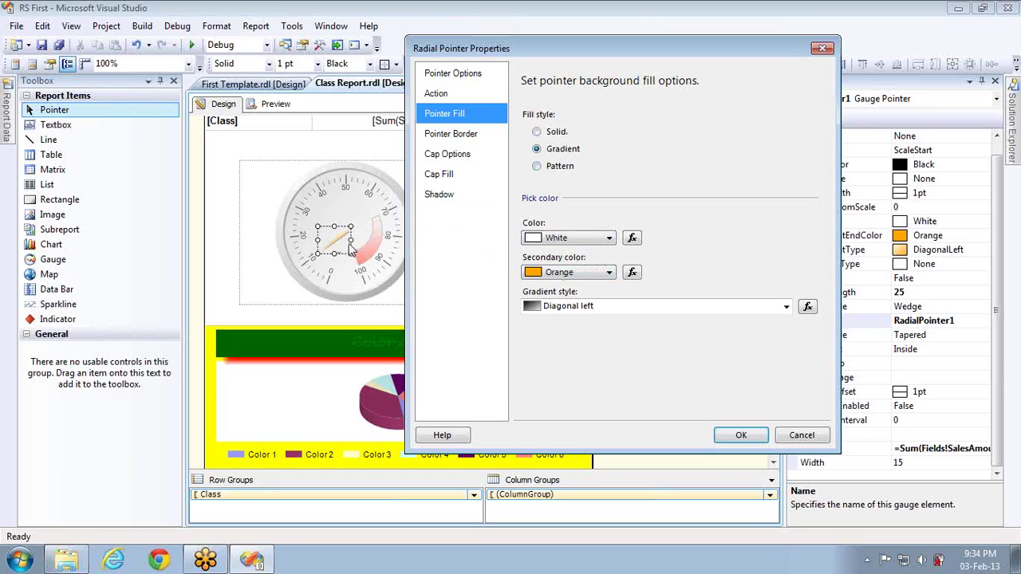
click(451, 75)
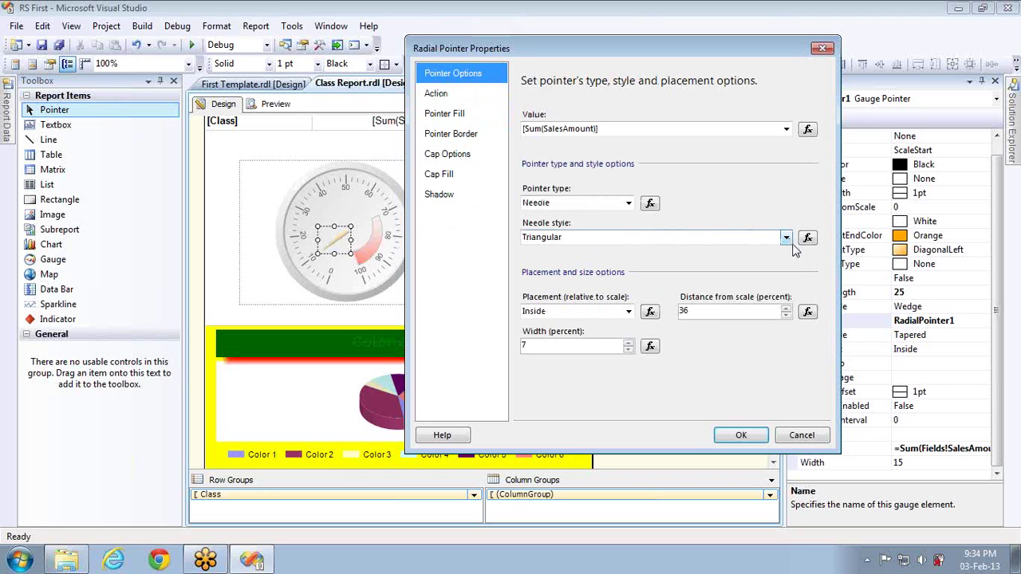
click(629, 204)
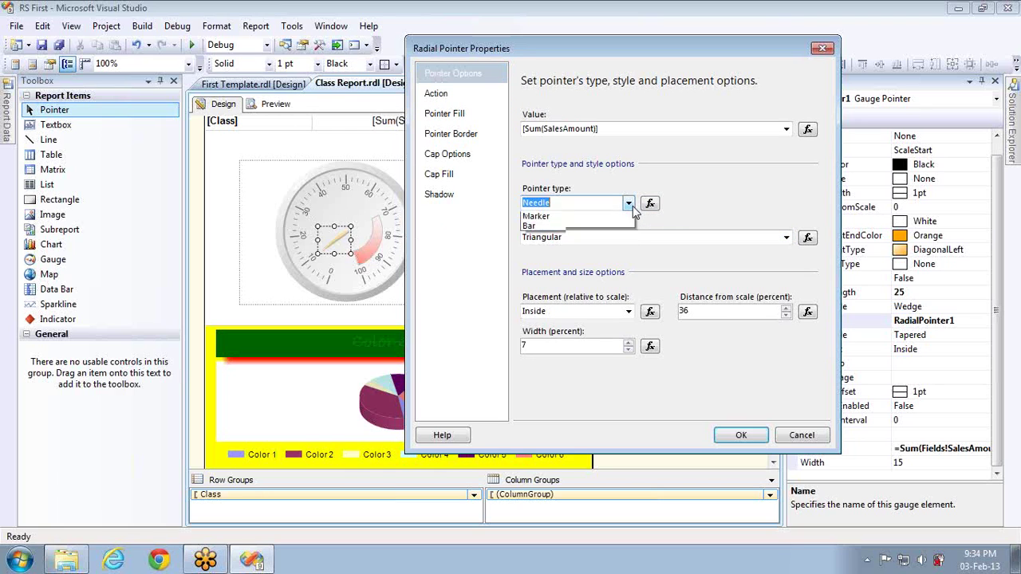
click(786, 237)
click(786, 237)
click(679, 262)
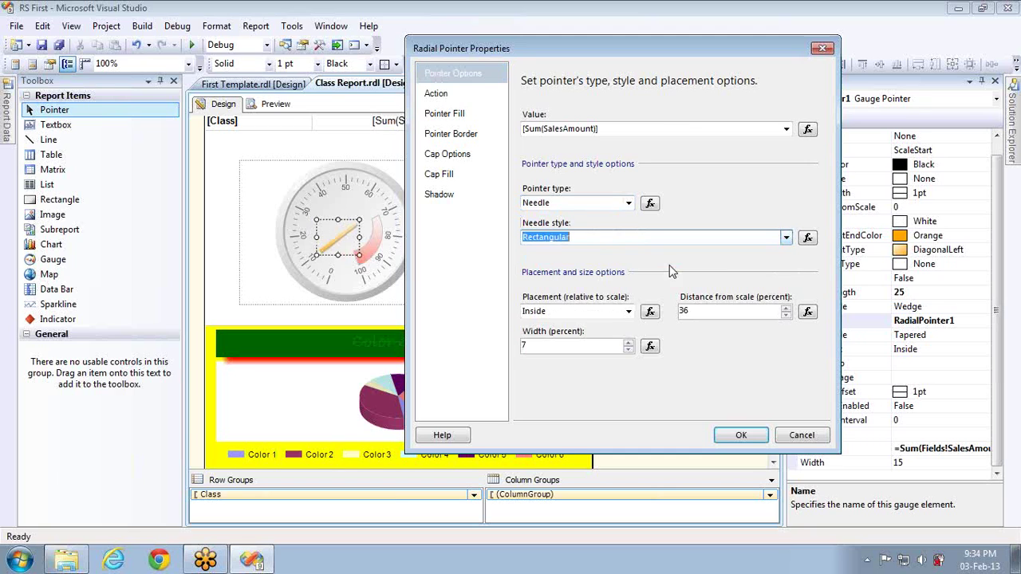
click(628, 341)
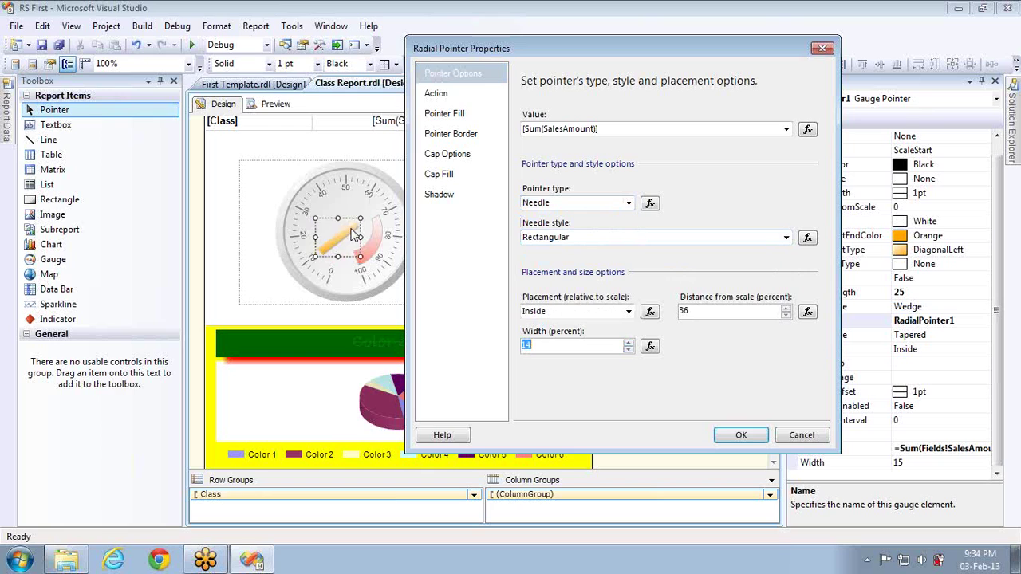
- Set the secondary color of the pointer's gradient fill to Green
click(444, 113)
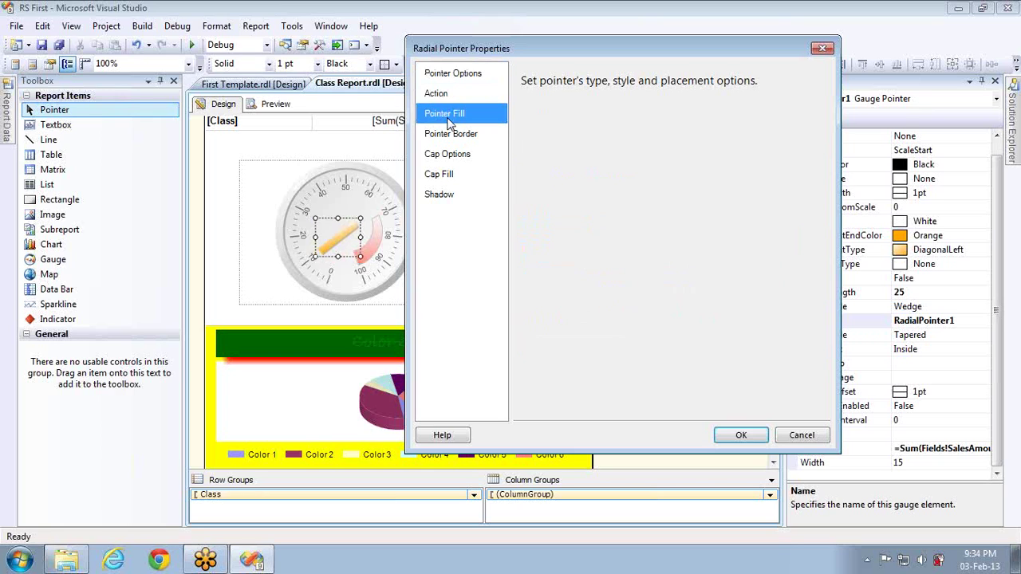
click(594, 272)
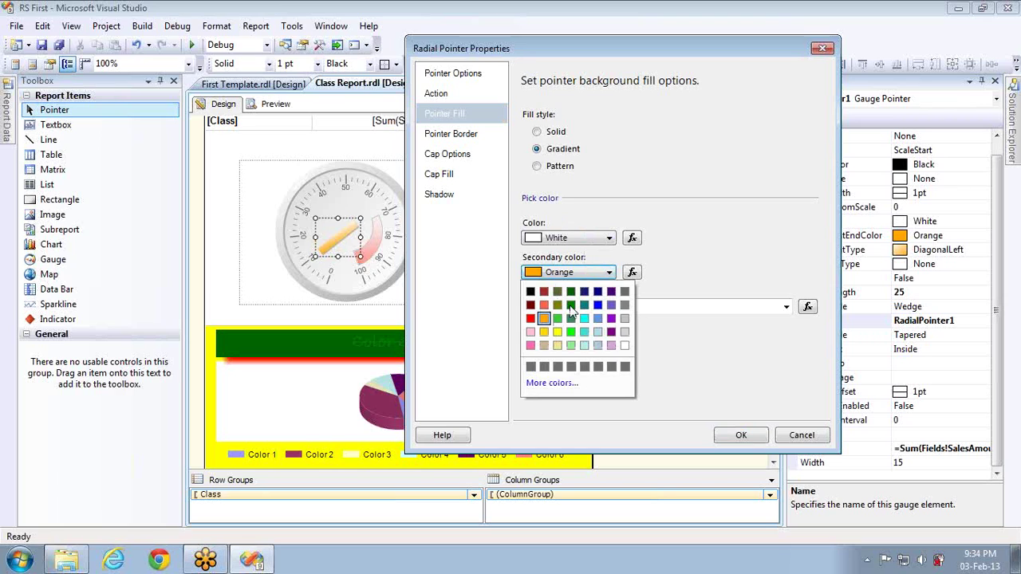
click(570, 305)
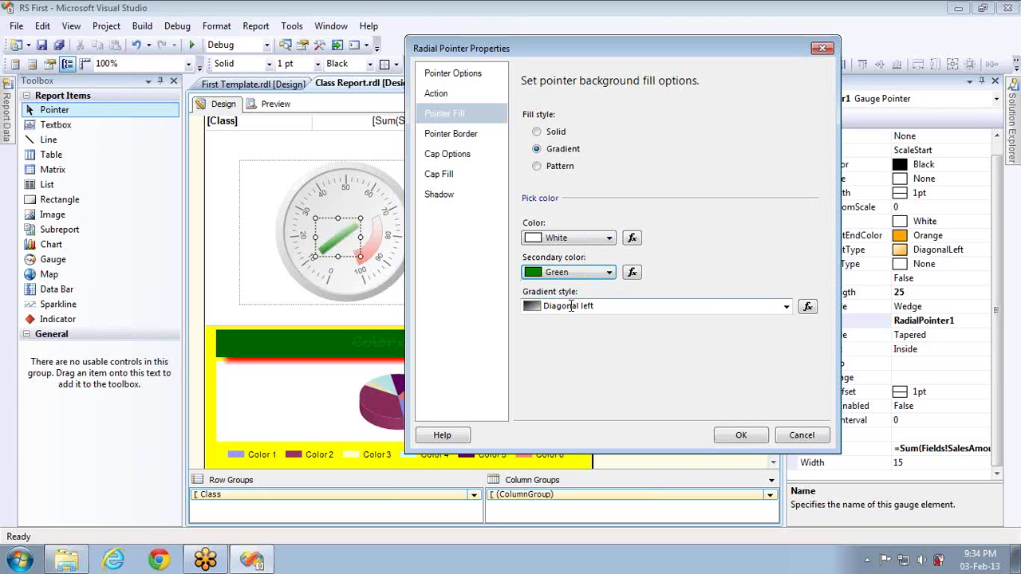
- Give the pointer border a Dashed line style and a line width of 0.5pt
click(465, 138)
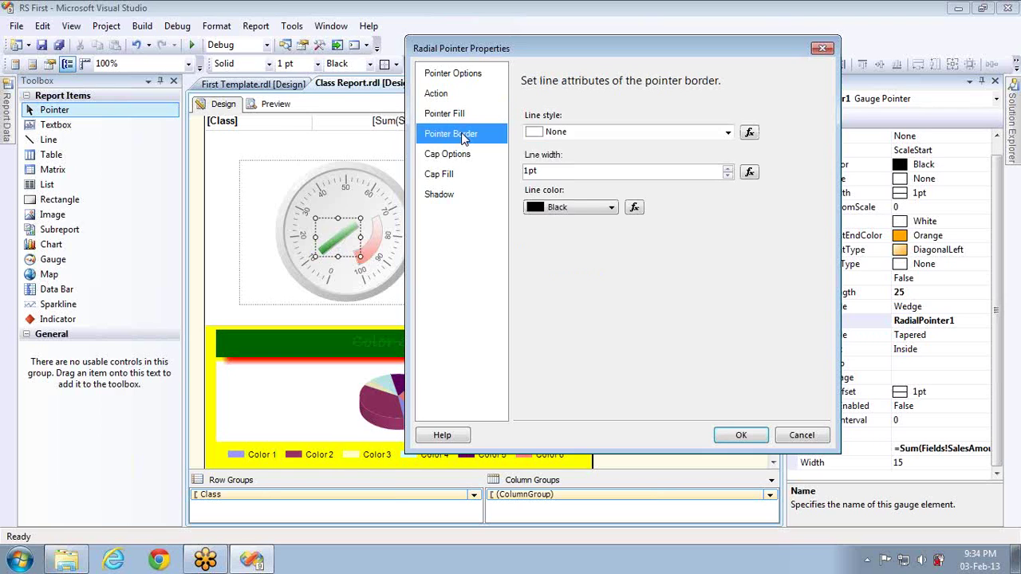
click(728, 133)
click(590, 182)
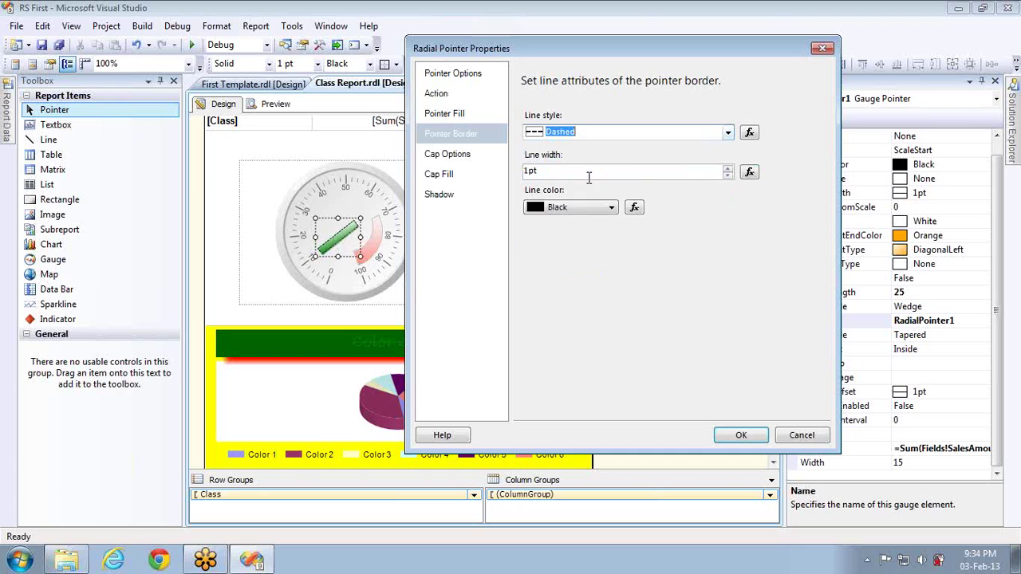
click(728, 169)
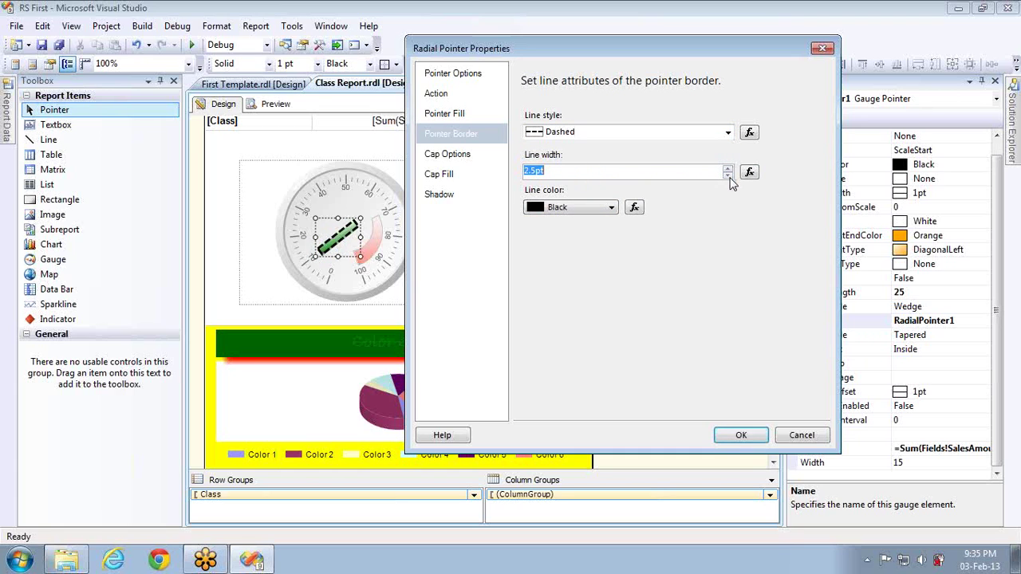
click(727, 176)
click(728, 176)
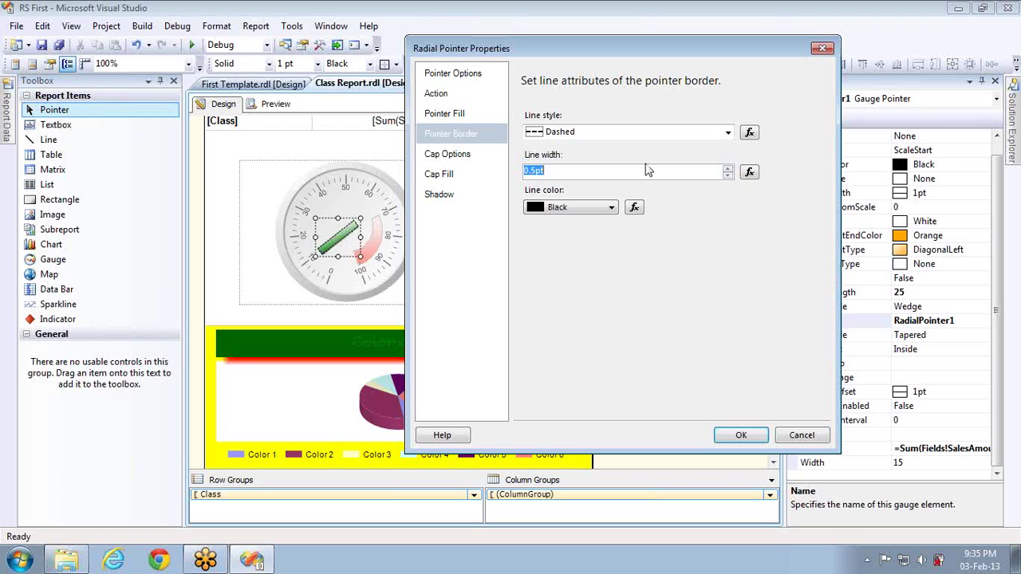
- Unhide the pointer cap, show its reflection, and turn off drawing the cap on top of the pointer
click(444, 157)
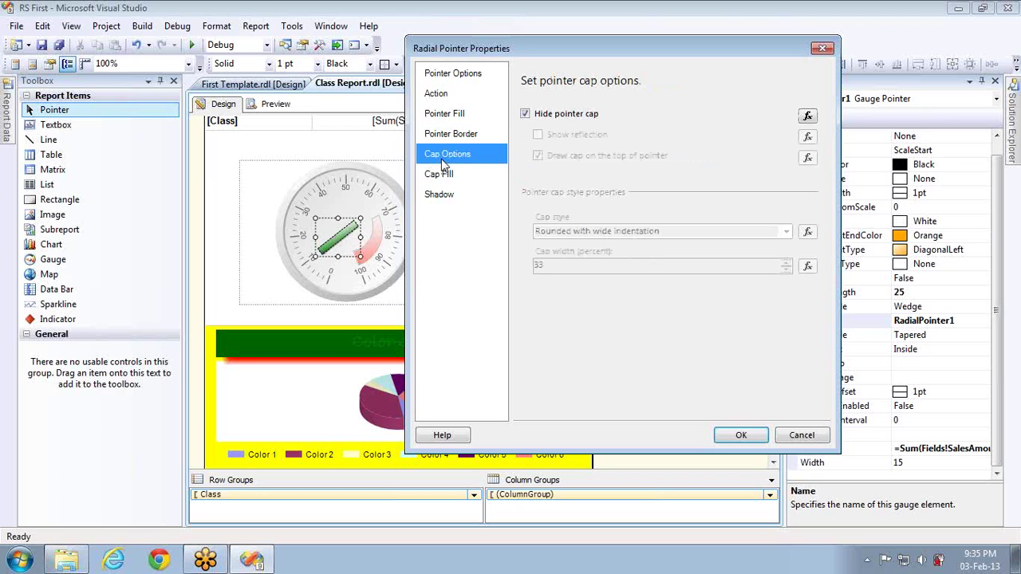
click(547, 119)
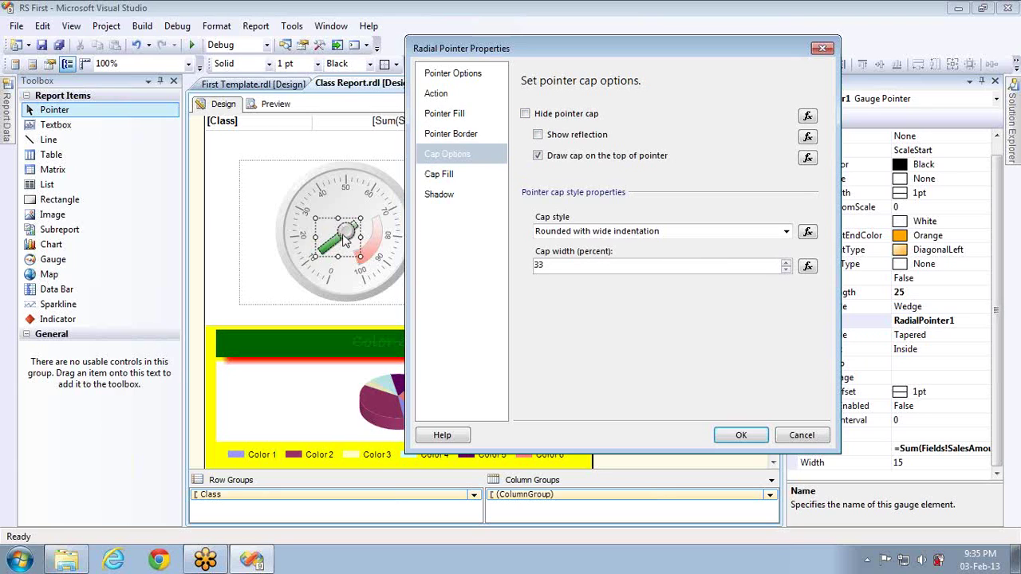
click(539, 157)
click(540, 157)
click(539, 157)
click(539, 157)
click(539, 157)
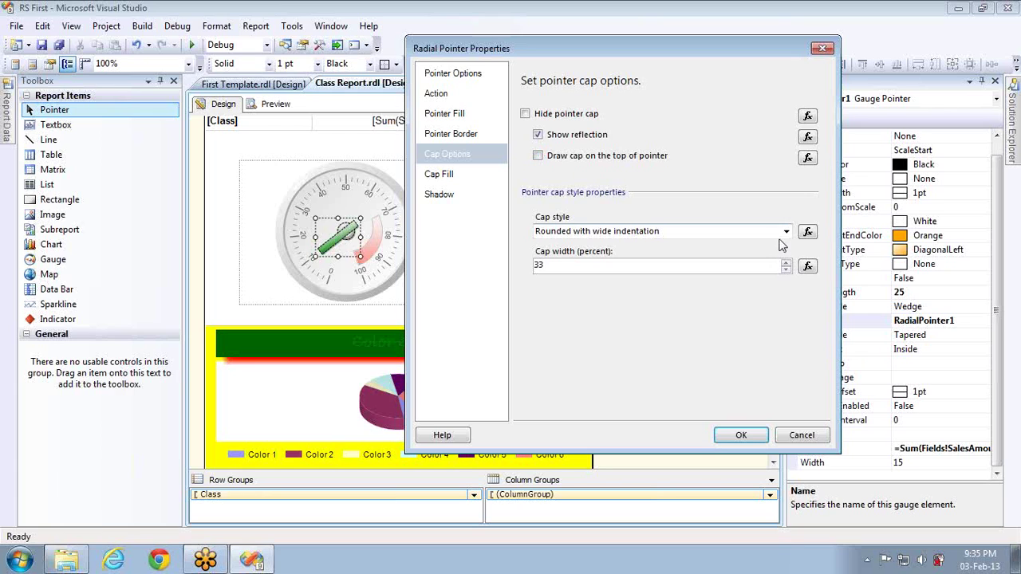
- Try the Rounded and Flattened with wide indentation cap styles, and turn drawing the cap on top of the pointer back on
click(786, 233)
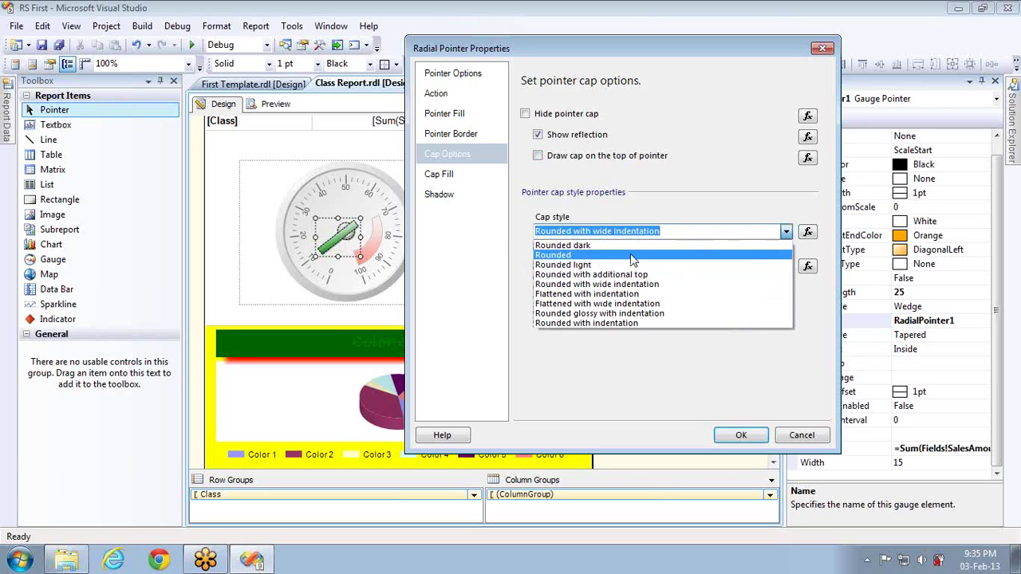
click(631, 255)
click(786, 234)
click(651, 306)
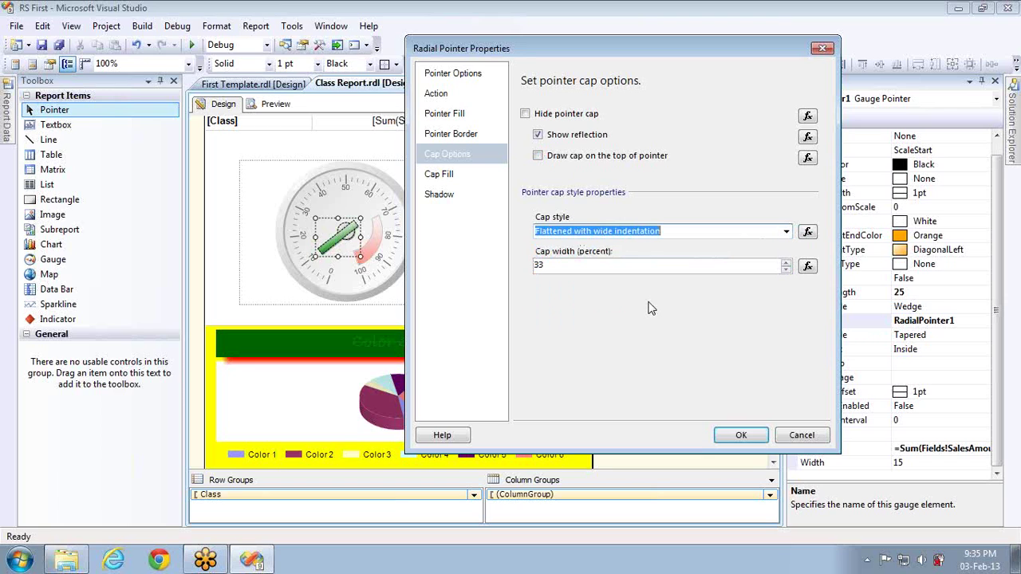
click(538, 155)
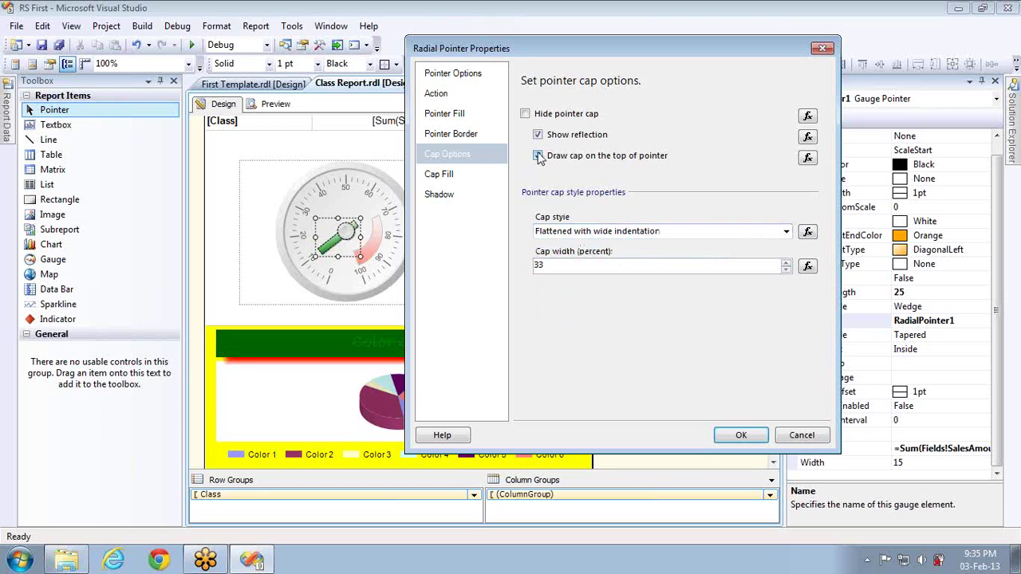
- Try the Rounded light cap style, switch it to Rounded, and set the cap width to 49 percent
click(786, 231)
click(665, 264)
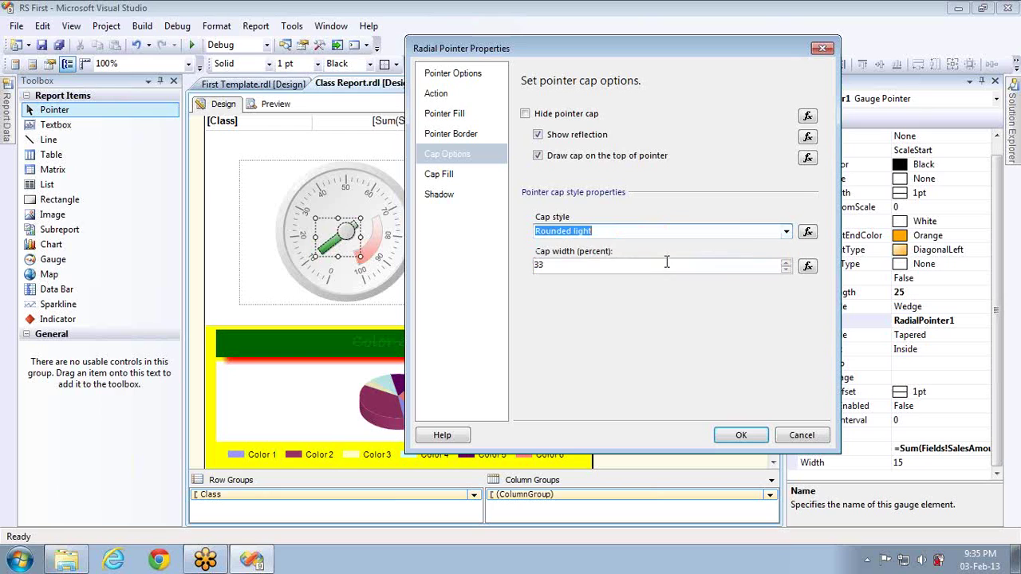
click(786, 233)
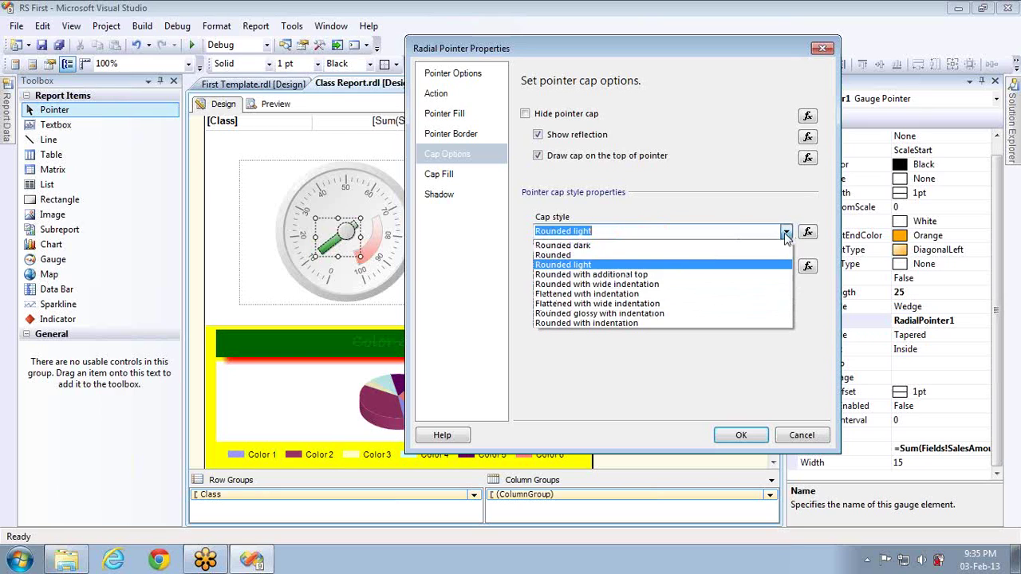
click(695, 254)
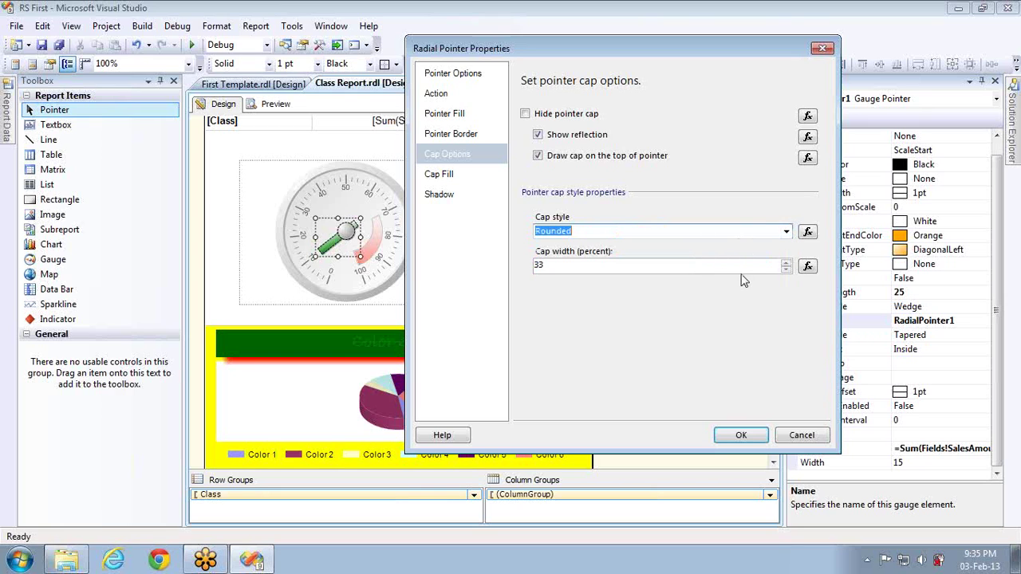
click(785, 262)
drag(785, 264, 785, 265)
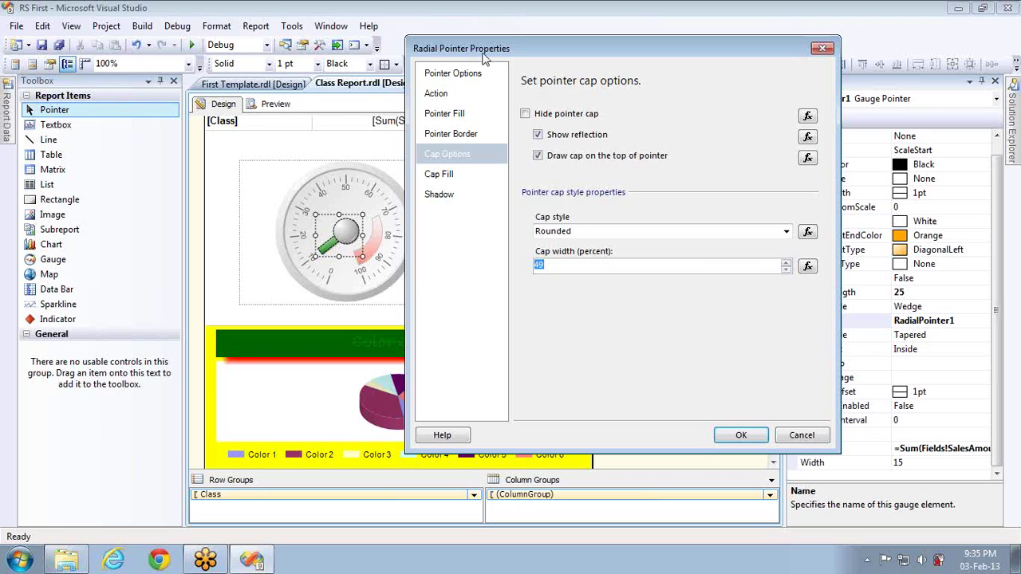
- Set the pointer's needle style to Triangular
click(472, 73)
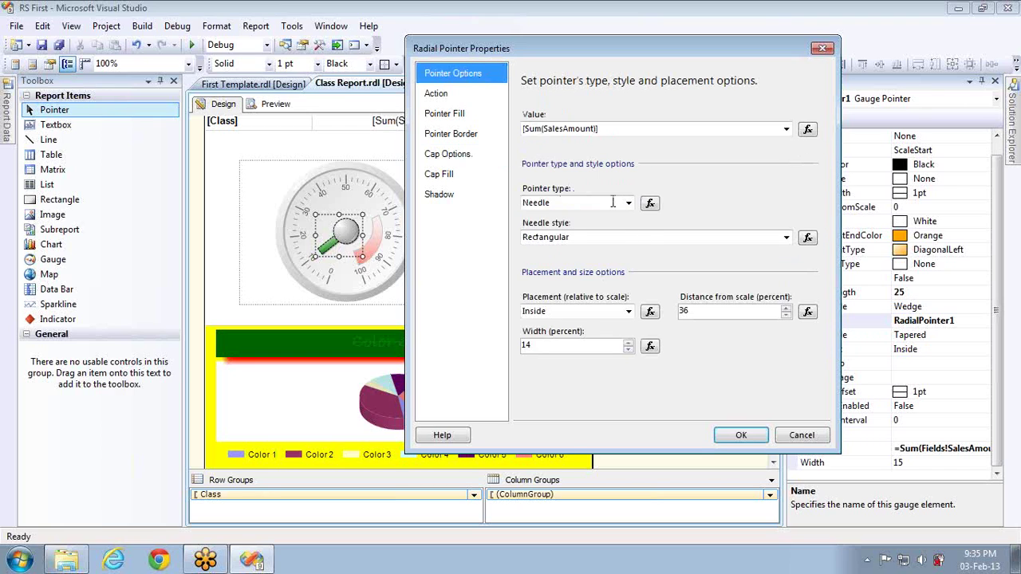
click(787, 239)
click(630, 253)
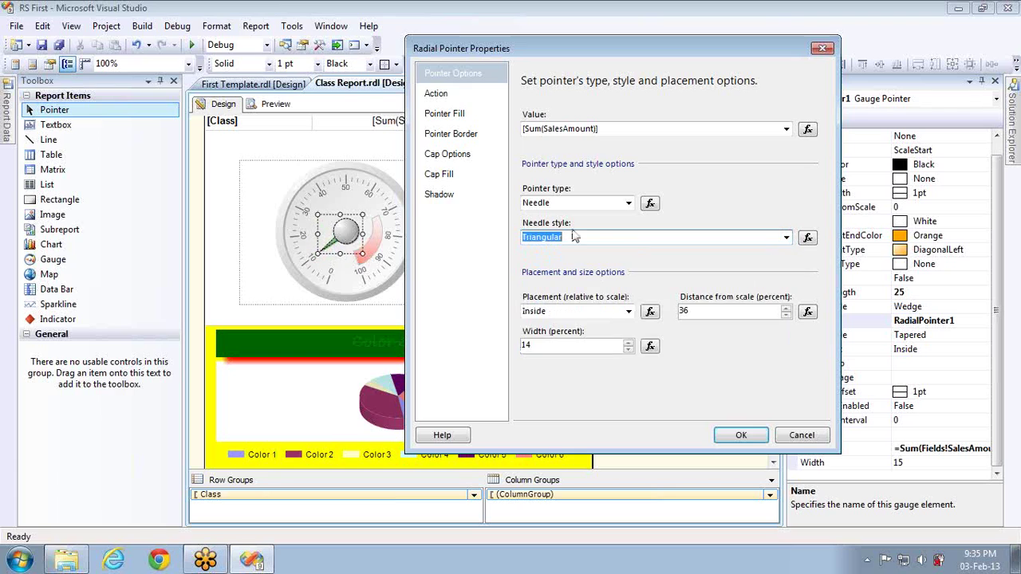
- Try Dark Olive Green as the cap fill, set it to Aqua, and apply the pointer properties after viewing the shadow options
click(475, 182)
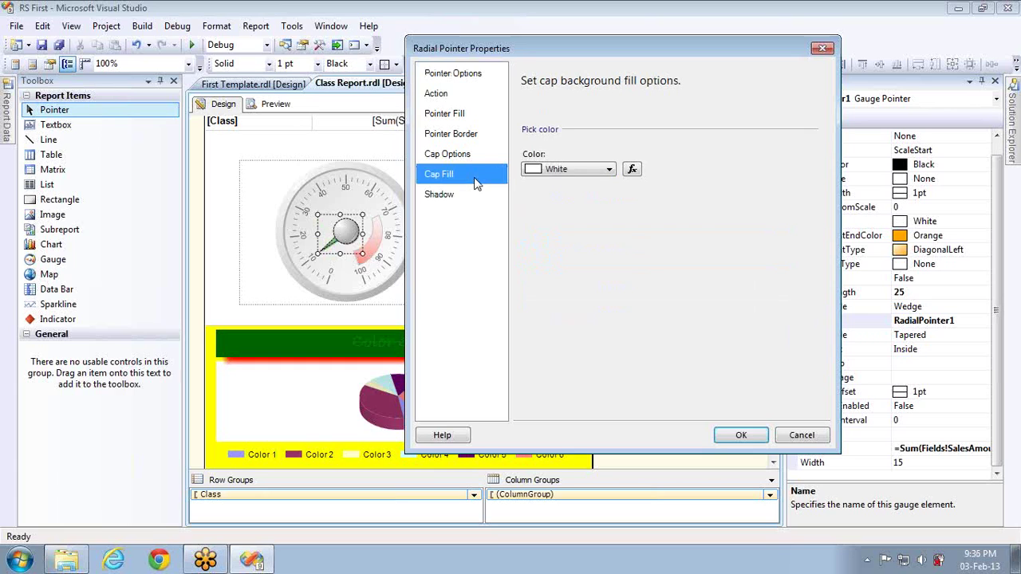
click(570, 170)
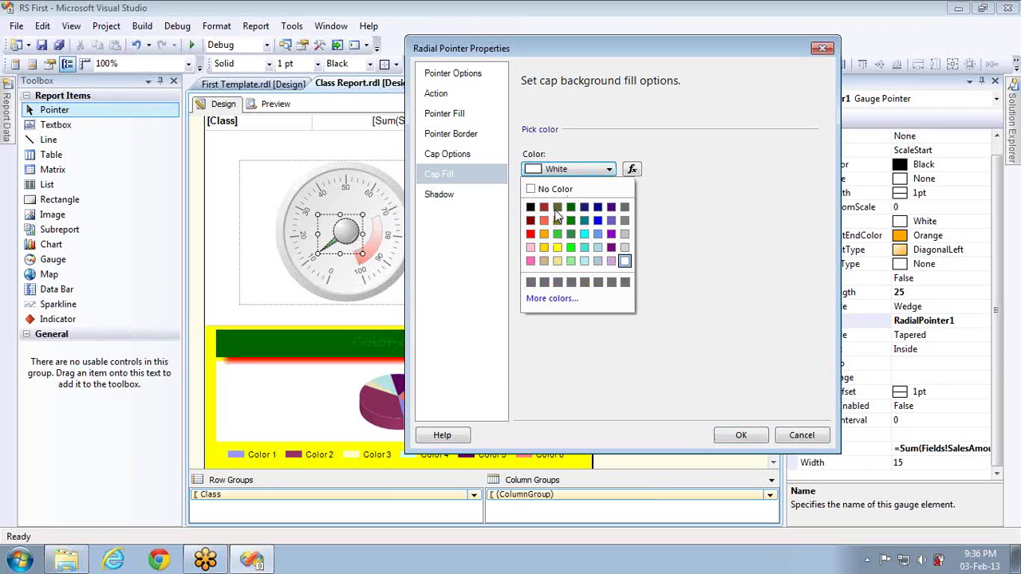
click(557, 209)
click(604, 169)
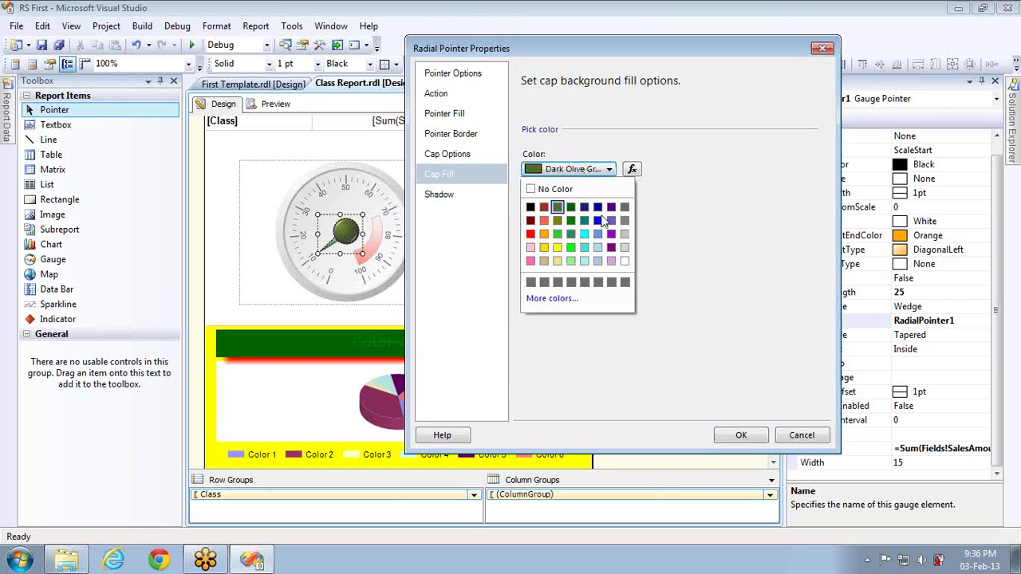
click(584, 234)
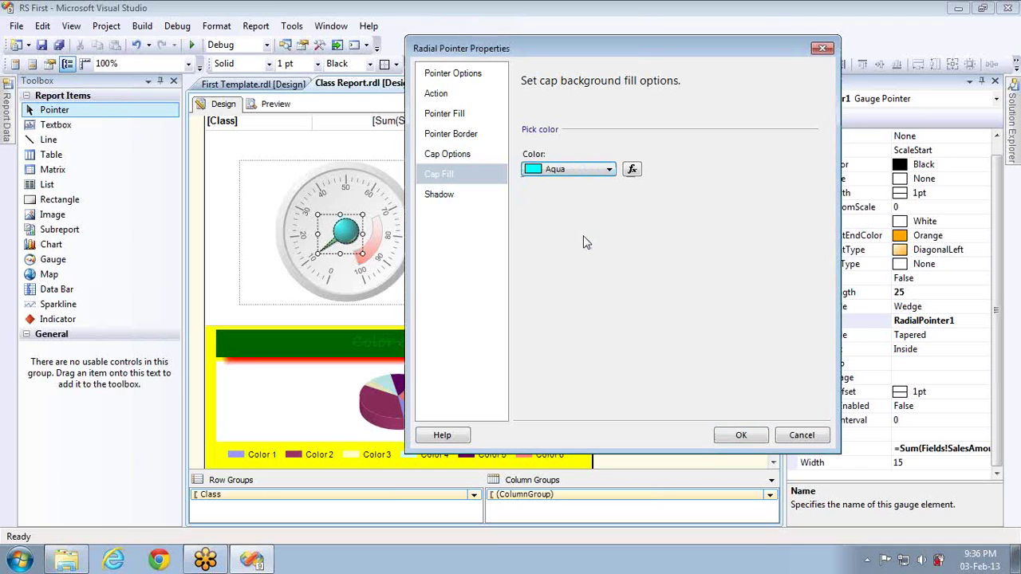
click(462, 201)
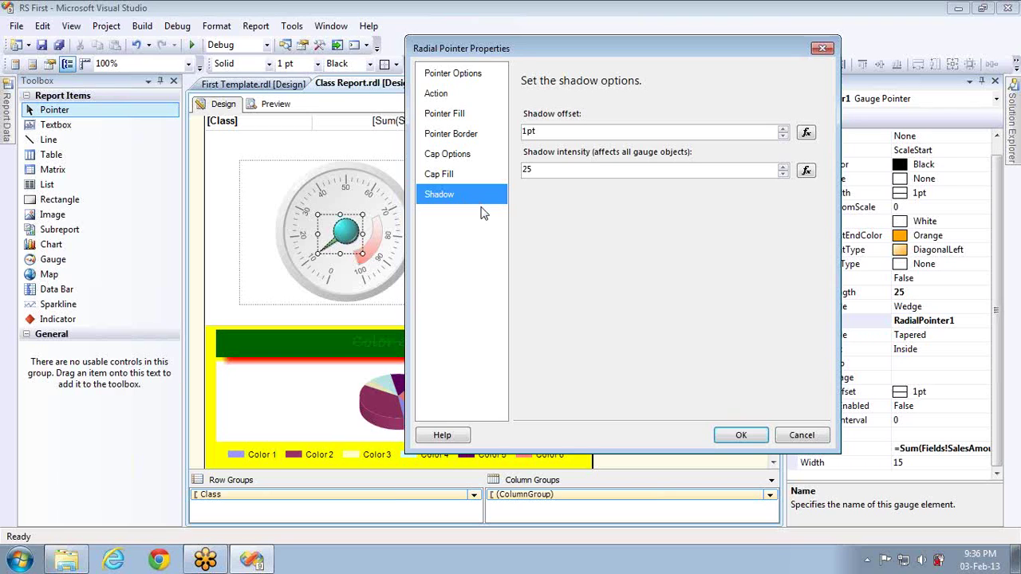
click(748, 436)
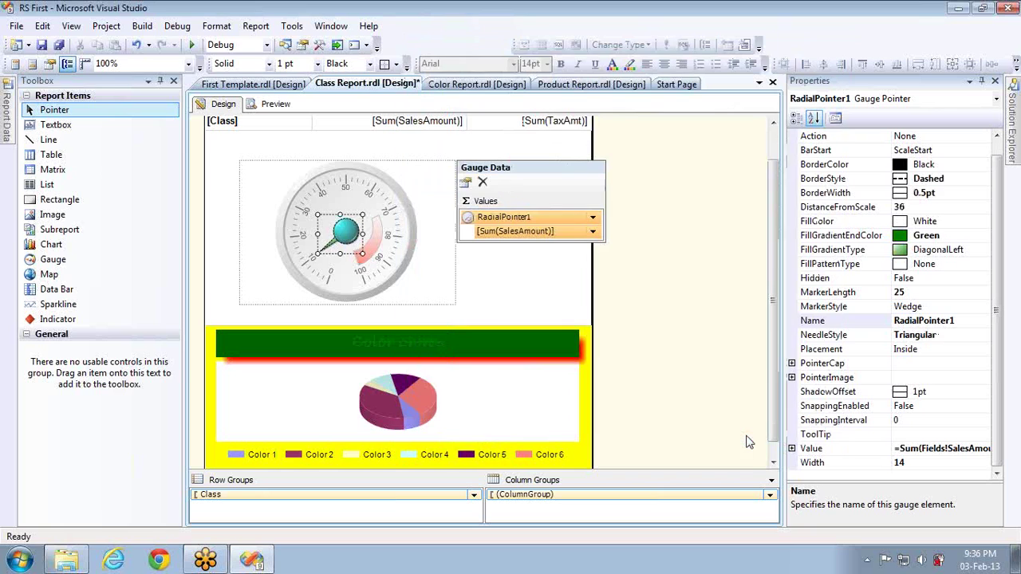
click(380, 234)
right_click(380, 236)
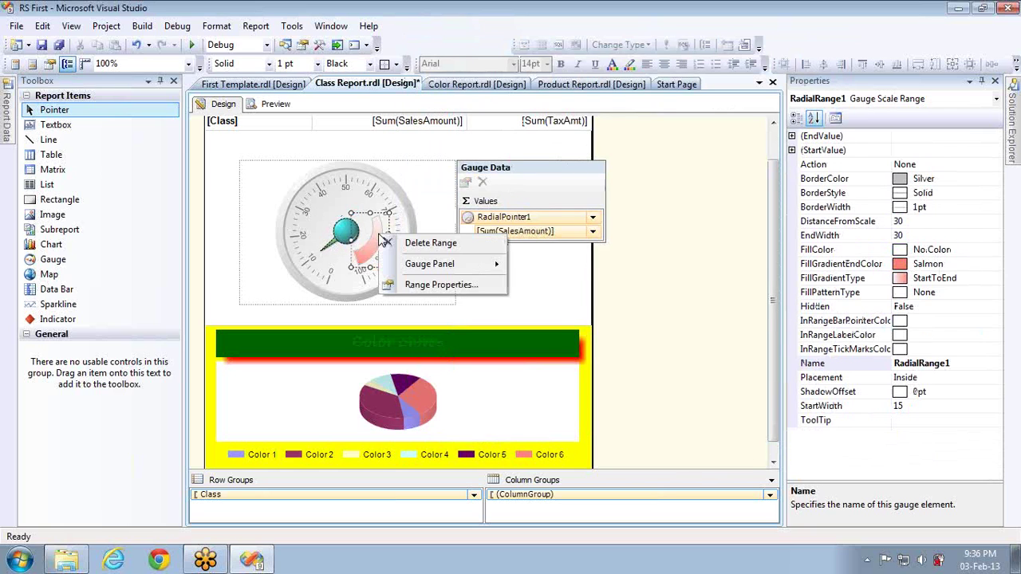
click(435, 286)
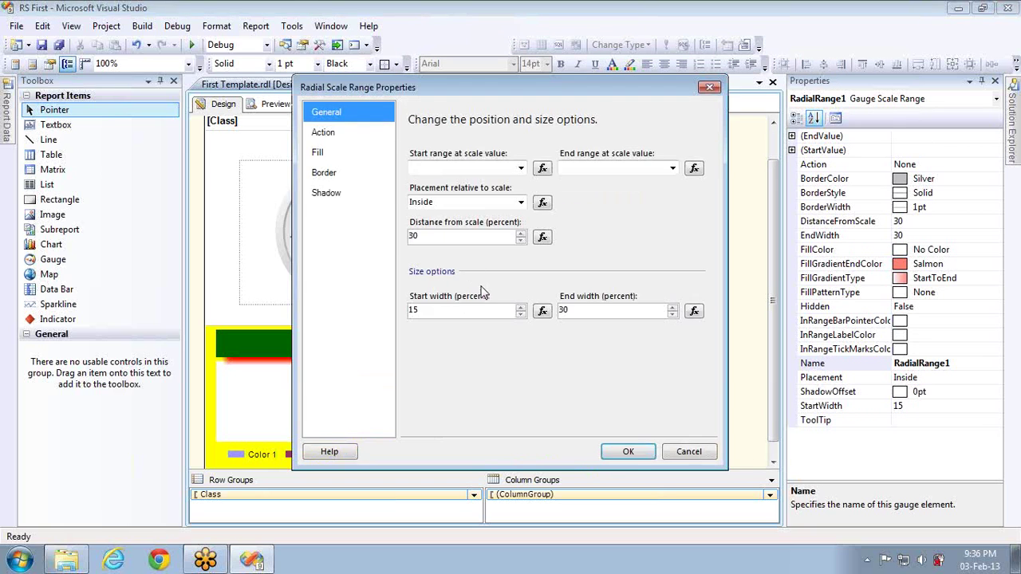
click(521, 169)
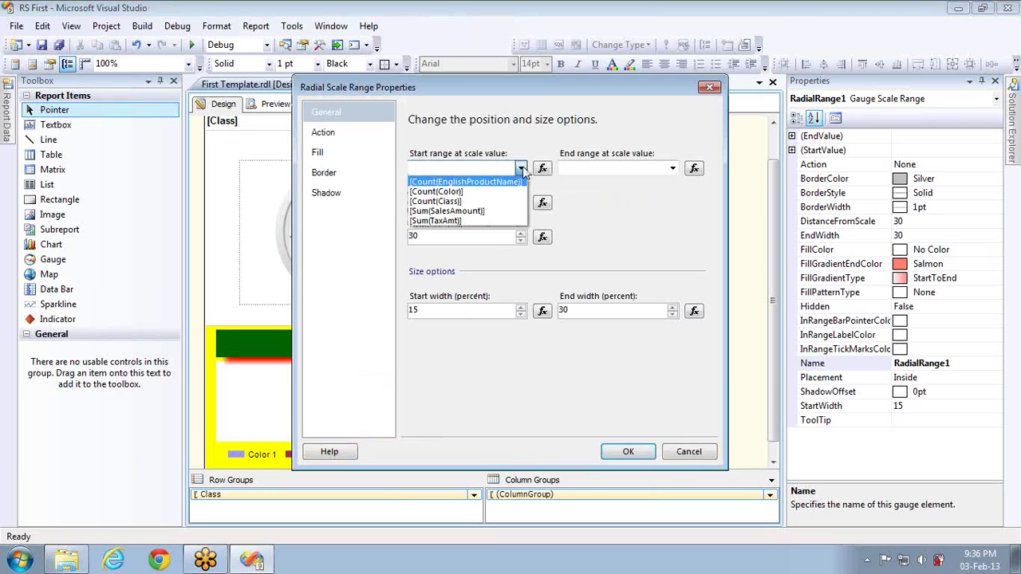
click(691, 453)
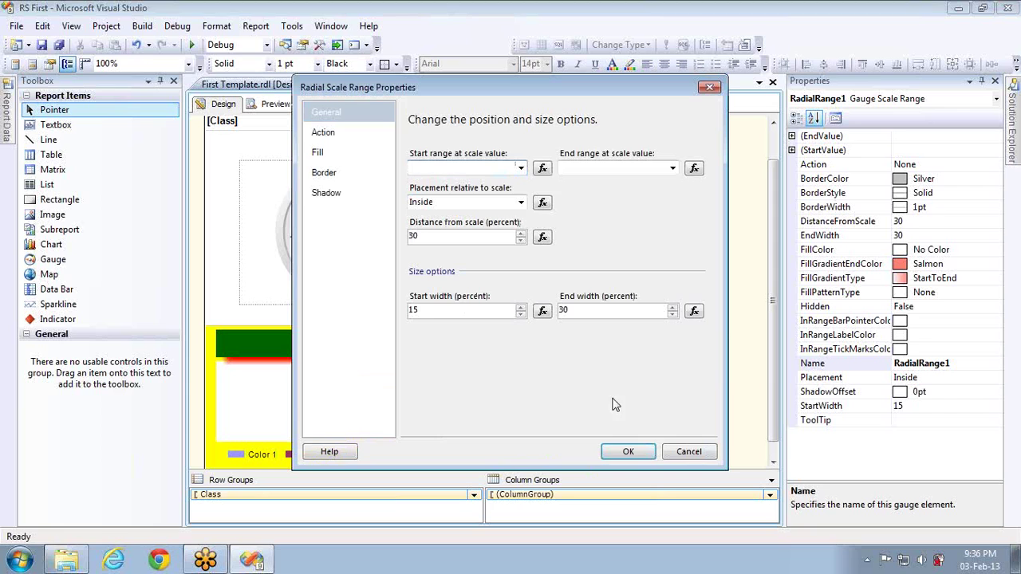
click(691, 452)
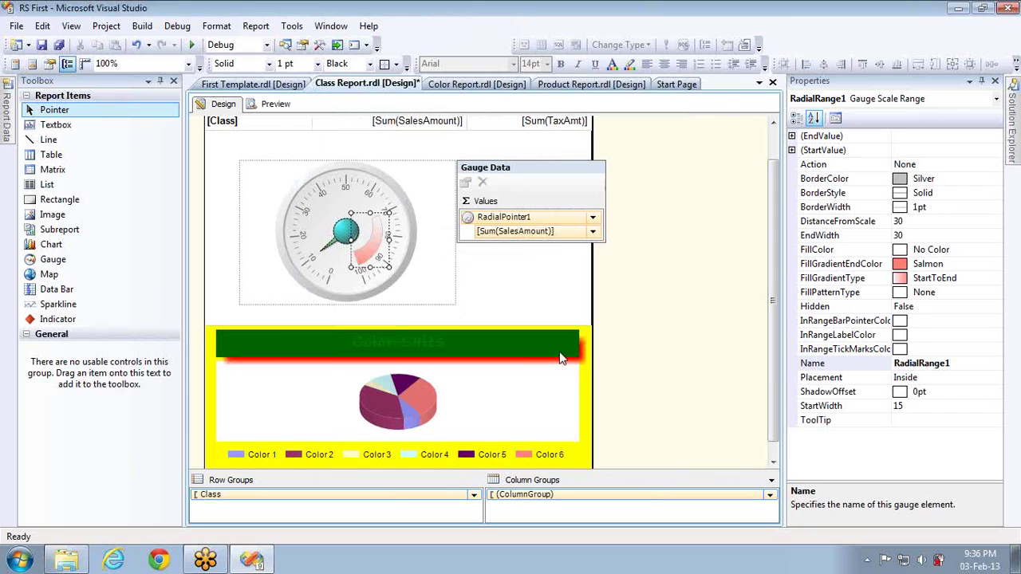
- Open the gauge's radial range properties, try placing the range Outside the scale, and set its placement to Cross
right_click(370, 238)
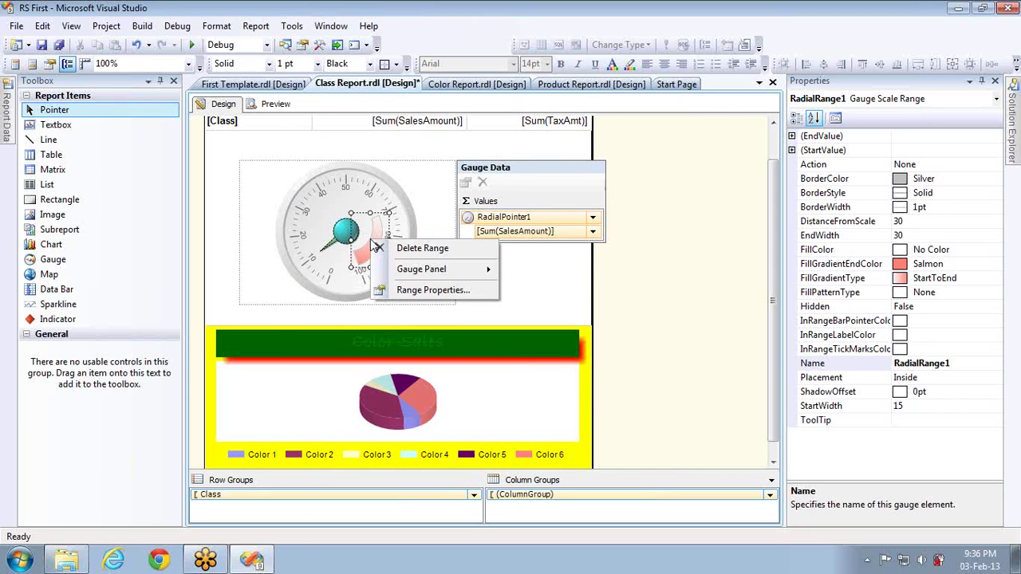
click(403, 289)
drag(533, 96, 675, 86)
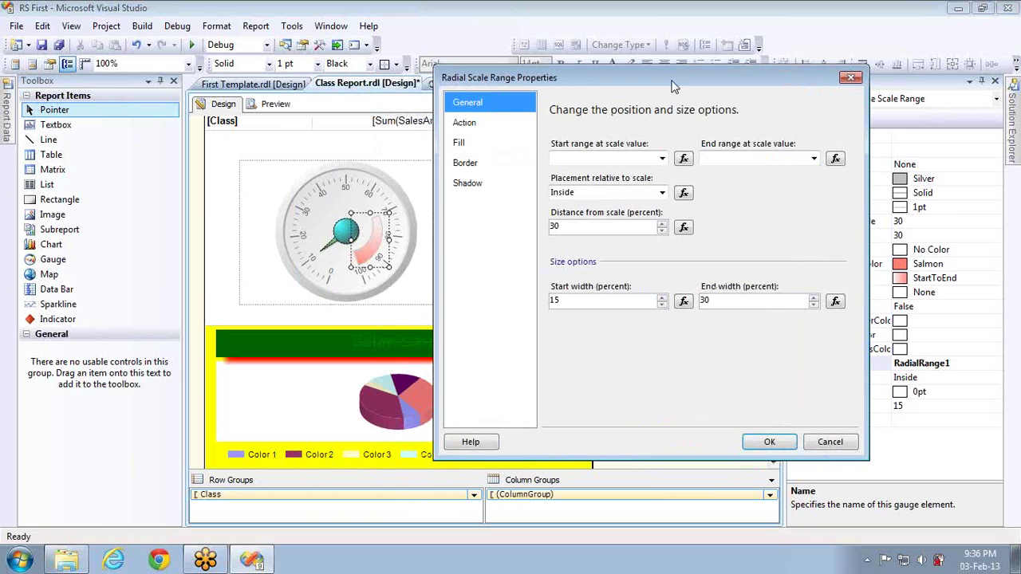
click(662, 192)
click(630, 216)
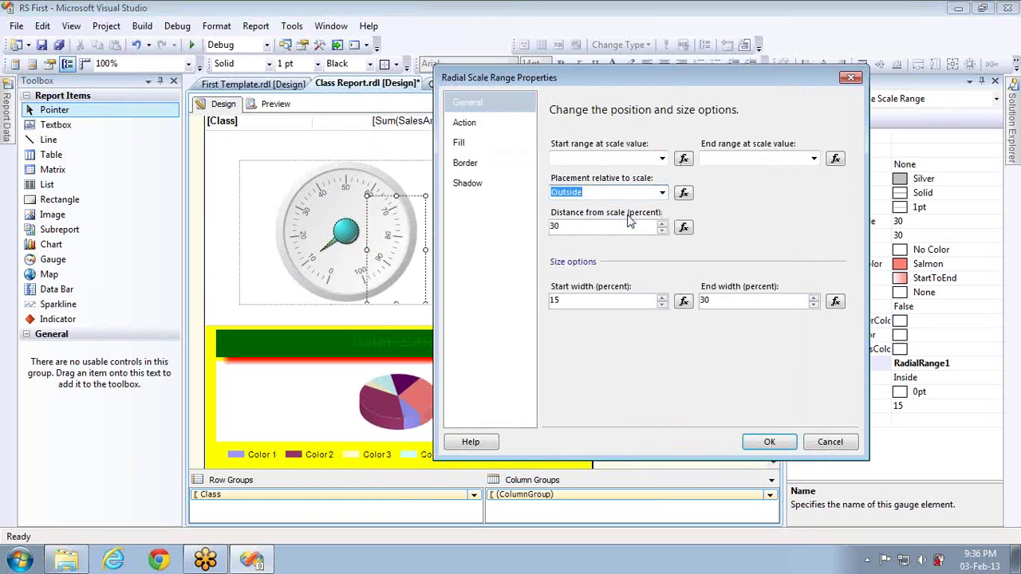
click(663, 192)
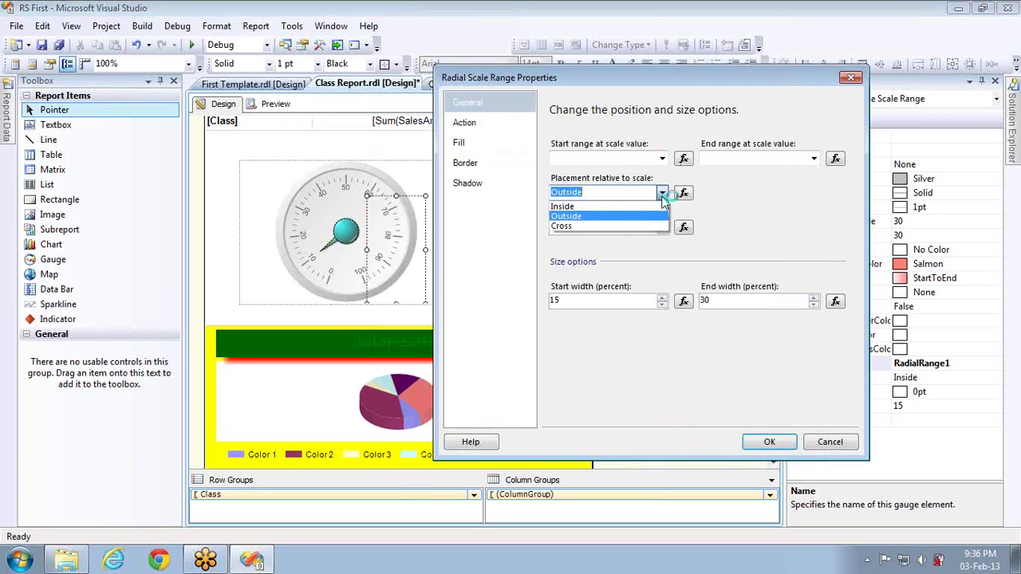
click(624, 227)
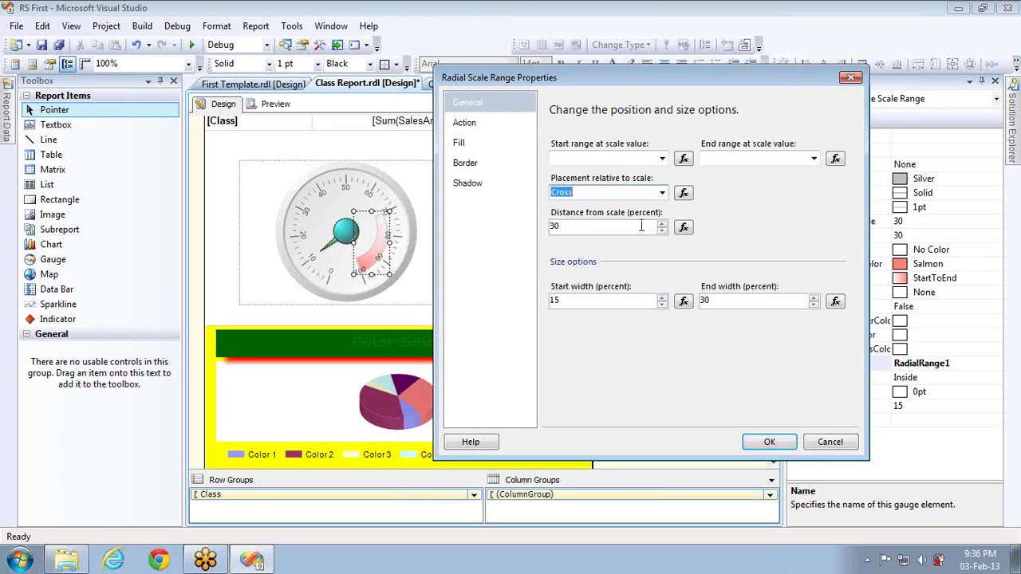
- Try distances from scale of 75 and -15 percent for the range, and set the distance to 10 percent
click(661, 224)
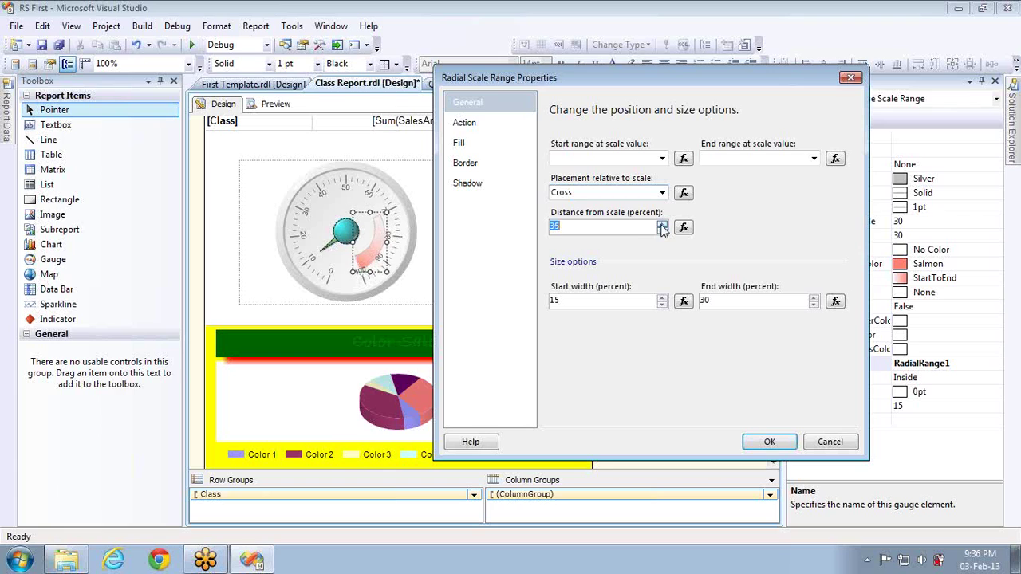
click(662, 225)
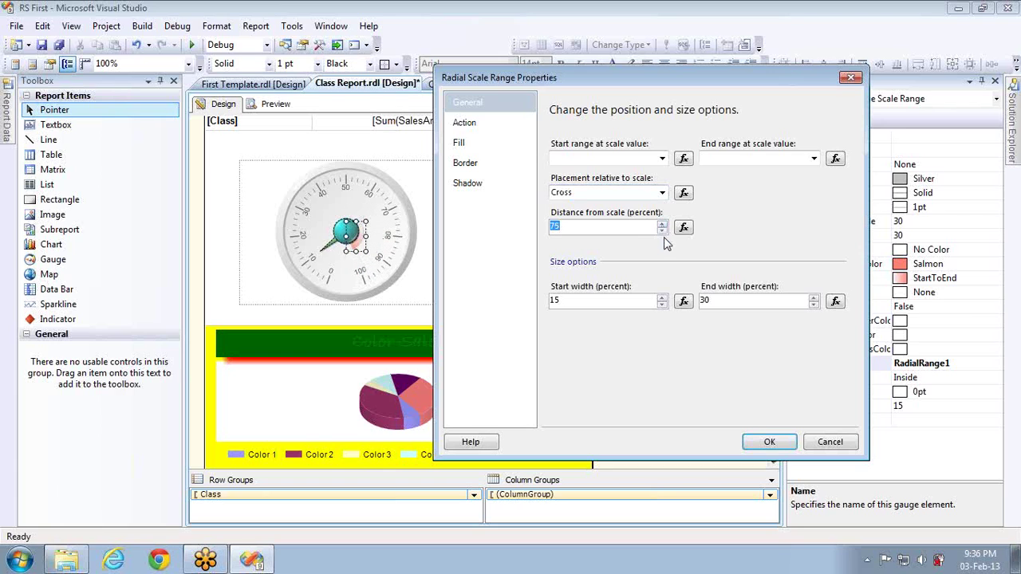
click(661, 231)
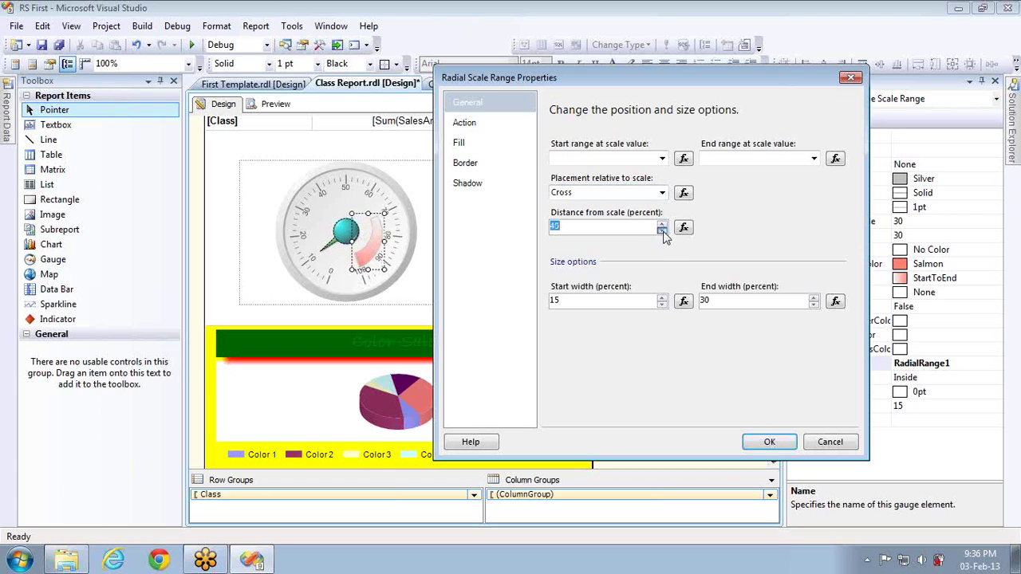
click(661, 231)
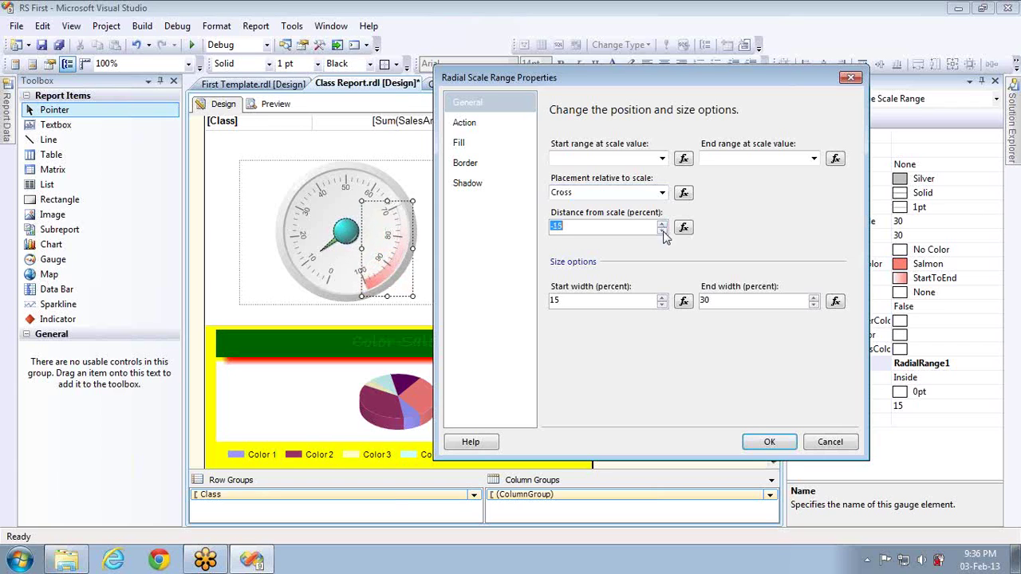
click(661, 225)
click(661, 225)
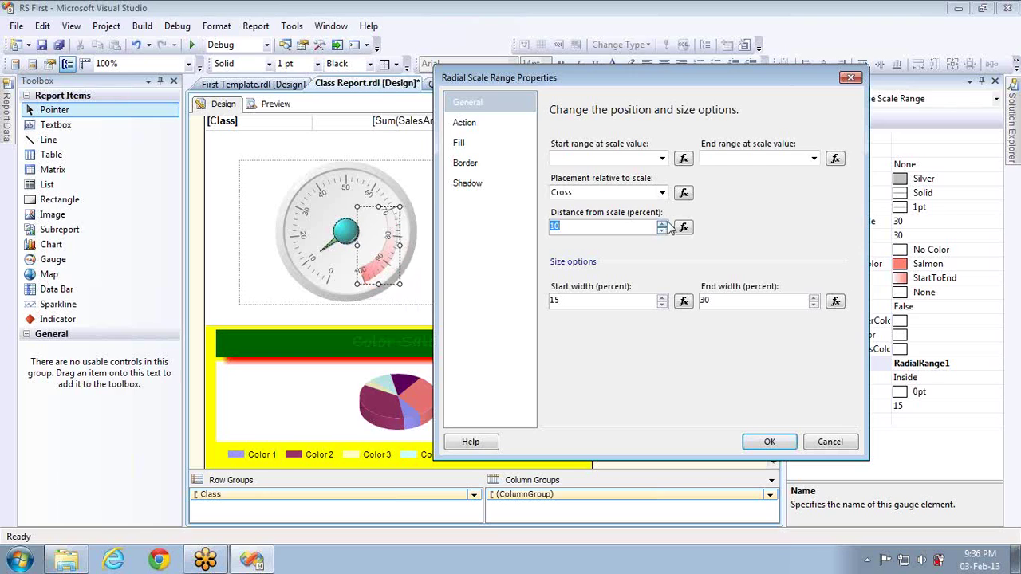
click(642, 157)
text(100)
click(736, 159)
text(1000000000000000000)
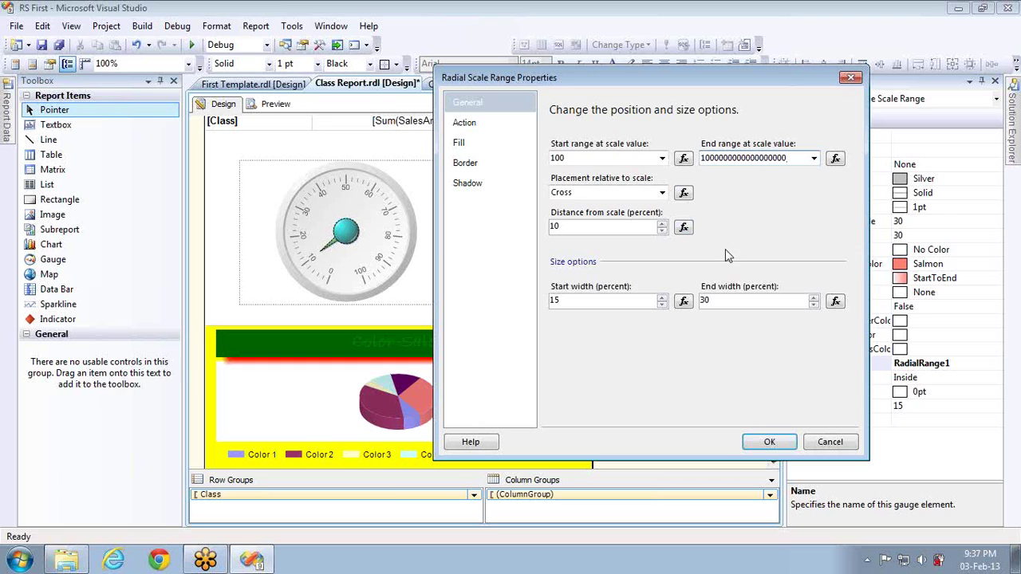
click(662, 300)
double_click(619, 157)
text(0)
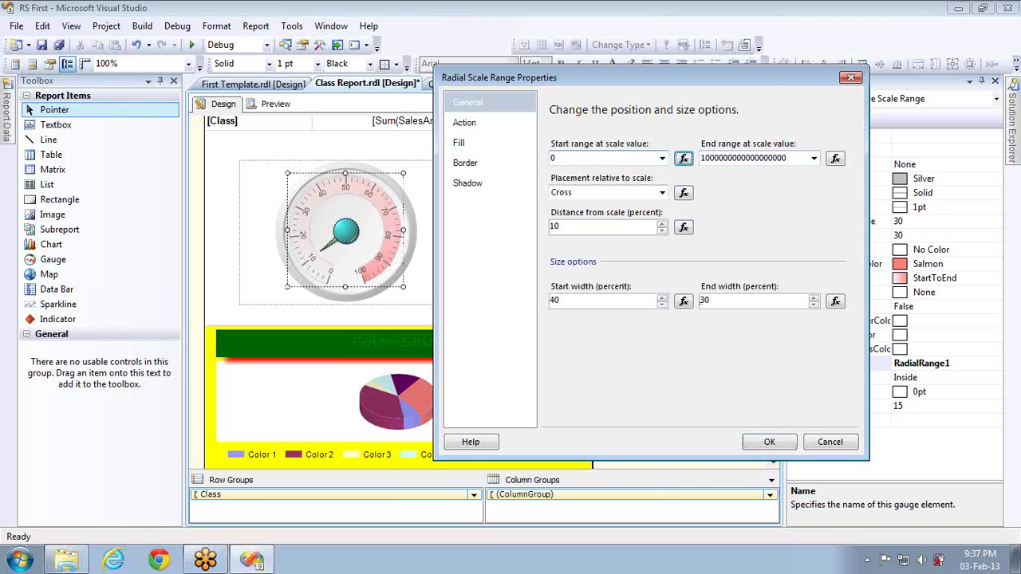
- Try 0 as the range end with a start width of 70 percent, and clear both the start and end scale values
key(Tab)
key(Tab)
text(0)
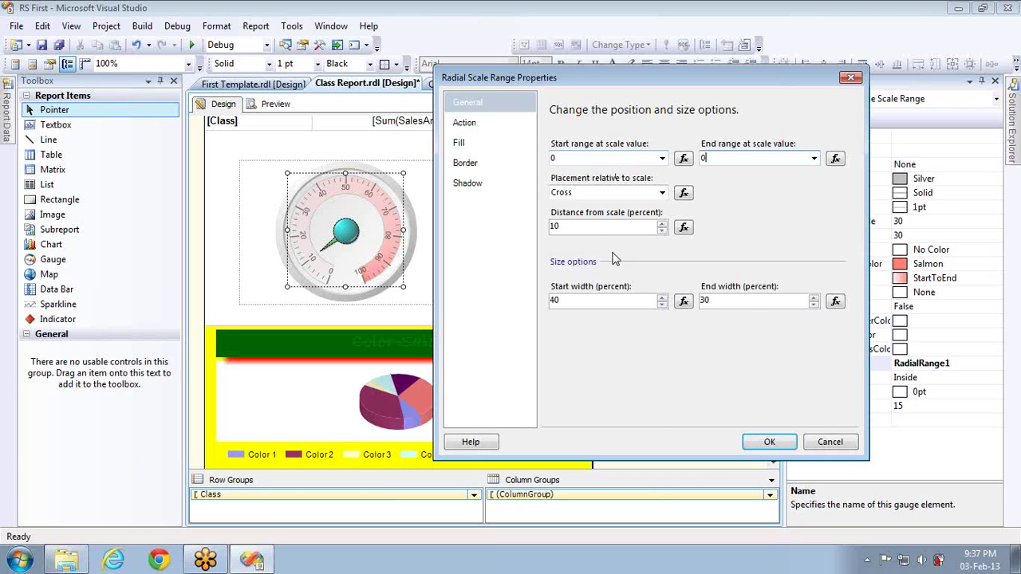
click(661, 296)
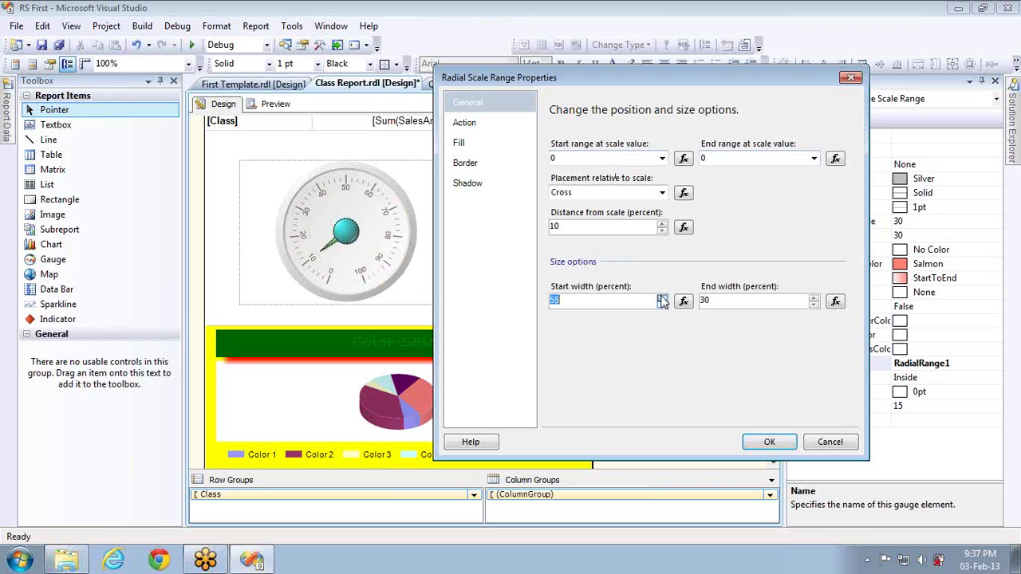
click(662, 297)
click(711, 159)
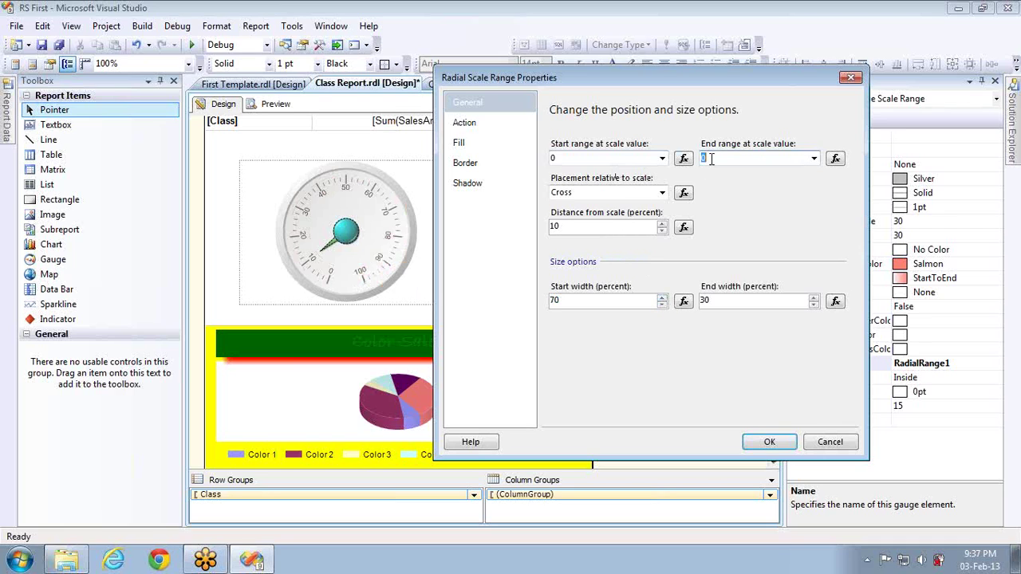
click(639, 159)
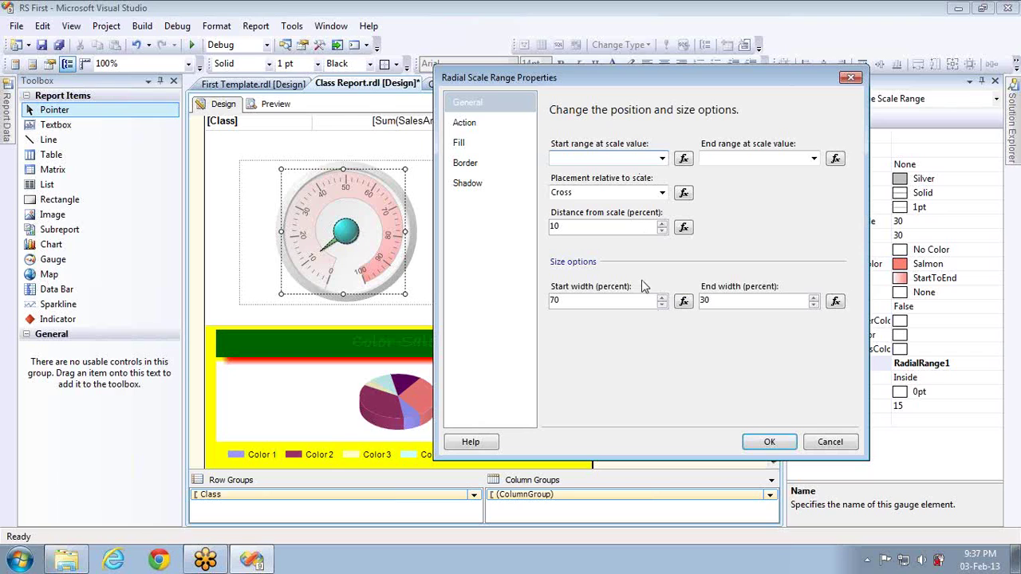
- Try a start width of 100 percent for the range, and set the start width back to 15 percent
click(662, 304)
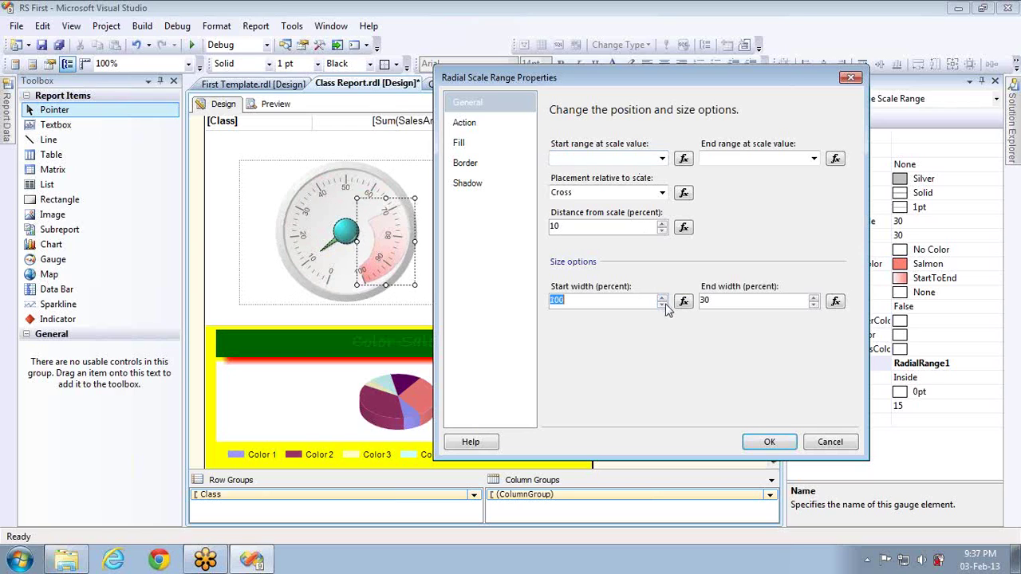
click(662, 304)
click(662, 304)
click(663, 304)
click(662, 304)
click(662, 304)
click(662, 304)
click(662, 304)
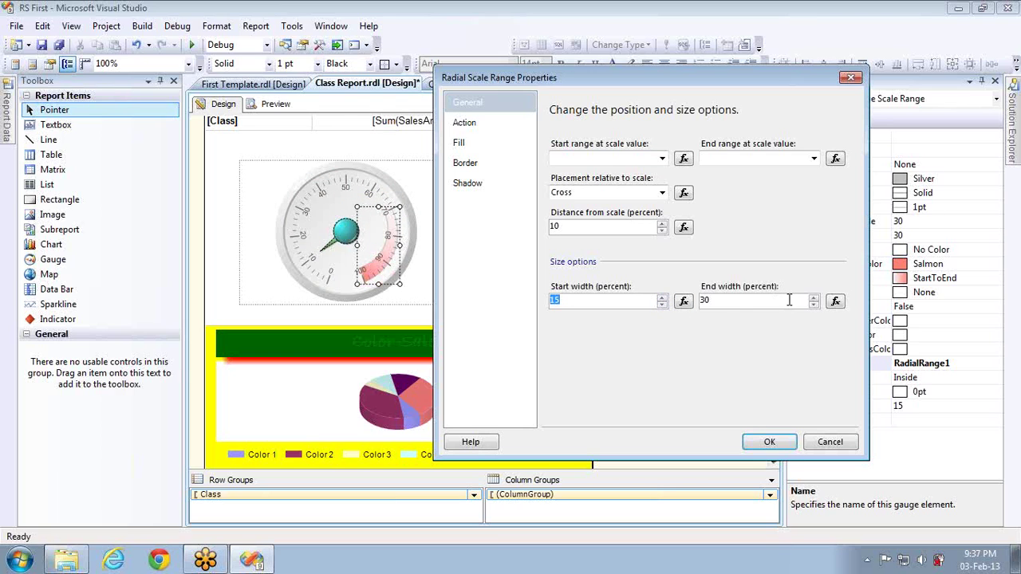
- Try an end width of 100 percent for the range, reduce it again, and view the range's action options
click(813, 298)
click(813, 297)
click(813, 298)
click(813, 297)
click(813, 298)
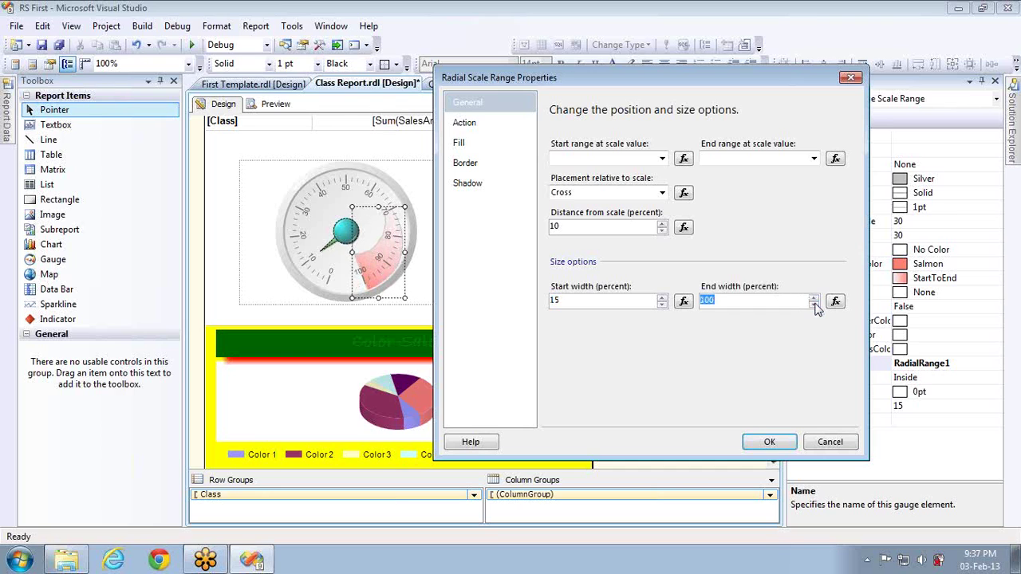
click(813, 305)
click(813, 305)
click(813, 304)
click(813, 305)
click(479, 125)
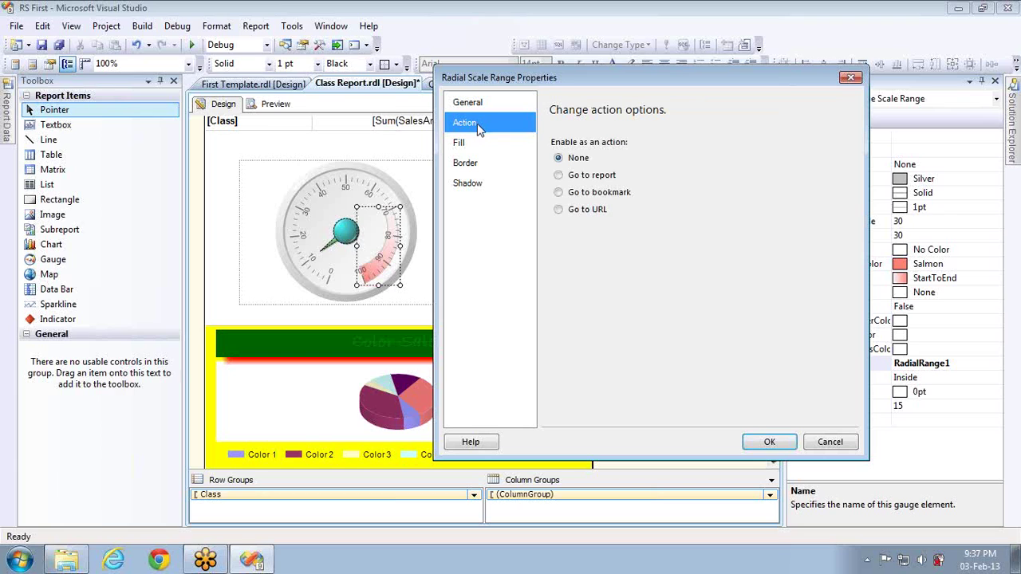
- Set the secondary gradient fill color of the gauge's radial range to Lime Green and apply the range properties
click(473, 143)
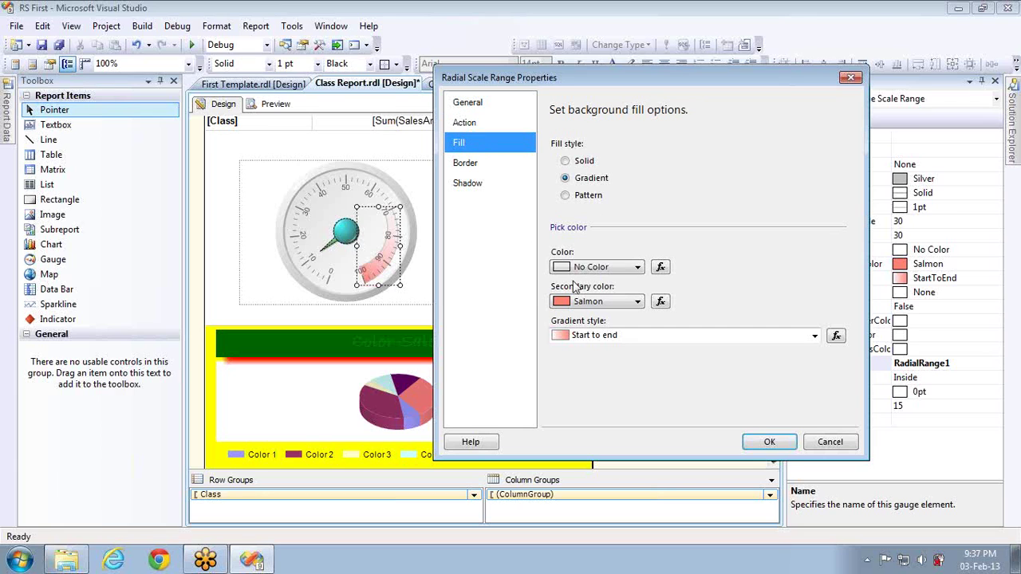
click(584, 303)
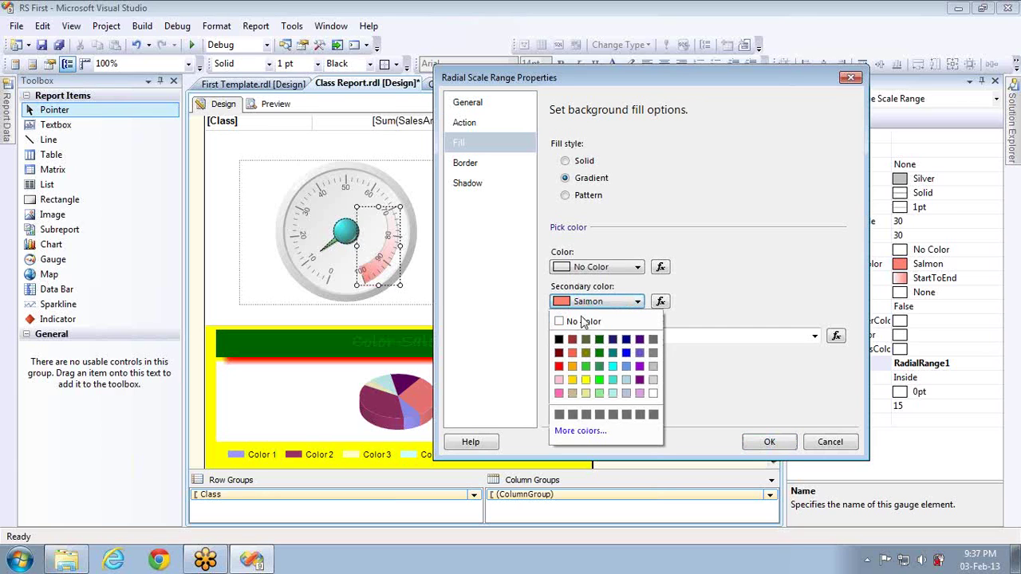
click(599, 380)
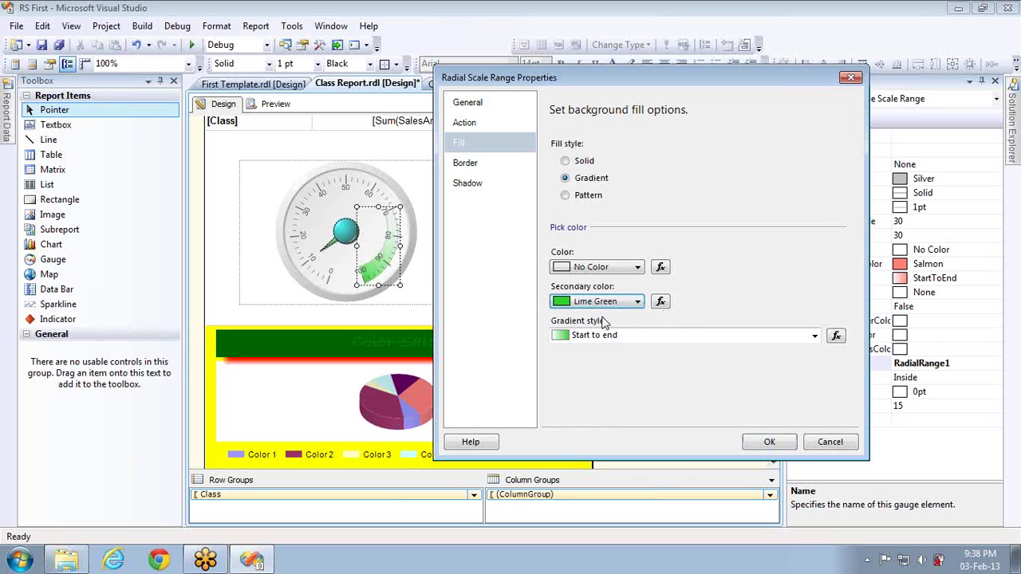
click(471, 164)
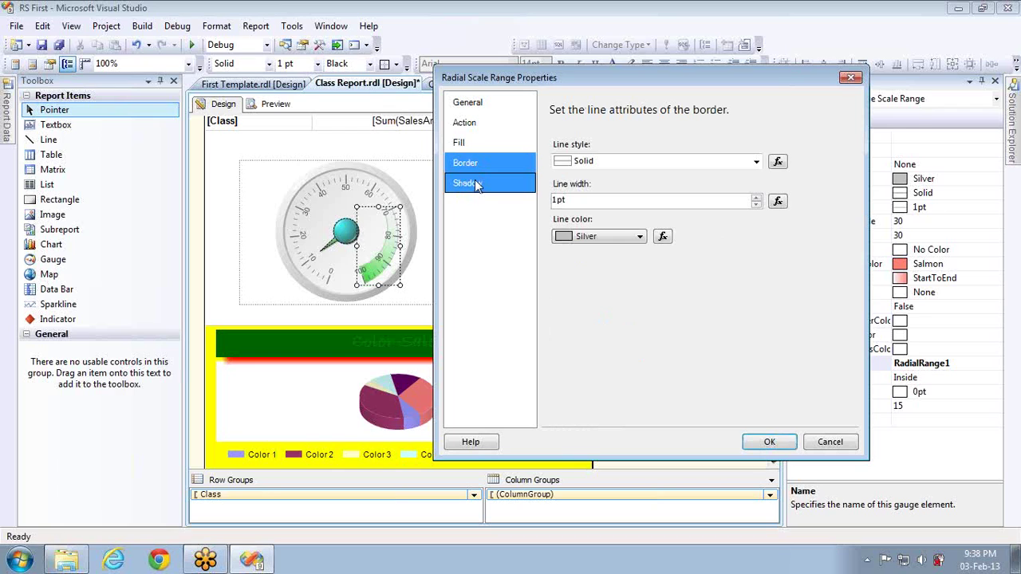
click(475, 184)
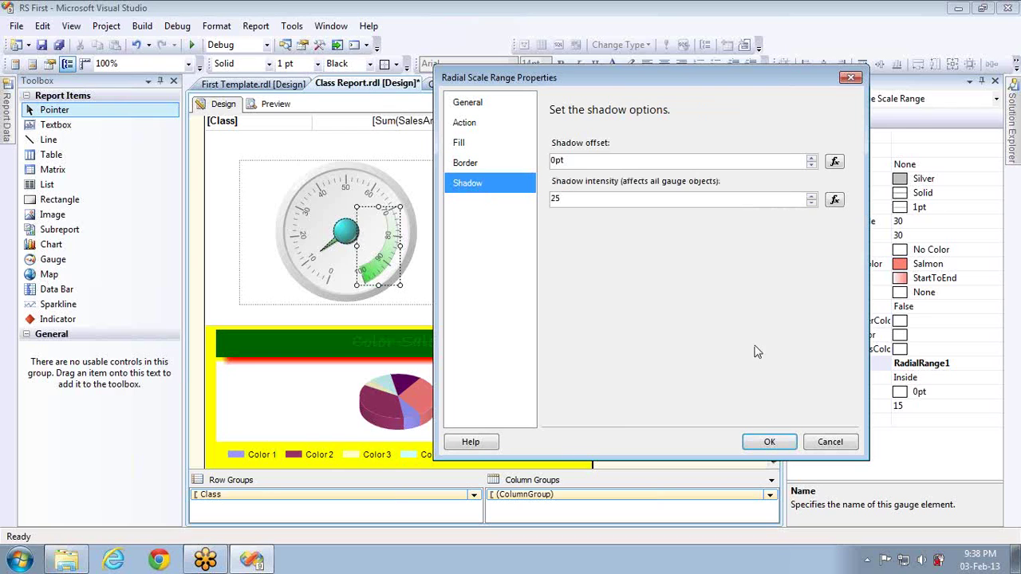
click(772, 442)
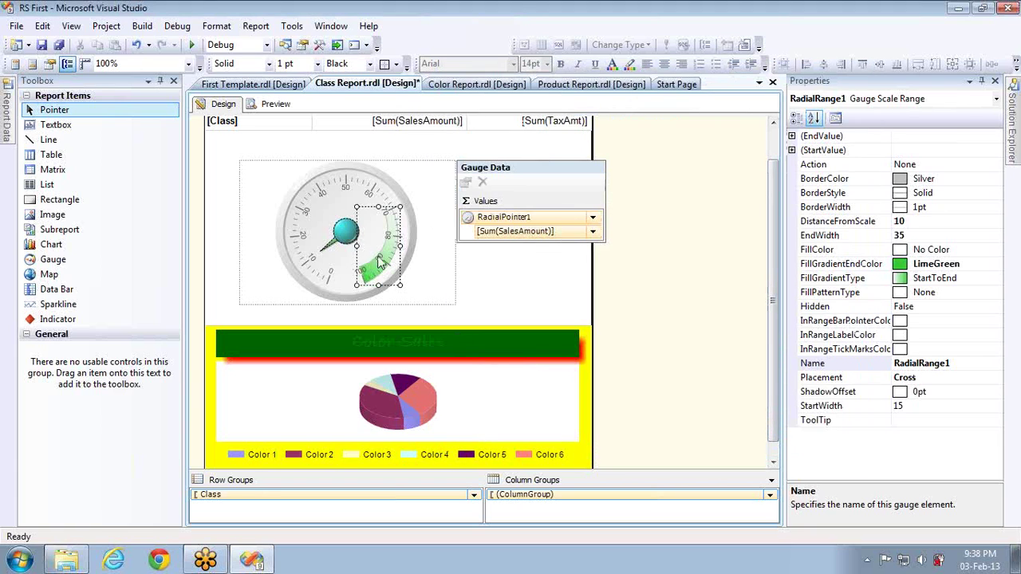
- Reverse the scale direction in the gauge's radial scale properties
click(370, 191)
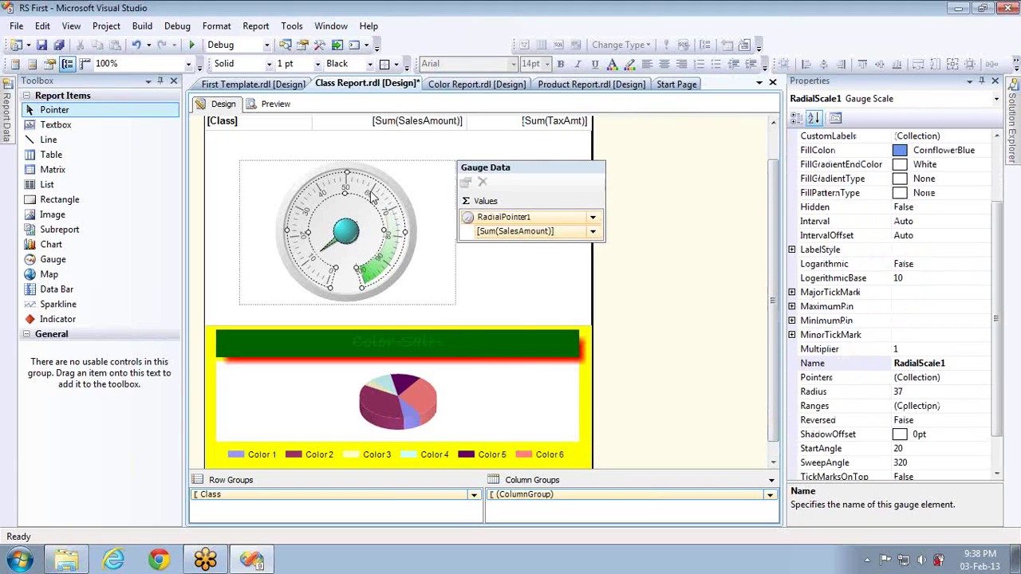
right_click(372, 192)
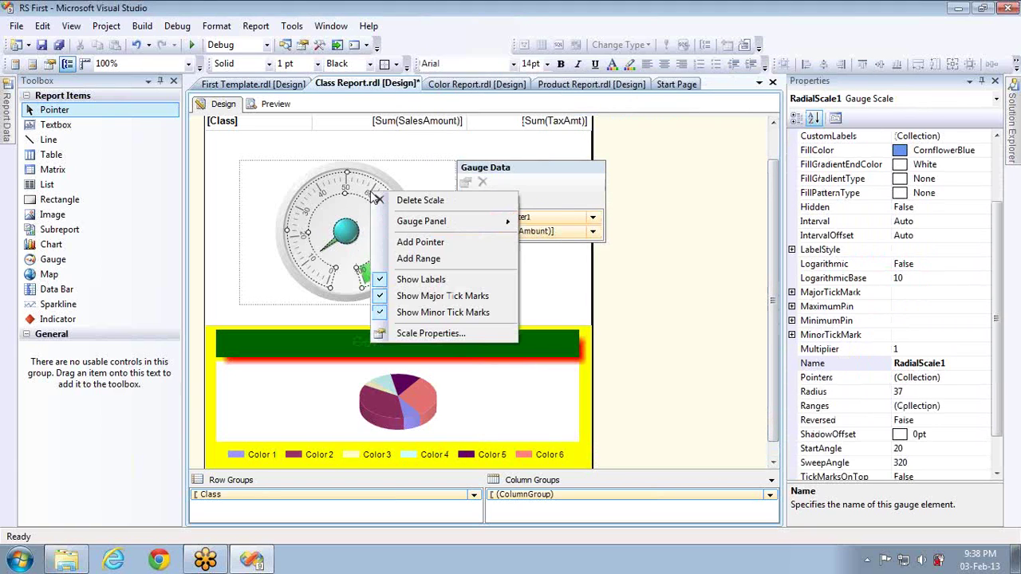
click(415, 335)
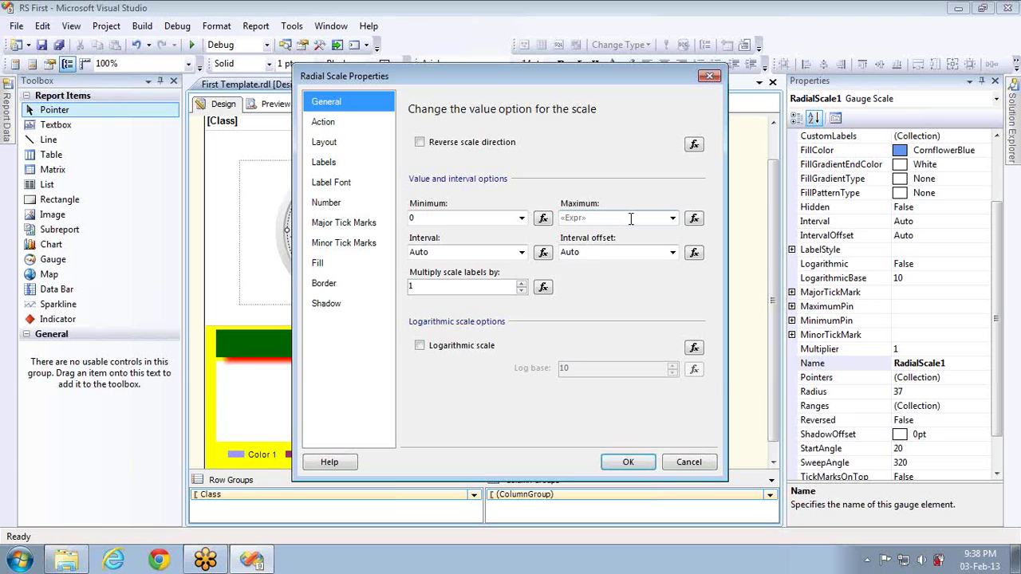
click(419, 142)
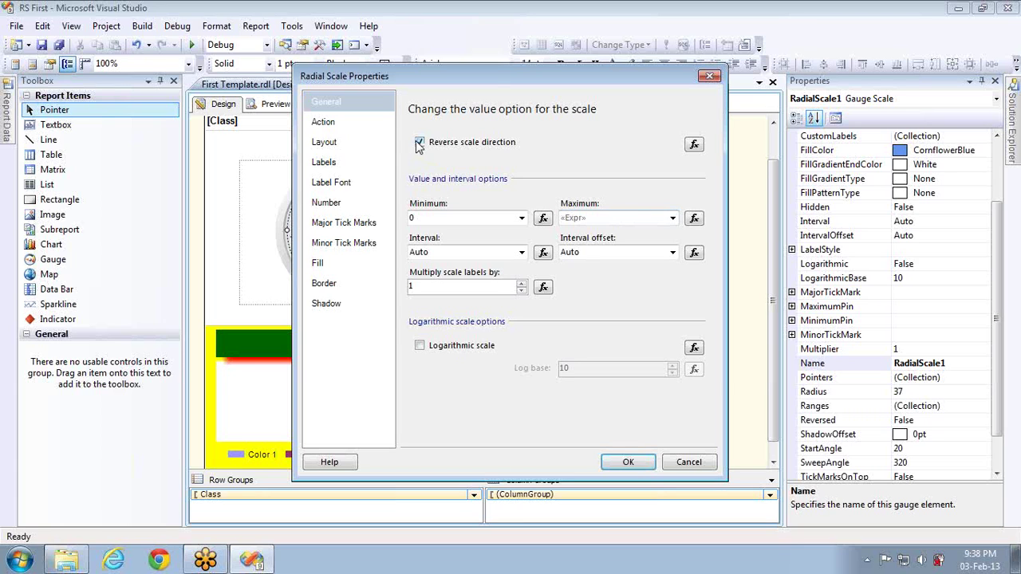
drag(492, 86, 701, 36)
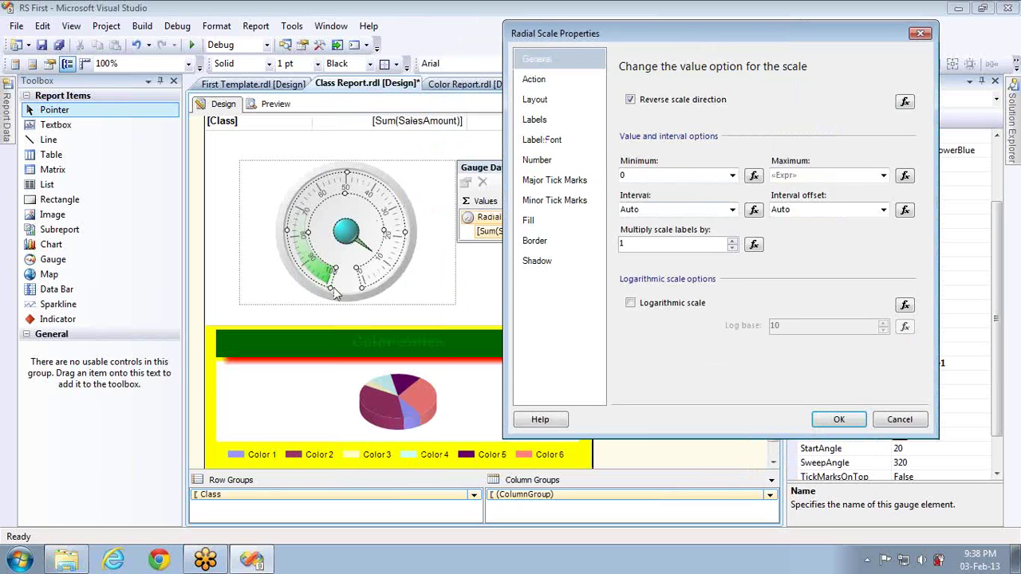
drag(634, 38, 568, 32)
click(665, 205)
click(666, 205)
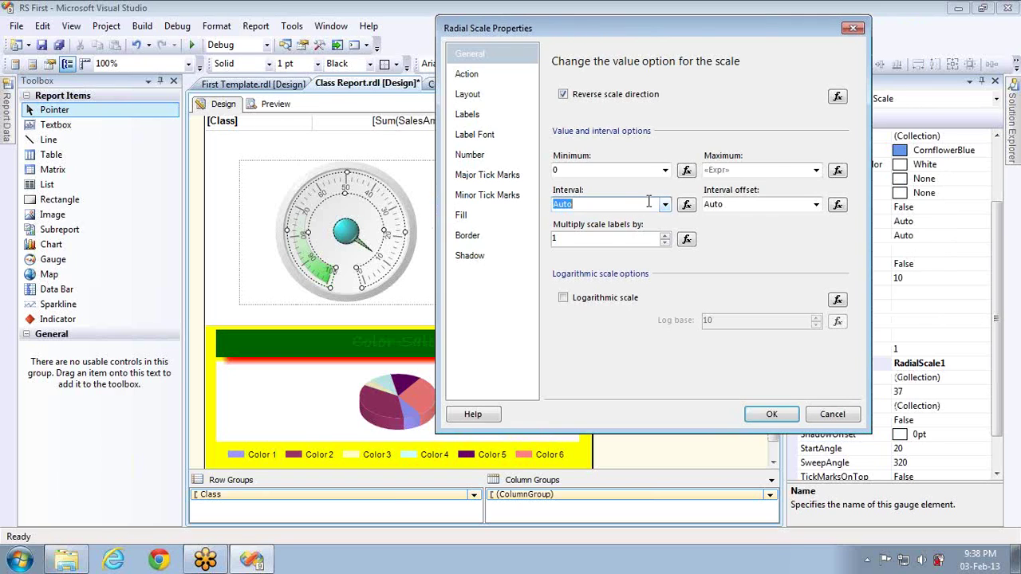
drag(693, 38, 660, 38)
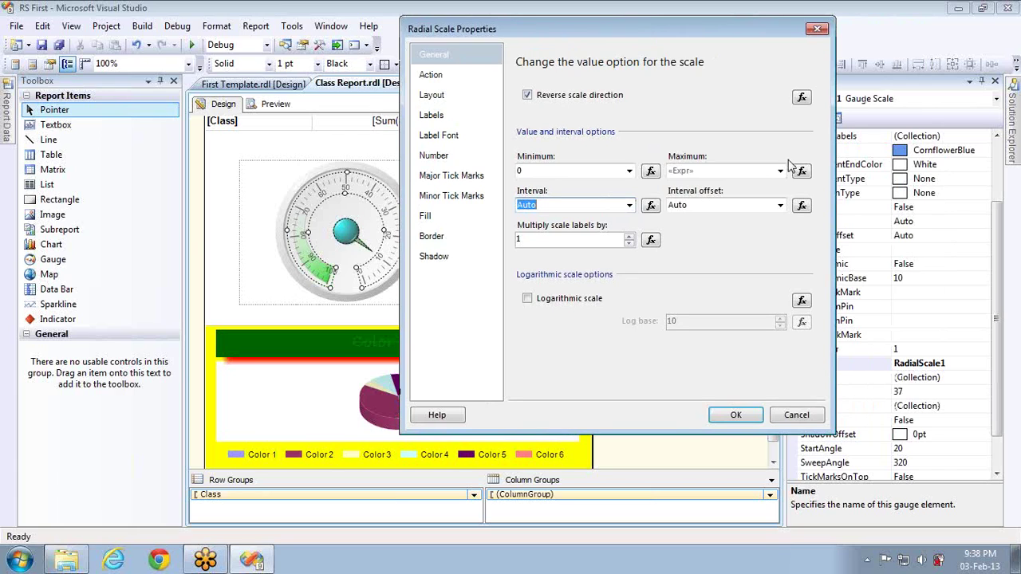
- Set the multiplier for the radial scale's labels to 10000
click(631, 244)
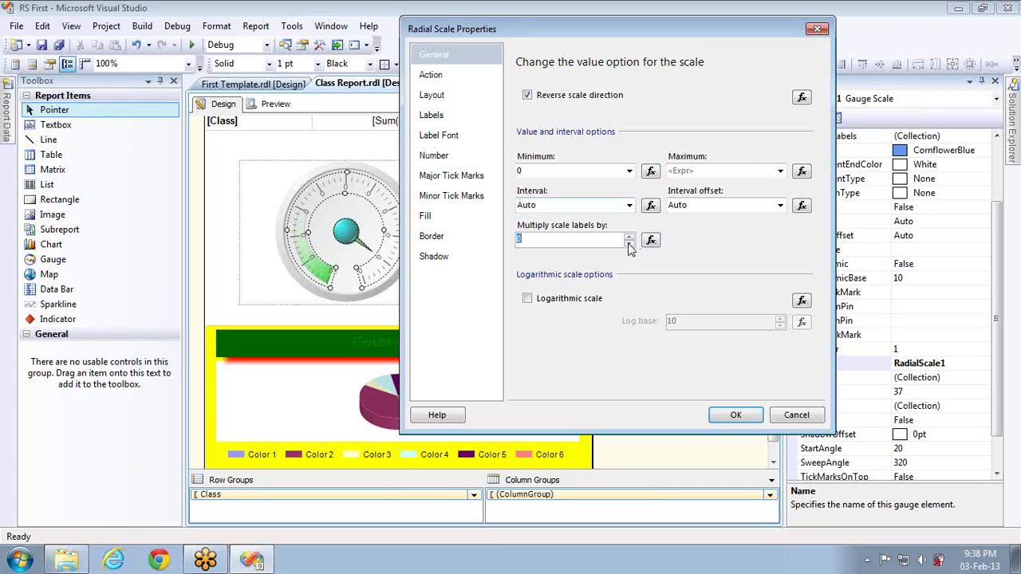
text(100)
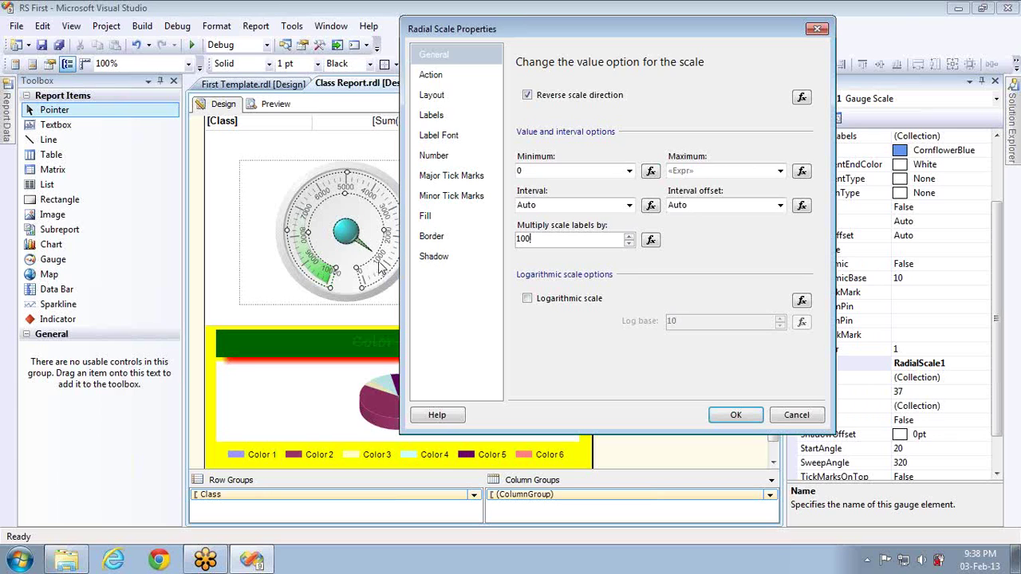
text(00)
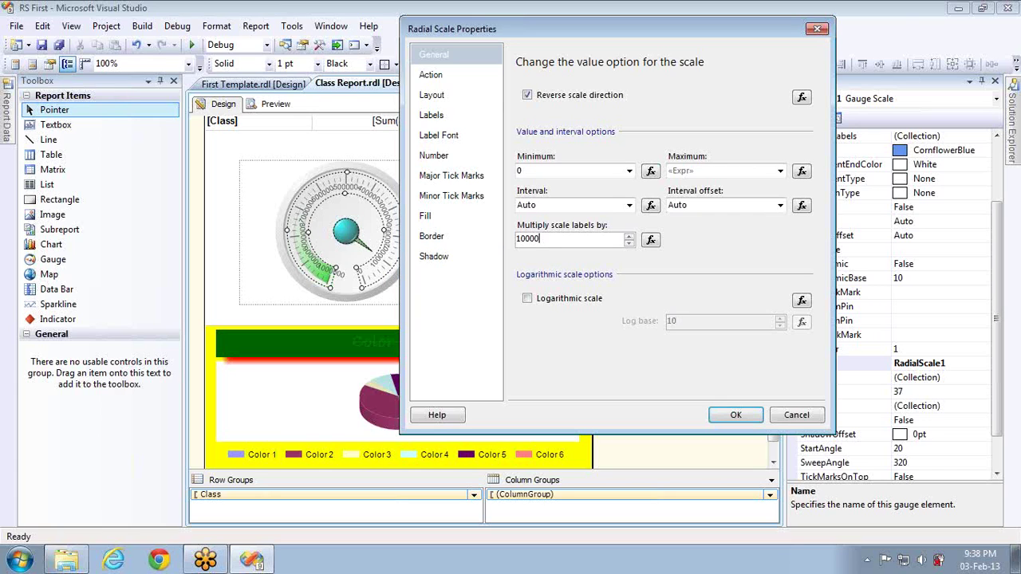
- Try a logarithmic scale with a log base of 2 on the gauge
click(527, 299)
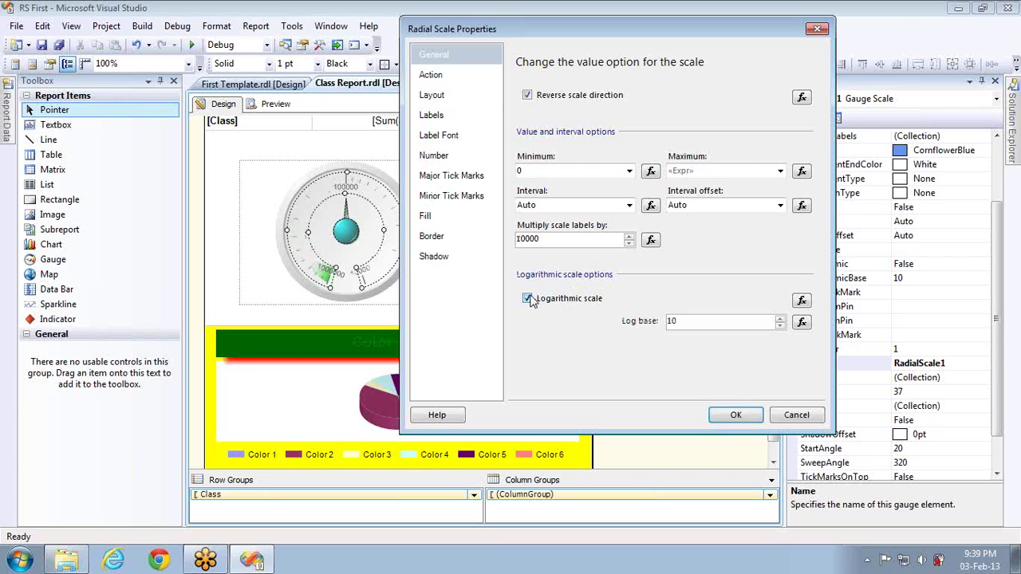
click(527, 299)
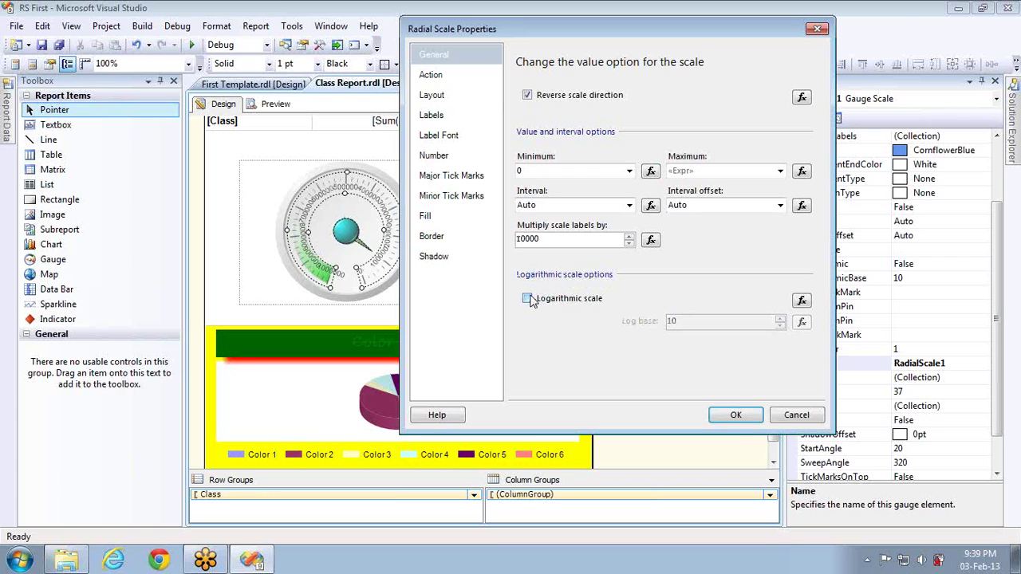
click(527, 299)
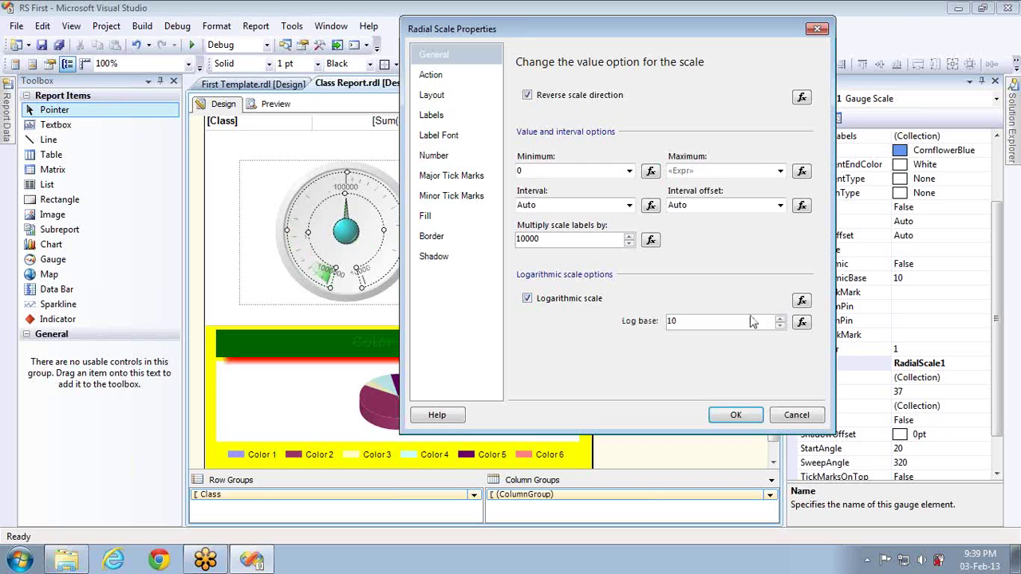
key(BackSpace)
key(BackSpace)
text(2)
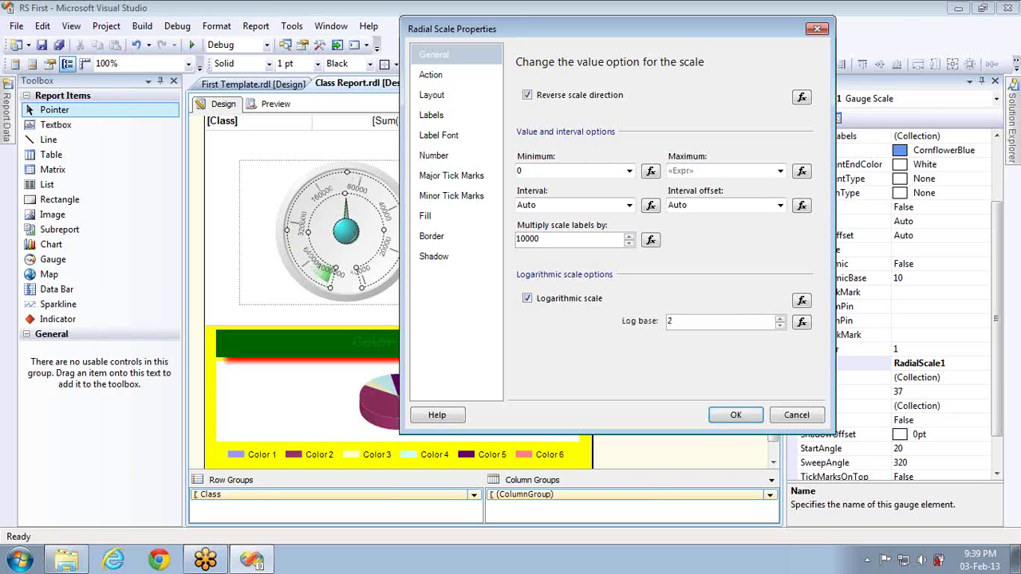
click(527, 300)
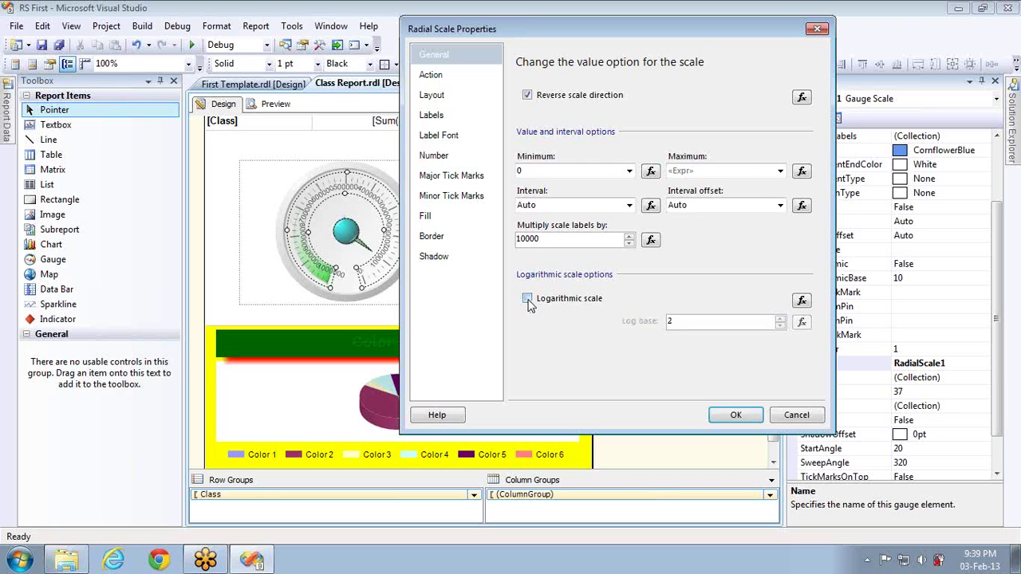
- Clear the multiplier value for the radial scale's labels
click(471, 76)
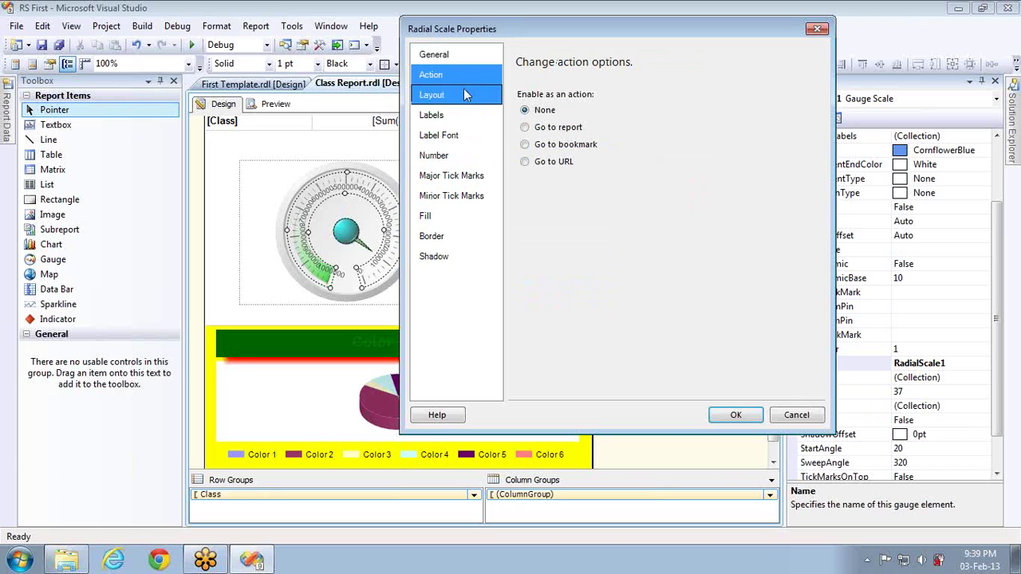
click(463, 92)
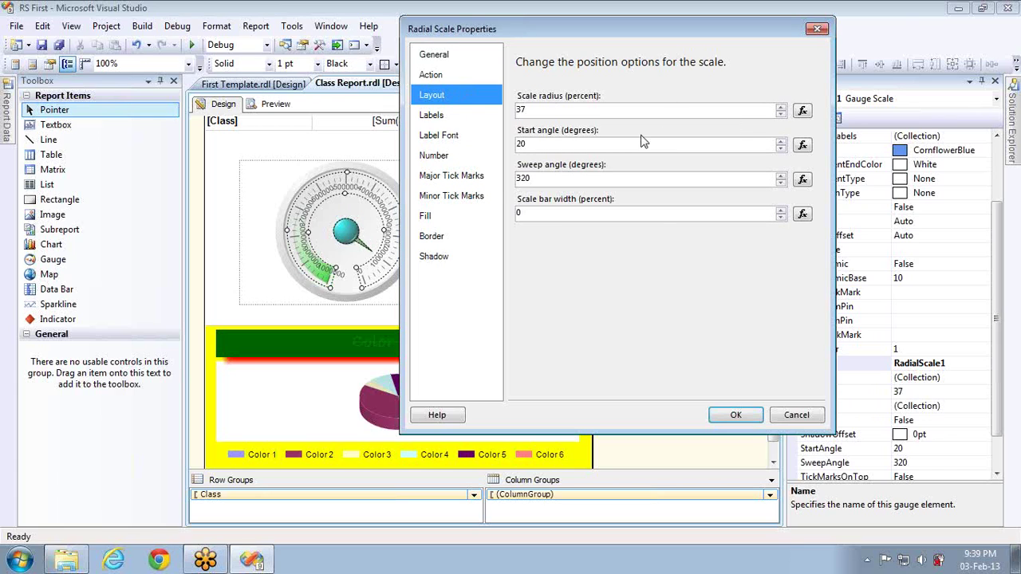
click(442, 56)
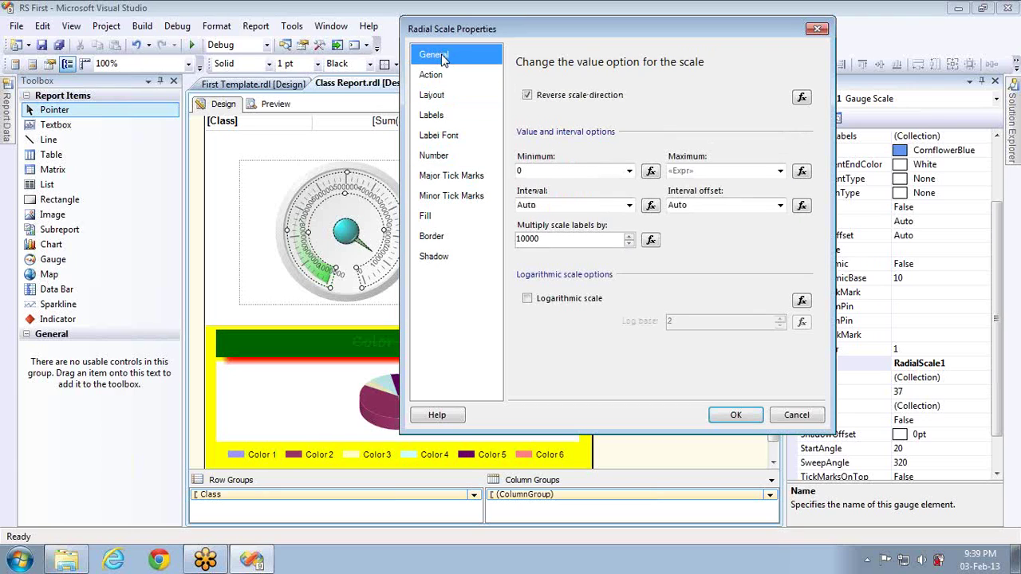
click(607, 241)
double_click(607, 241)
key(BackSpace)
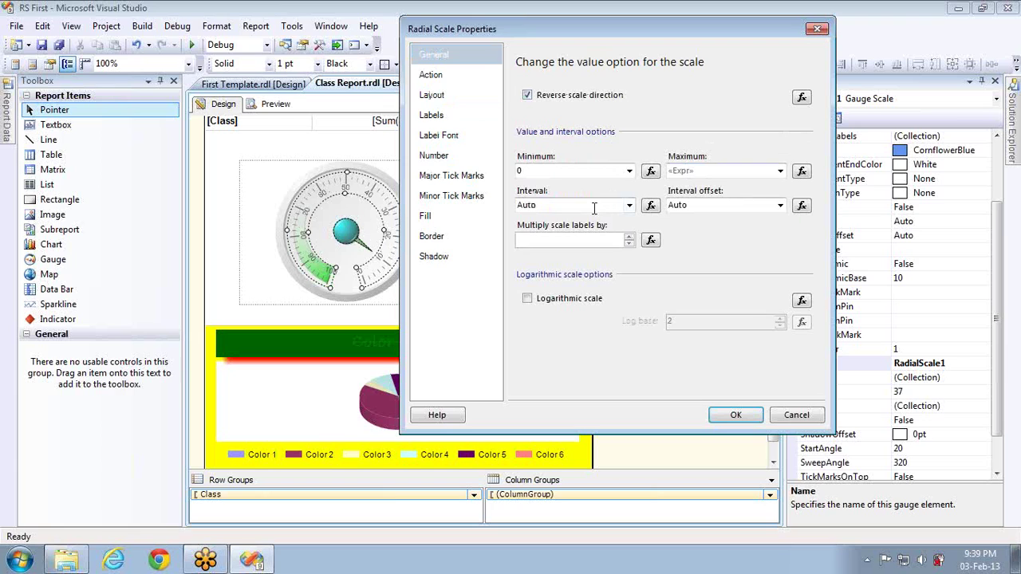
- Set the scale radius to 38 percent and the start angle to 44 degrees in the radial scale's layout
click(458, 96)
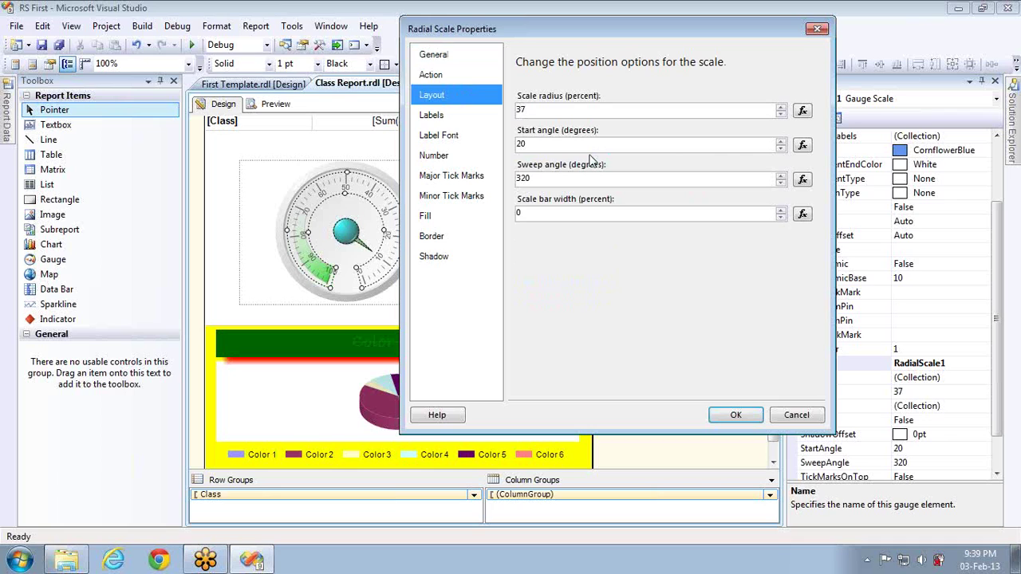
drag(781, 110, 781, 141)
click(781, 142)
- Set the radial scale's sweep angle to 343 degrees
click(781, 176)
click(781, 179)
click(781, 178)
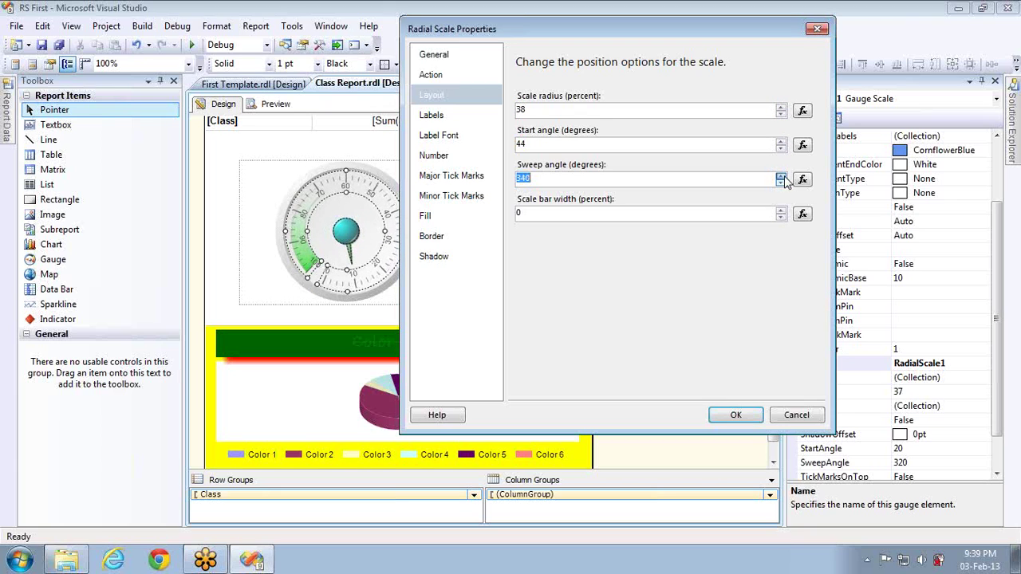
click(781, 178)
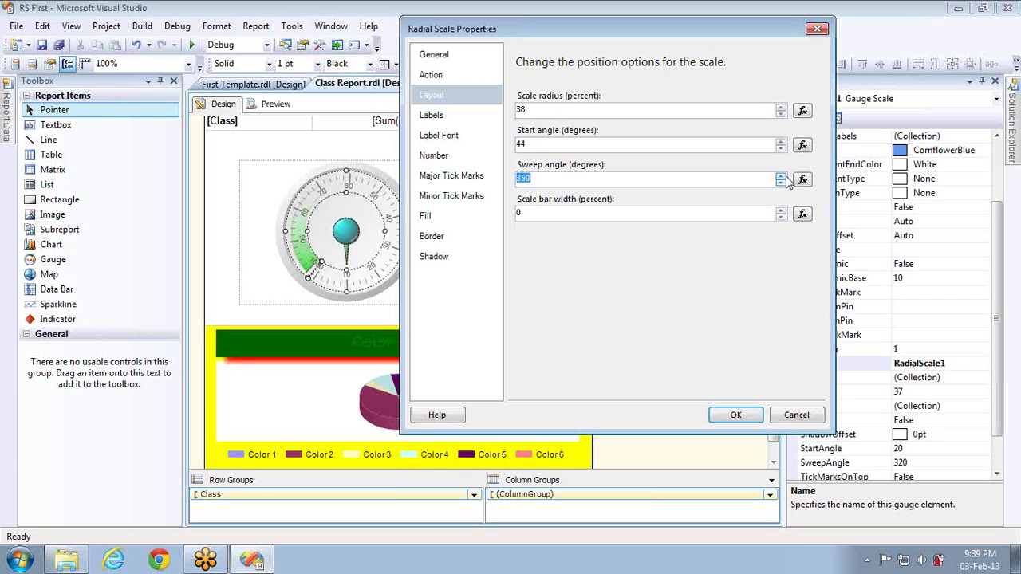
click(781, 178)
click(781, 178)
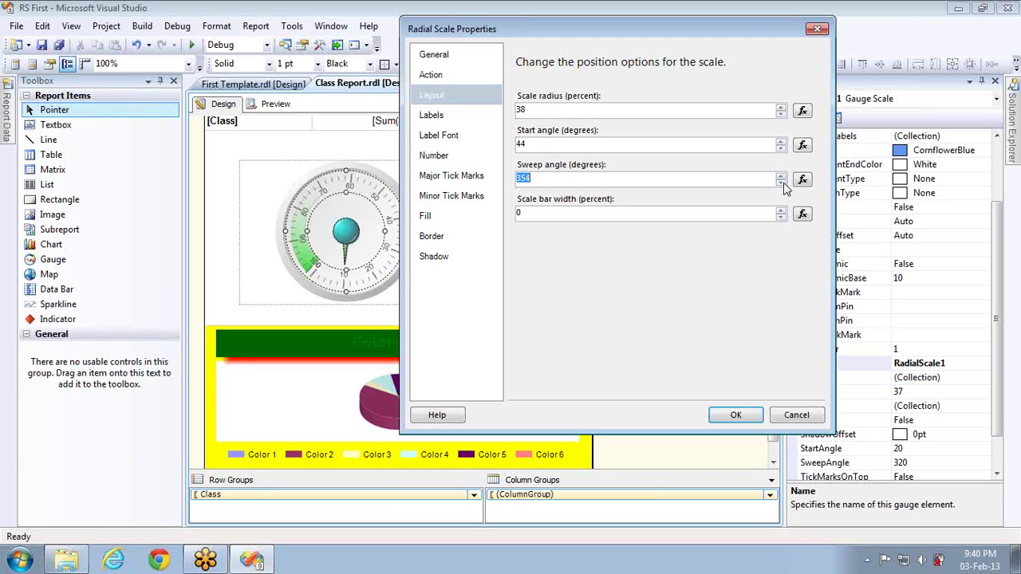
click(783, 183)
click(783, 184)
- Set the radial scale's bar width to 9 percent
click(781, 212)
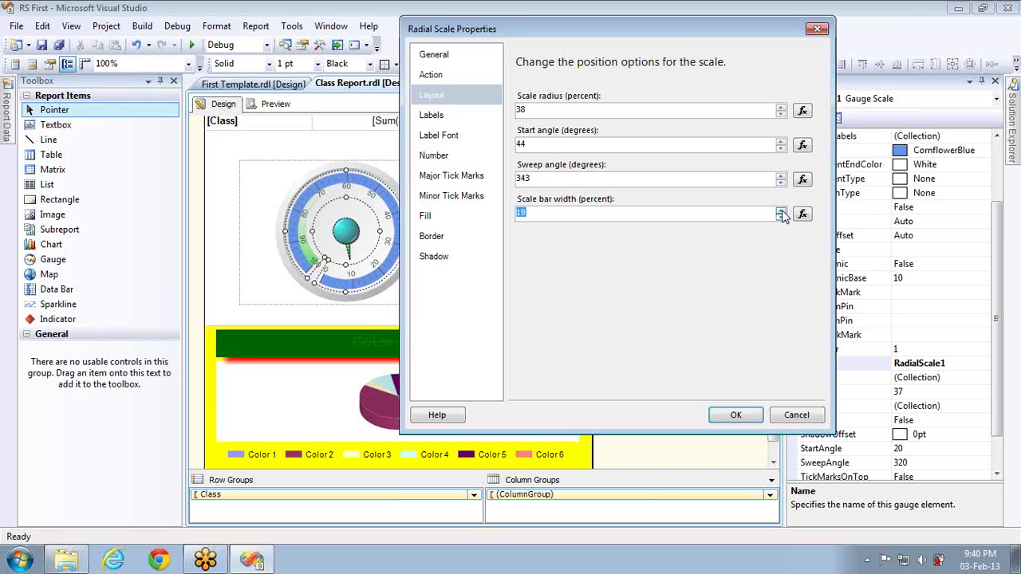
click(784, 217)
click(784, 217)
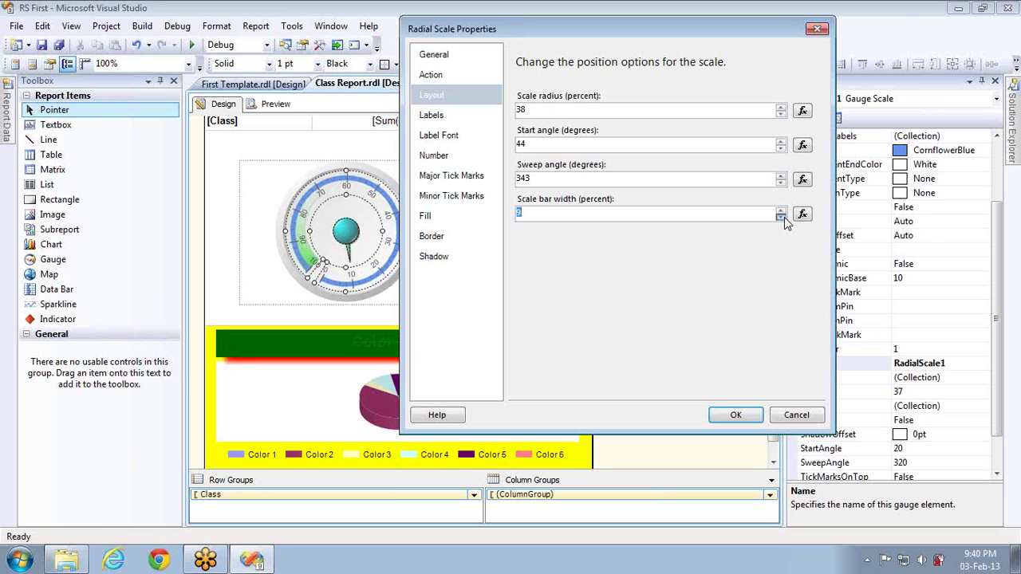
- Try hiding the scale labels and switching off the labels at the end of the scale
click(436, 114)
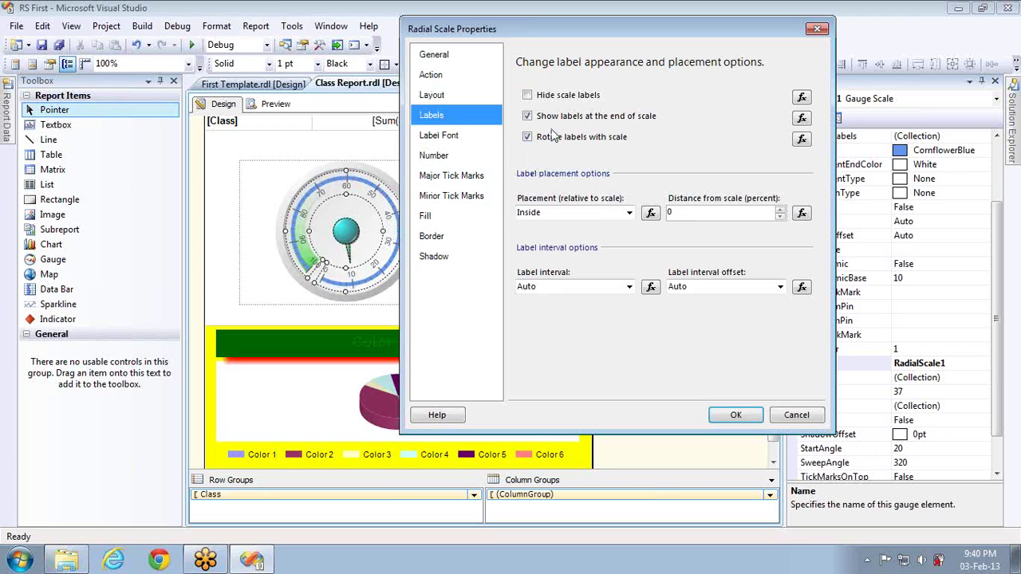
click(528, 95)
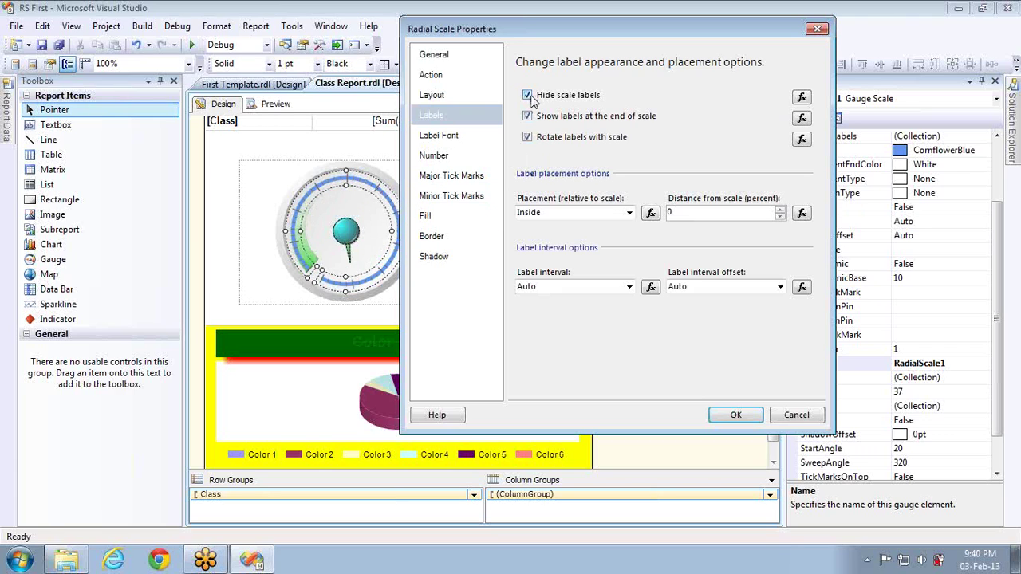
click(528, 95)
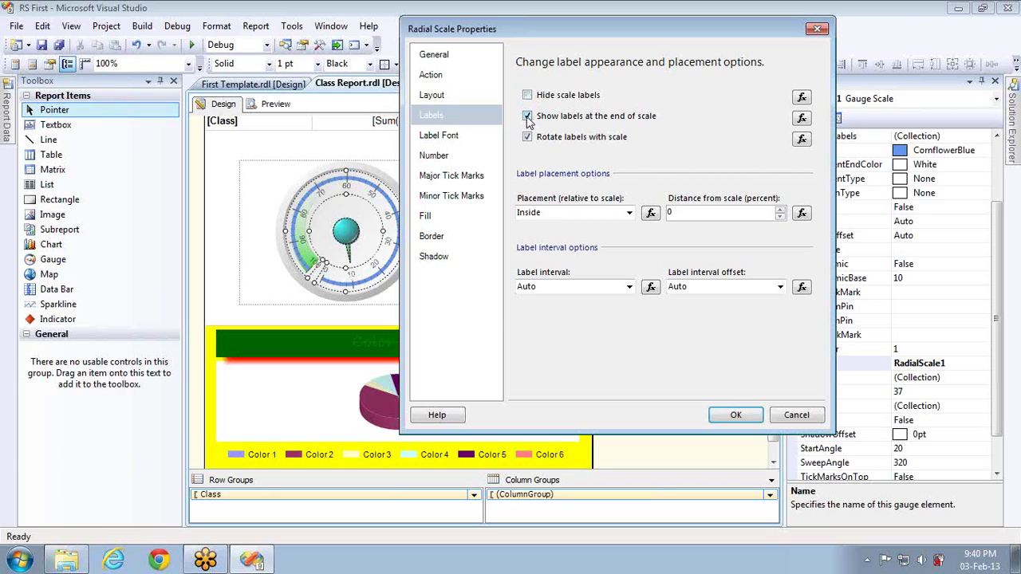
click(527, 117)
click(527, 117)
click(527, 116)
click(528, 116)
click(527, 117)
- Turn off rotation of the labels with the scale
click(528, 137)
click(528, 138)
click(527, 137)
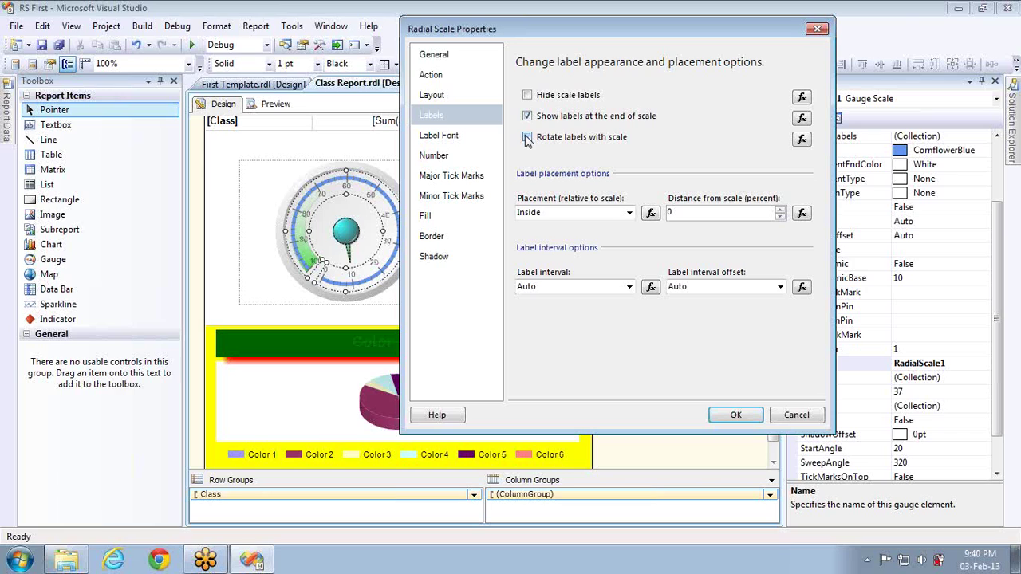
- Try toggling rotation of the labels with the scale and leave it switched on
click(528, 137)
click(528, 137)
click(527, 137)
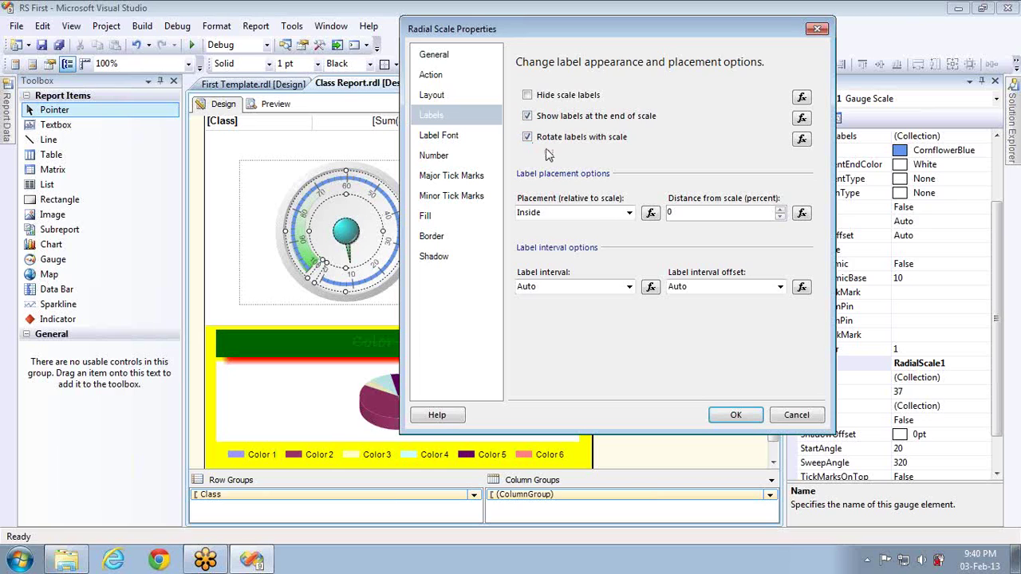
- Try the Outside and Cross label placements relative to the scale and return to Inside
click(627, 214)
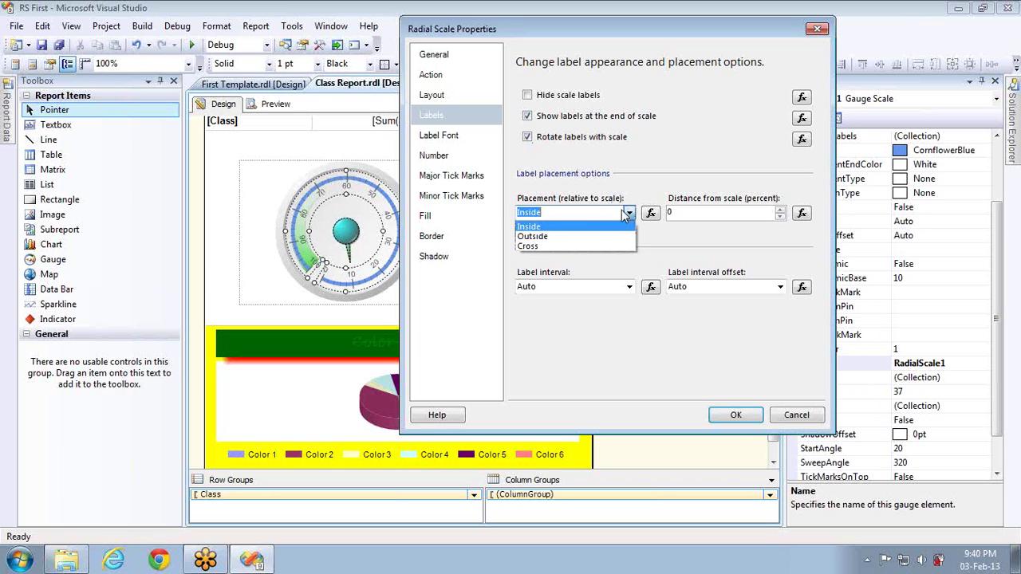
click(571, 236)
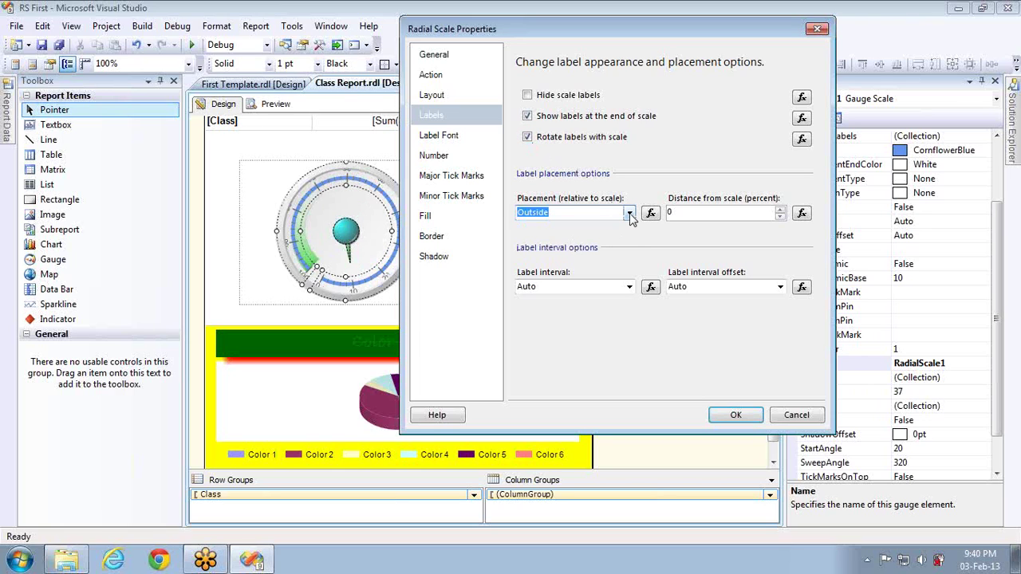
click(629, 213)
click(582, 247)
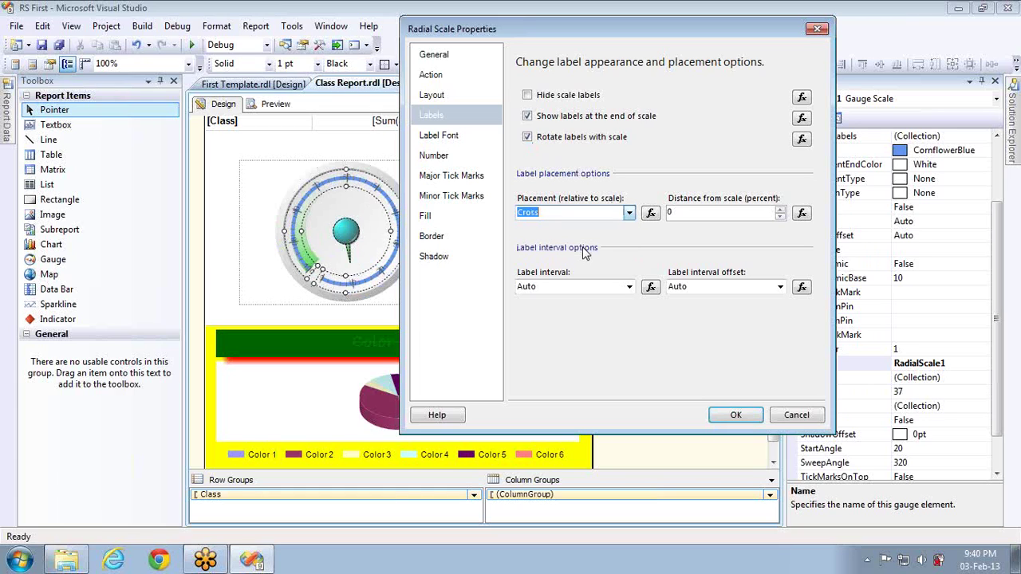
click(629, 213)
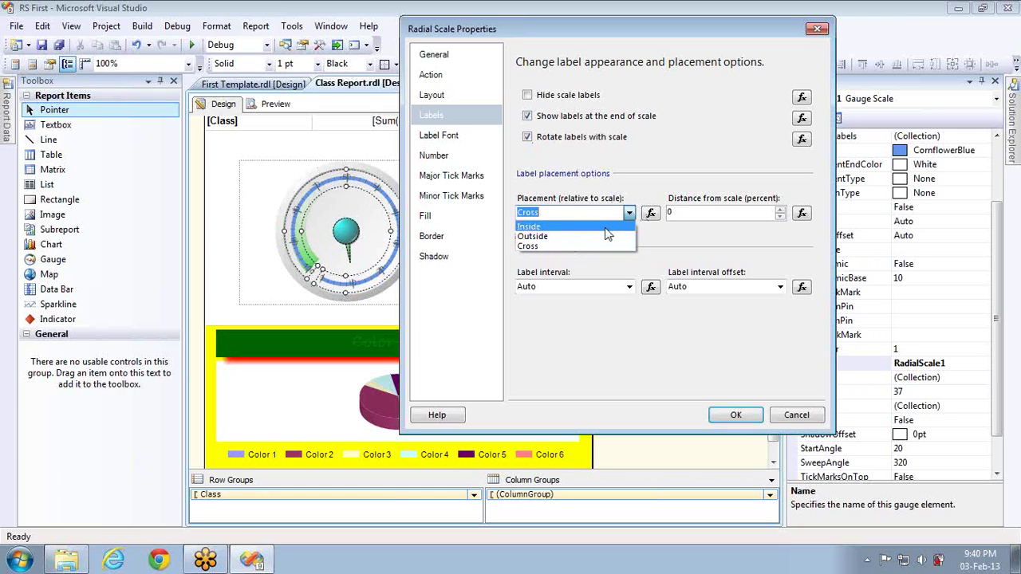
click(610, 227)
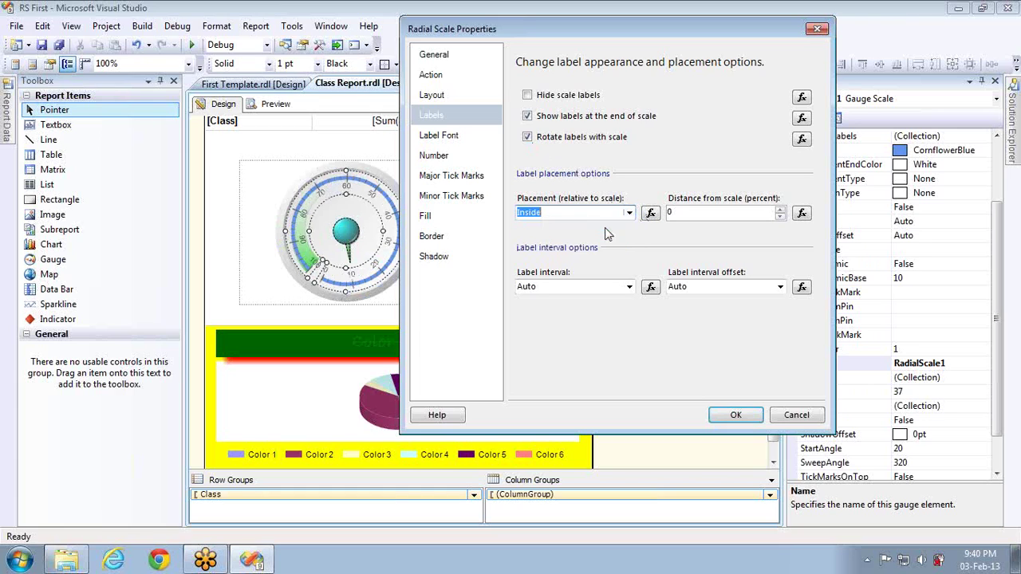
- Try a distance of 16 percent between the labels and the scale
click(781, 211)
click(780, 212)
click(780, 212)
click(780, 212)
click(780, 211)
click(780, 212)
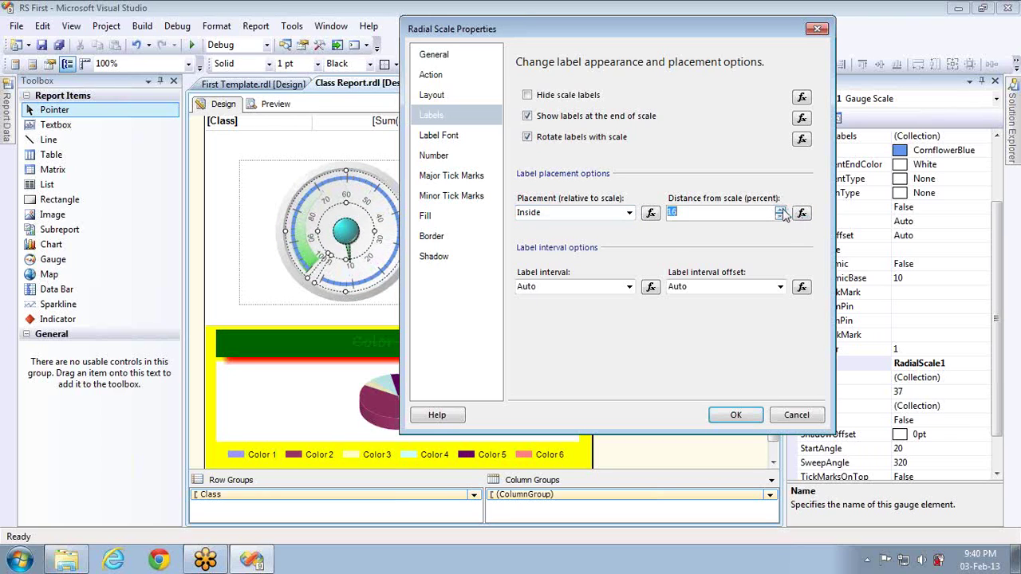
- Set the labels' distance from the scale to -2 percent
click(780, 216)
click(780, 216)
click(780, 216)
click(780, 216)
click(782, 217)
click(781, 217)
click(781, 217)
click(781, 217)
- Check the label interval choices and the label font options of the radial scale
click(629, 288)
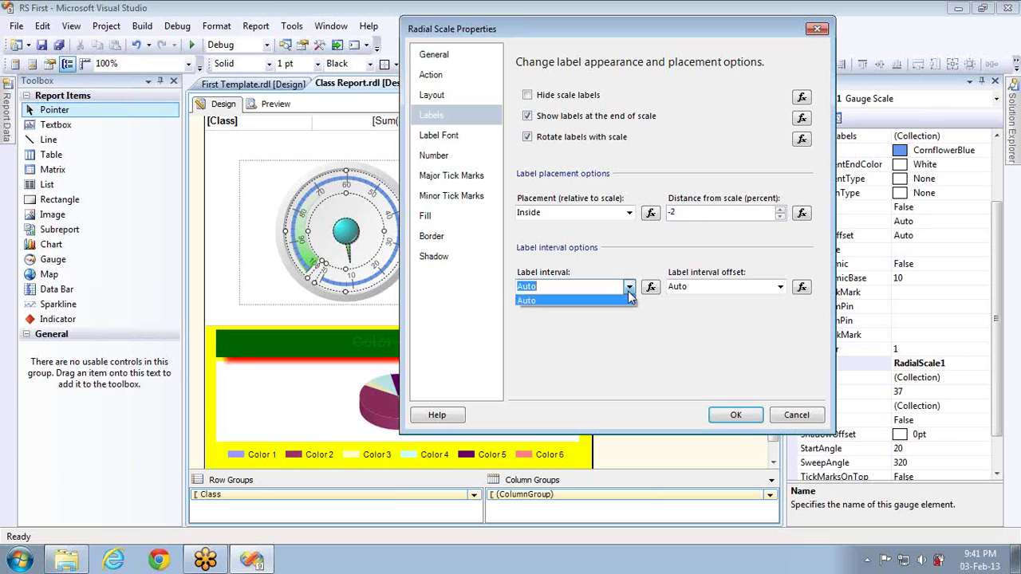
click(750, 288)
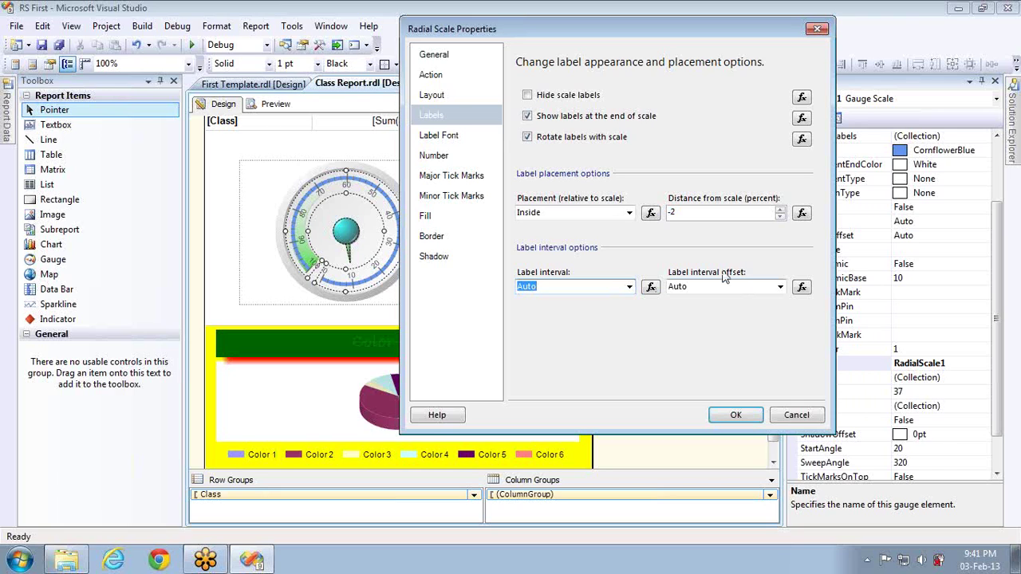
click(459, 142)
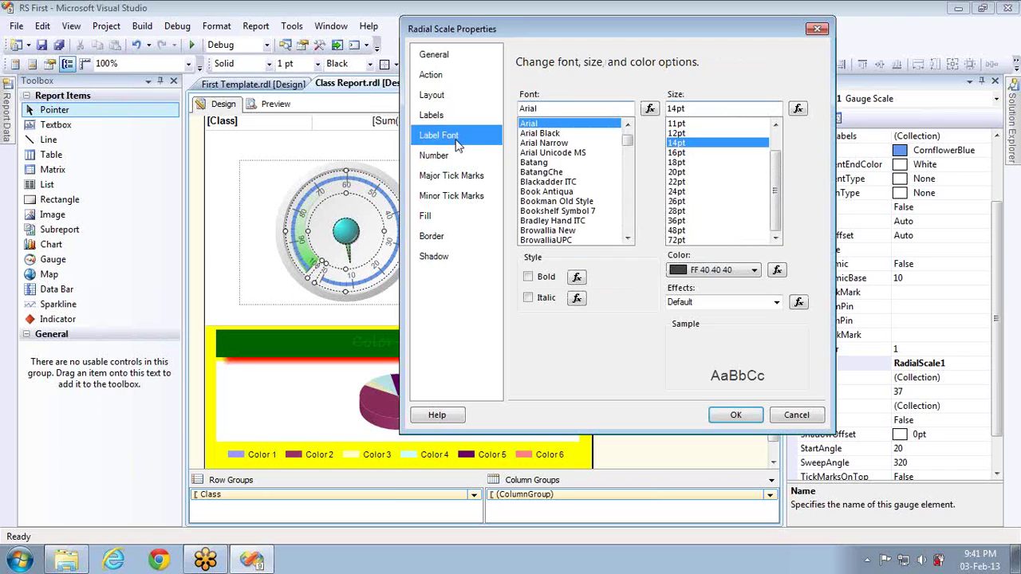
- Try the Number and Currency formats on the scale labels
click(453, 156)
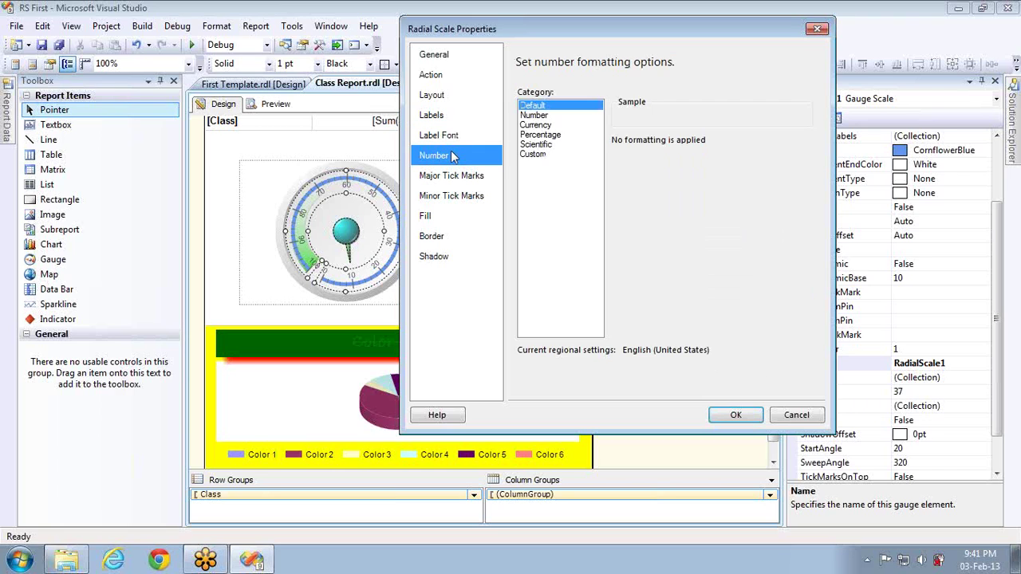
click(535, 116)
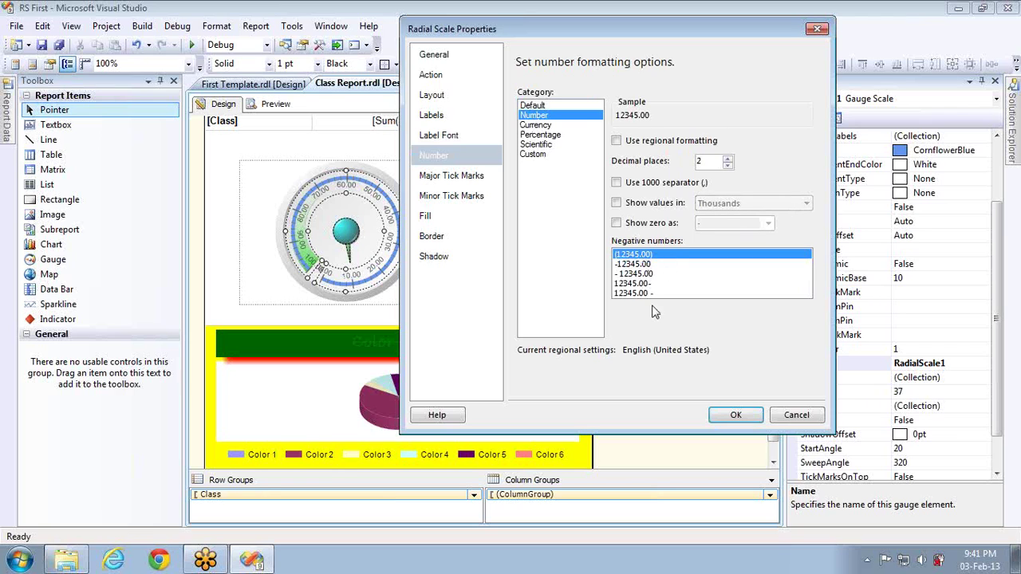
click(535, 125)
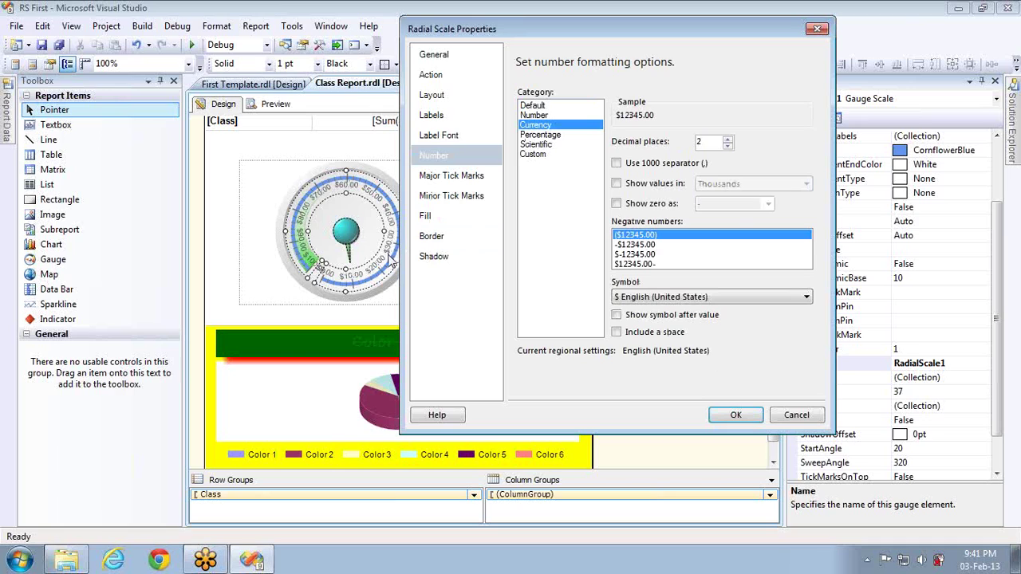
- Format the scale labels as Percentage with 0 decimal places and try including a space
click(540, 134)
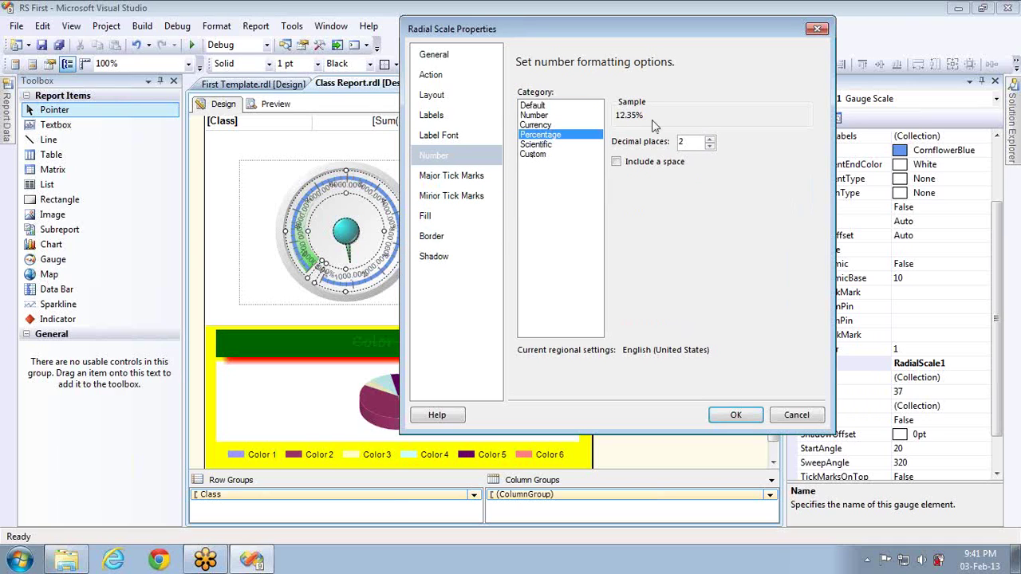
click(710, 147)
click(710, 147)
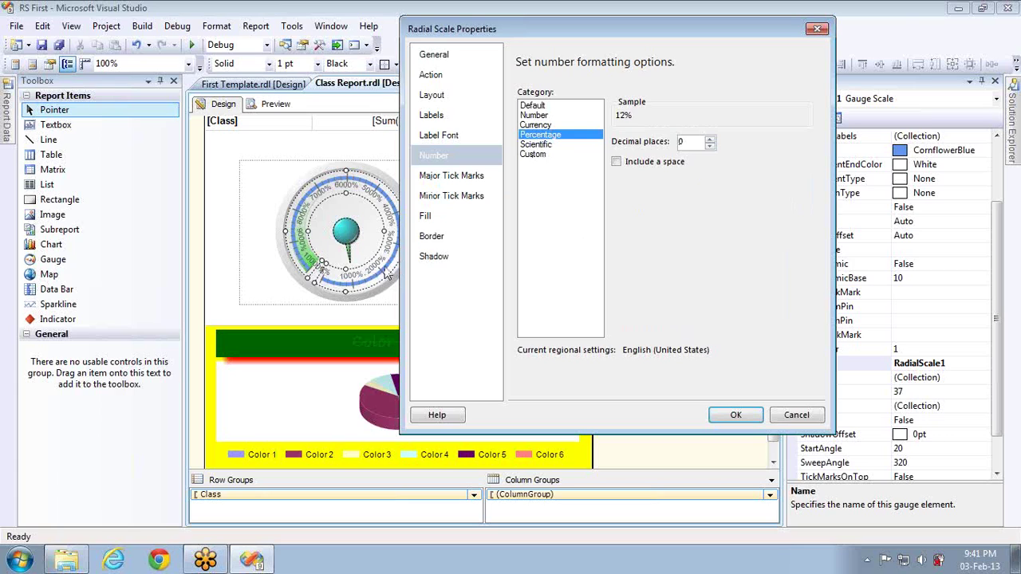
click(617, 163)
click(617, 162)
click(617, 162)
click(617, 162)
- Try hiding the scale's major tick marks and show them again
click(443, 179)
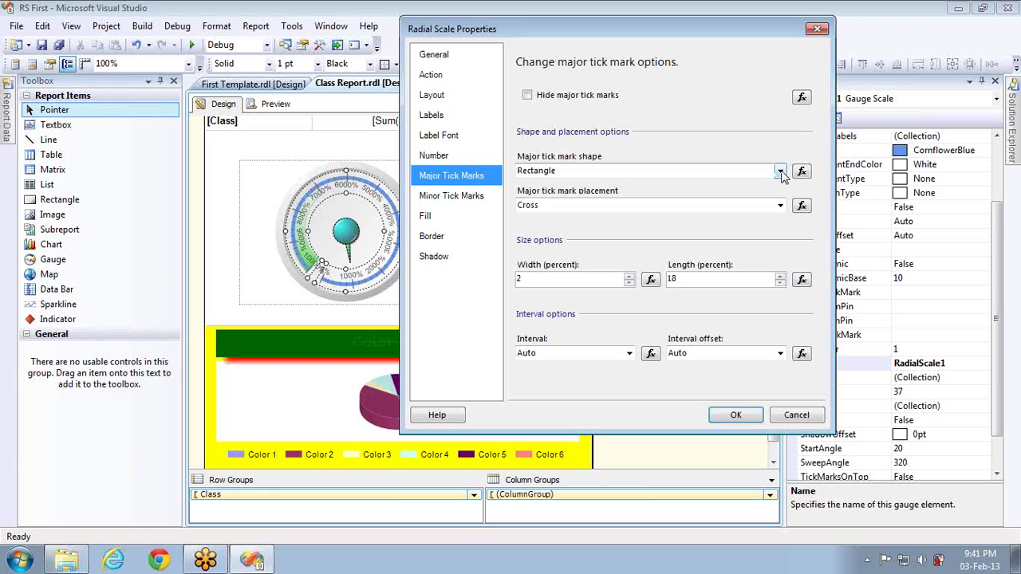
click(527, 95)
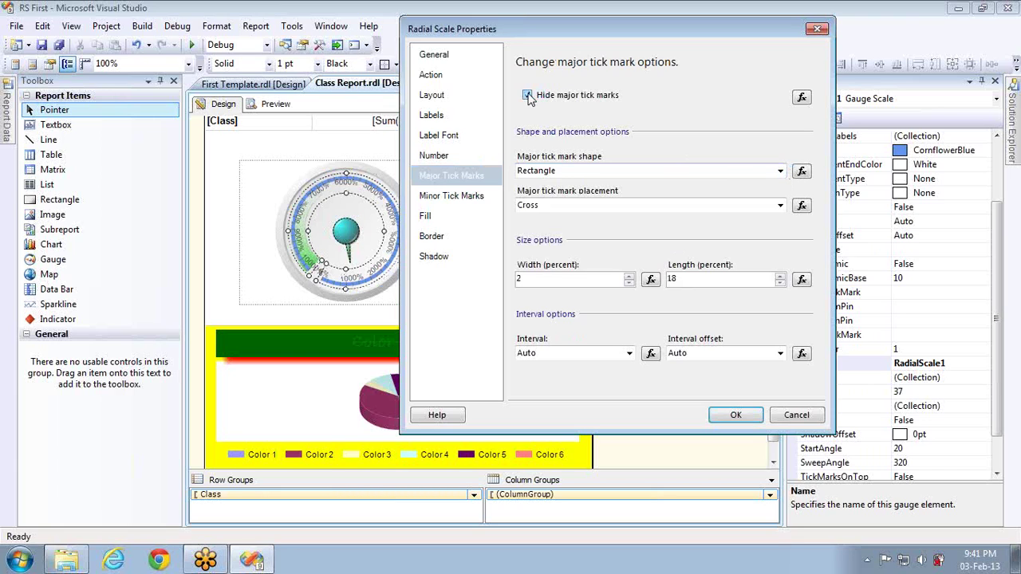
click(527, 95)
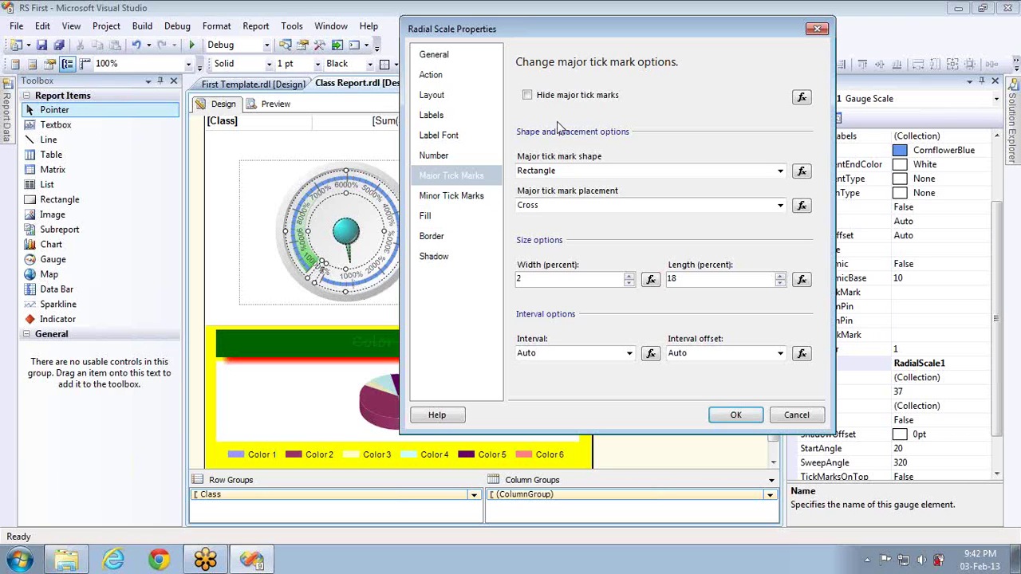
click(527, 95)
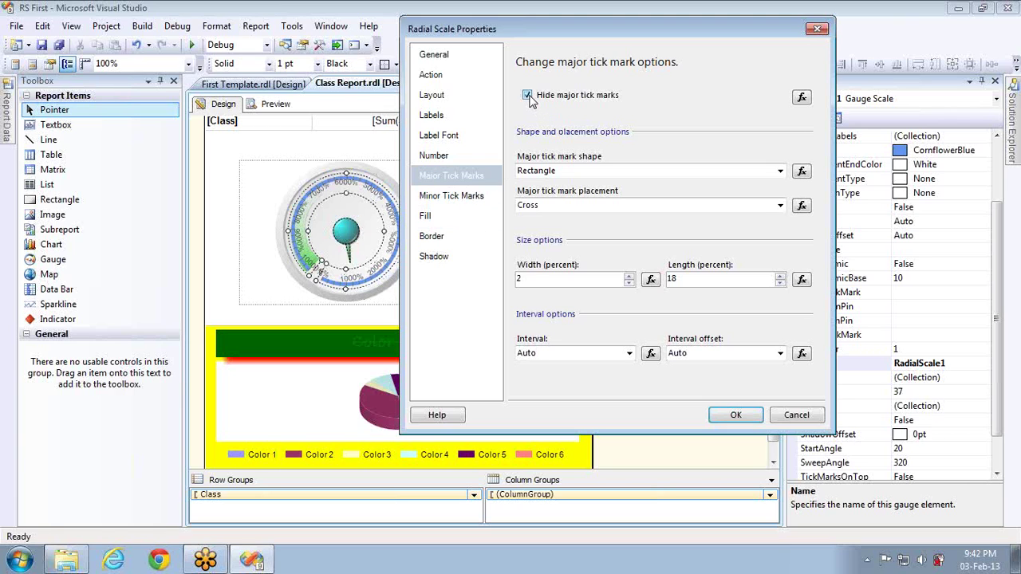
click(527, 95)
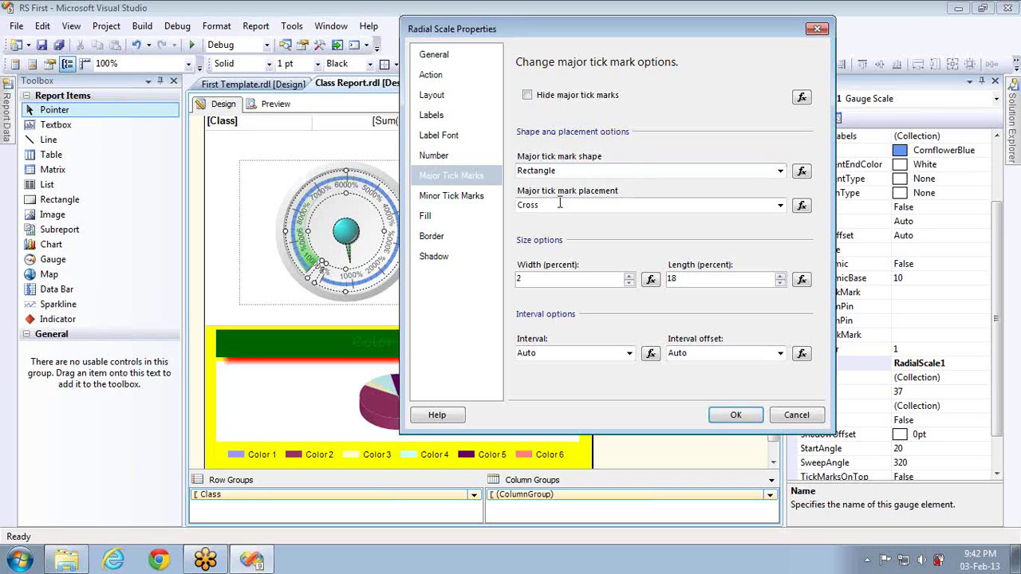
- Try placing the major tick marks Inside the scale and switch their placement to Outside
click(781, 206)
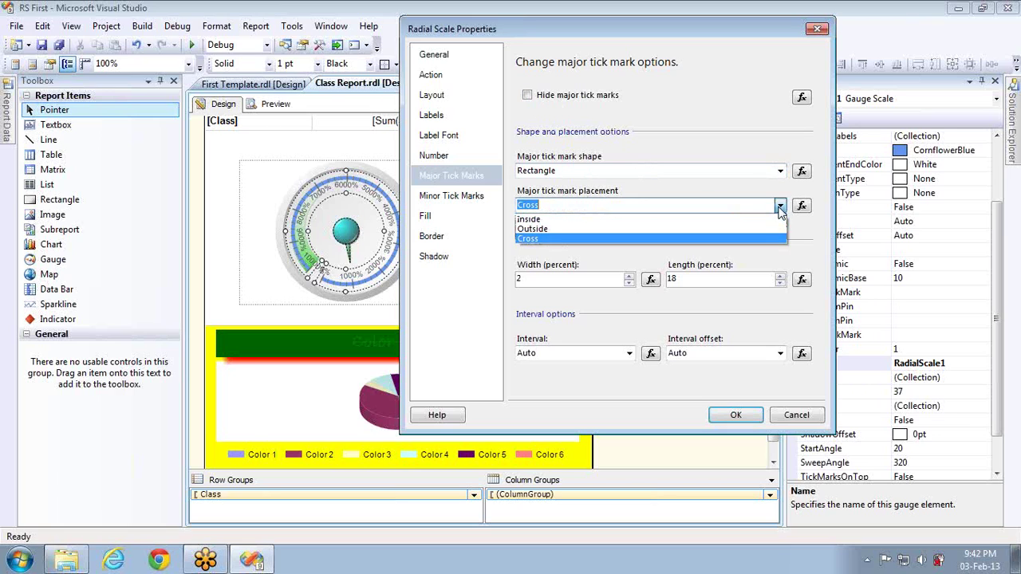
click(731, 220)
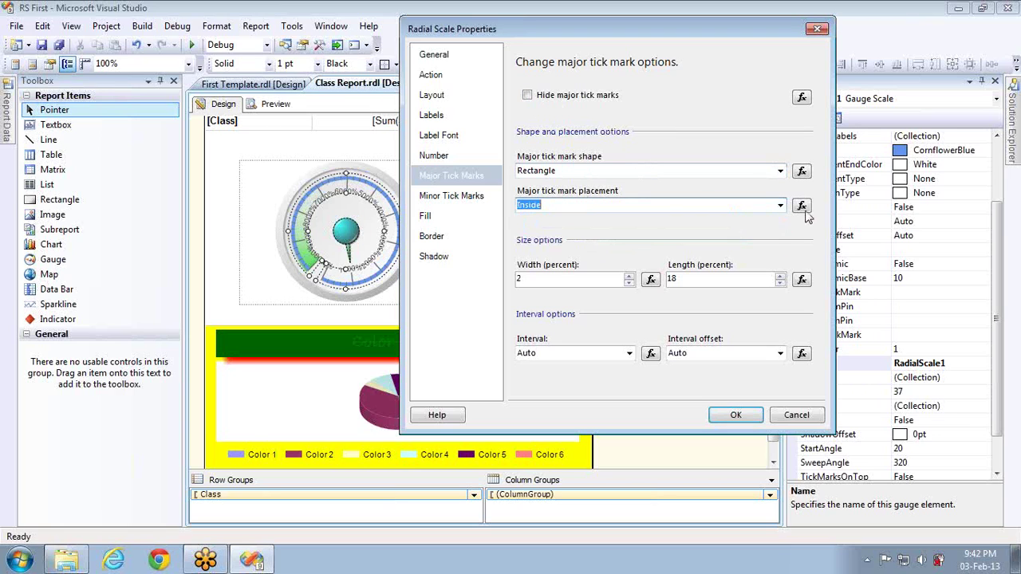
click(780, 206)
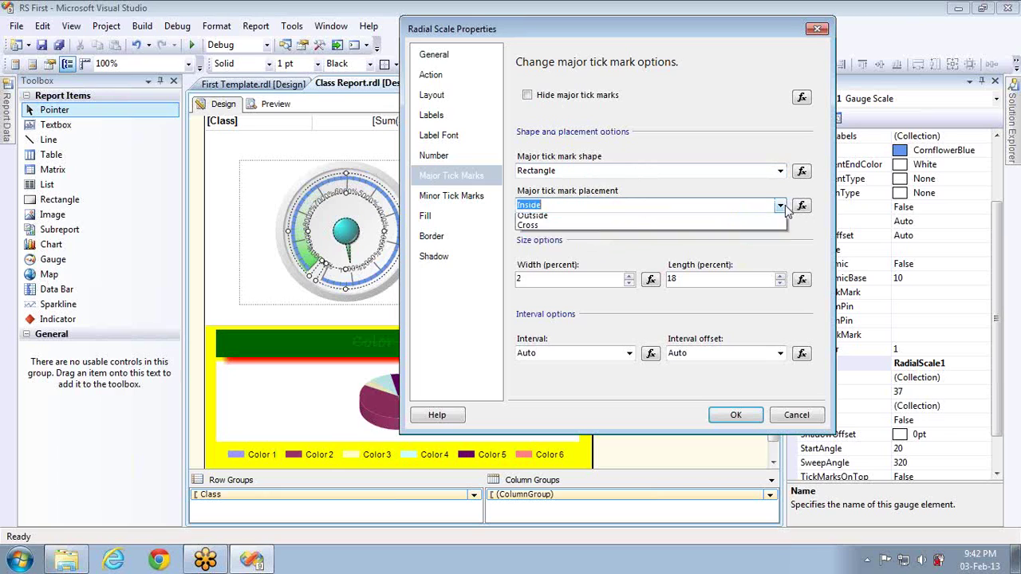
click(708, 231)
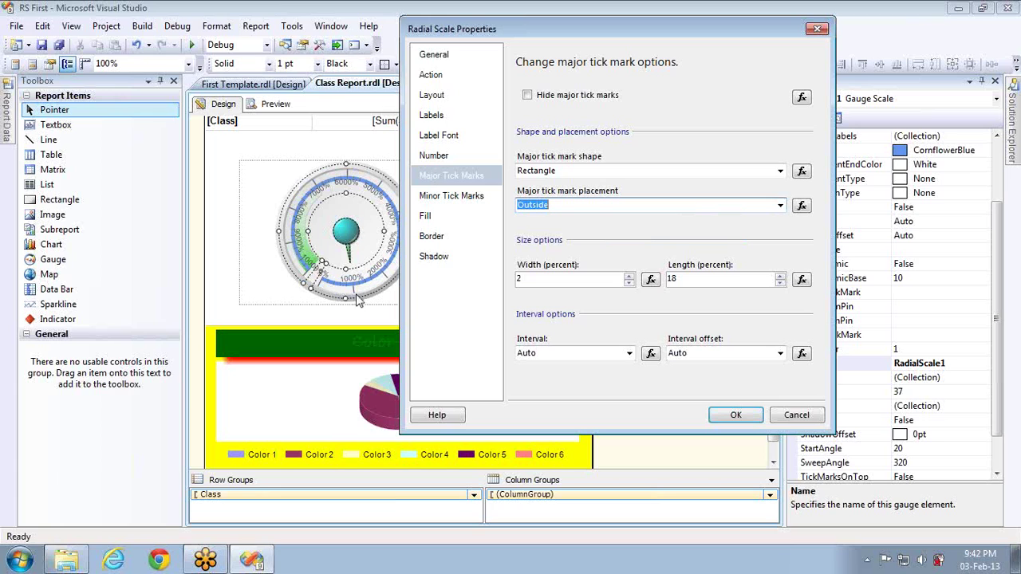
- Set the width of the major tick marks to 19 percent
click(630, 276)
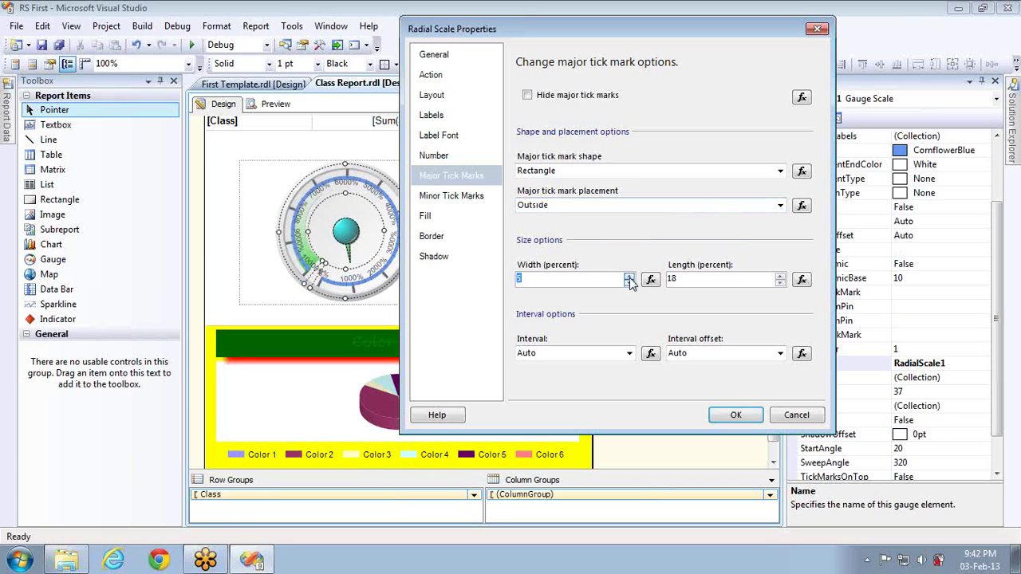
click(629, 276)
click(629, 277)
click(629, 277)
click(629, 277)
click(630, 278)
click(629, 278)
click(630, 278)
click(629, 278)
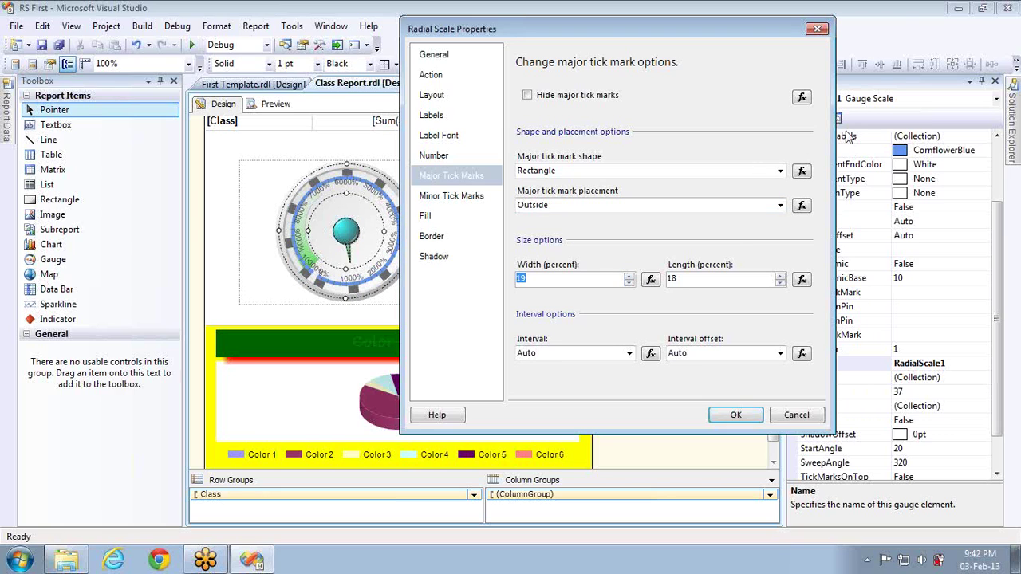
- Set the length of the major tick marks to 33 percent
click(780, 276)
click(781, 276)
click(780, 277)
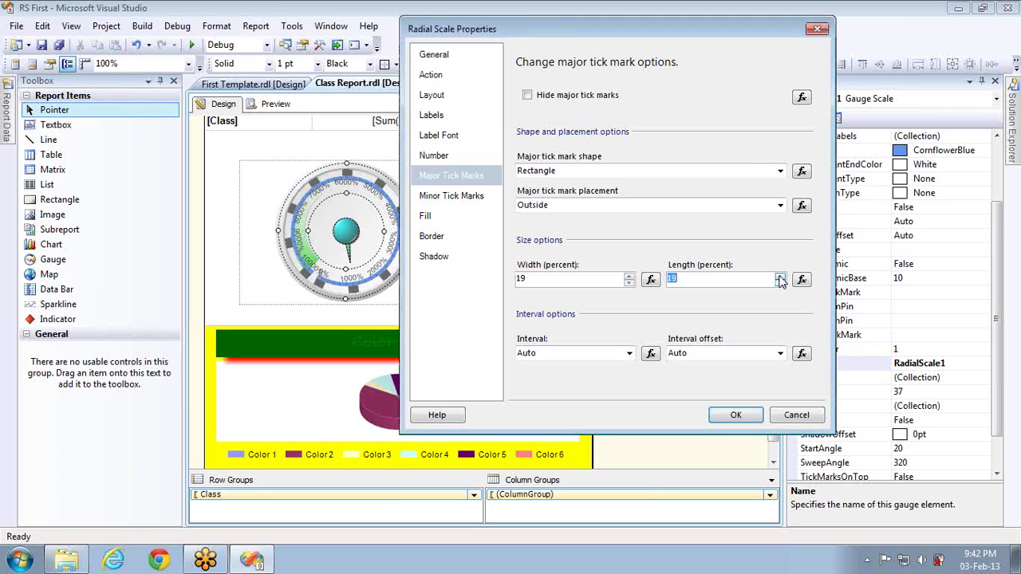
click(780, 276)
click(781, 276)
click(781, 276)
click(780, 277)
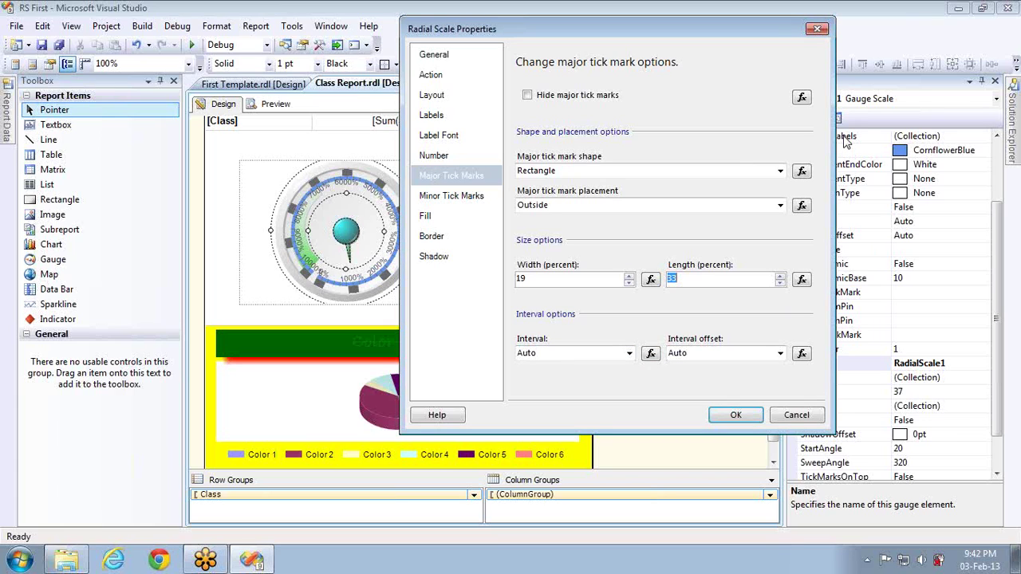
- Reduce the width of the major tick marks to 1 percent
click(628, 283)
click(629, 283)
click(629, 283)
click(629, 284)
click(628, 283)
click(628, 284)
click(629, 283)
click(629, 283)
click(629, 283)
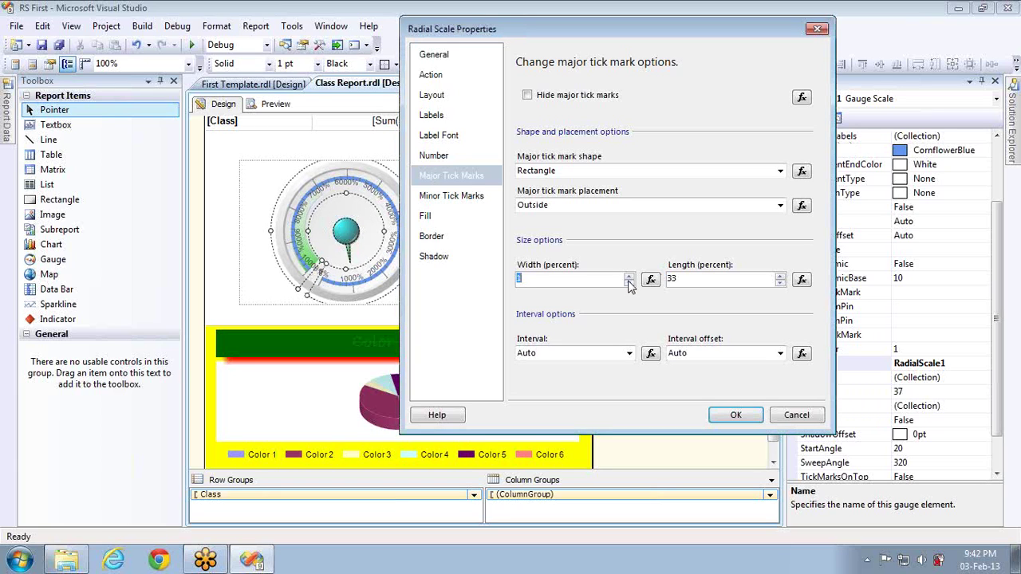
- Reduce the length of the major tick marks to 23 percent
click(780, 283)
click(780, 283)
click(780, 283)
click(781, 283)
click(781, 283)
click(780, 283)
click(780, 283)
click(780, 283)
click(781, 283)
click(780, 283)
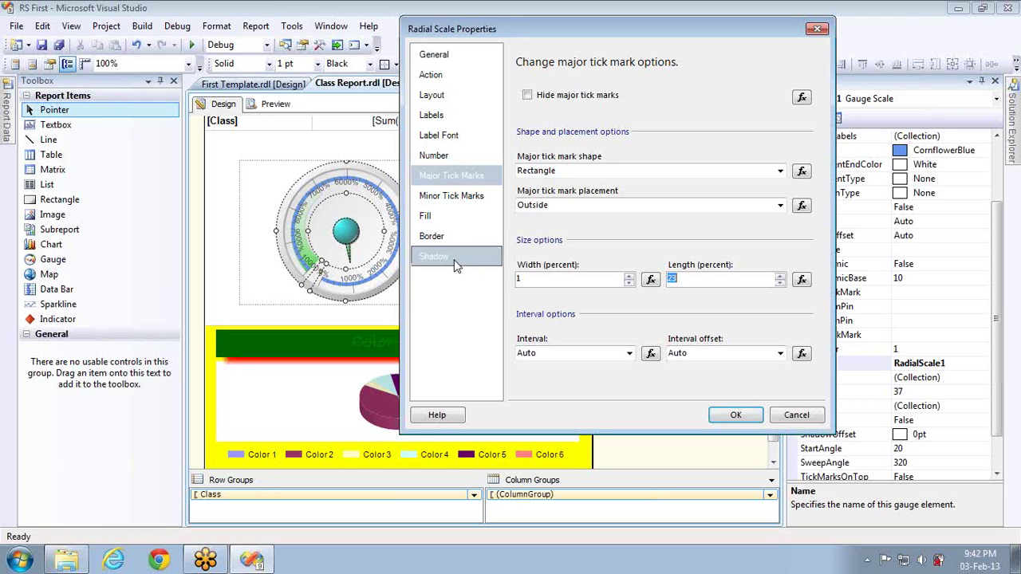
- Try hiding the scale's minor tick marks, and discard all changes to the radial scale properties
click(450, 203)
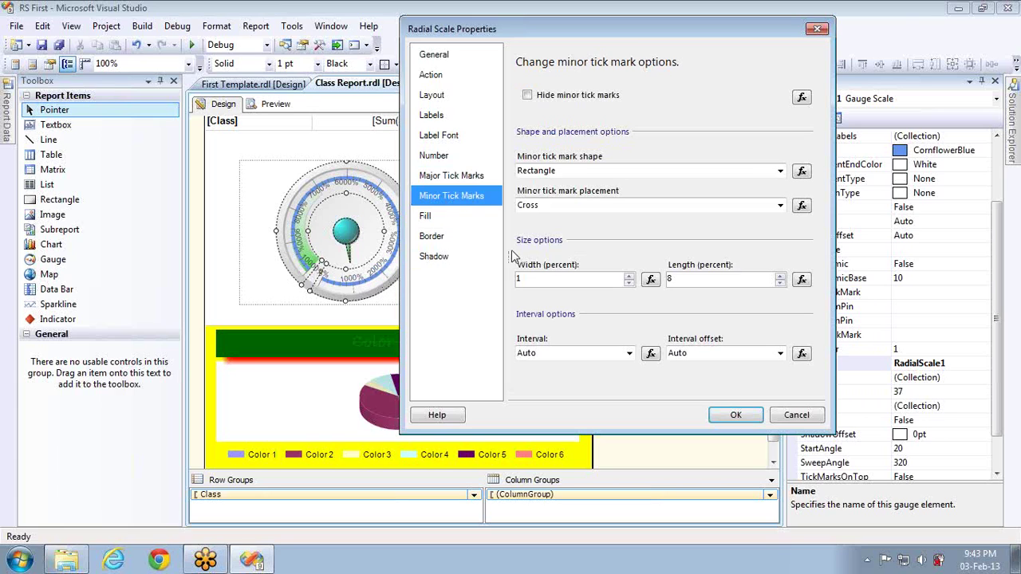
click(528, 95)
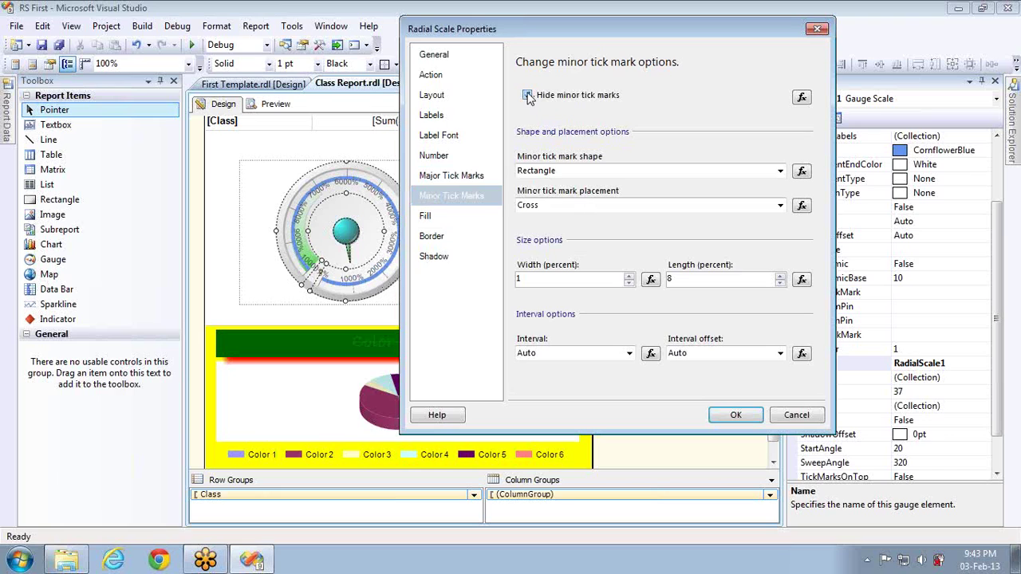
click(528, 95)
click(527, 95)
click(438, 219)
click(794, 415)
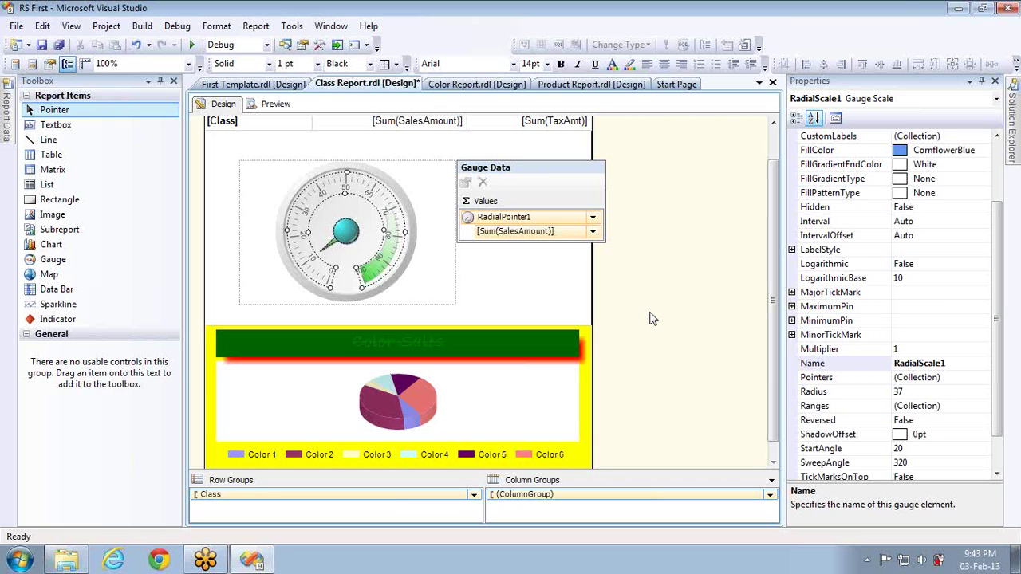
- Delete all report items from the body of the Class Report
click(515, 302)
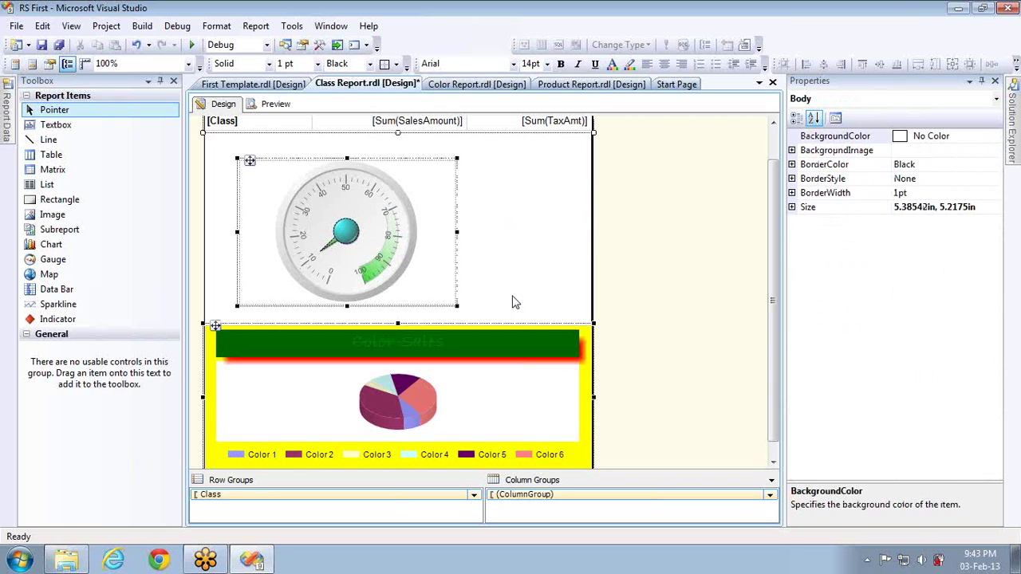
key(ctrl+a)
key(Delete)
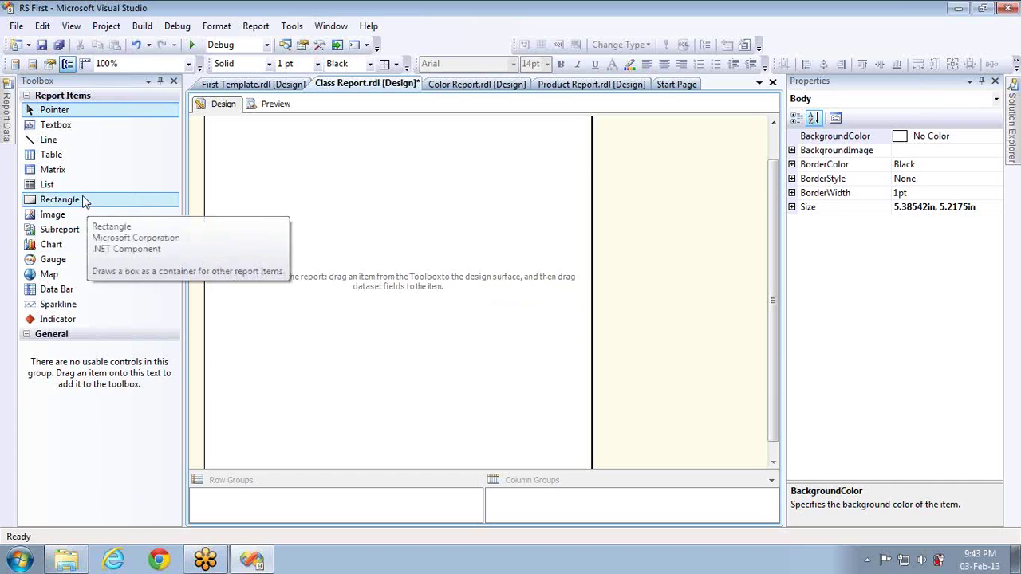
- Add a list to the report body, enlarge its height and width, and move it to the body's upper-left corner
drag(80, 185, 253, 172)
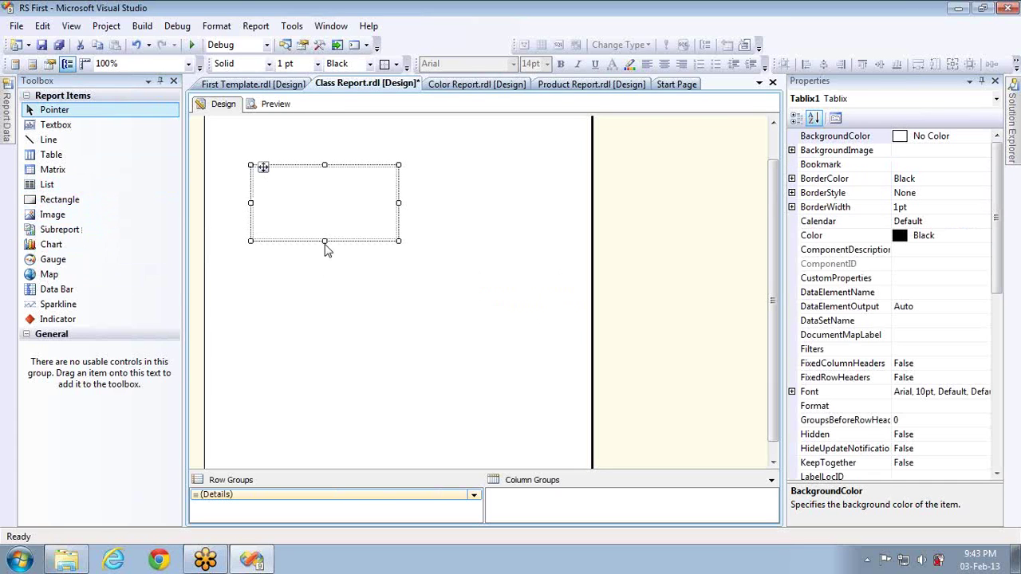
drag(325, 241, 351, 476)
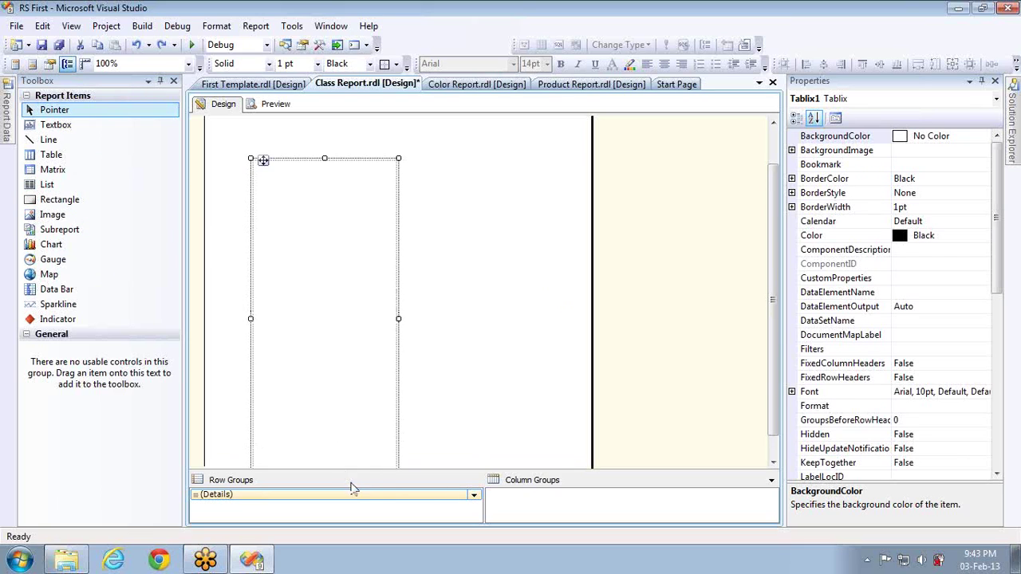
drag(399, 319, 580, 319)
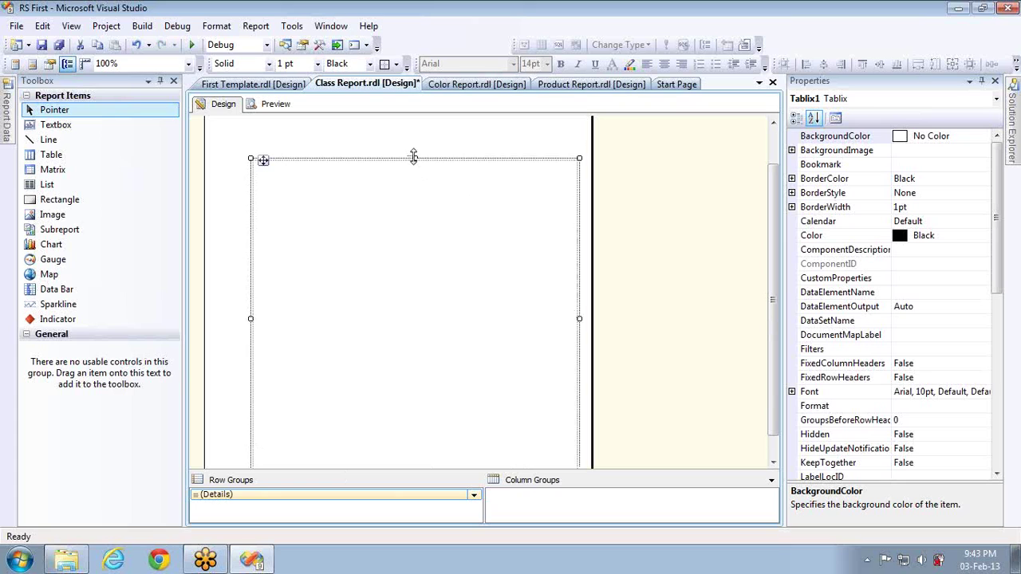
drag(413, 157, 413, 123)
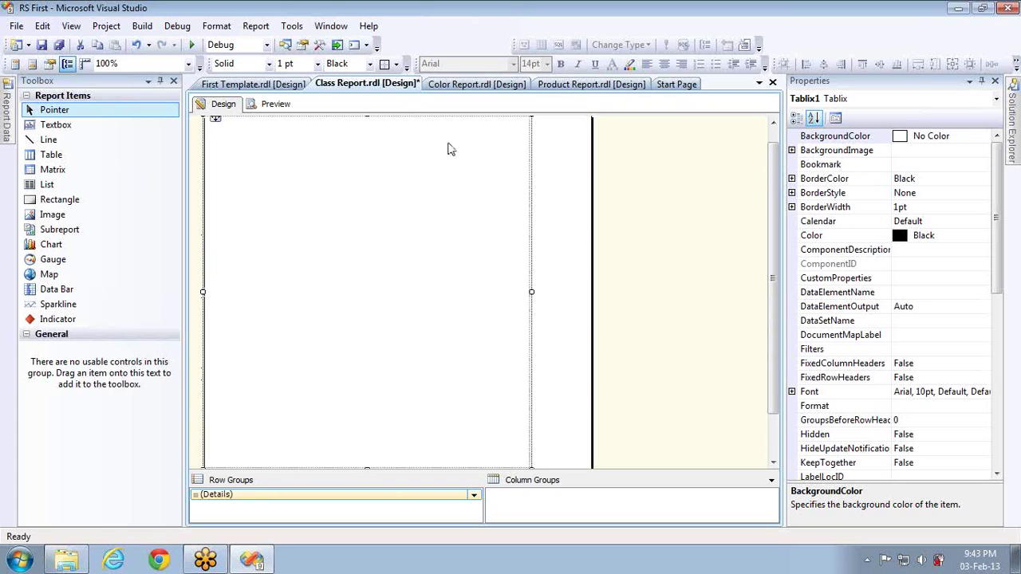
click(547, 209)
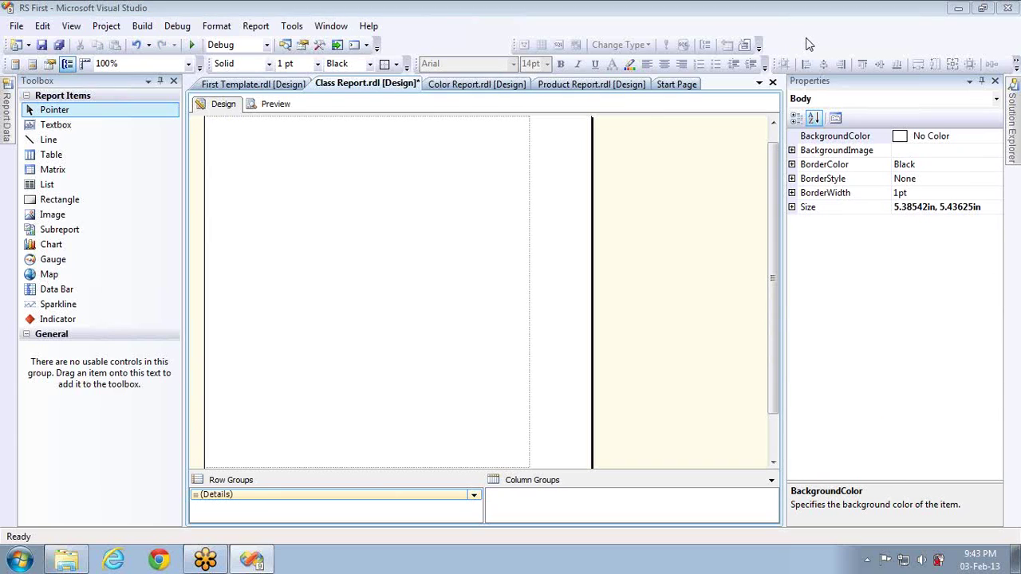
- Set the report body's size to 0,0 so that it shrinks to fit the list
click(991, 209)
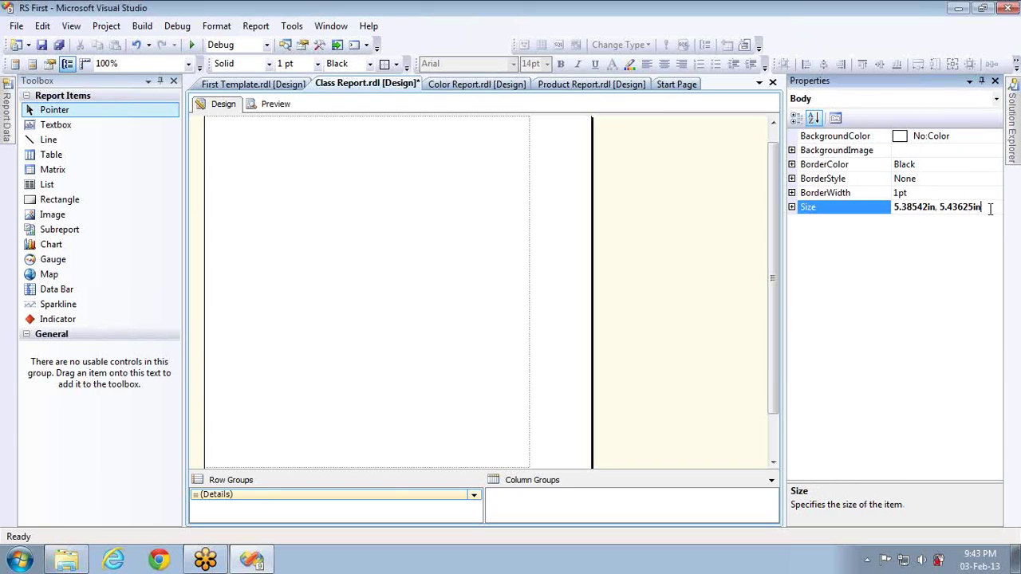
text(0,0)
key(Return)
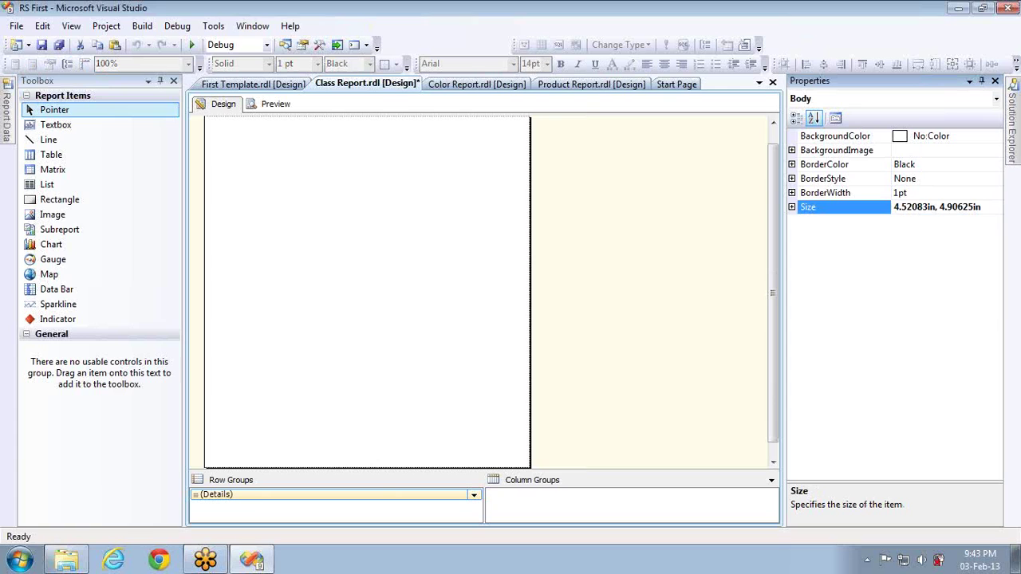
- Place a text box in the list about 0.46 in across and 0.43 in down, and paste copies of it
mouse_move(7, 119)
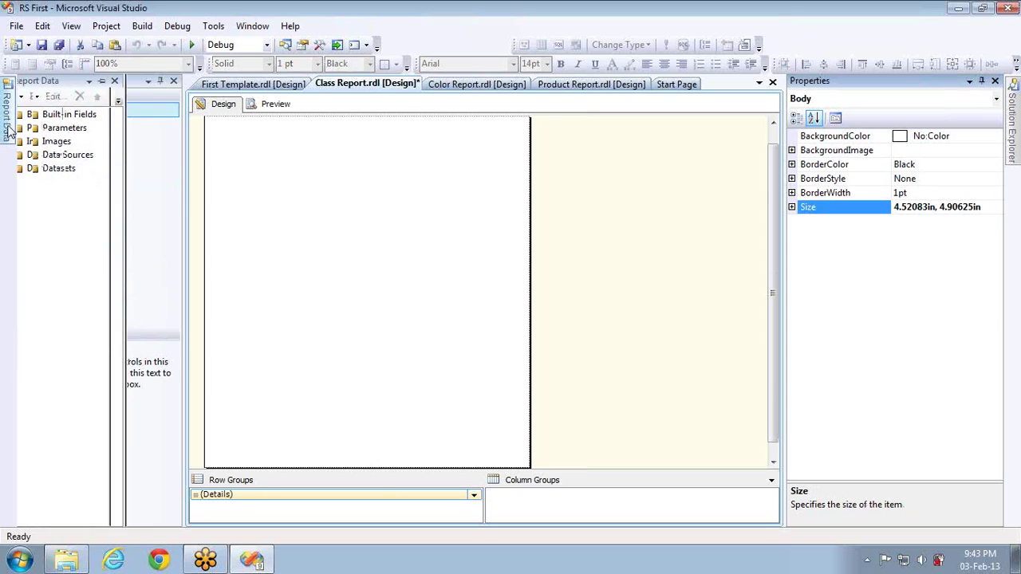
click(267, 187)
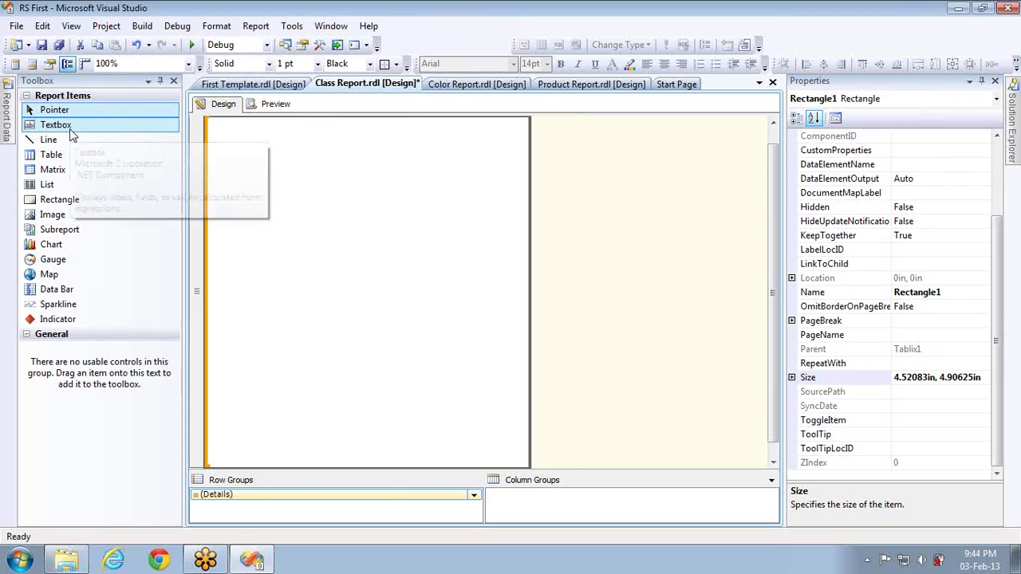
drag(72, 127, 240, 151)
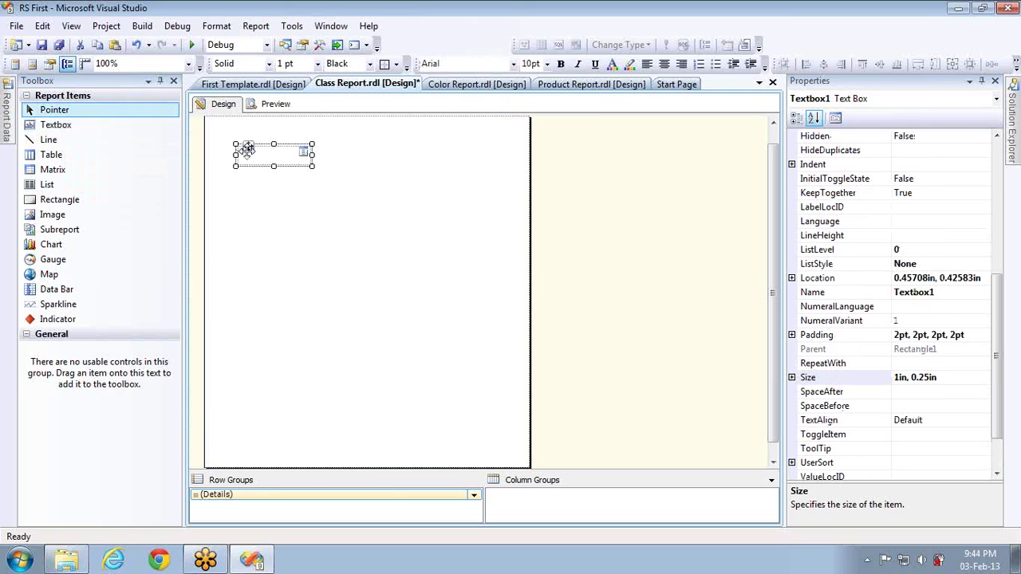
key(ctrl+v)
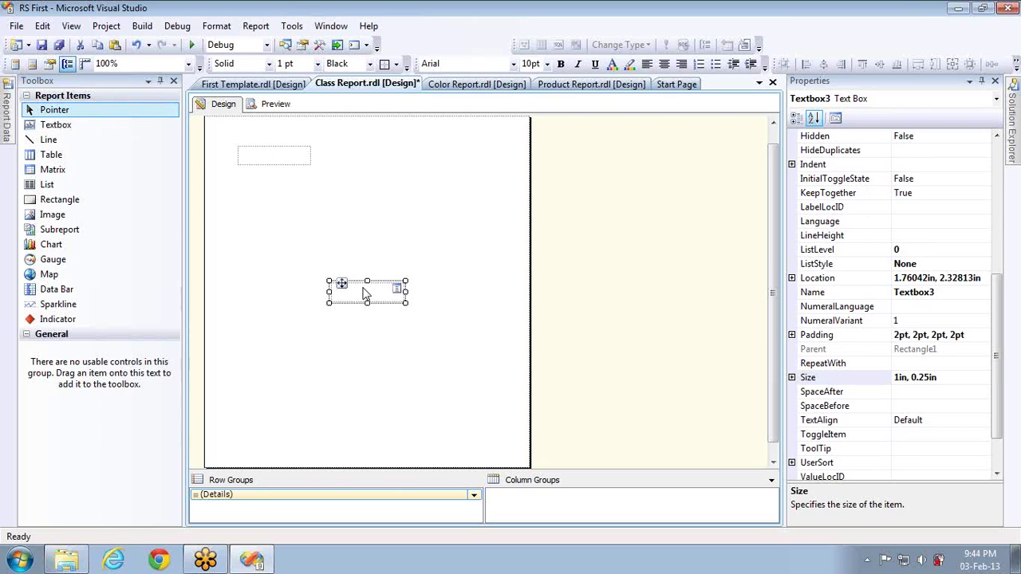
click(364, 294)
click(345, 248)
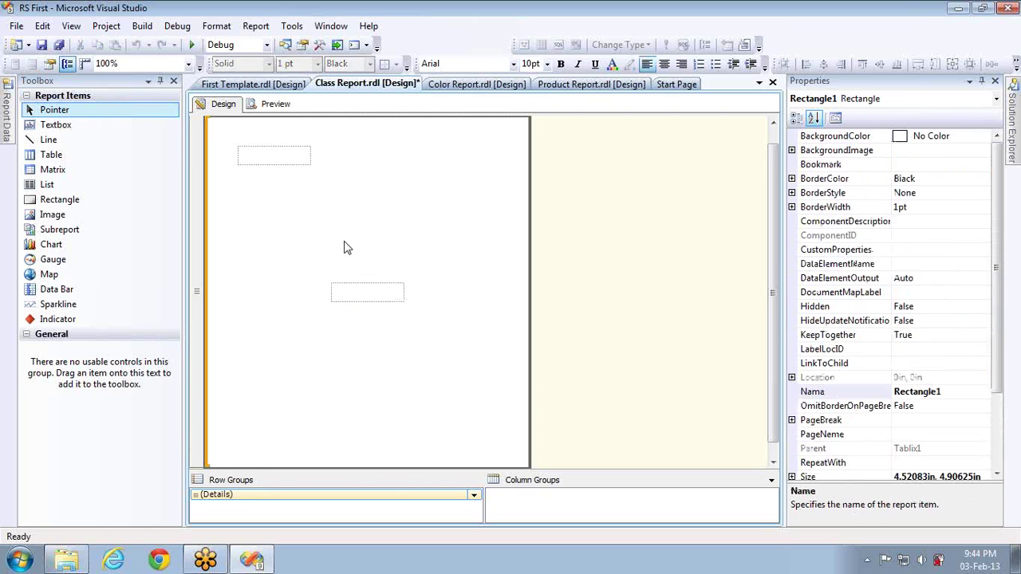
key(Tab)
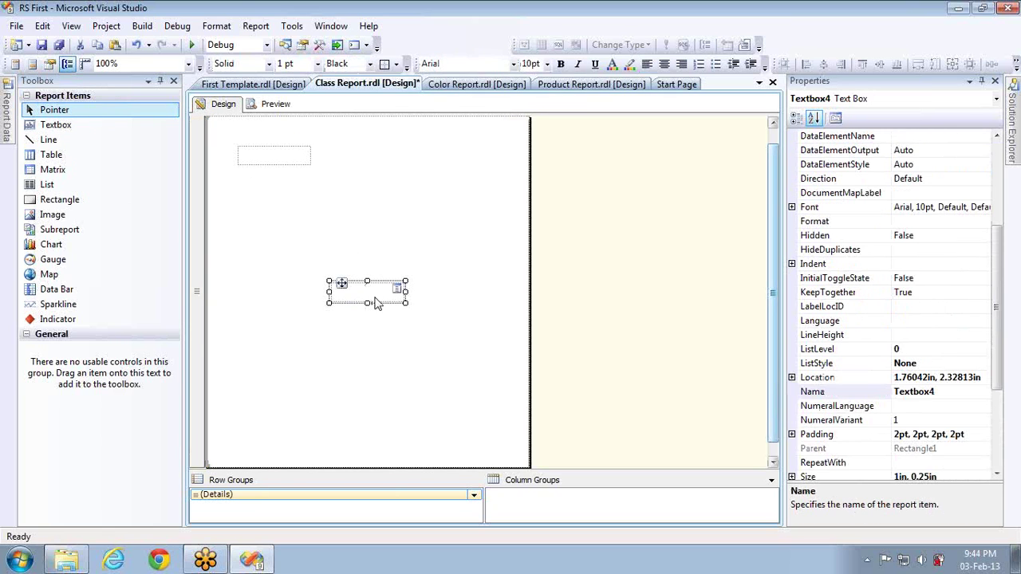
scroll(376, 303, down, 1)
key(Tab)
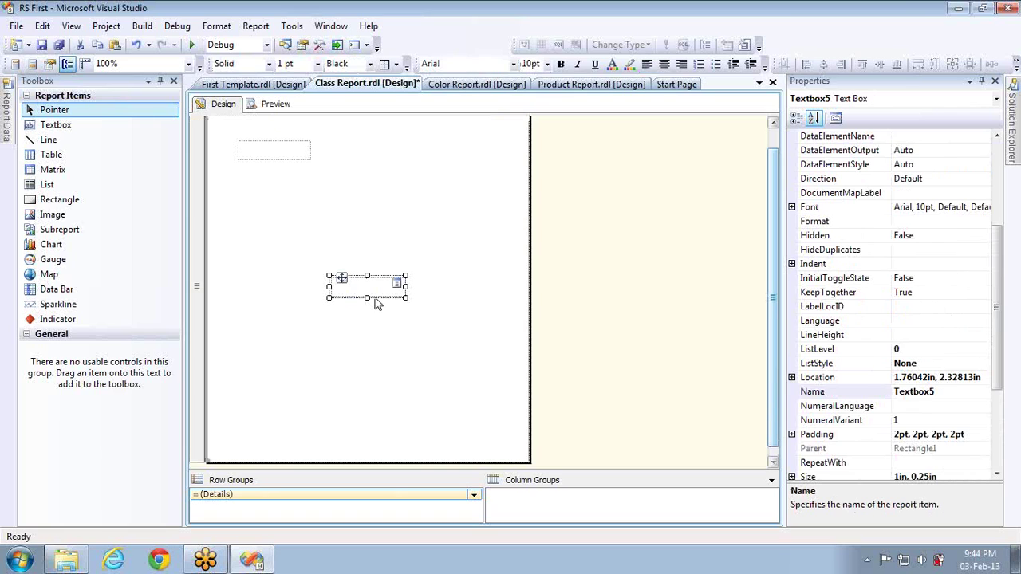
- Place another text box below the first one and left-align it and one pasted copy with the first
click(70, 125)
click(266, 201)
click(268, 155)
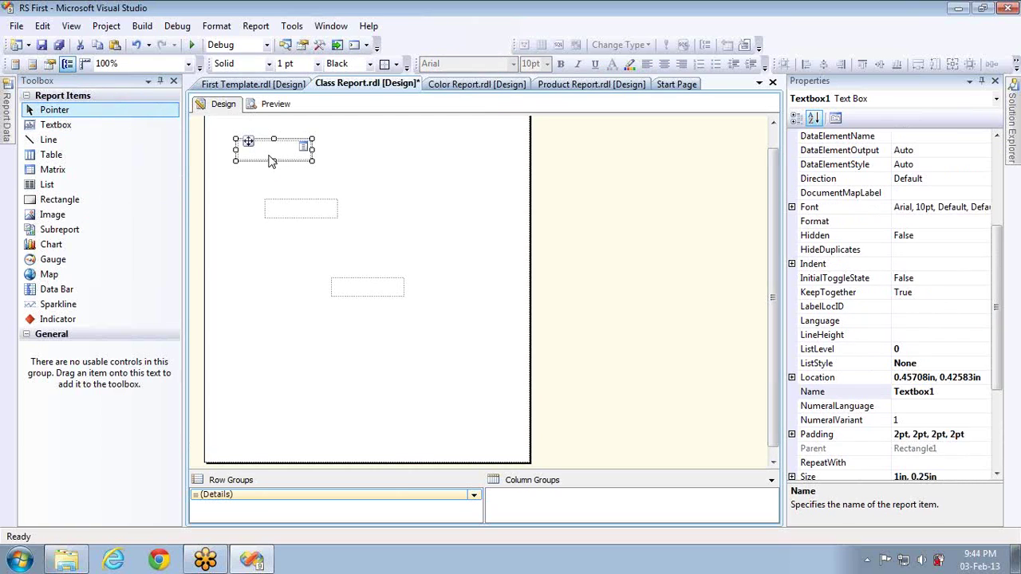
ctrl+click(291, 210)
ctrl+click(376, 293)
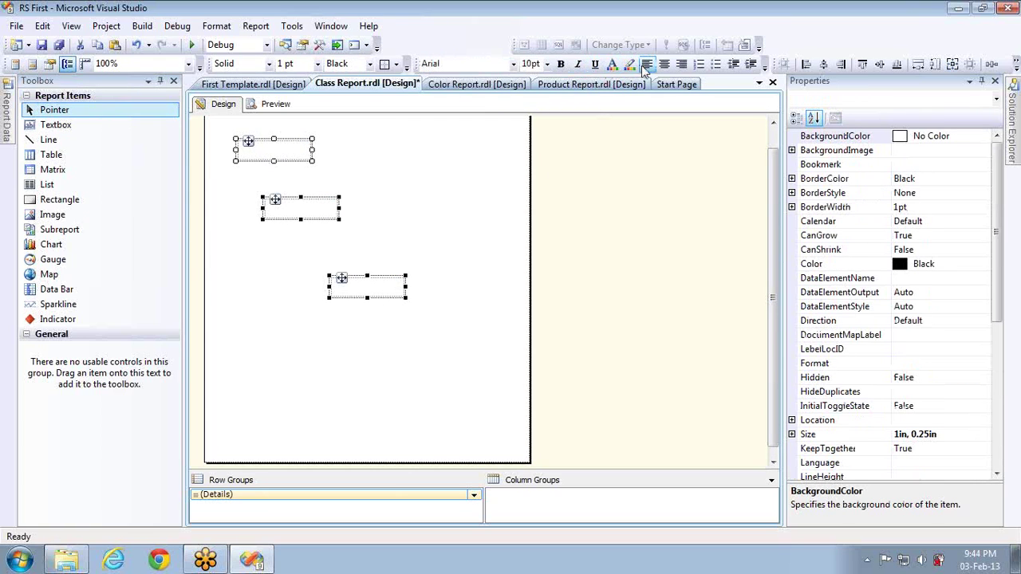
click(806, 65)
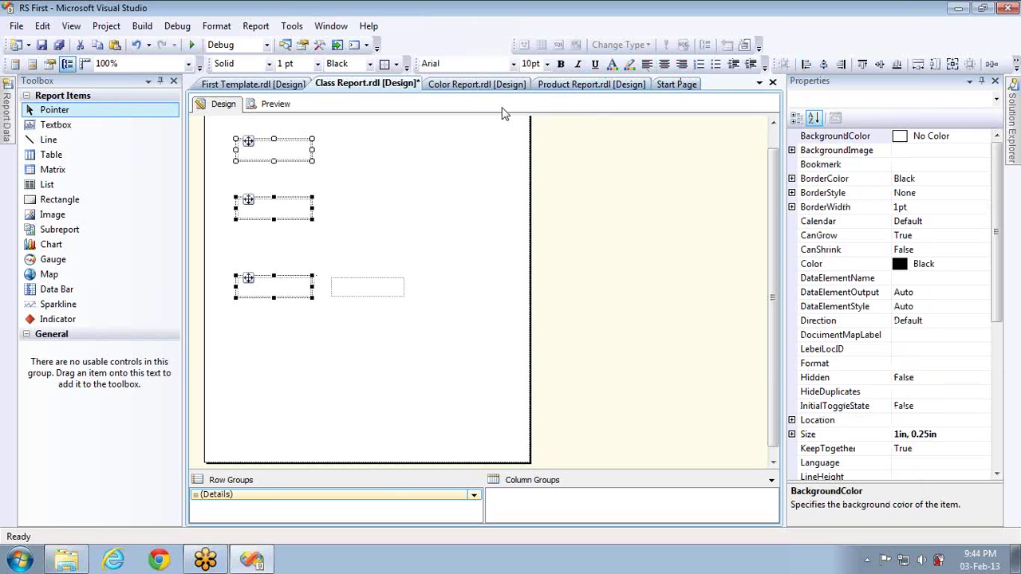
- Delete the leftover text box copy beside the aligned column
click(367, 289)
key(Escape)
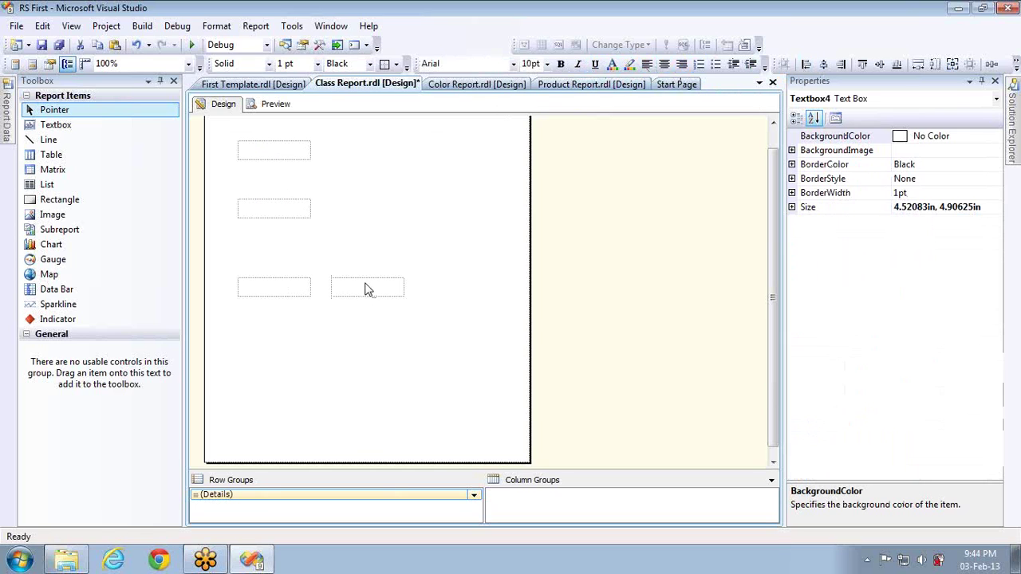
click(367, 289)
key(Escape)
click(367, 289)
key(Delete)
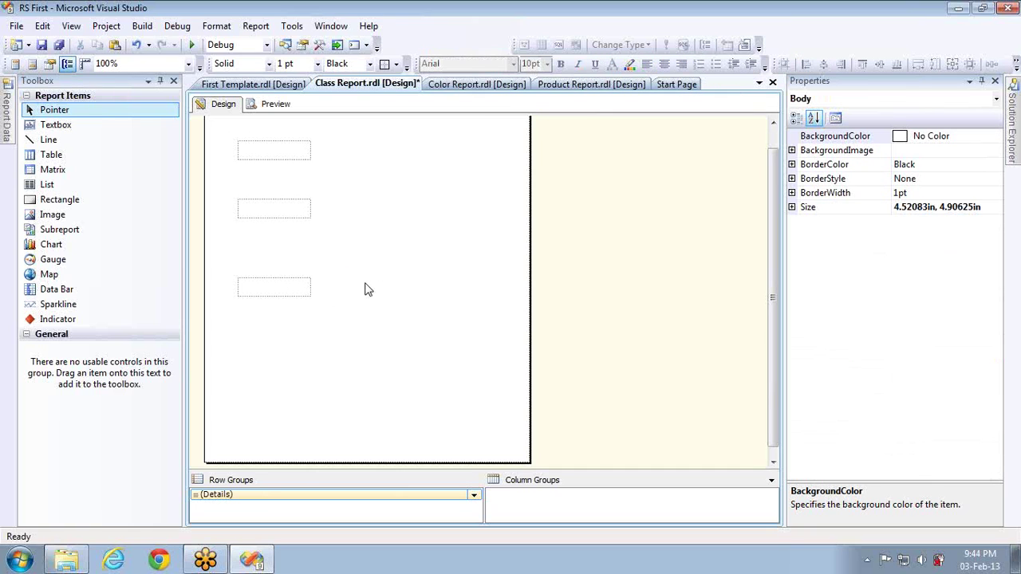
- Move the middle text box up until it sits just below the first one
click(277, 153)
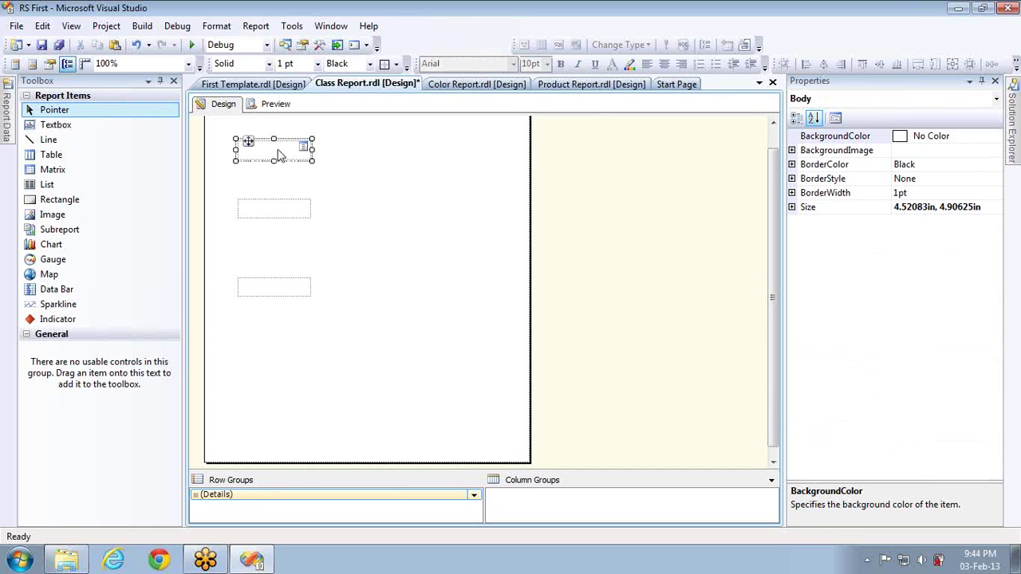
click(267, 209)
key(Up)
key(Up)
key(Up)
key(Up)
key(Up)
key(Up)
key(Up)
key(Up)
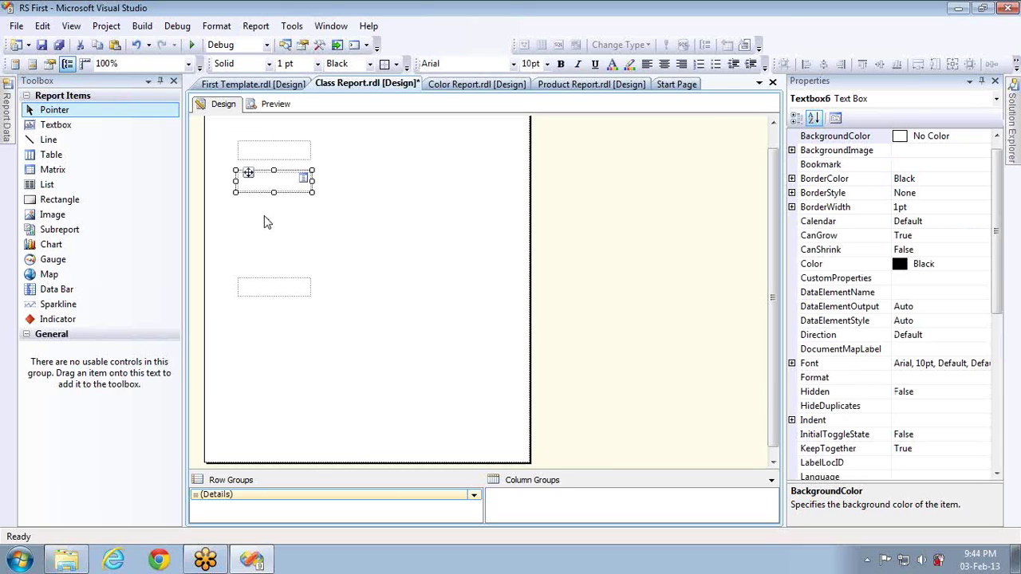
- Move the lowest text box up until it sits just below the middle one
click(267, 289)
key(Up)
key(Up)
key(Up)
key(Up)
key(Up)
key(Up)
key(Up)
key(Up)
key(Up)
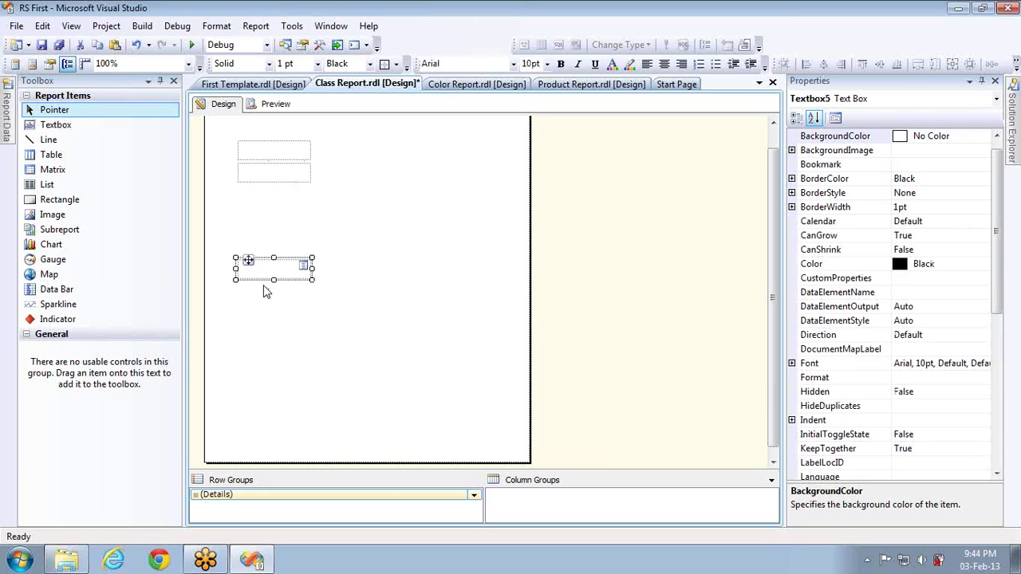
key(Up)
key(Up)
key(Up)
key(Up)
key(Up)
key(Up)
key(Up)
key(Up)
key(Up)
key(Up)
key(Up)
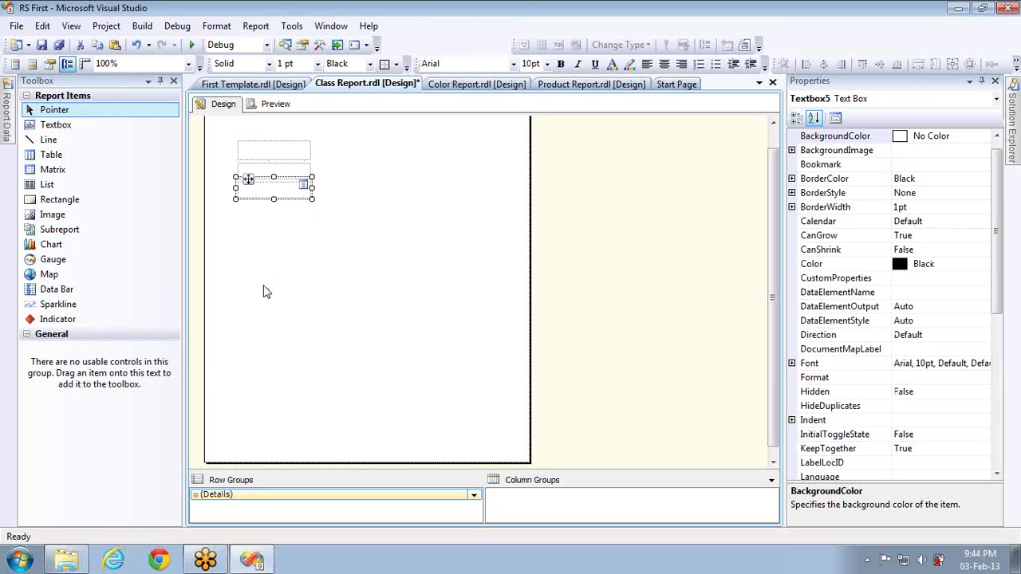
key(Down)
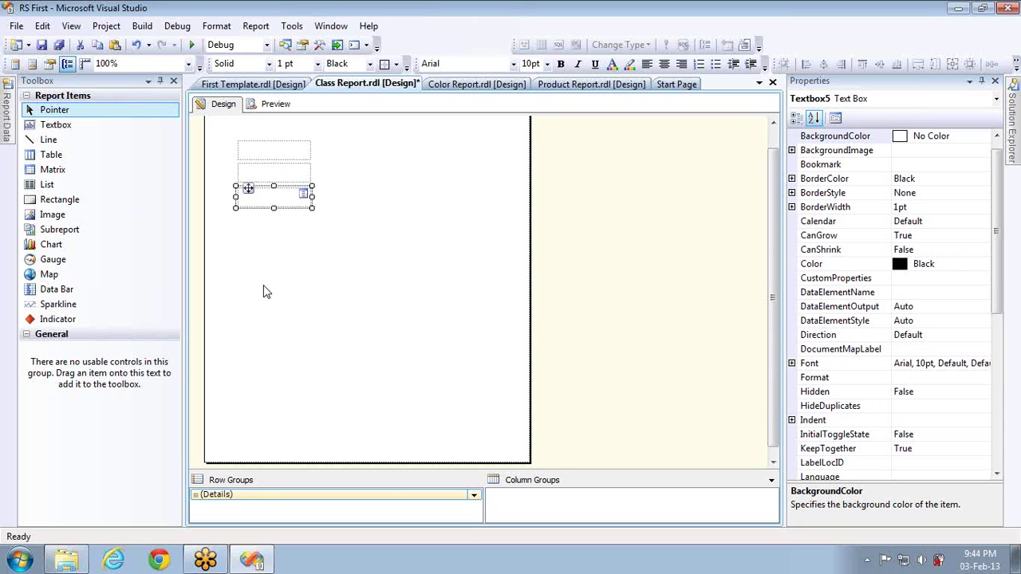
- Fine-tune the middle text box's vertical position to even out its spacing between the other two
click(289, 184)
key(Down)
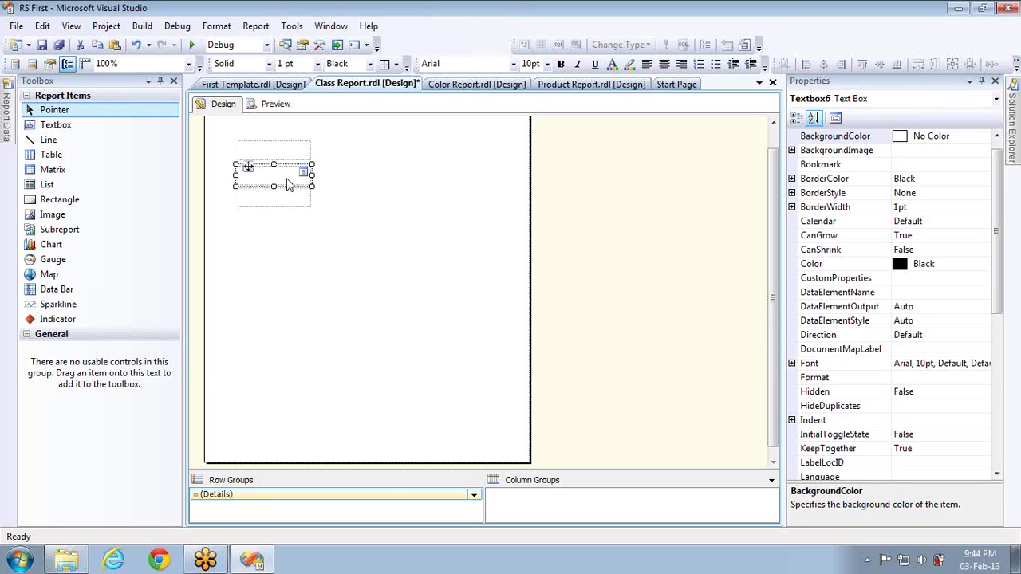
key(Up)
click(392, 171)
- Widen the three stacked text boxes to nearly three times their width
click(309, 158)
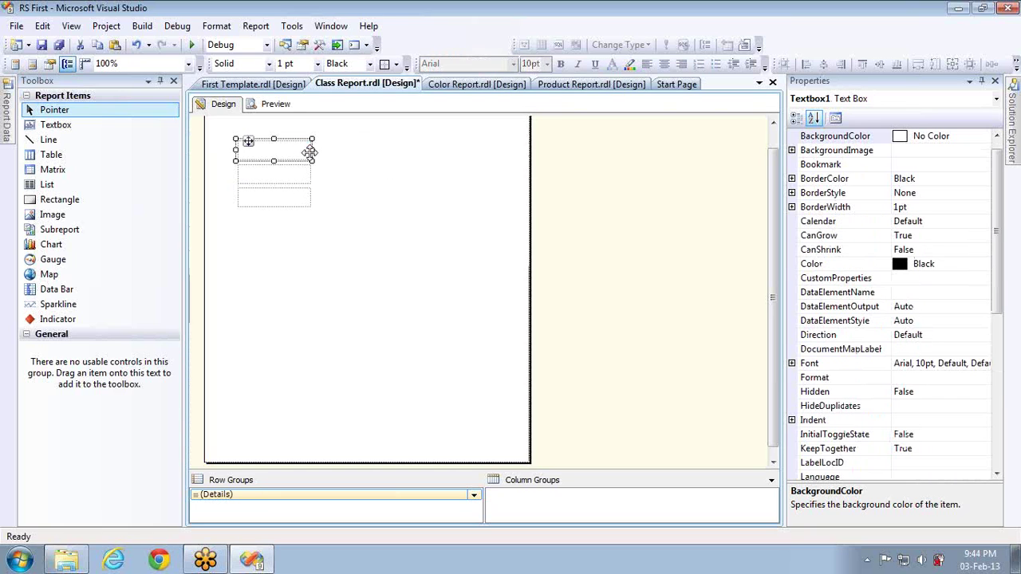
drag(311, 150, 447, 150)
click(293, 177)
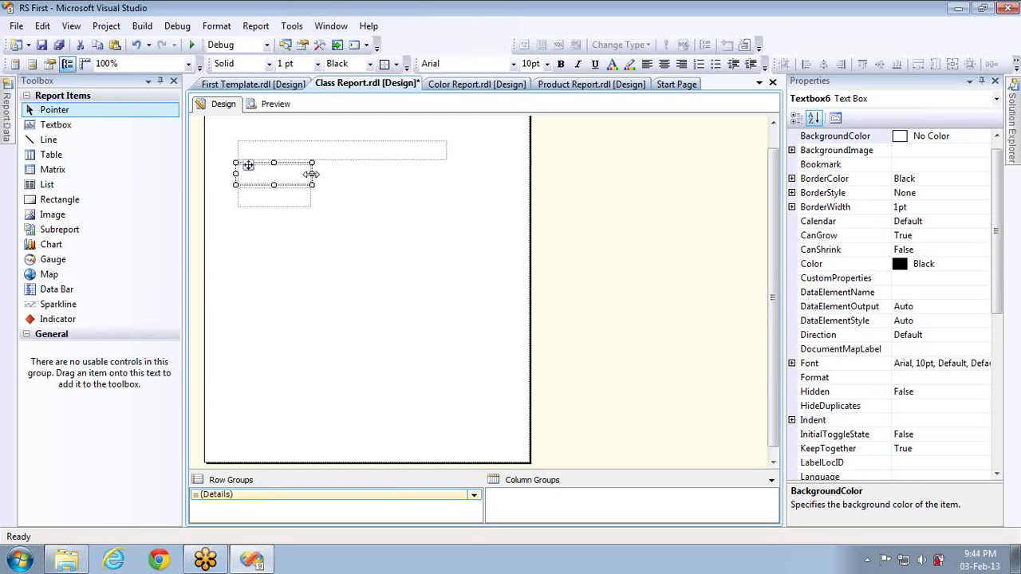
drag(311, 174, 458, 174)
drag(248, 165, 238, 165)
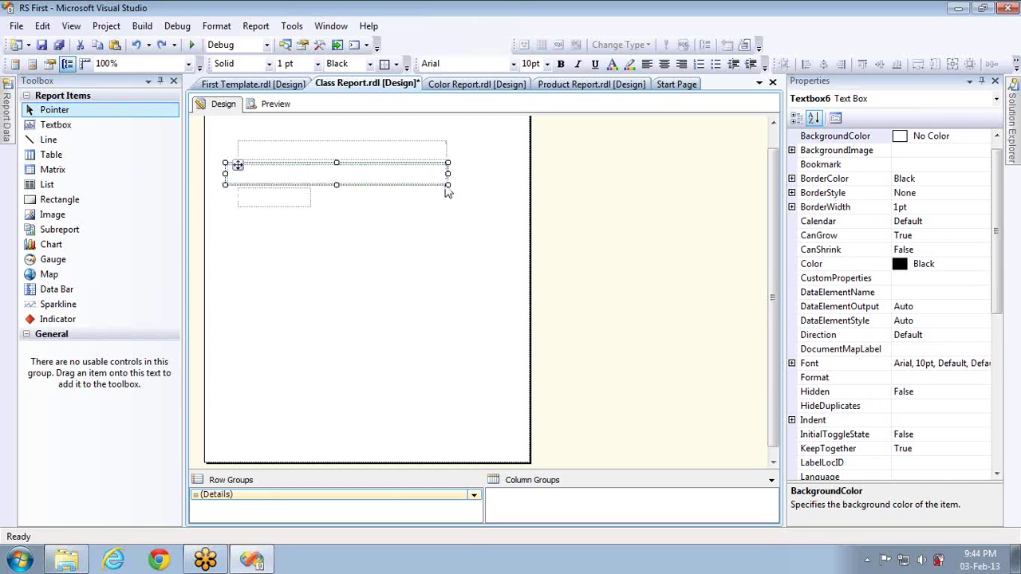
click(297, 205)
drag(312, 197, 447, 211)
- Shift the middle text box back in line with the others and trim its width to match them
click(281, 177)
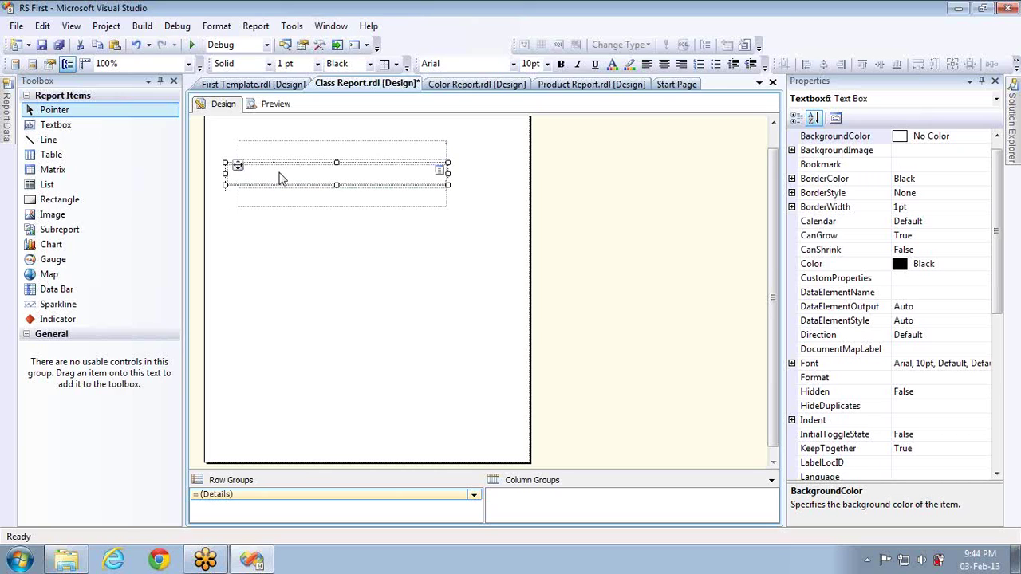
key(Right)
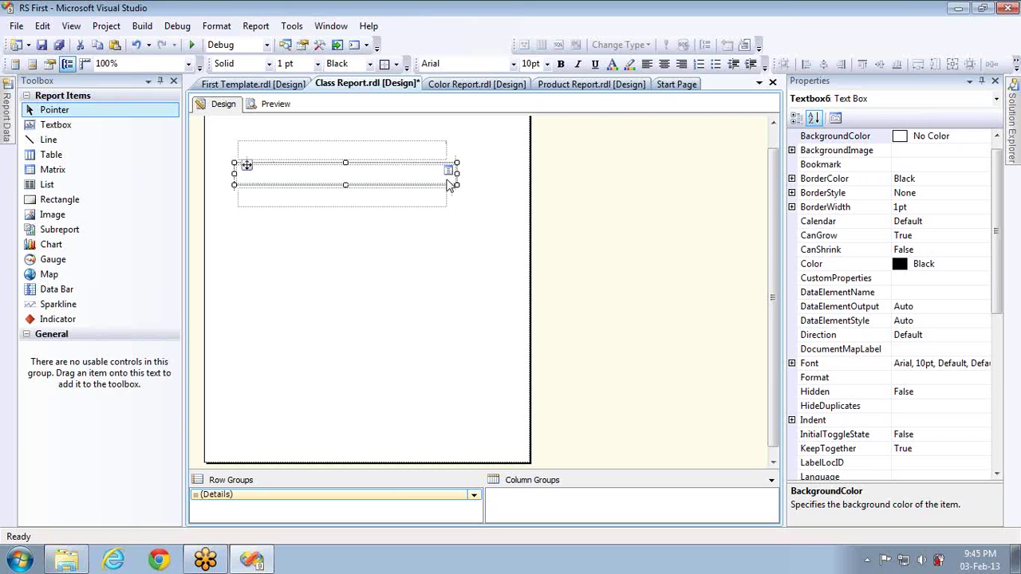
drag(456, 172, 448, 173)
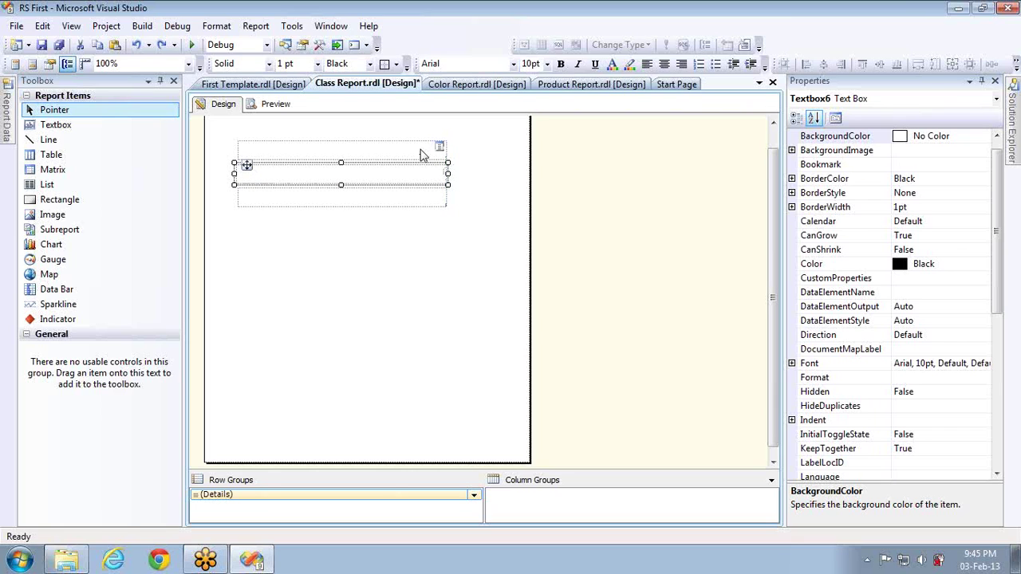
- Examine the fields and datasets offered in the top text box's expression editor, and close it without setting an expression
right_click(421, 151)
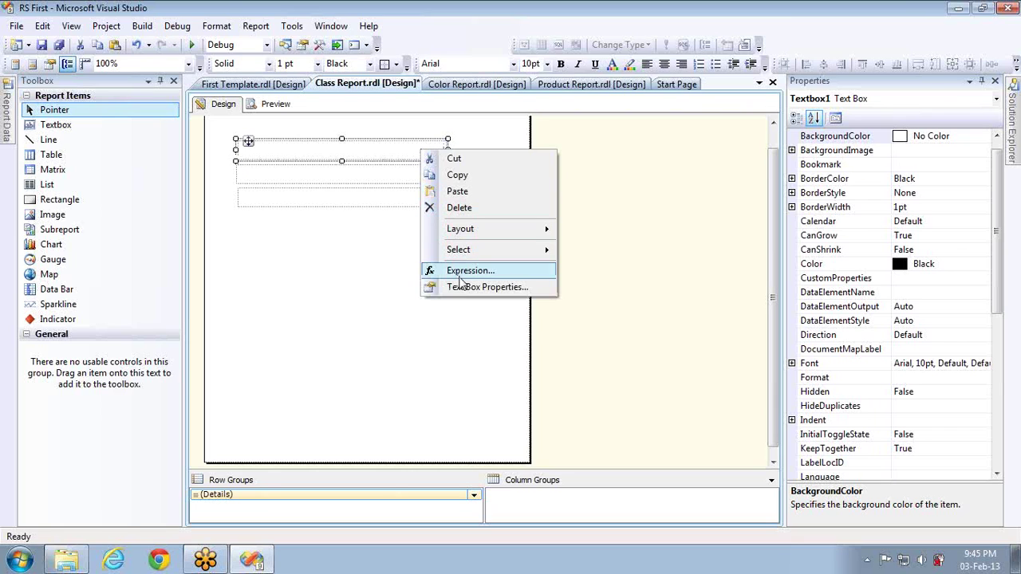
click(460, 274)
click(52, 391)
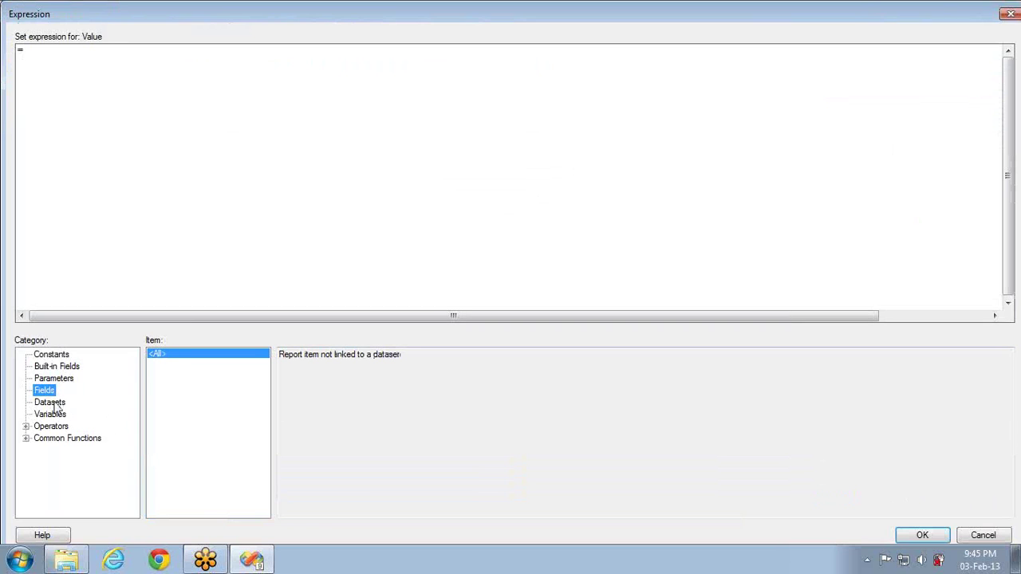
click(49, 403)
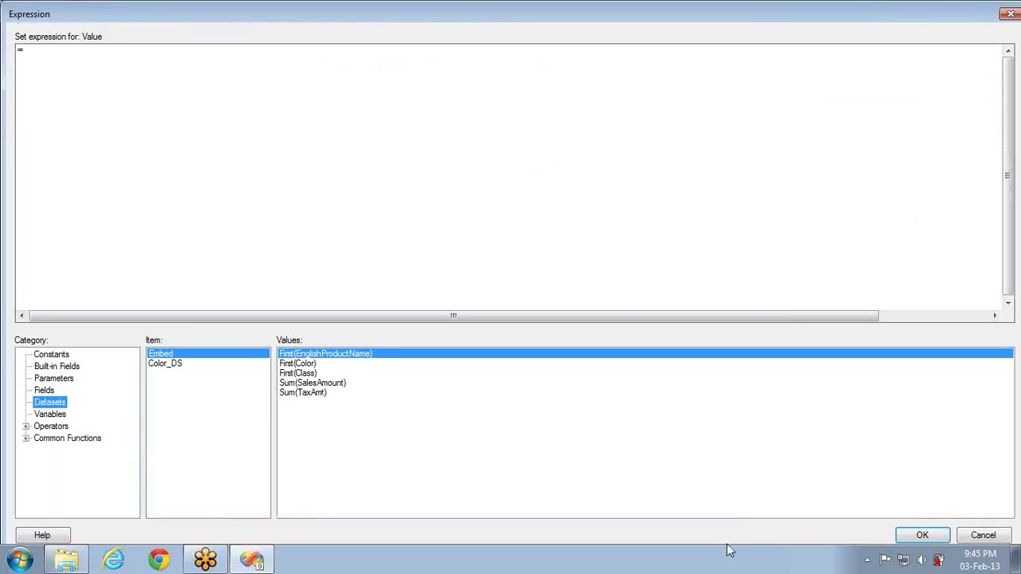
click(981, 535)
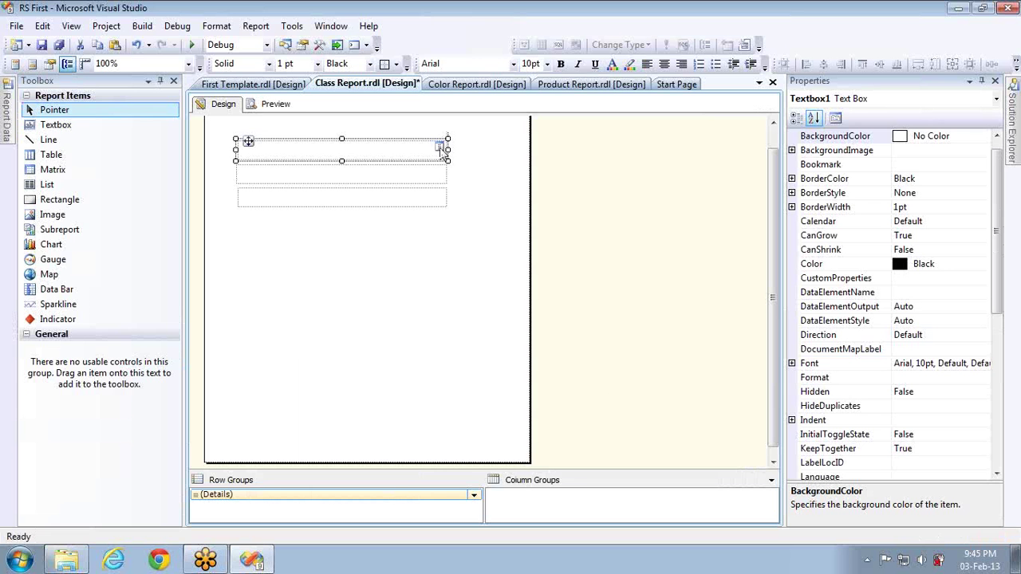
- Bind the three stacked text boxes, in order, to EnglishProductName from ADV's Embed dataset, Color and SalesAmount
click(443, 143)
mouse_move(483, 167)
mouse_move(550, 166)
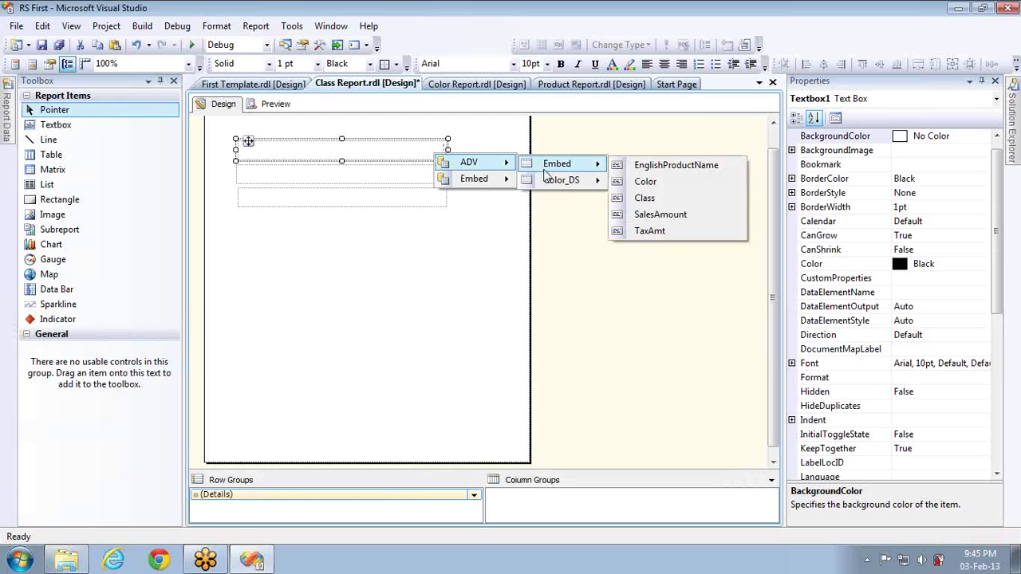
click(648, 167)
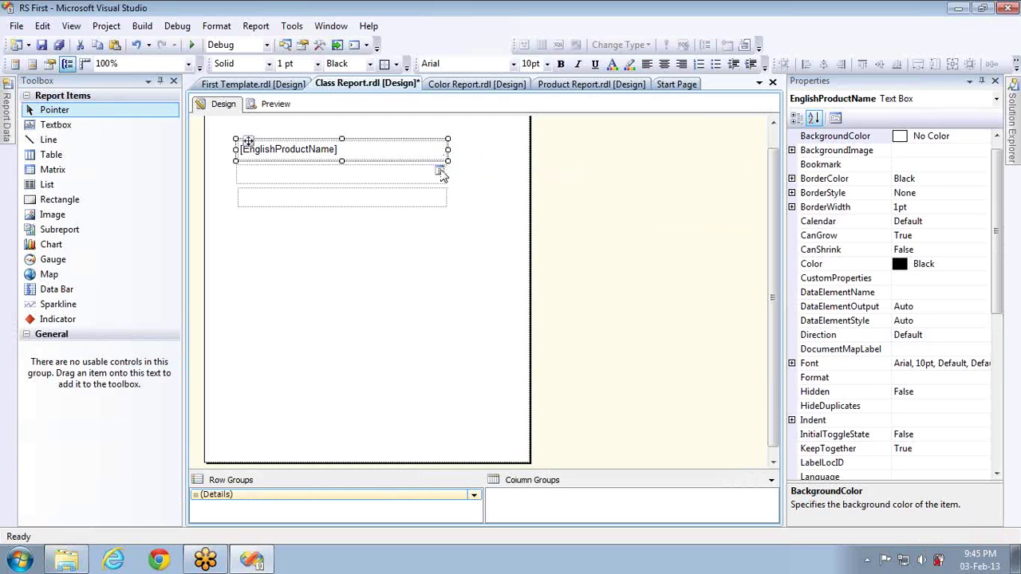
click(443, 173)
click(472, 209)
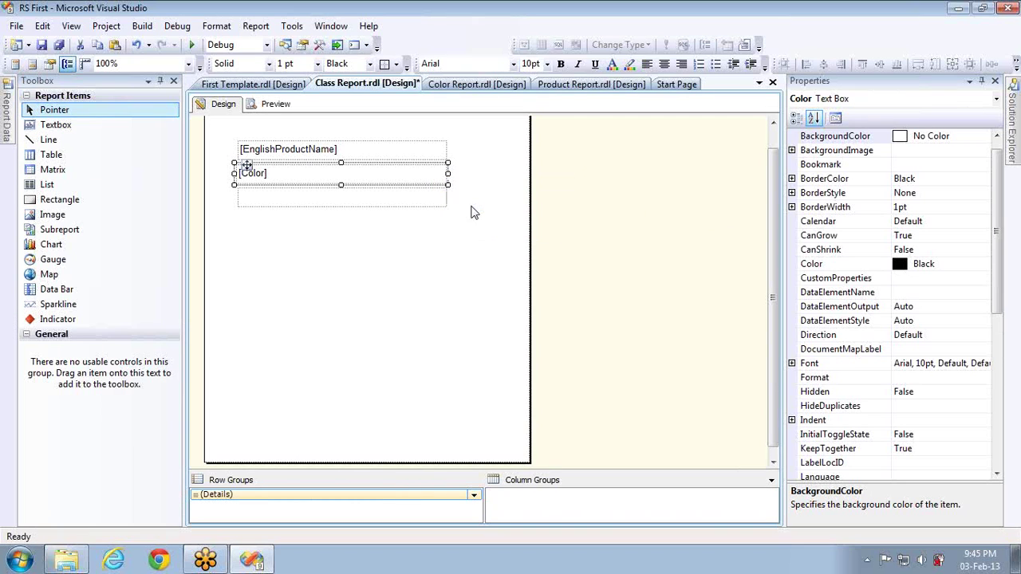
click(443, 197)
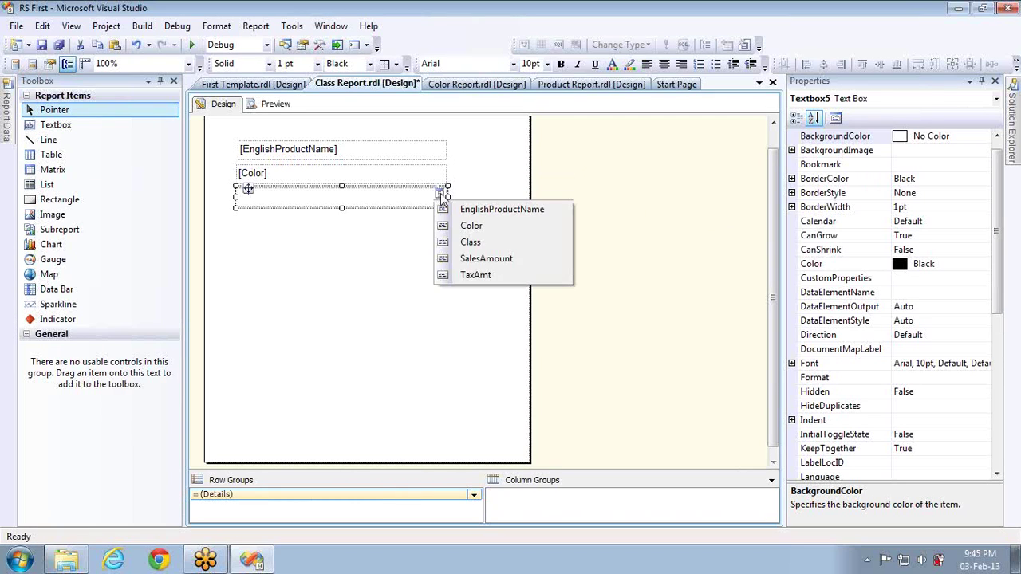
click(468, 260)
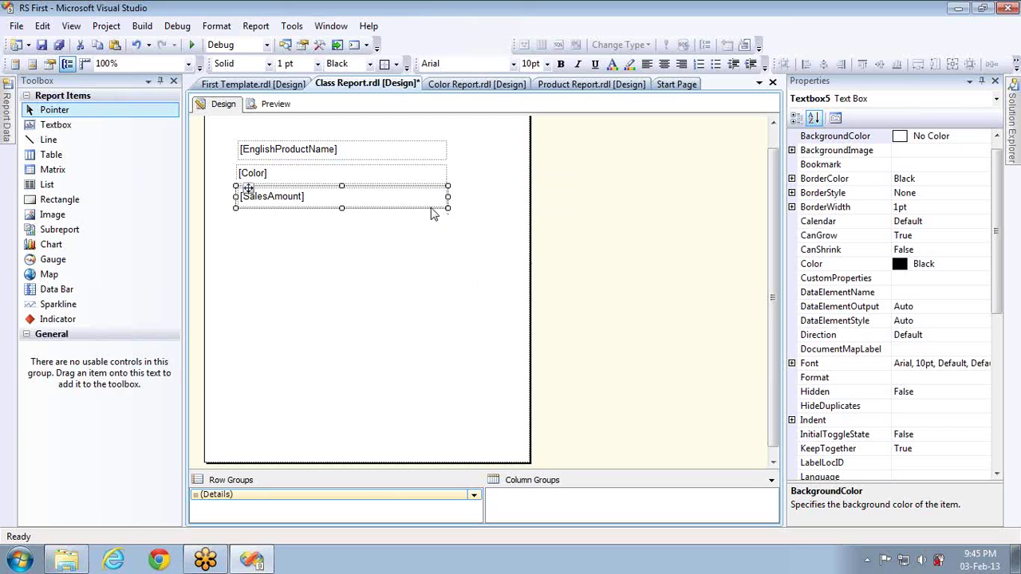
- Paste a copy of the SalesAmount text box and align it directly below the other three with matching spacing
key(ctrl+v)
key(Up)
key(Up)
key(Up)
key(Up)
key(Up)
key(Up)
key(Up)
key(Up)
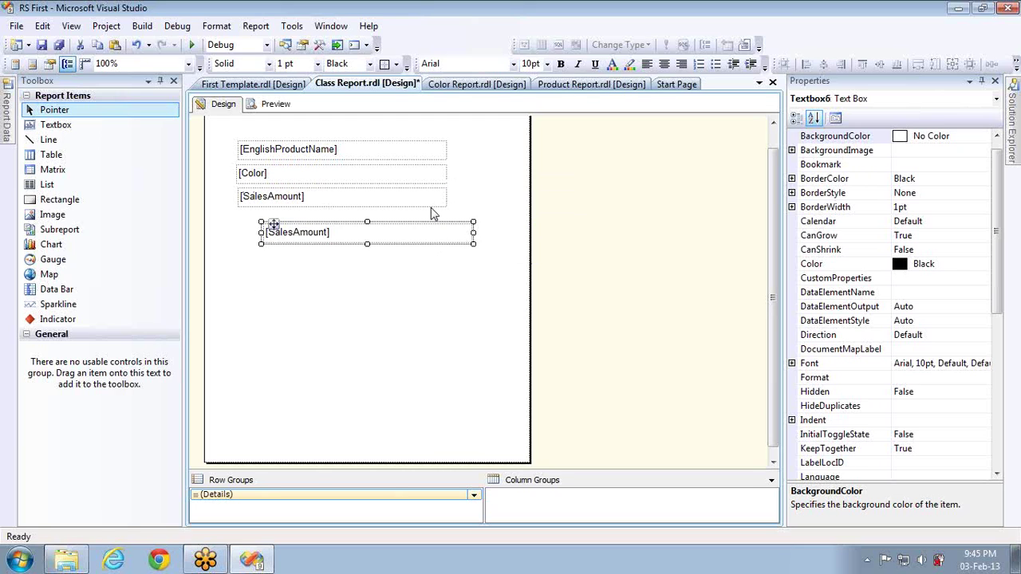
key(Left)
key(Left)
key(Left)
key(Up)
key(Up)
key(Up)
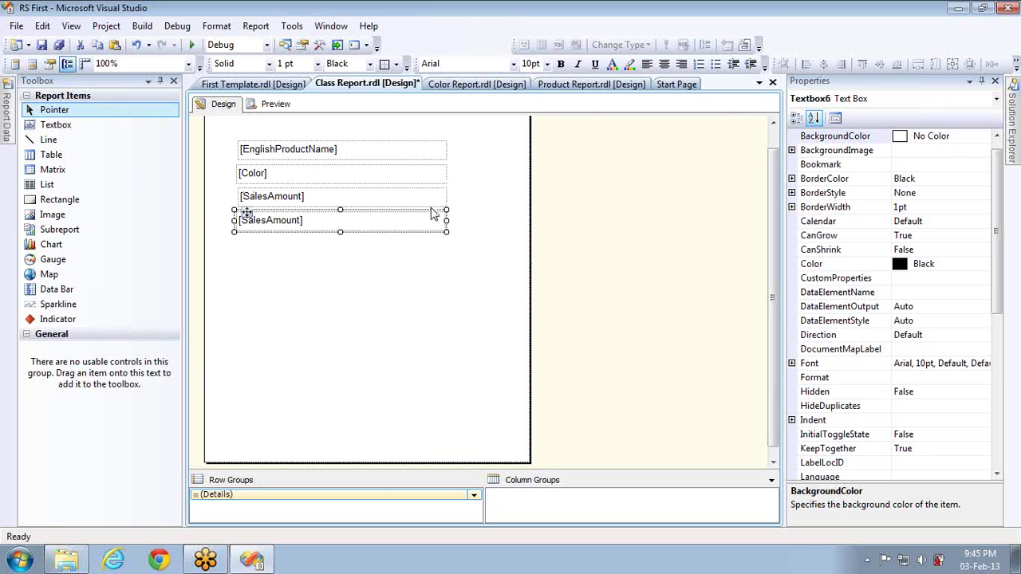
- Bind the fourth text box to the TaxAmt field and preview the report
click(439, 221)
click(469, 299)
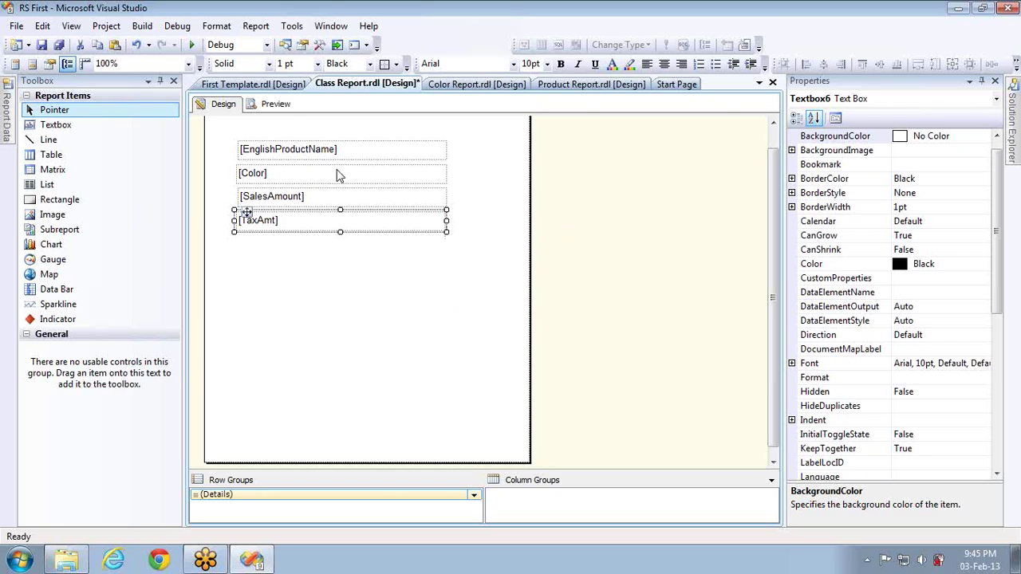
click(275, 105)
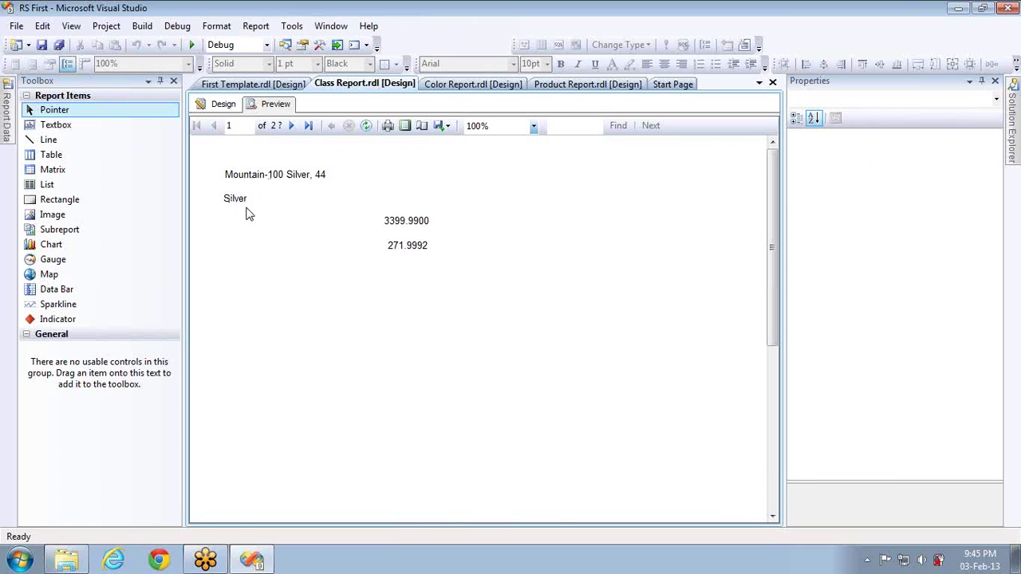
- Return to the report design and left-align the SalesAmount and TaxAmt text boxes
click(223, 103)
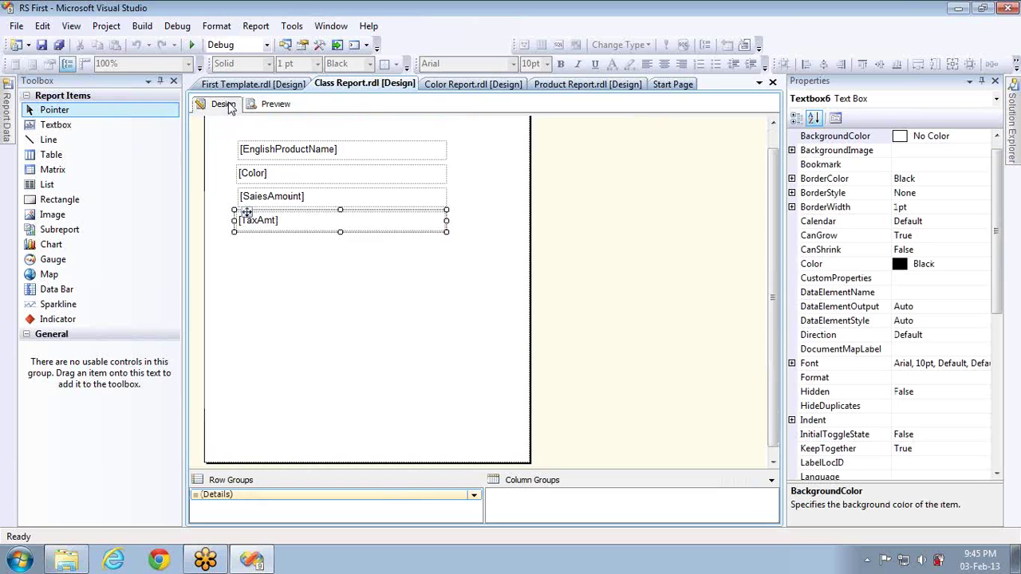
click(318, 197)
ctrl+click(320, 226)
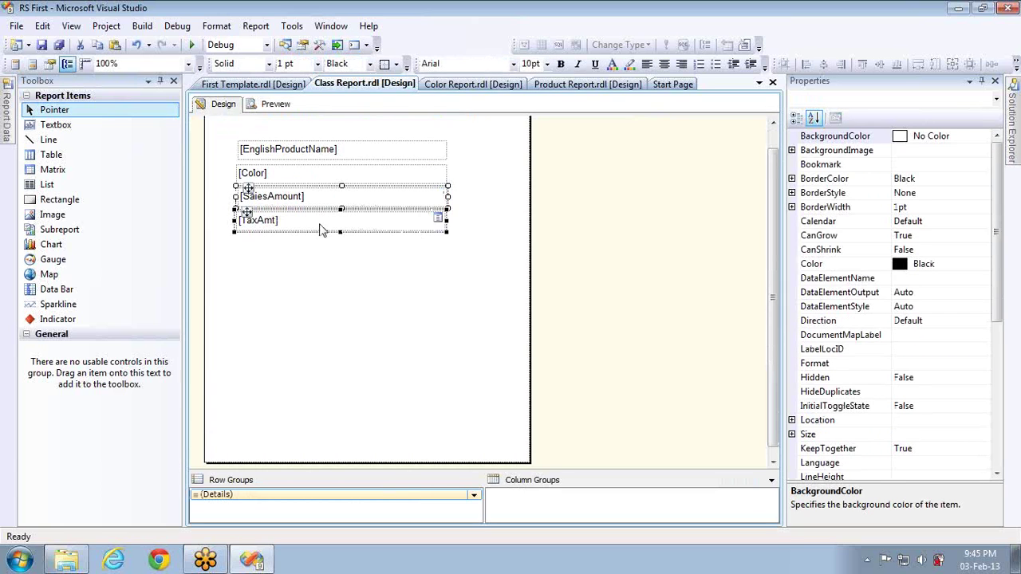
click(650, 64)
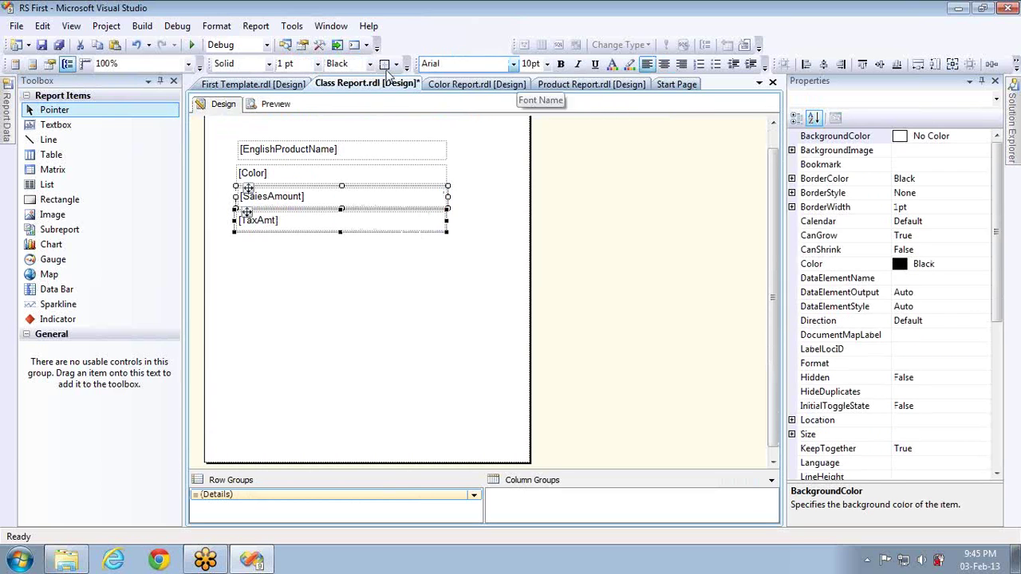
- Preview the report and page through its records up to the last page
click(275, 104)
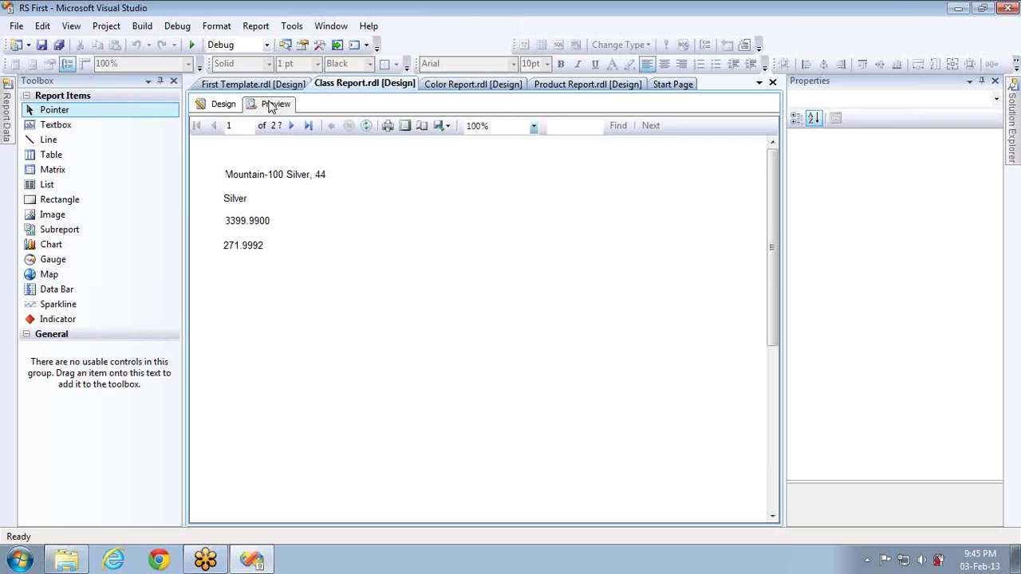
drag(774, 197, 786, 383)
click(291, 125)
click(291, 125)
click(291, 126)
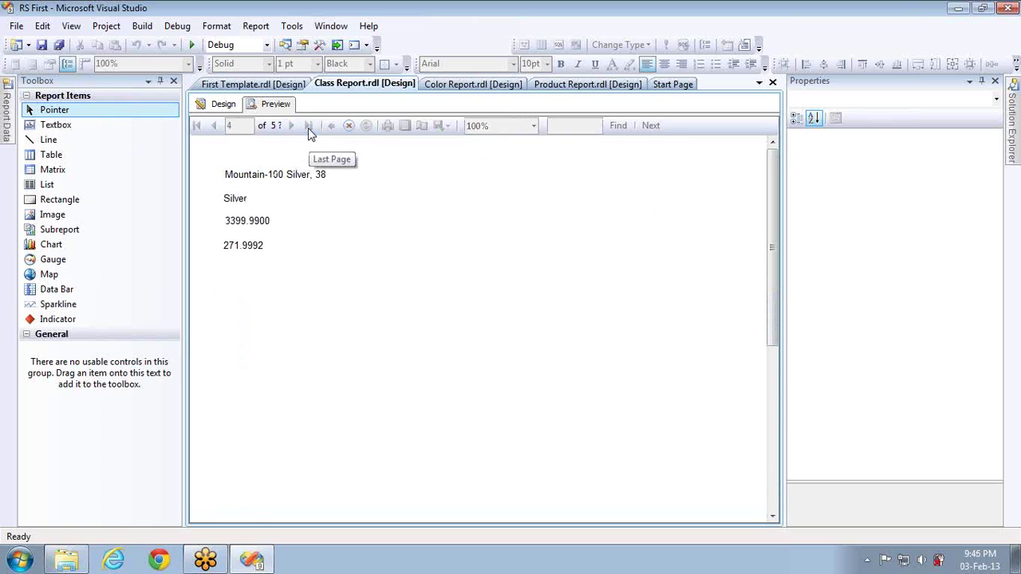
click(309, 127)
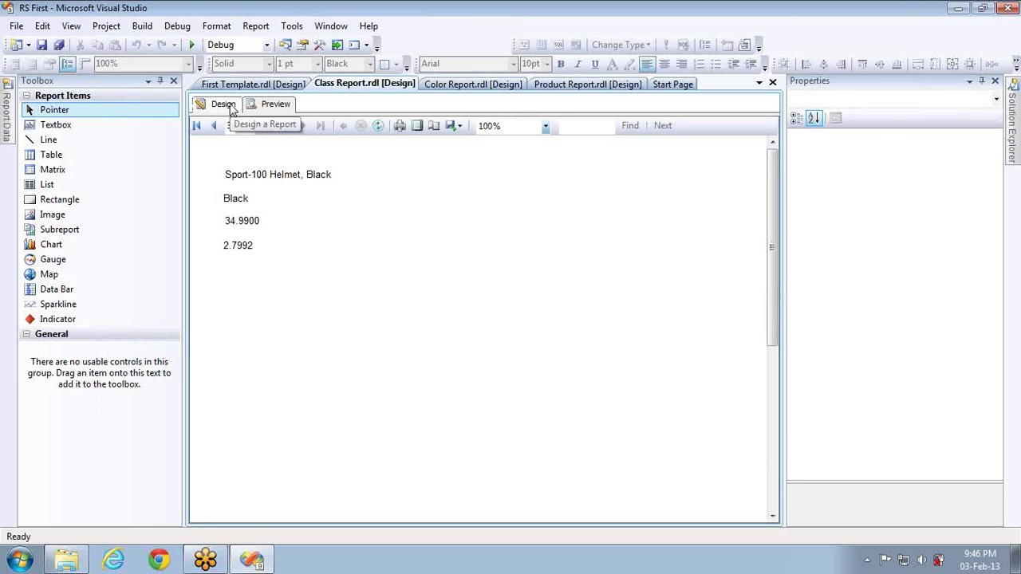
- Return to the design, widen the report body to about 486 pt, and stretch the list to fill the new width
click(224, 104)
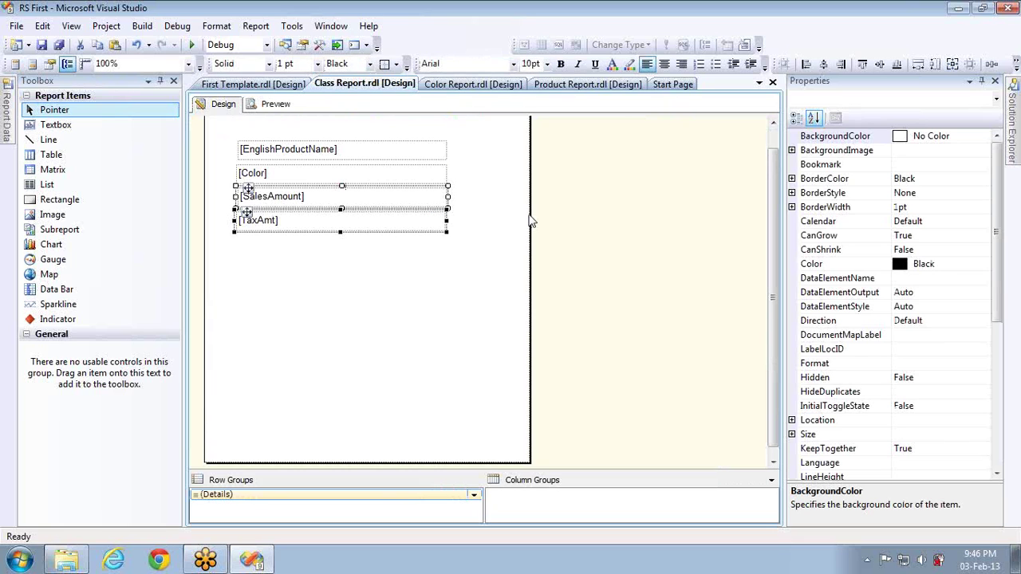
drag(532, 215, 690, 255)
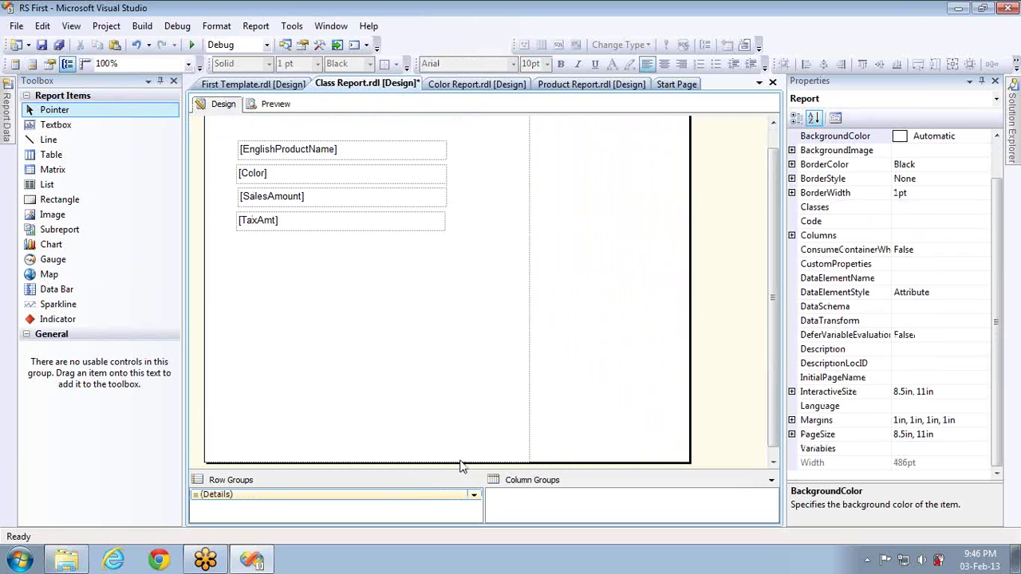
click(501, 383)
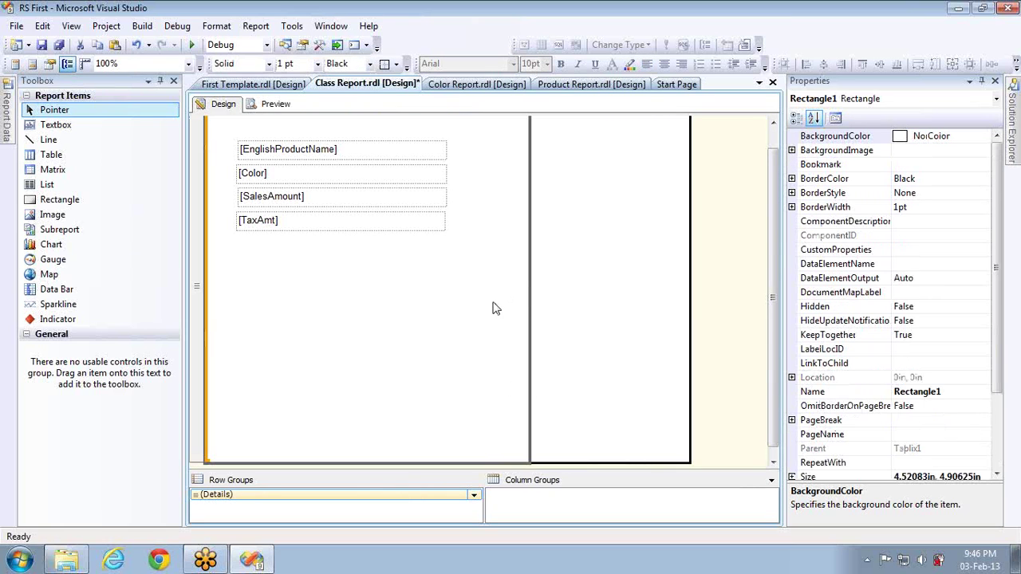
scroll(770, 127, up, 1)
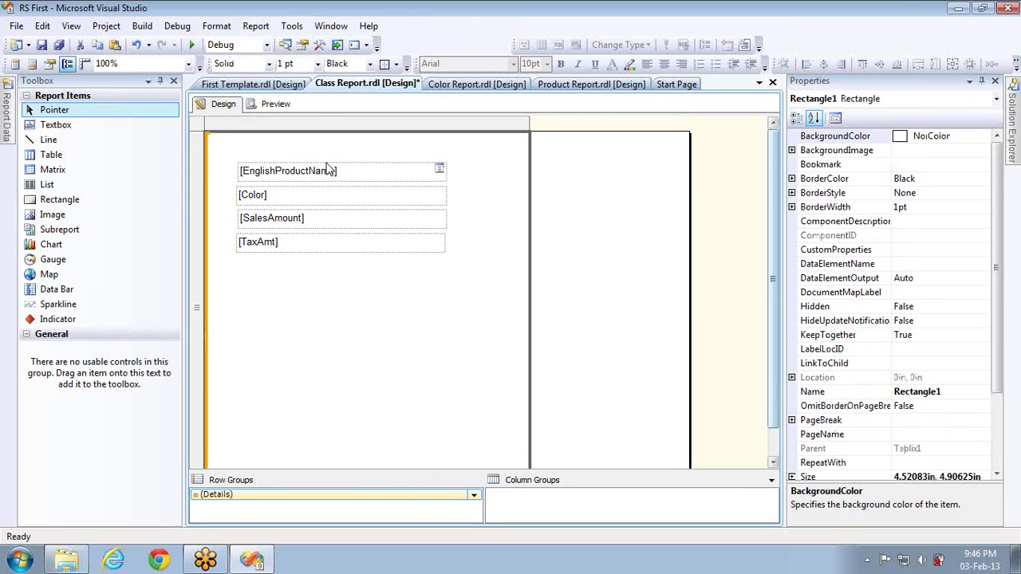
click(217, 130)
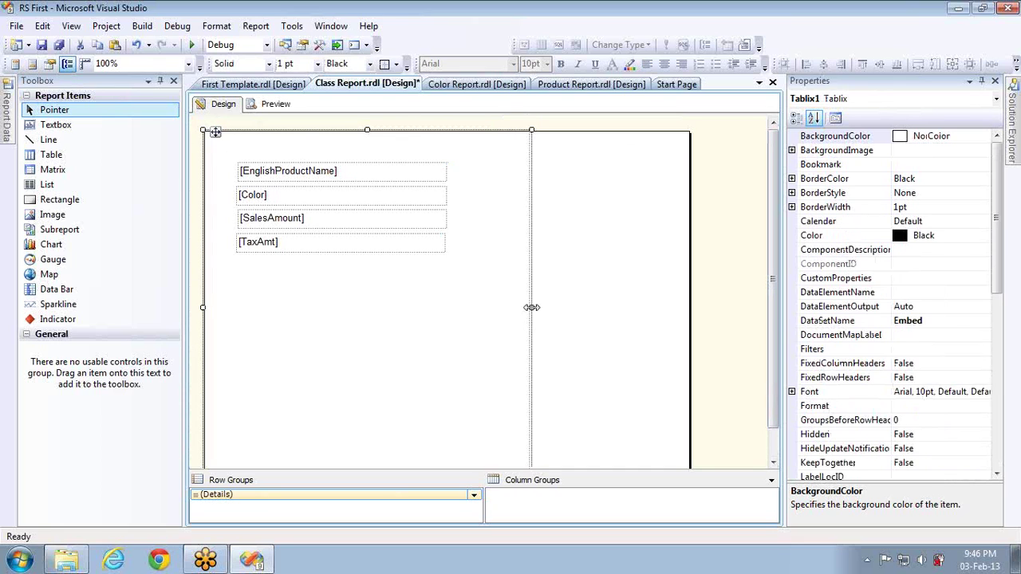
drag(535, 308, 692, 308)
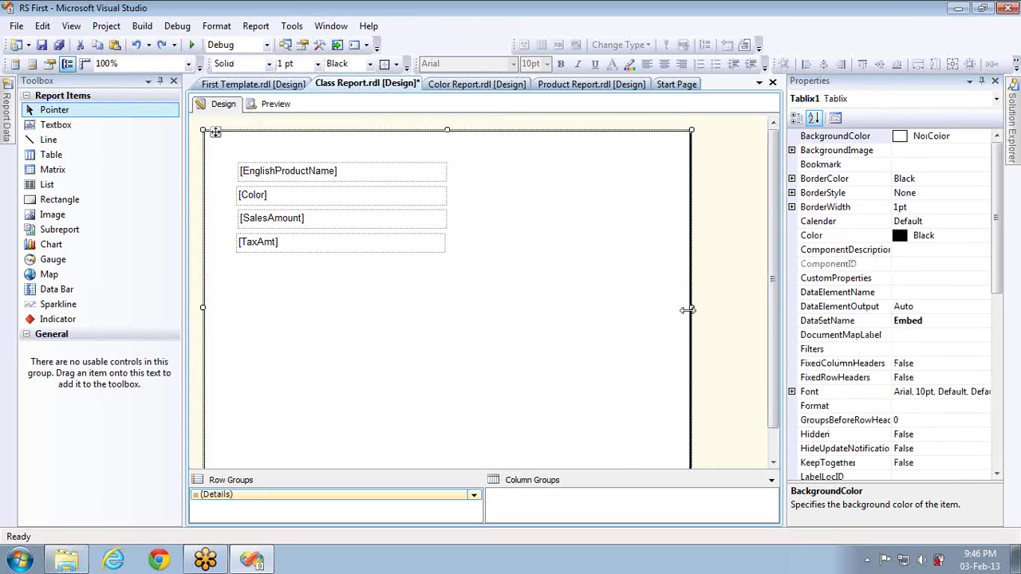
- Shorten the list to end just below the TaxAmt text box and reduce the report body to the same height
scroll(776, 281, down, 1)
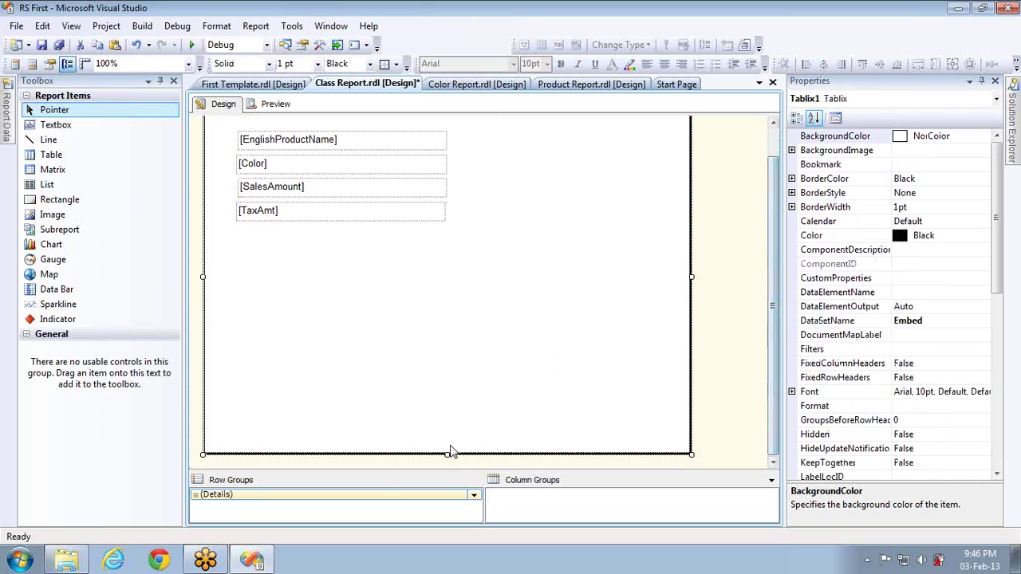
drag(446, 454, 461, 244)
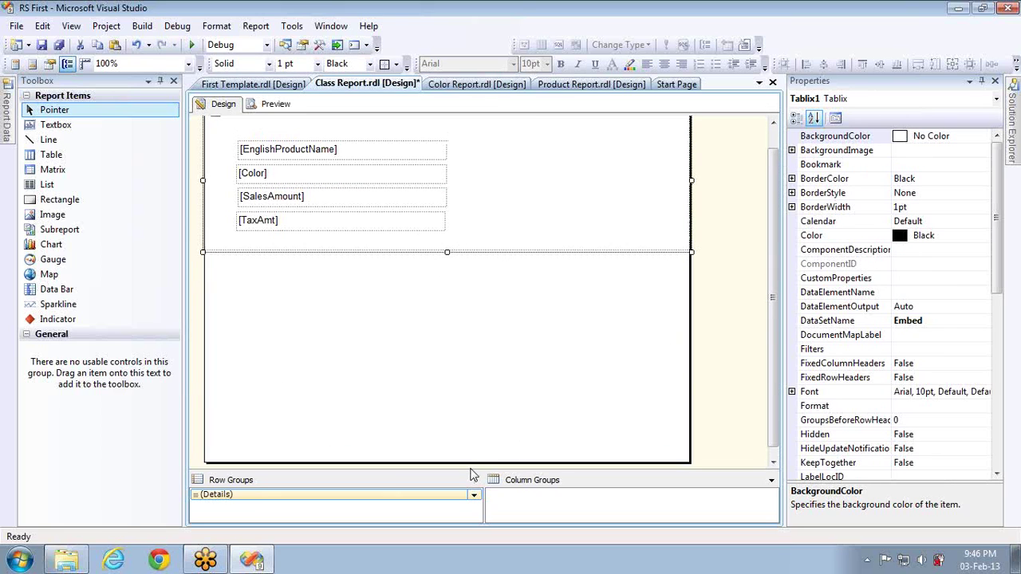
drag(470, 455, 468, 230)
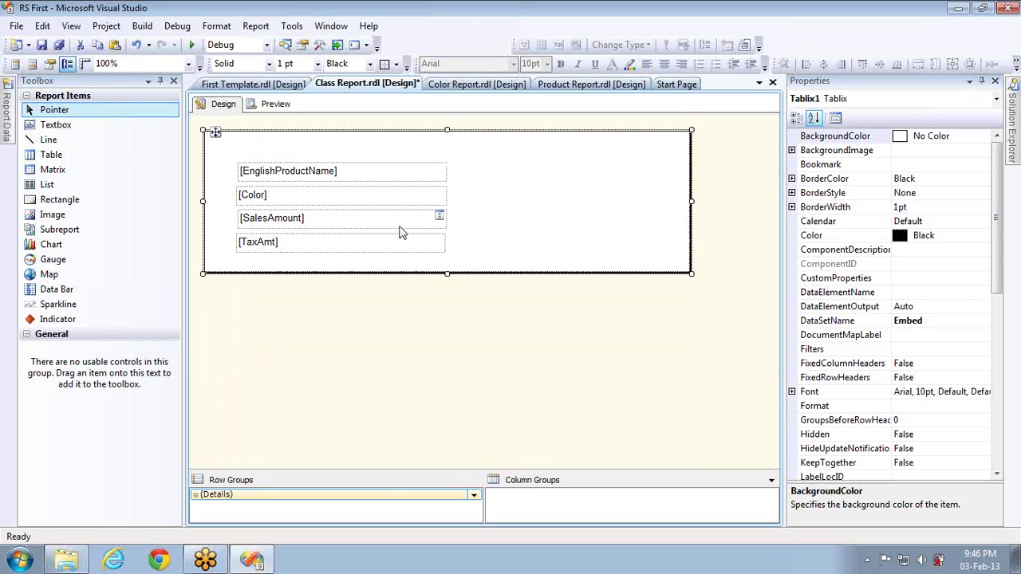
- Insert a quarter-circle radial gauge with a scale sweeping from upright to horizontal in the list's empty area beside the text boxes
drag(78, 268, 522, 177)
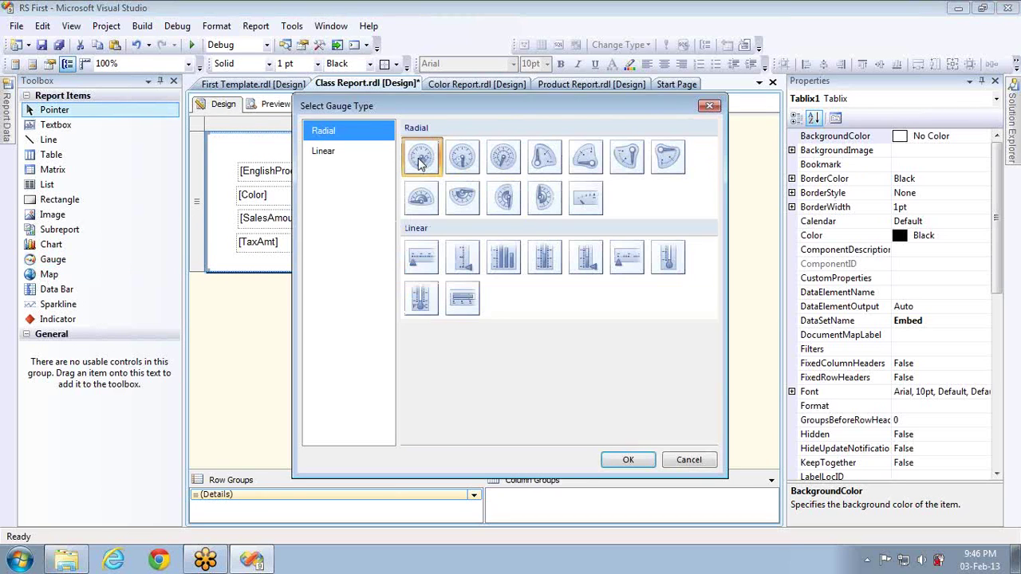
click(545, 164)
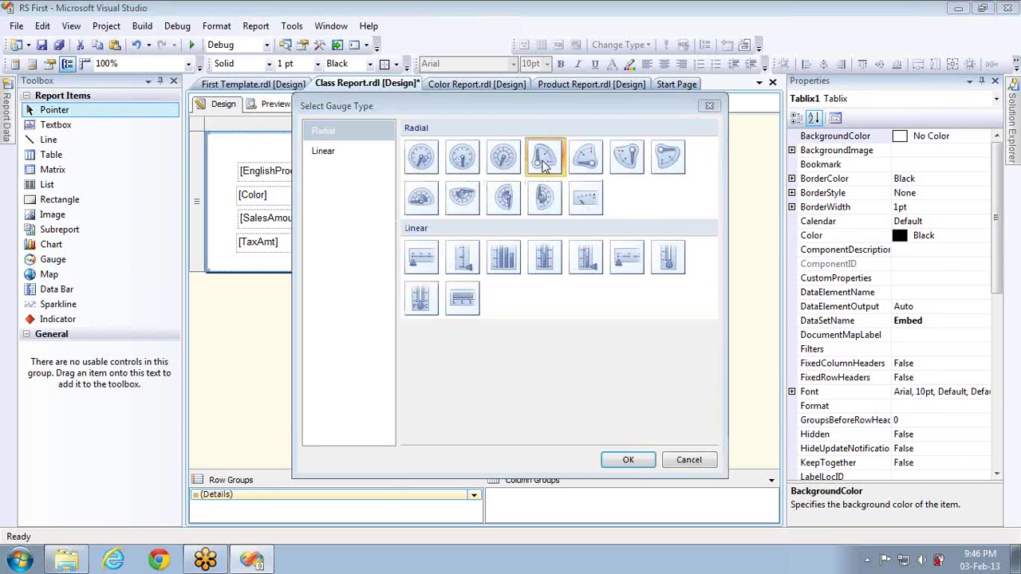
double_click(543, 160)
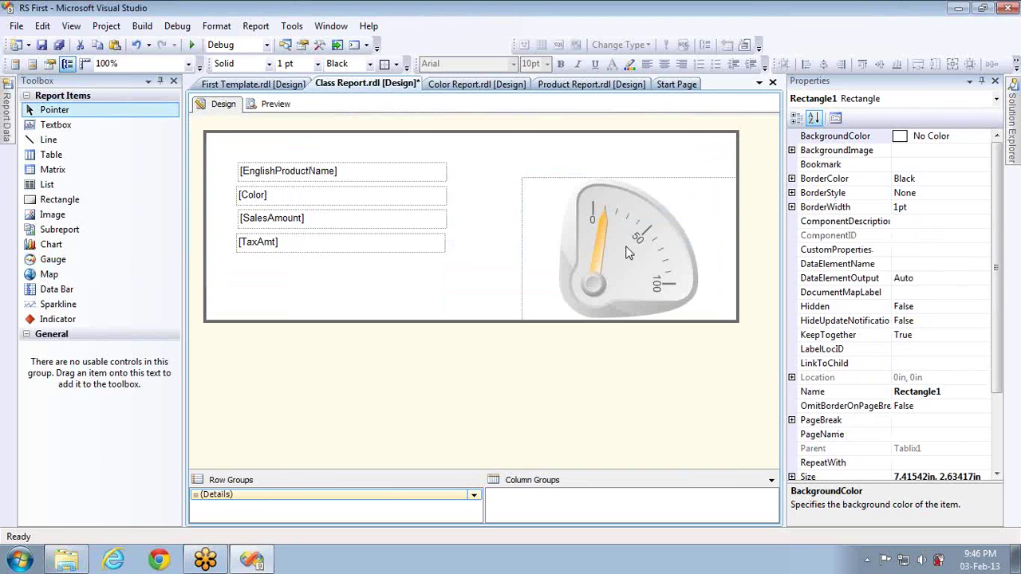
- Move the gauge panel up and left to about 3.92 in, 0.01 in within the list
click(533, 224)
key(Up)
key(Up)
key(Up)
key(Up)
key(Up)
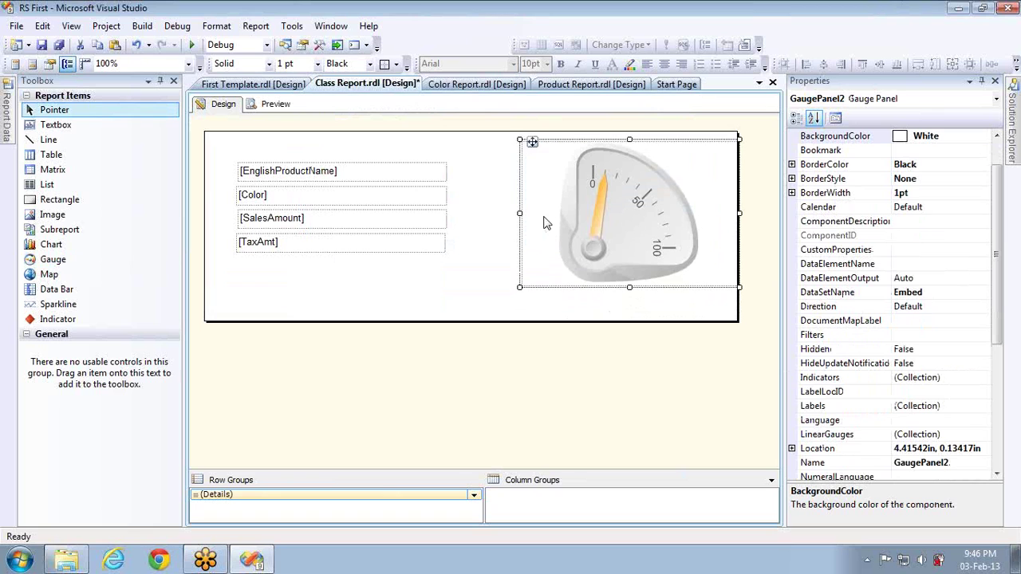
key(Left)
key(Left)
key(Left)
key(Left)
key(Up)
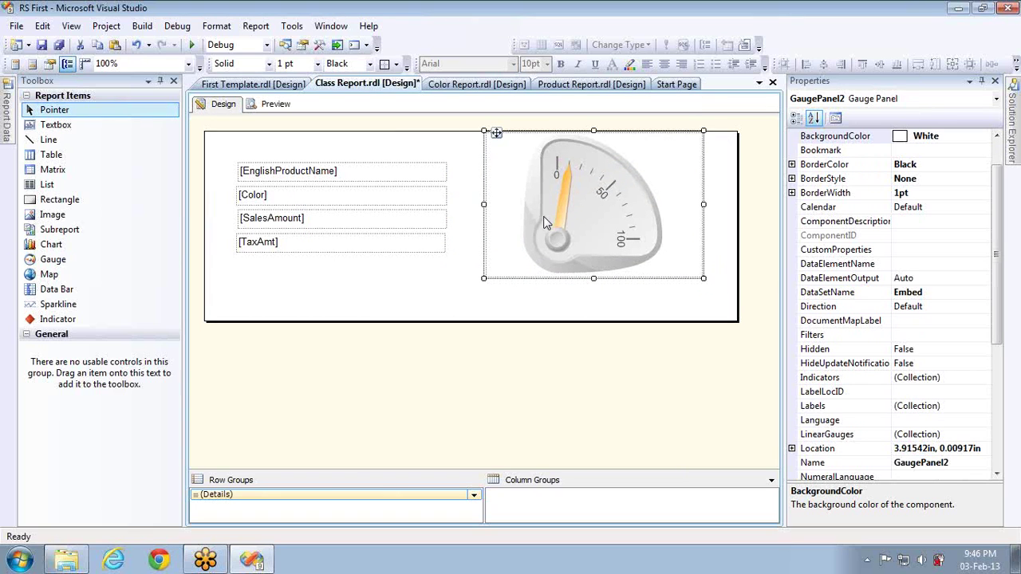
- Auto-hide the Properties window to make room and set the gauge's RadialPointer1 value to the SalesAmount field
right_click(598, 208)
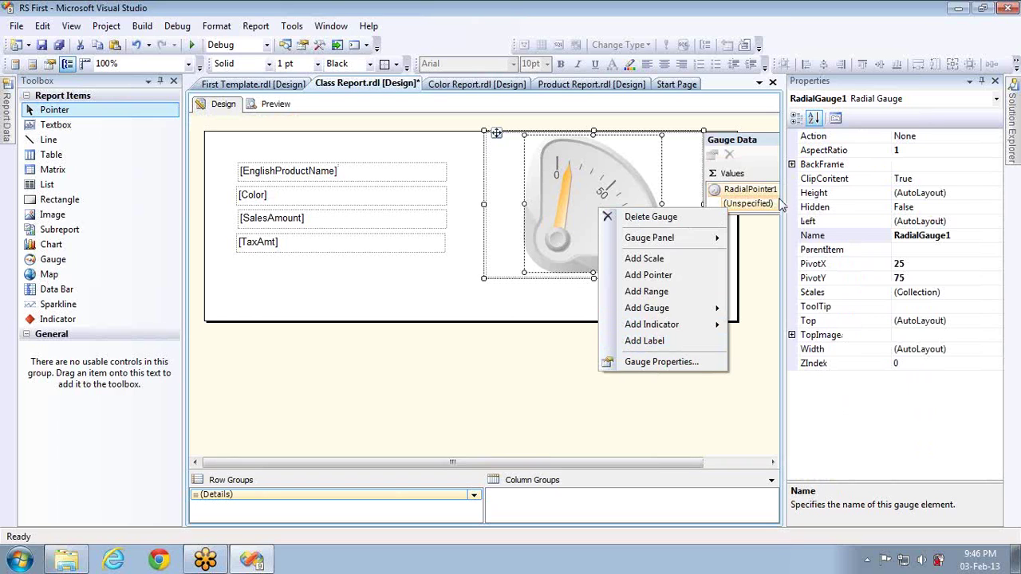
click(986, 82)
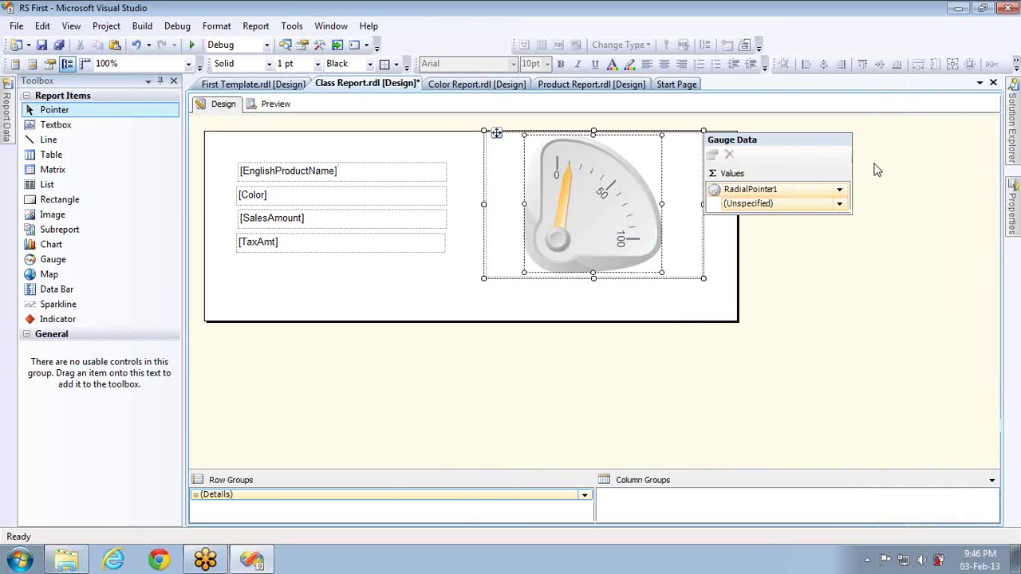
click(840, 204)
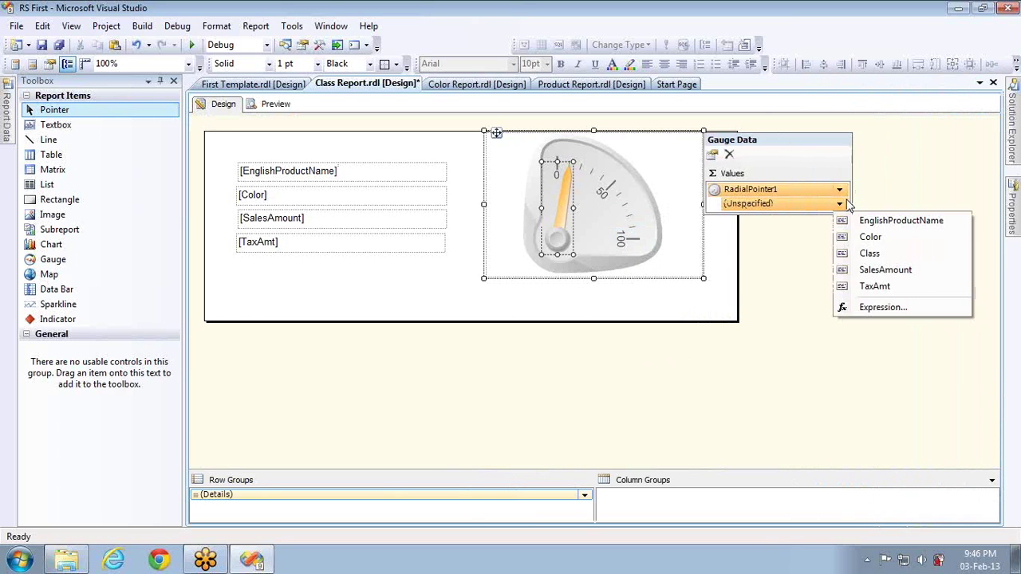
click(877, 270)
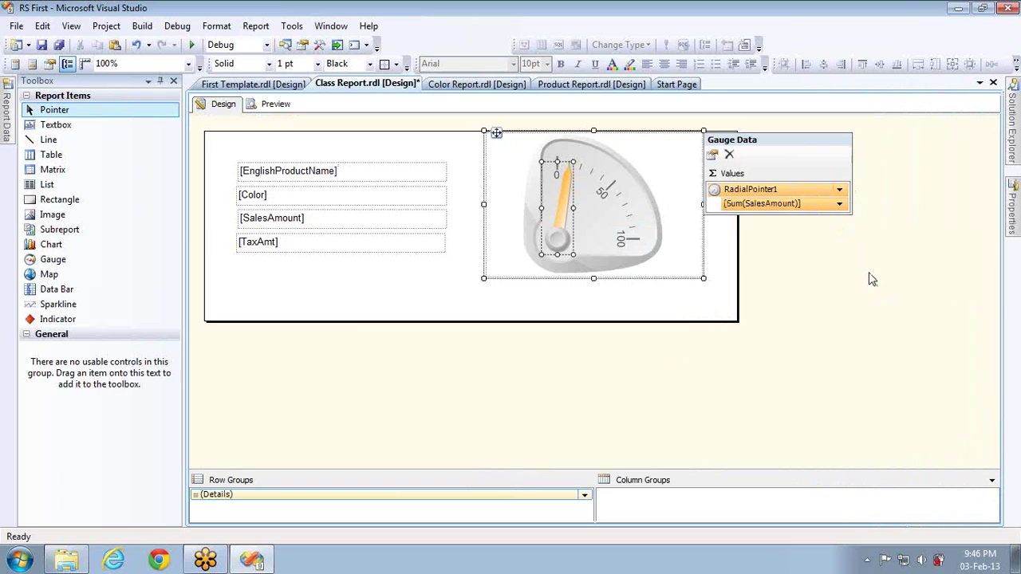
- Preview the report, return to the design, and set the maximum of the gauge's radial scale to 4000
click(275, 105)
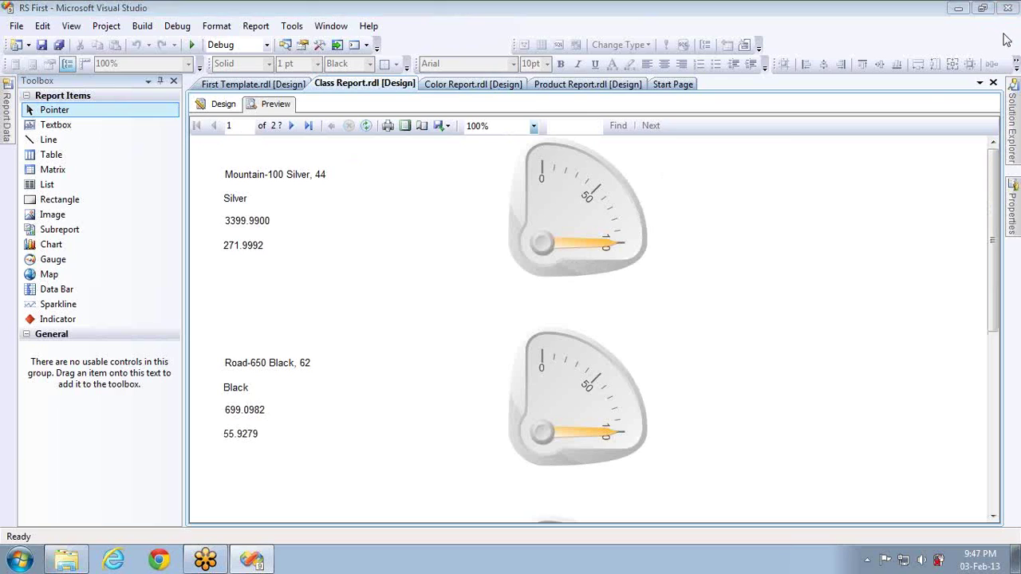
click(223, 104)
click(627, 231)
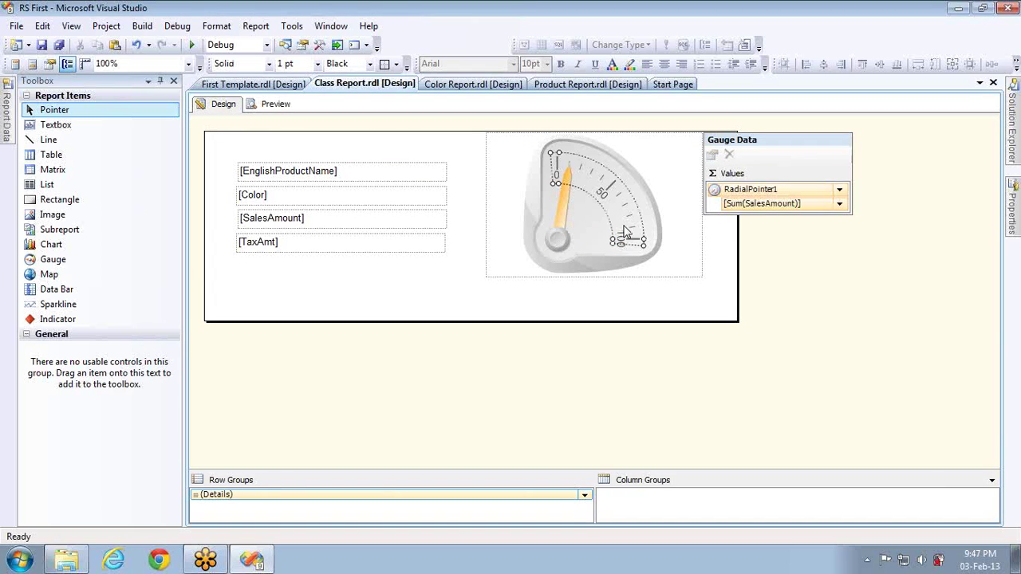
right_click(627, 231)
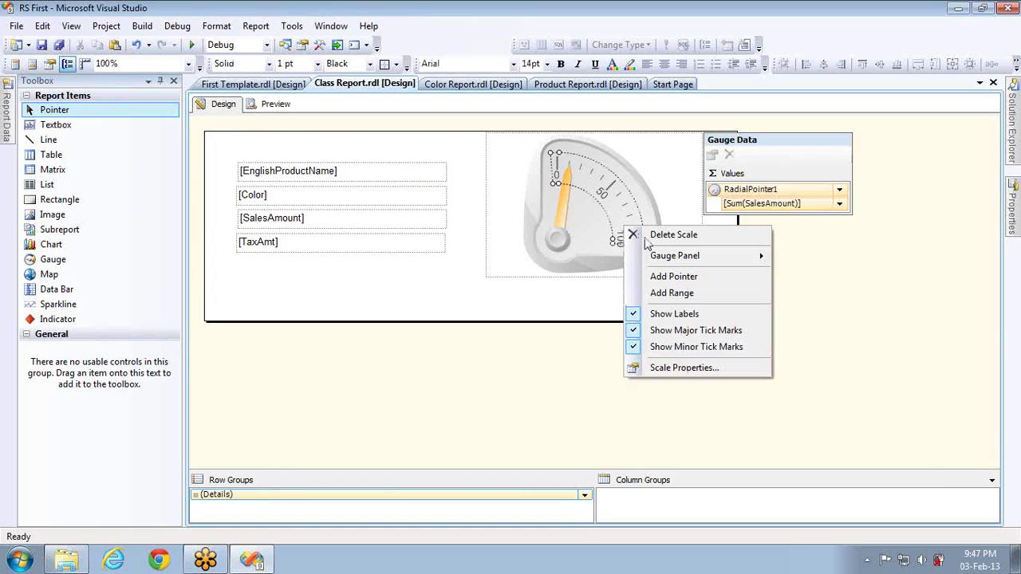
click(664, 367)
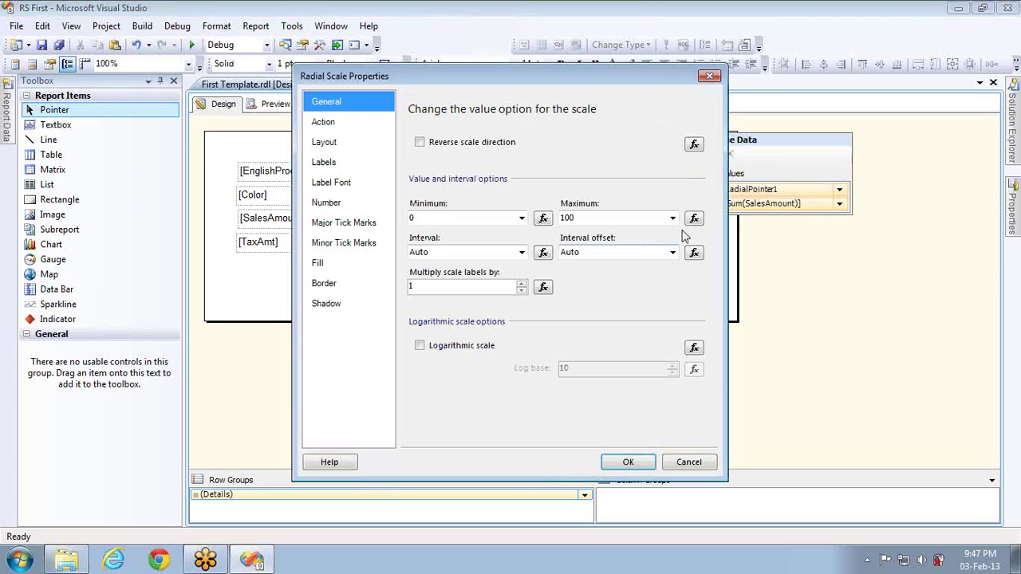
click(638, 220)
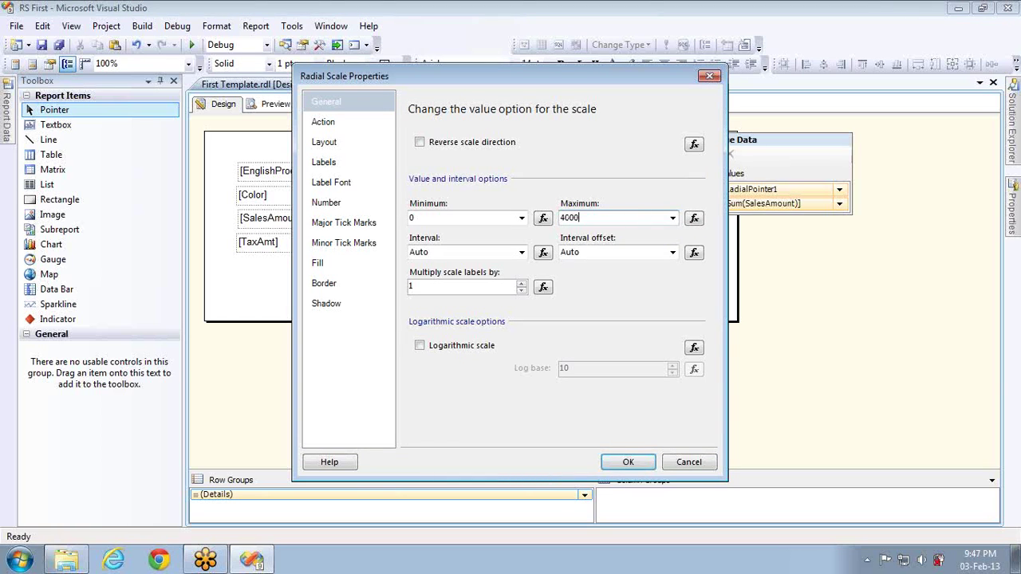
text(4000)
click(629, 461)
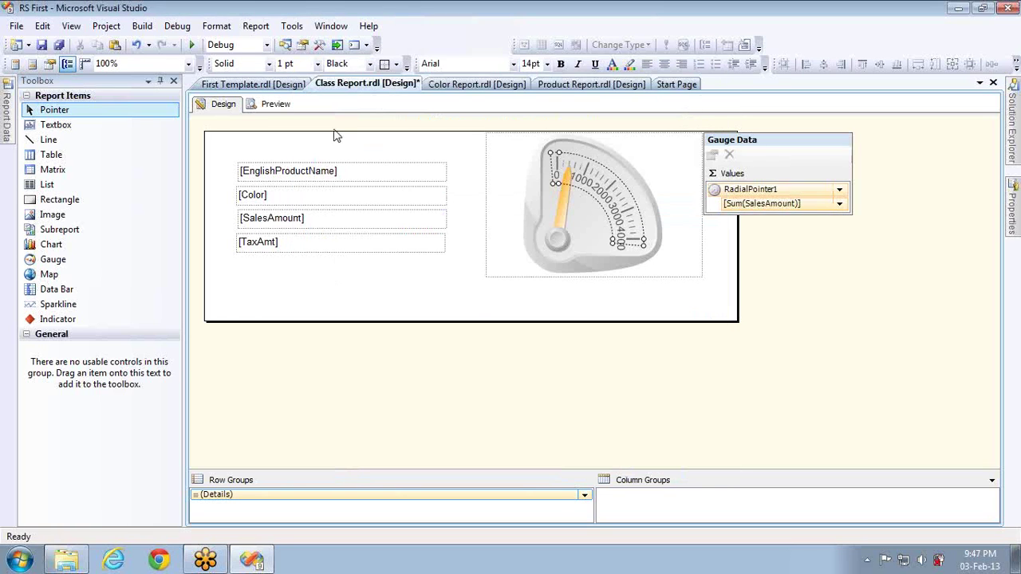
- Preview the report again and page through the records to check each gauge pointer against its sales amount
click(275, 105)
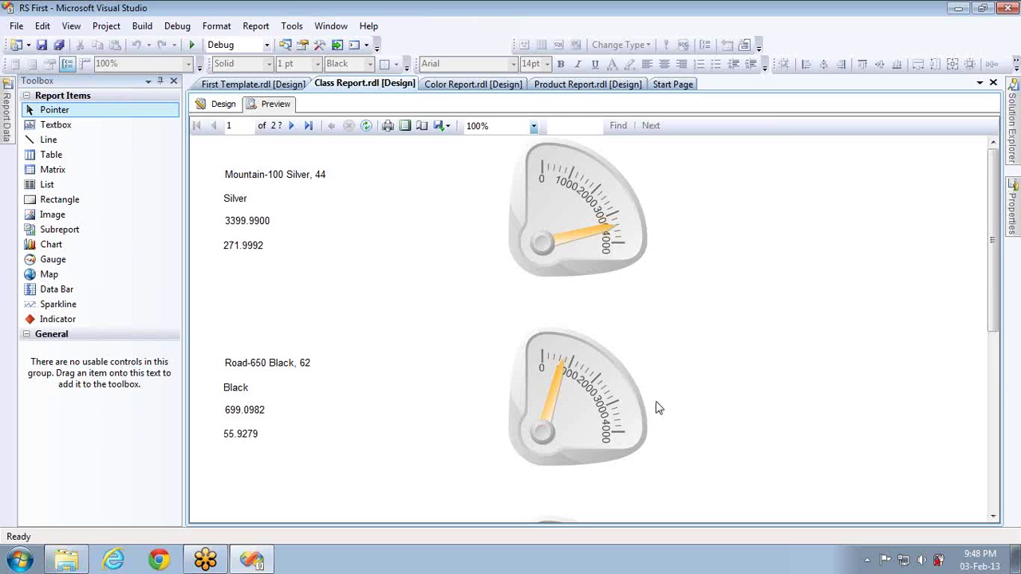
scroll(656, 408, down, 1)
scroll(655, 409, down, 10)
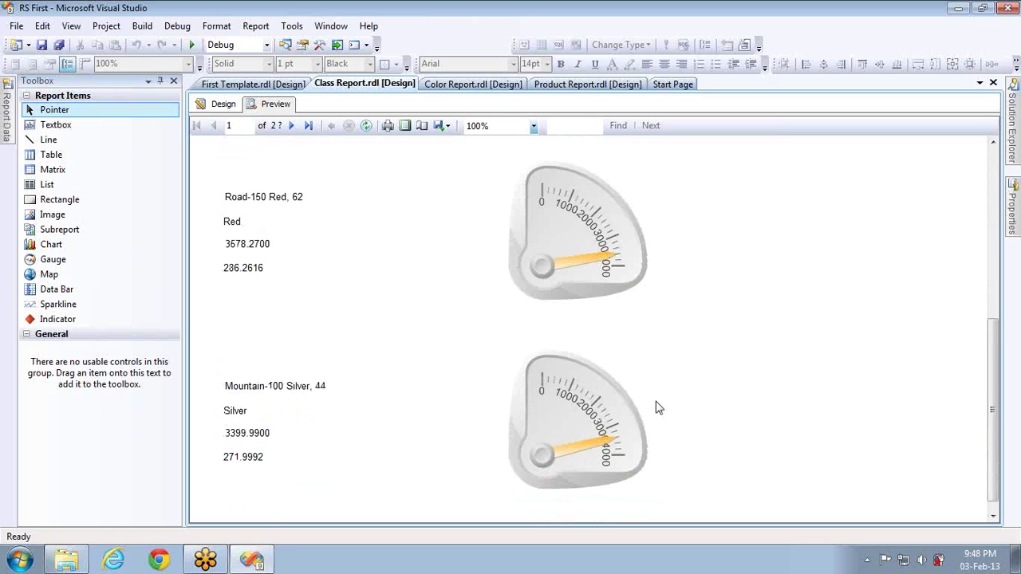
scroll(655, 408, down, 15)
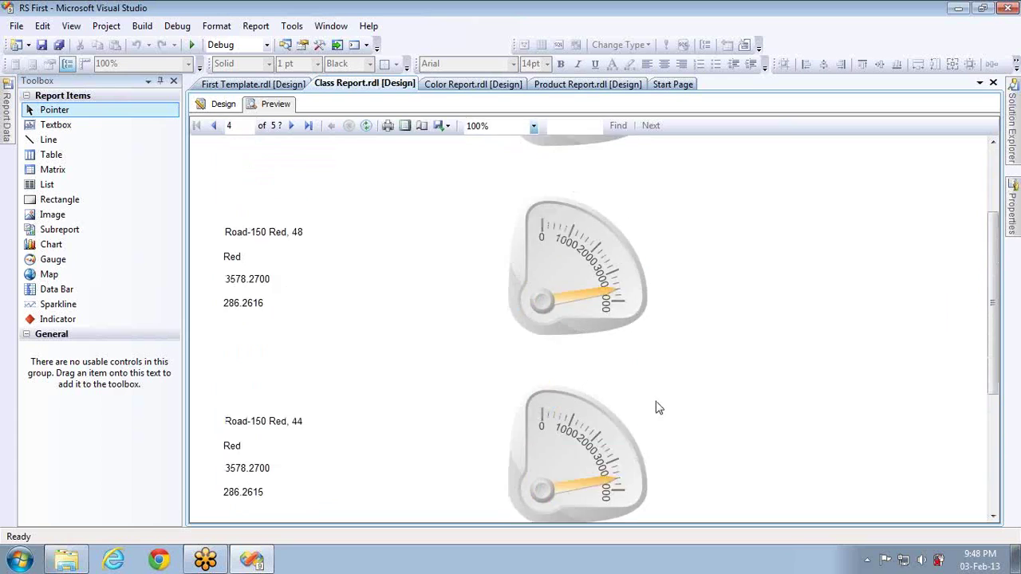
scroll(655, 409, down, 10)
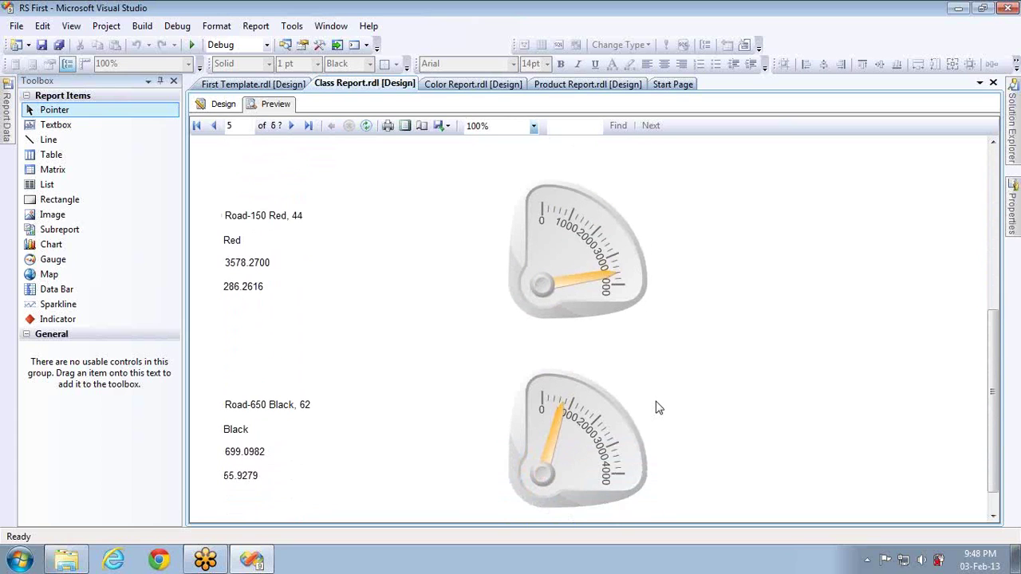
scroll(656, 409, down, 1)
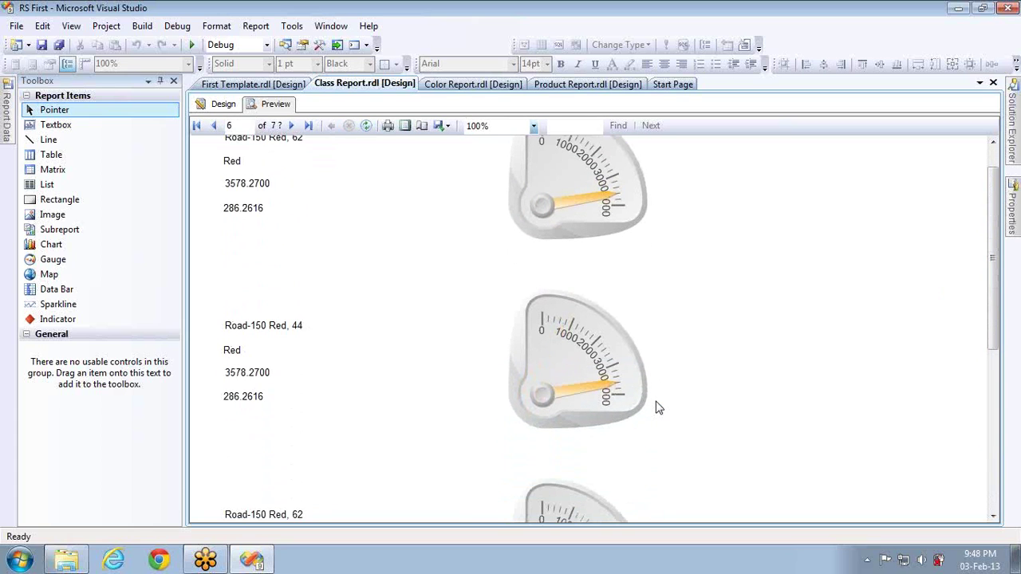
scroll(655, 409, up, 1)
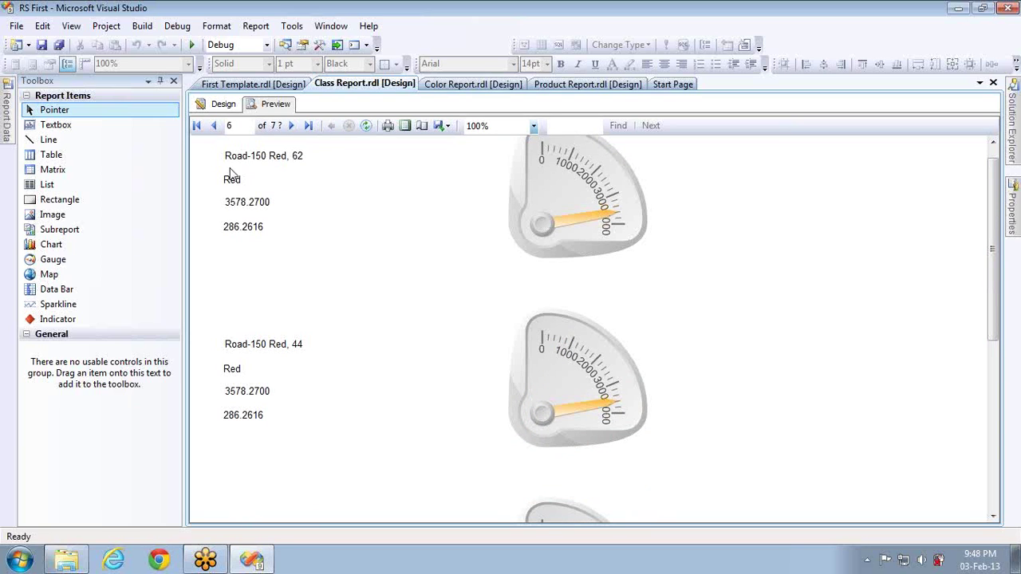
- Return to the design and review the Details row group's general properties without changing them
click(218, 109)
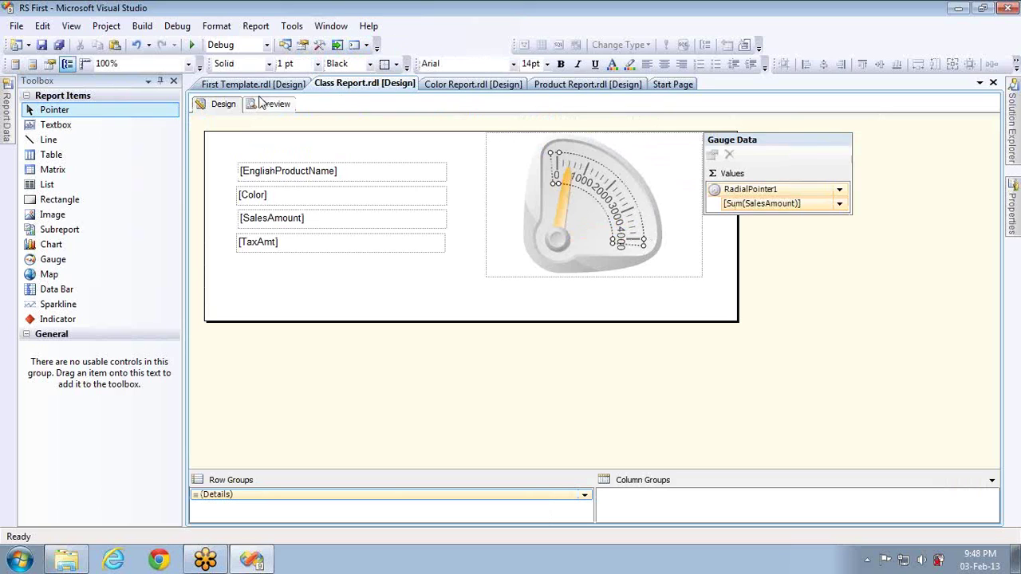
click(274, 499)
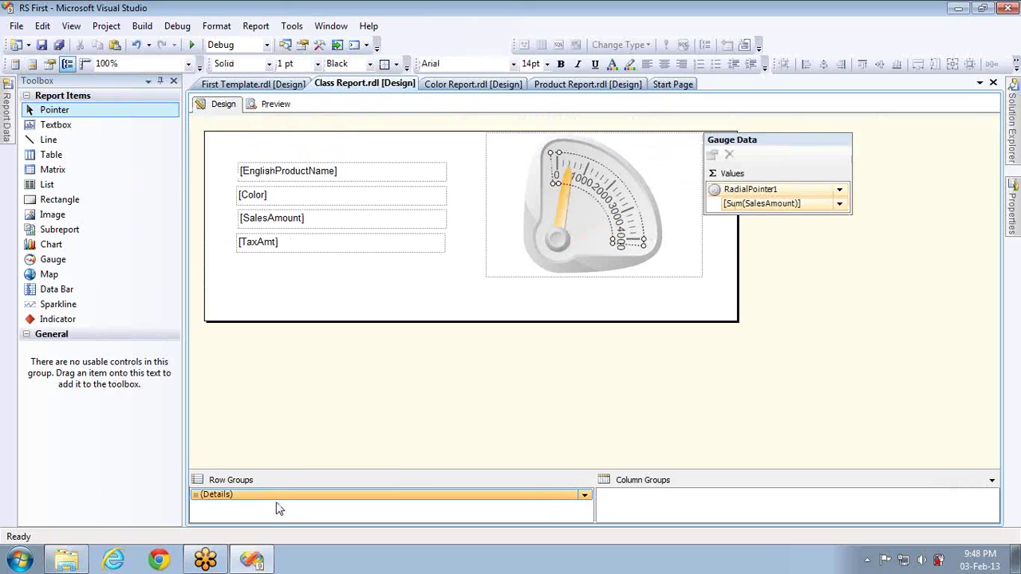
double_click(277, 501)
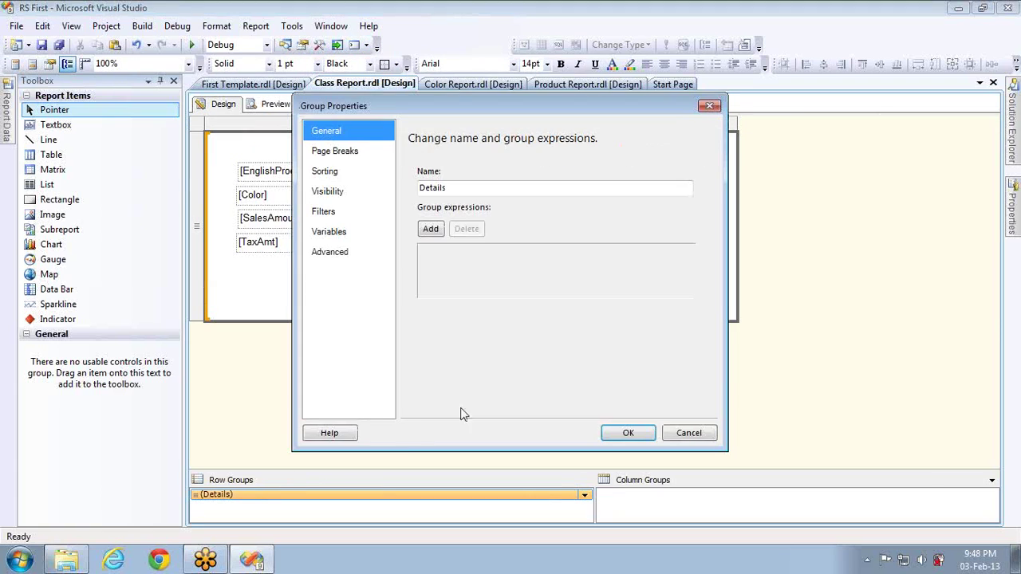
click(686, 439)
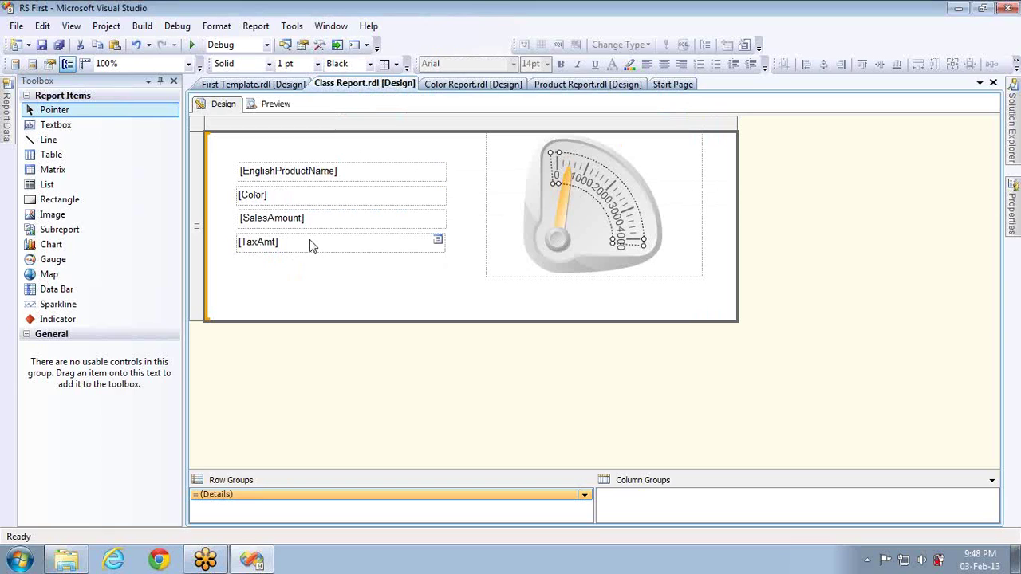
- Insert a blank map in the list below the TaxAmt text box, skipping the choice of spatial data
click(57, 276)
drag(57, 277, 256, 292)
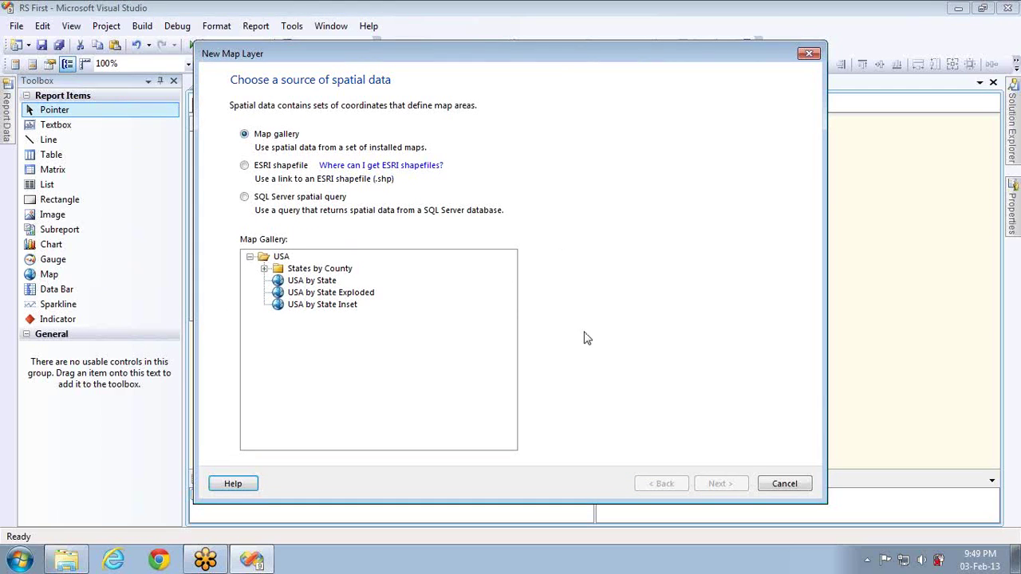
click(784, 483)
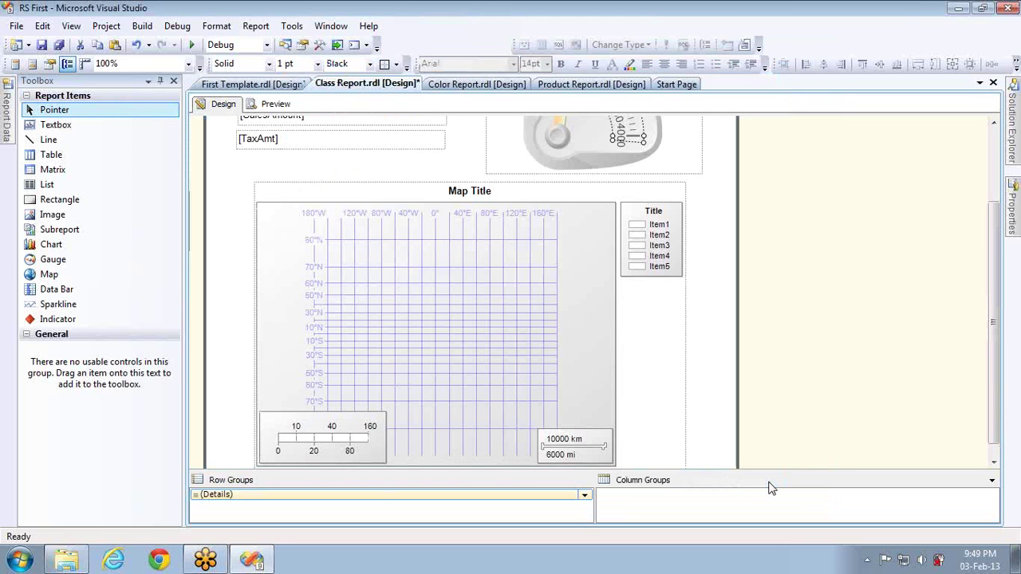
- Set the map viewport's coordinate system to Planar (X, Y), leaving the viewport boundaries on Auto
click(437, 326)
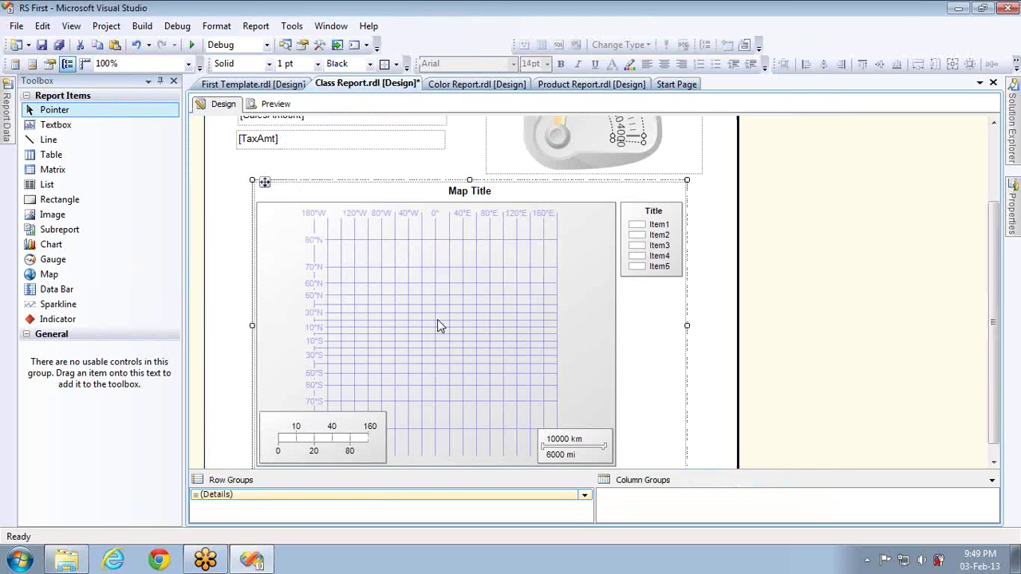
right_click(494, 304)
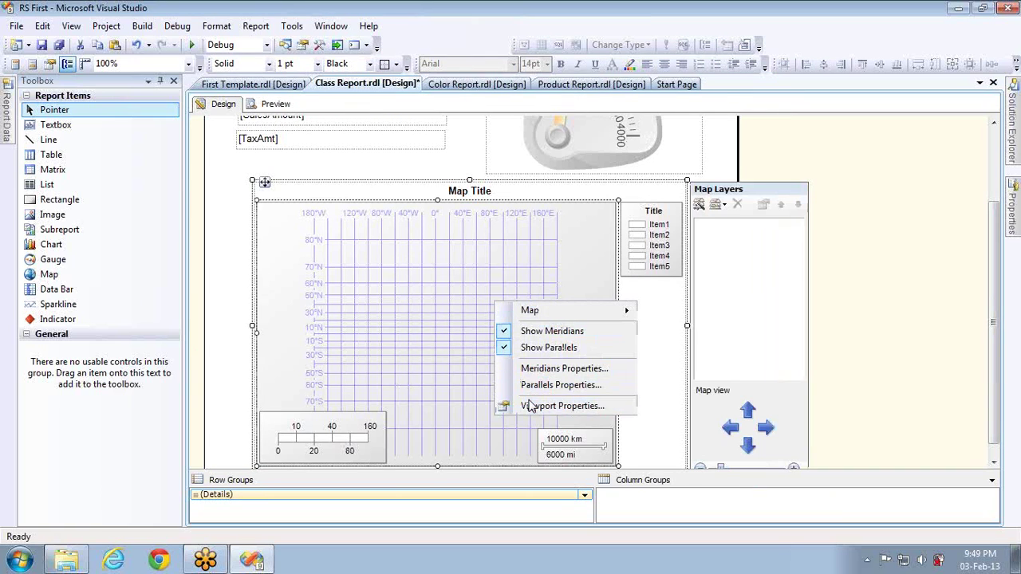
click(531, 406)
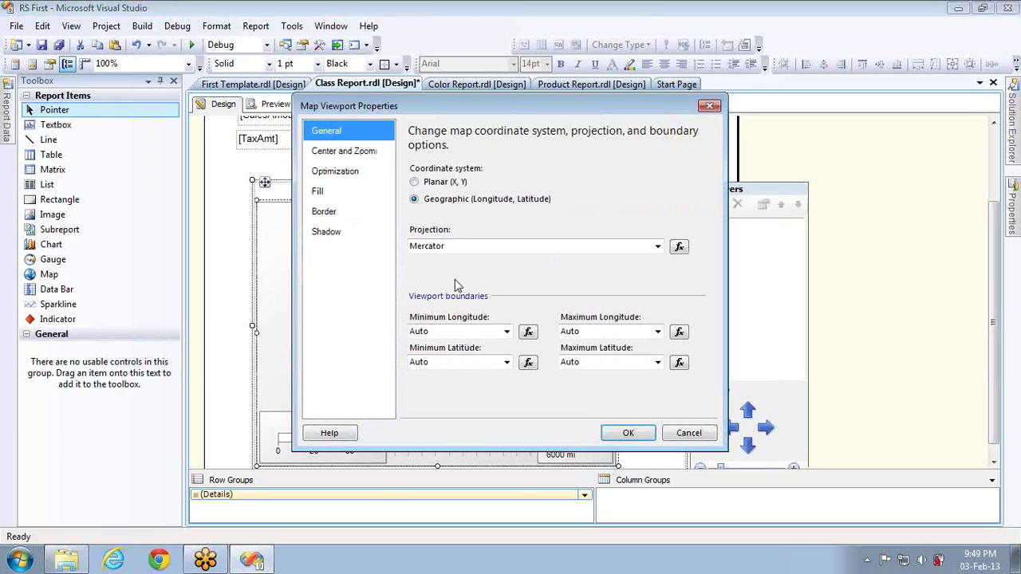
click(441, 184)
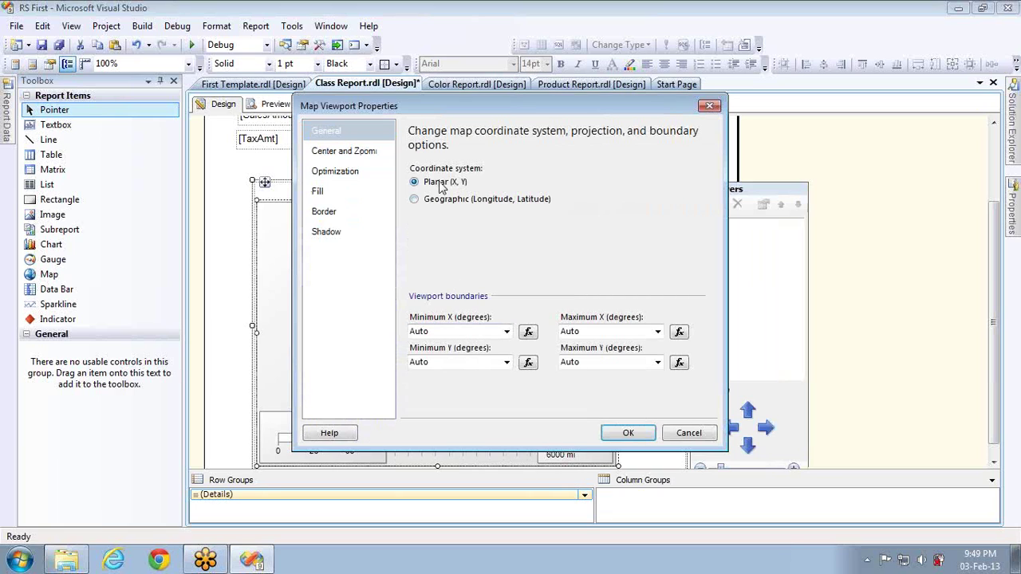
click(506, 332)
click(506, 334)
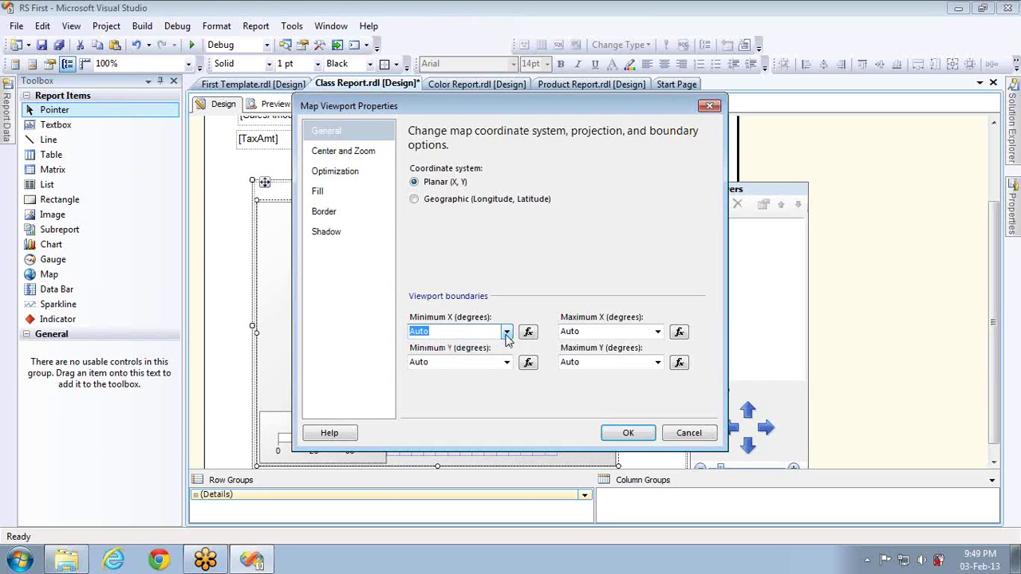
click(339, 156)
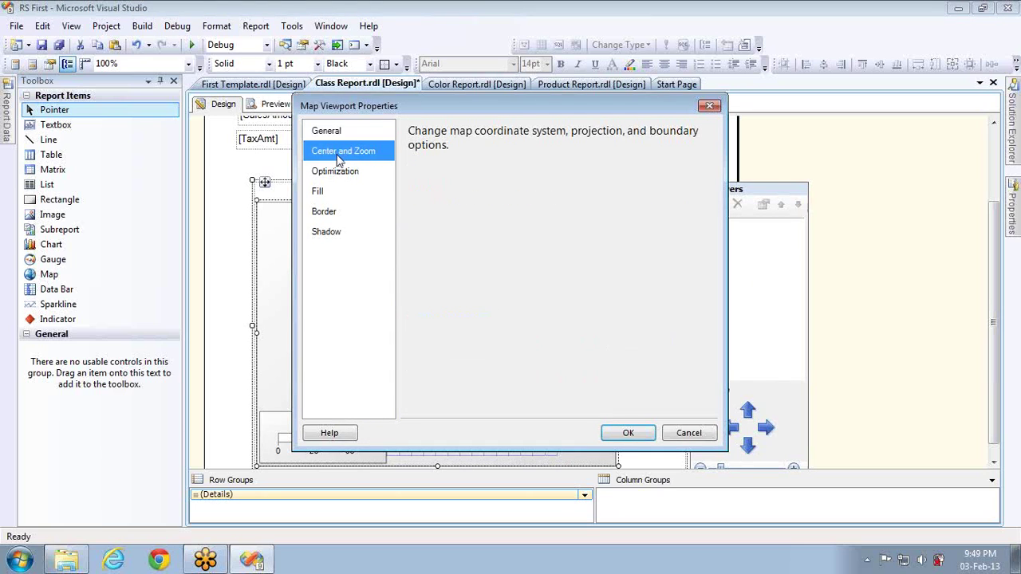
click(339, 170)
click(659, 432)
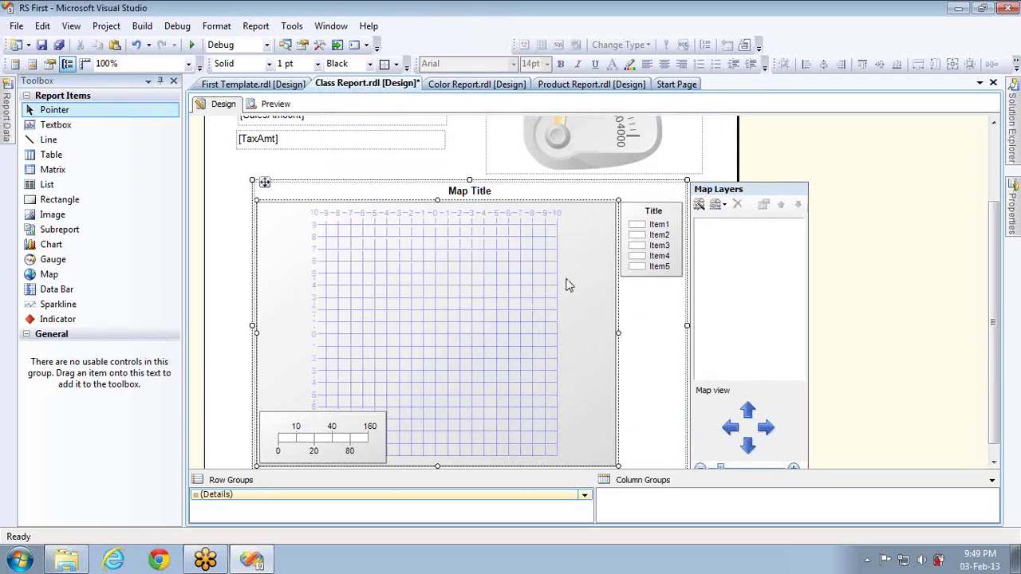
- Add a layer to the map from the map gallery's USA by State map, keeping the default view options
click(700, 206)
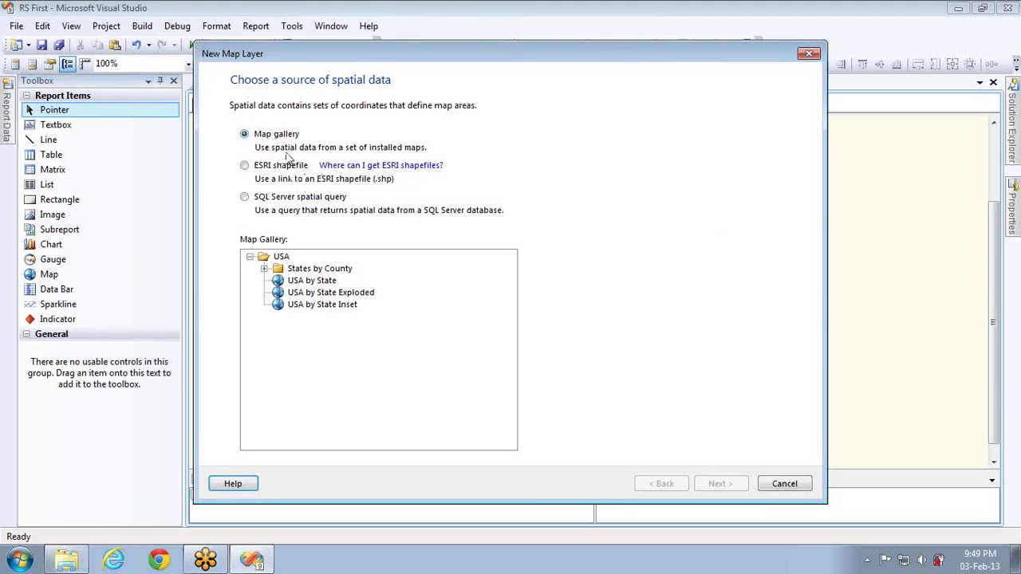
click(326, 283)
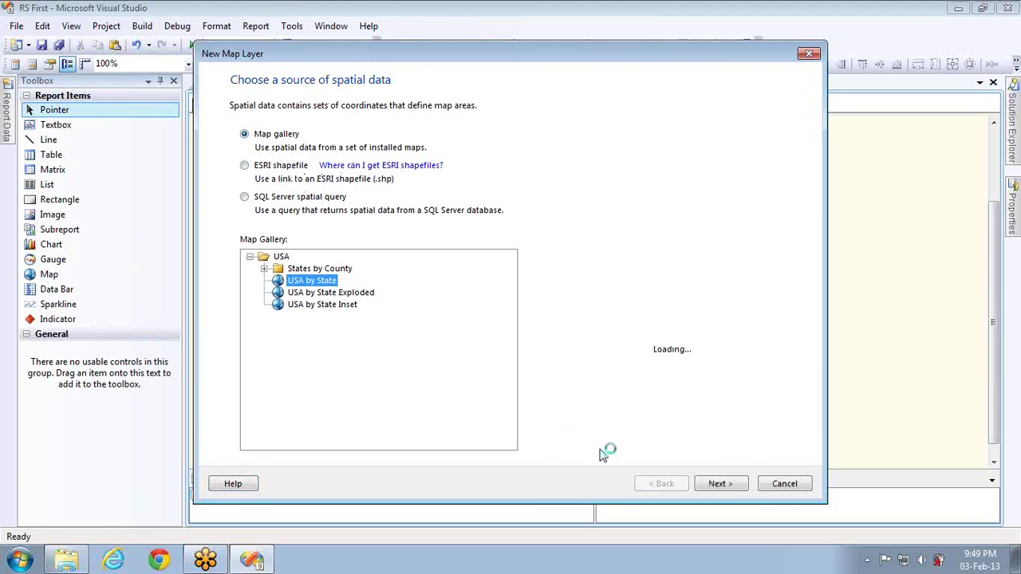
click(702, 485)
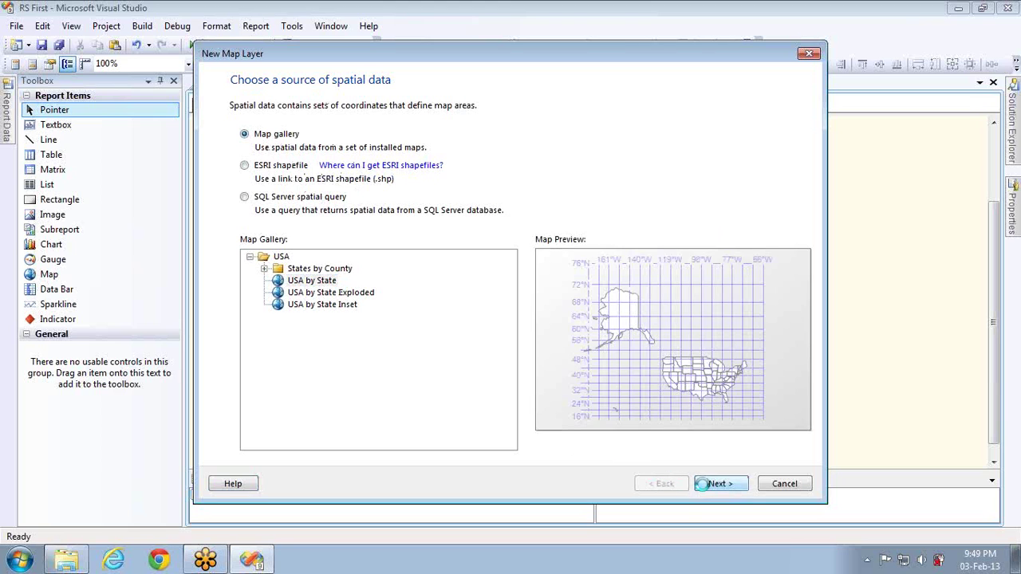
click(706, 488)
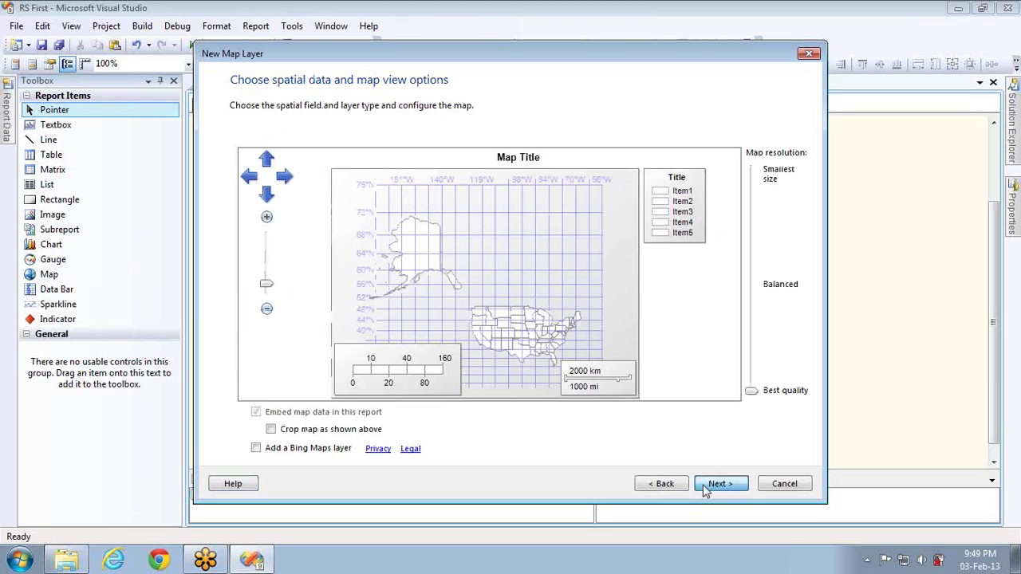
click(704, 484)
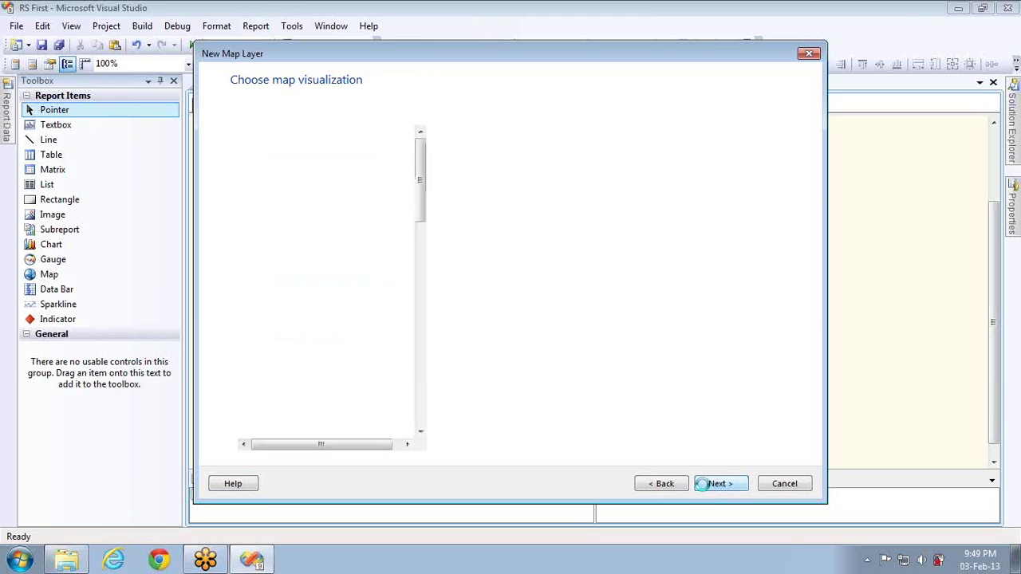
click(707, 486)
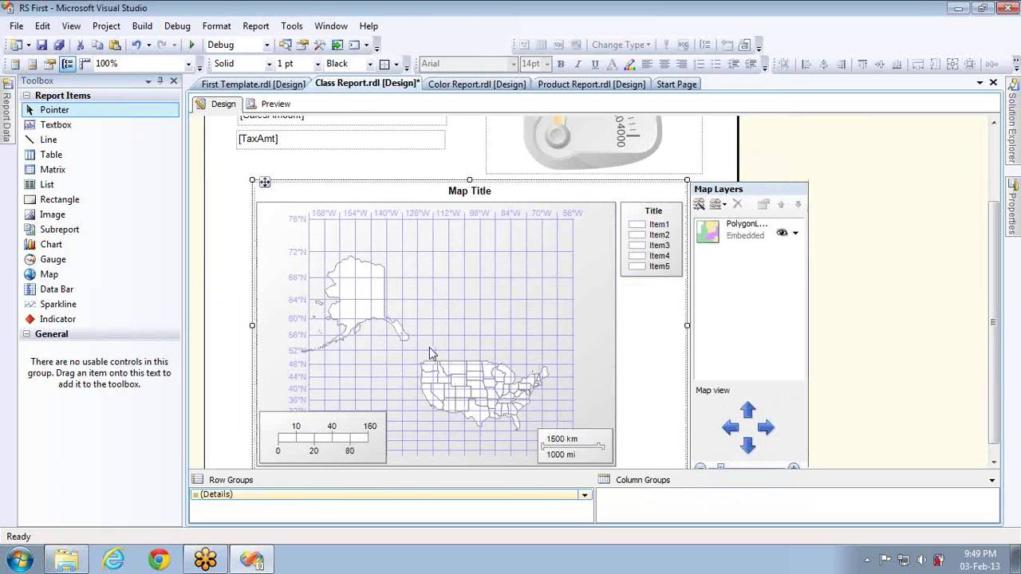
- Preview the report with the map, return to the design, and delete the map from the list
click(723, 205)
click(723, 205)
click(281, 104)
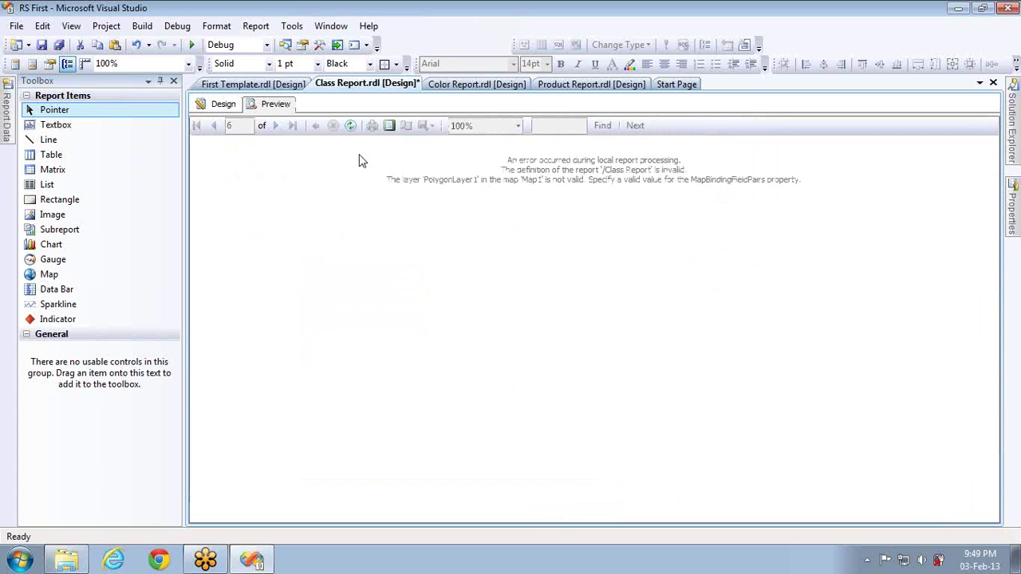
click(227, 107)
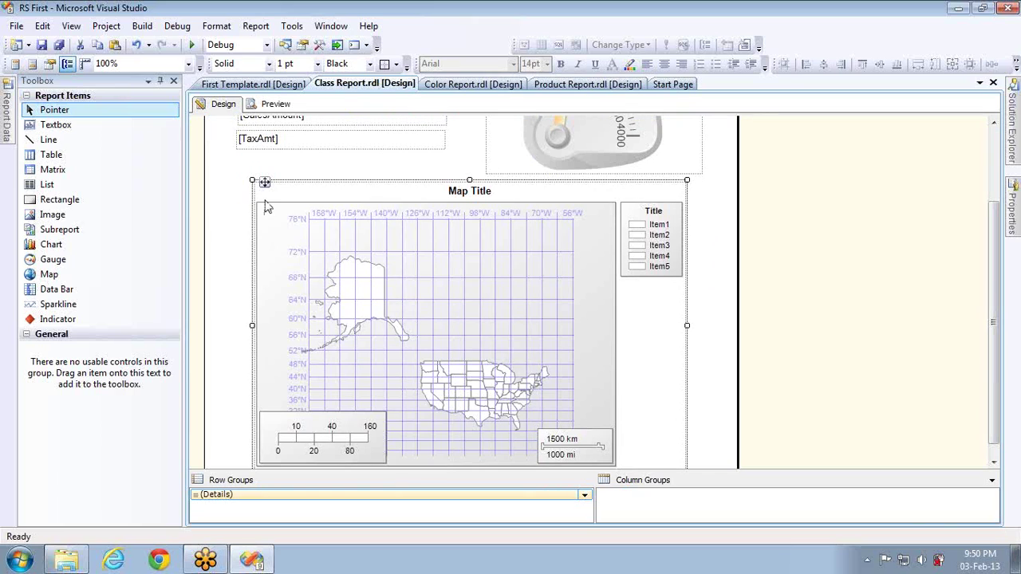
key(Delete)
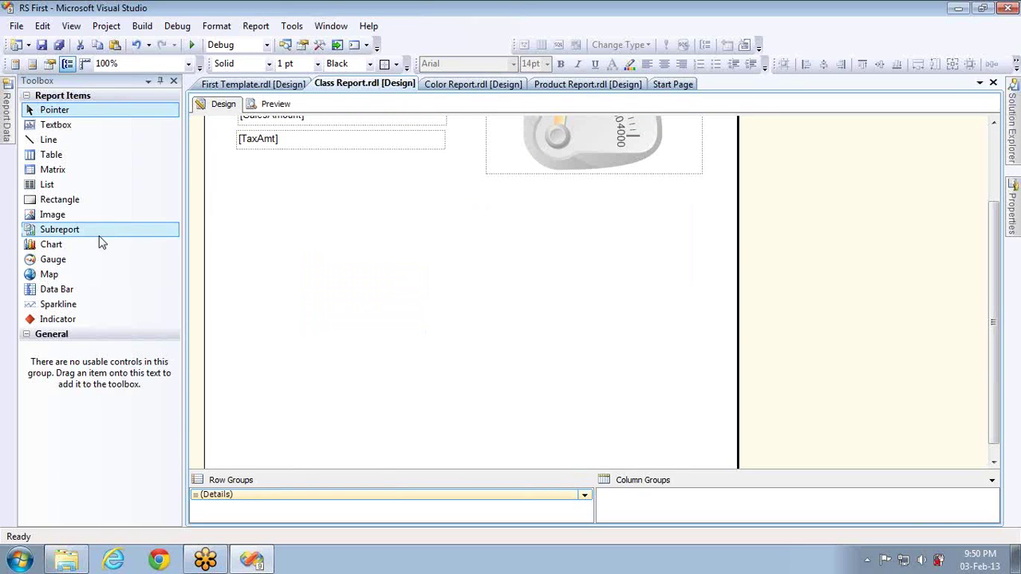
- Insert a data bar of the first Data Bar type in the list below the TaxAmt text box
drag(62, 292, 287, 243)
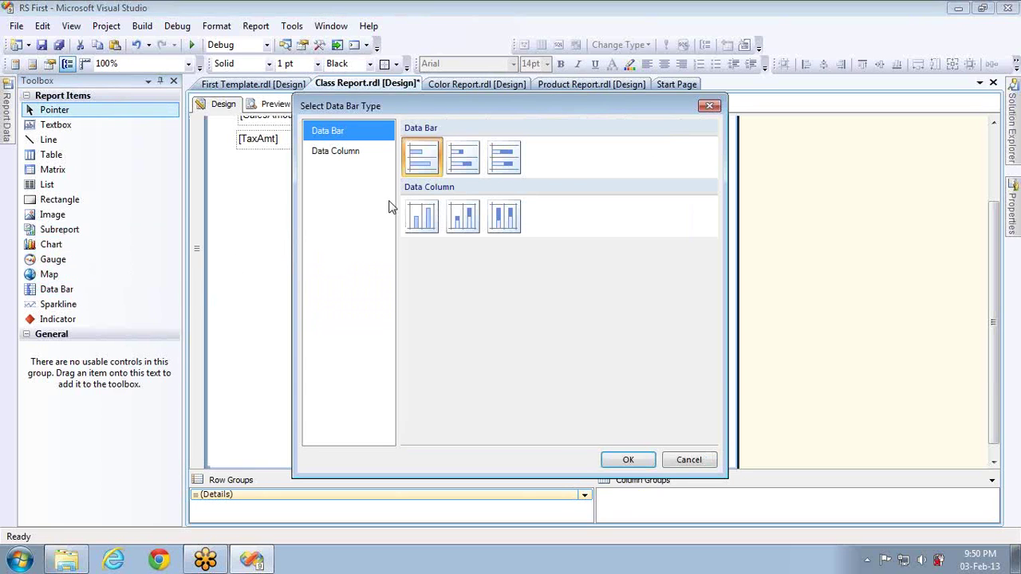
click(416, 171)
double_click(415, 171)
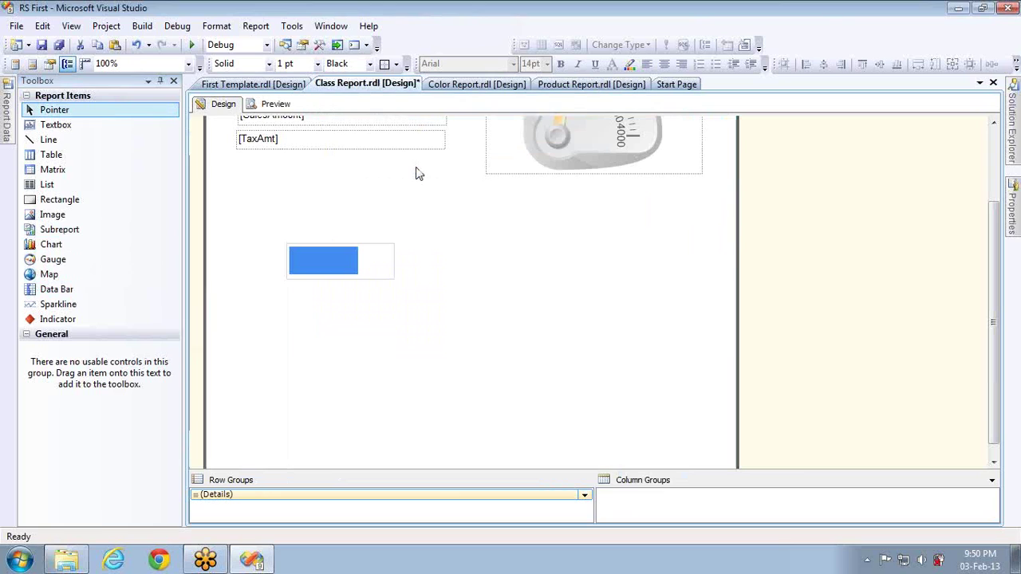
- Assign SalesAmount as the data bar's value and Color as its category group
click(354, 270)
right_click(354, 270)
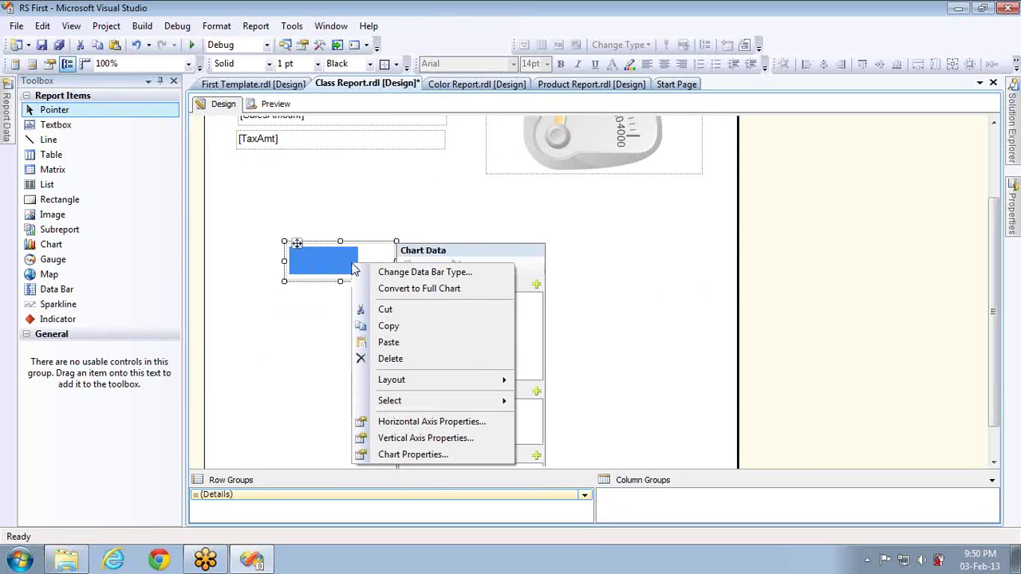
click(351, 263)
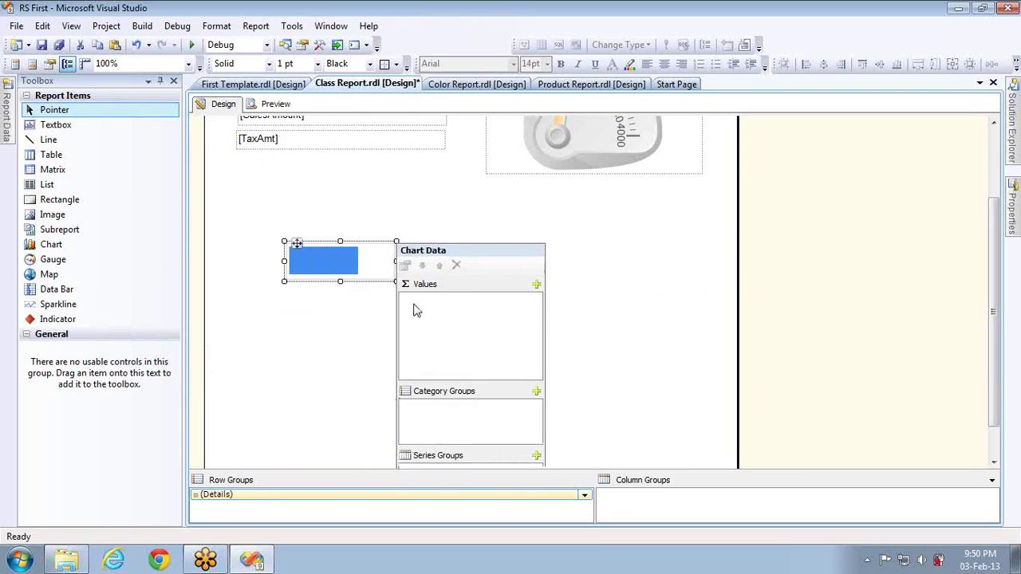
click(537, 285)
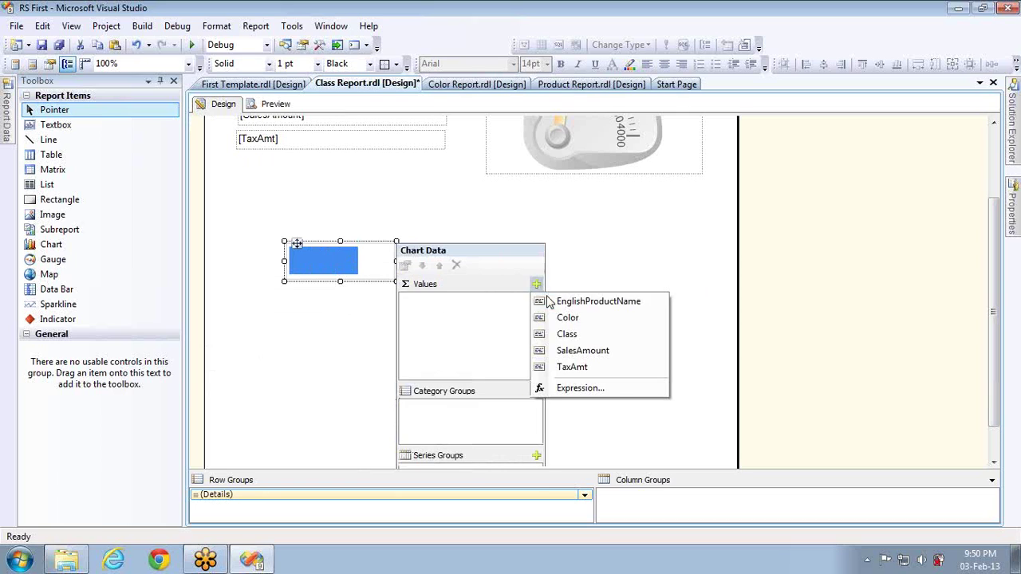
click(569, 353)
click(536, 392)
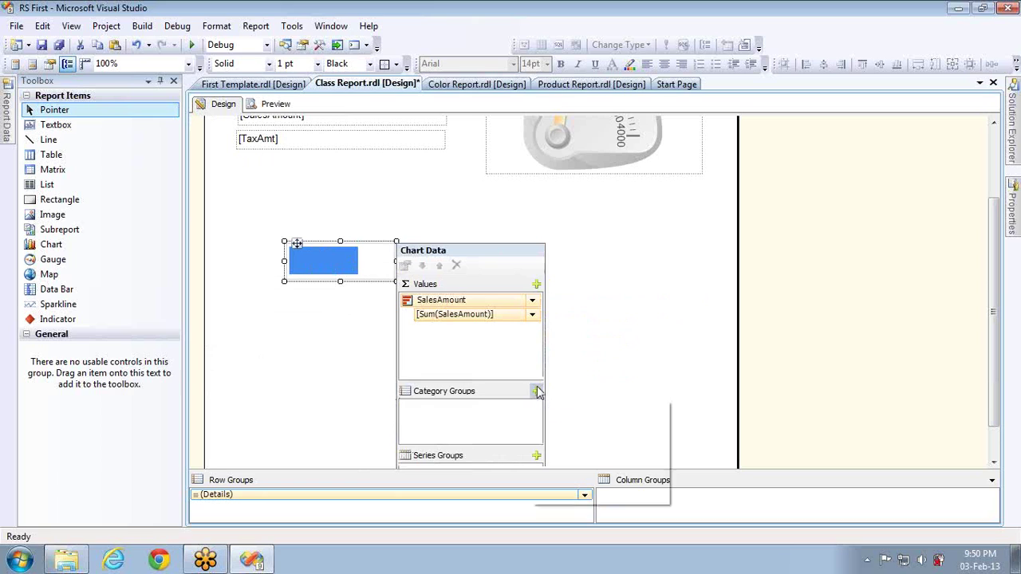
click(568, 427)
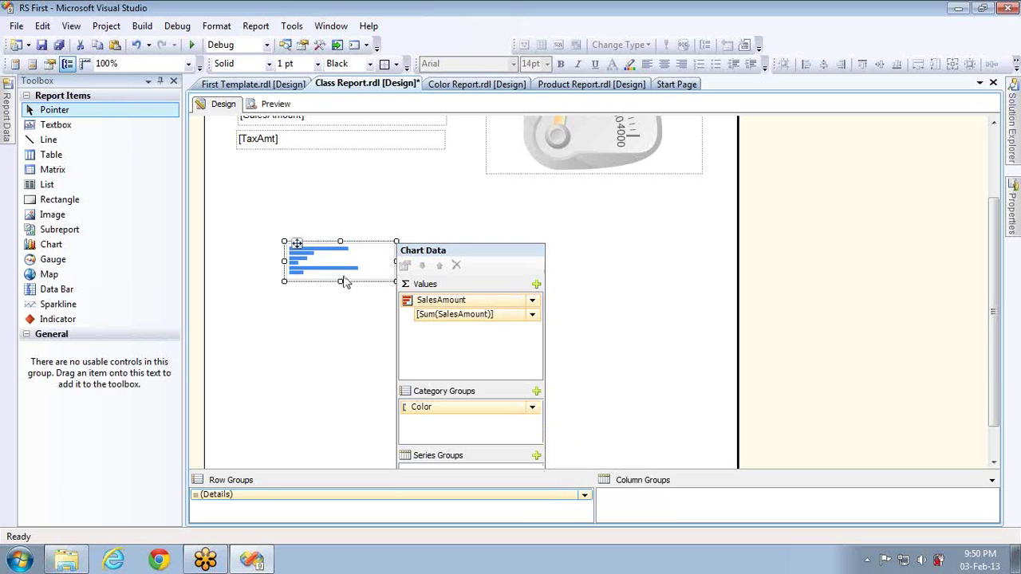
- Start a report preview, return to the design, and cut the data bar from the list
click(285, 106)
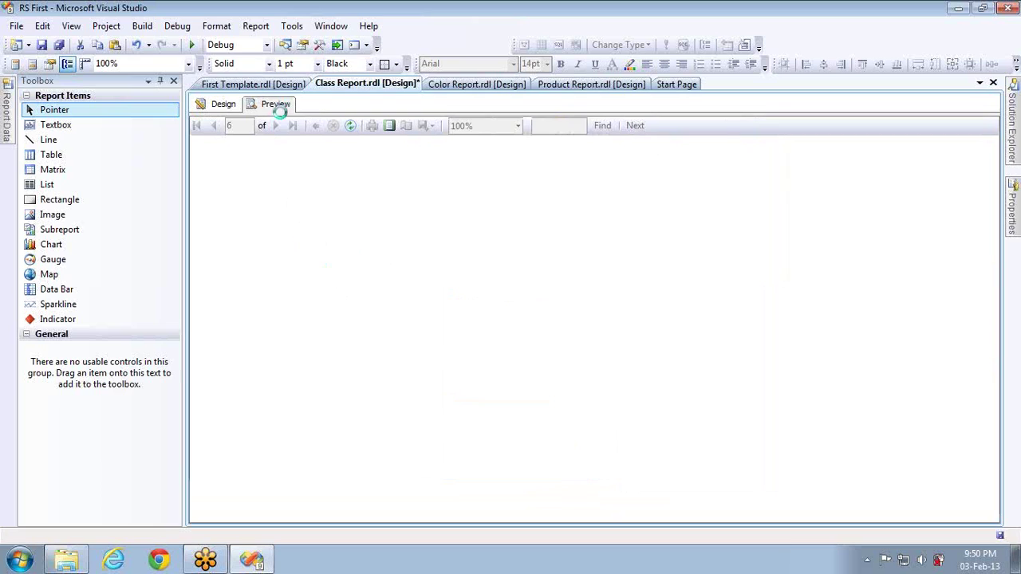
click(220, 104)
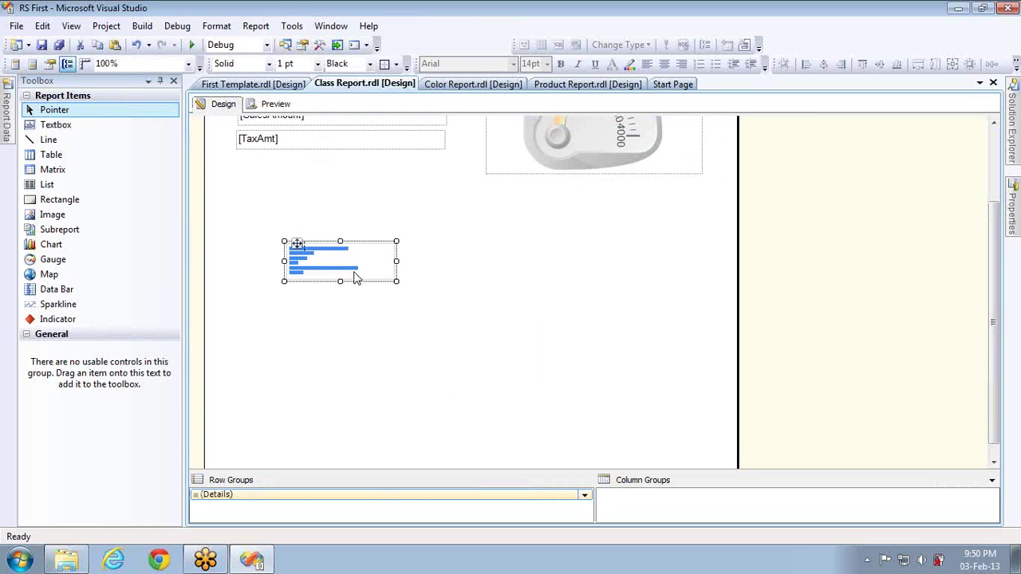
key(Delete)
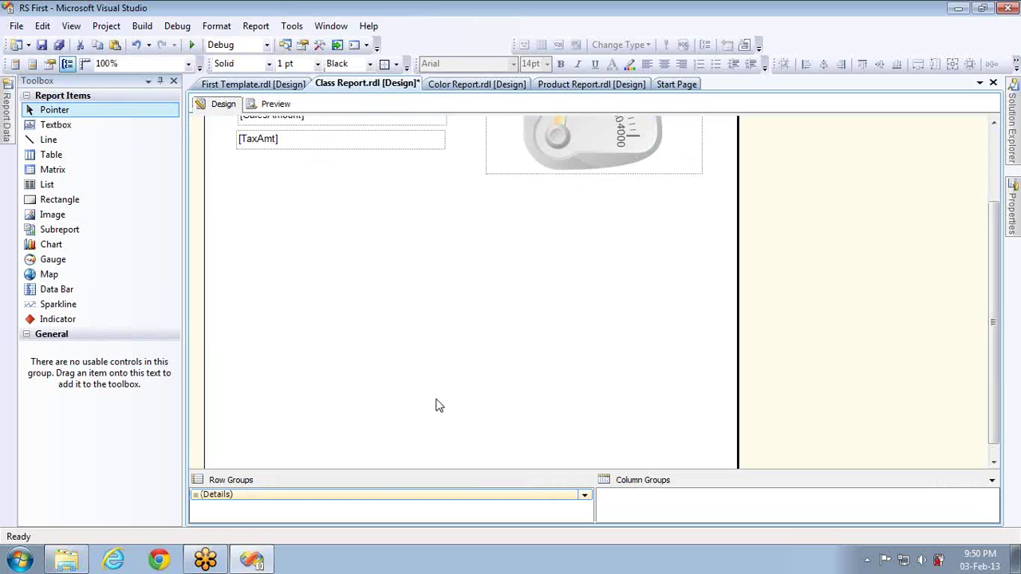
- Shrink the list's height so that it ends just below the gauge, leaving free report body underneath
click(994, 463)
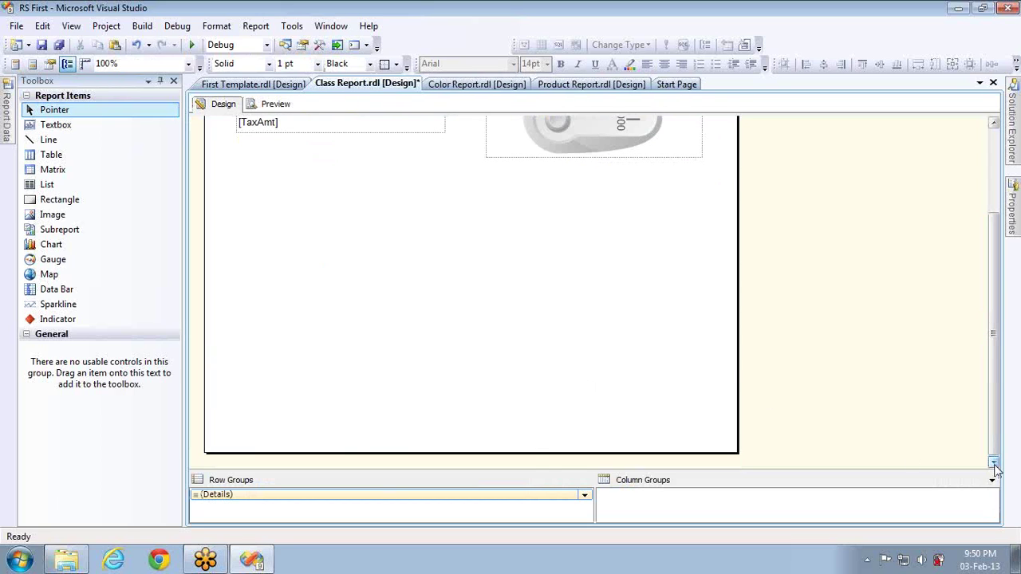
click(508, 429)
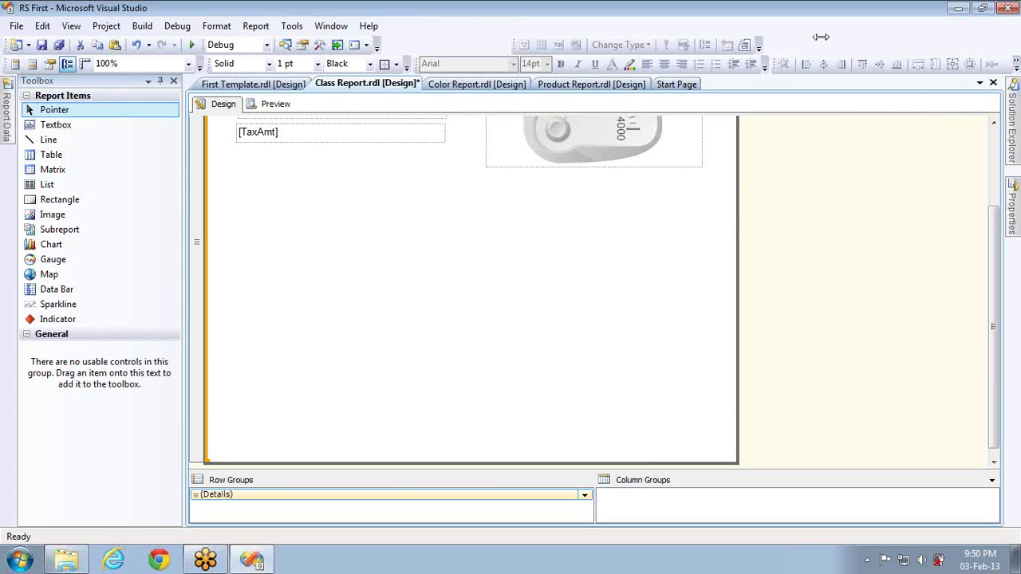
click(999, 144)
click(199, 130)
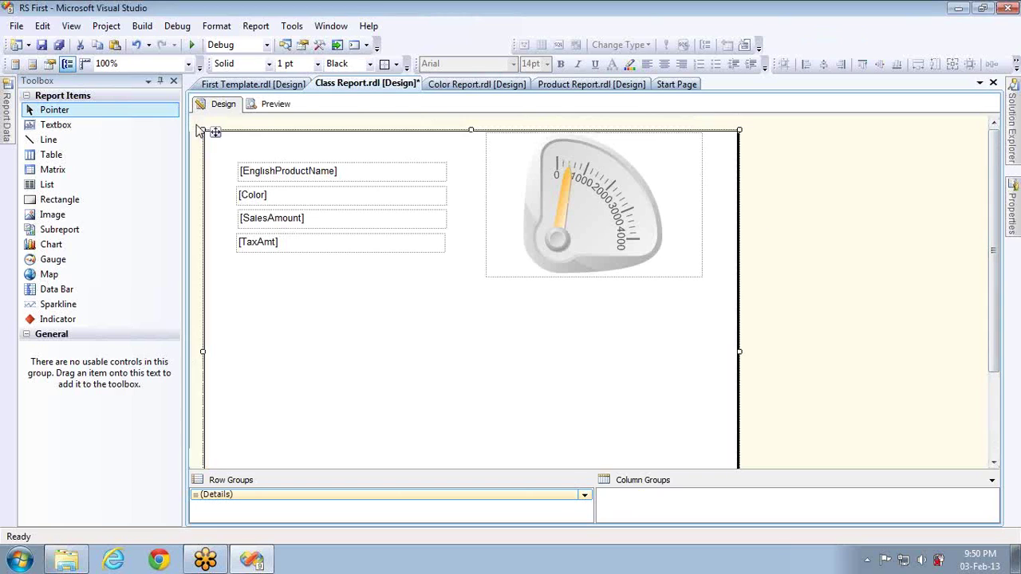
click(995, 448)
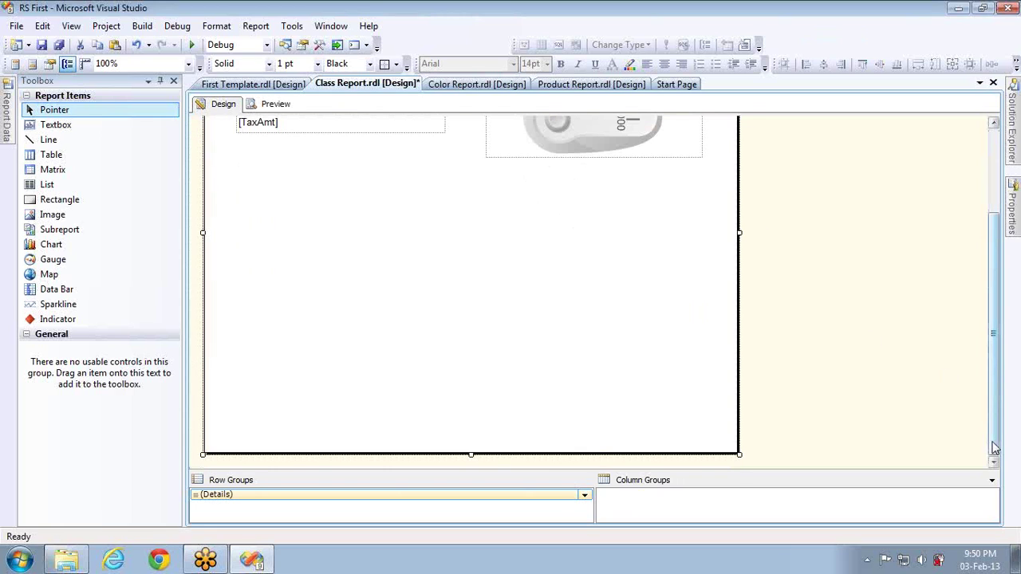
drag(472, 455, 499, 180)
- Paste the data bar into the report body below the list and preview the report's last page
click(359, 278)
key(ctrl+v)
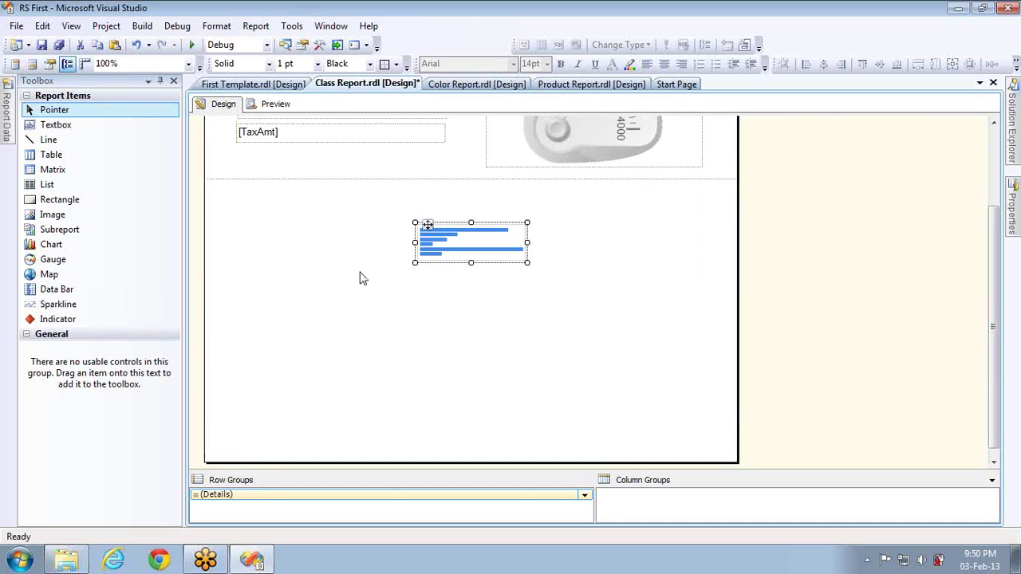
click(276, 105)
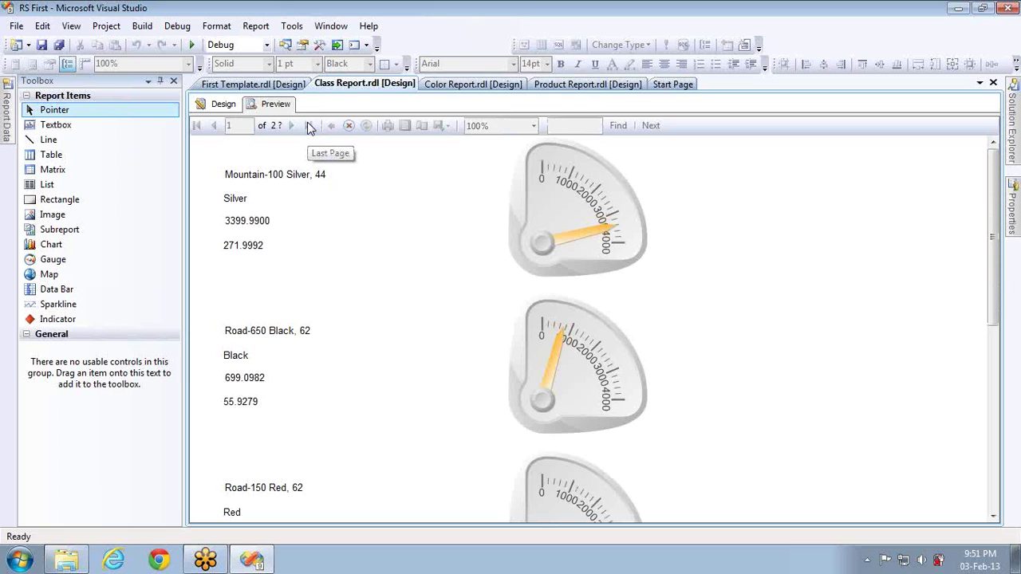
click(309, 126)
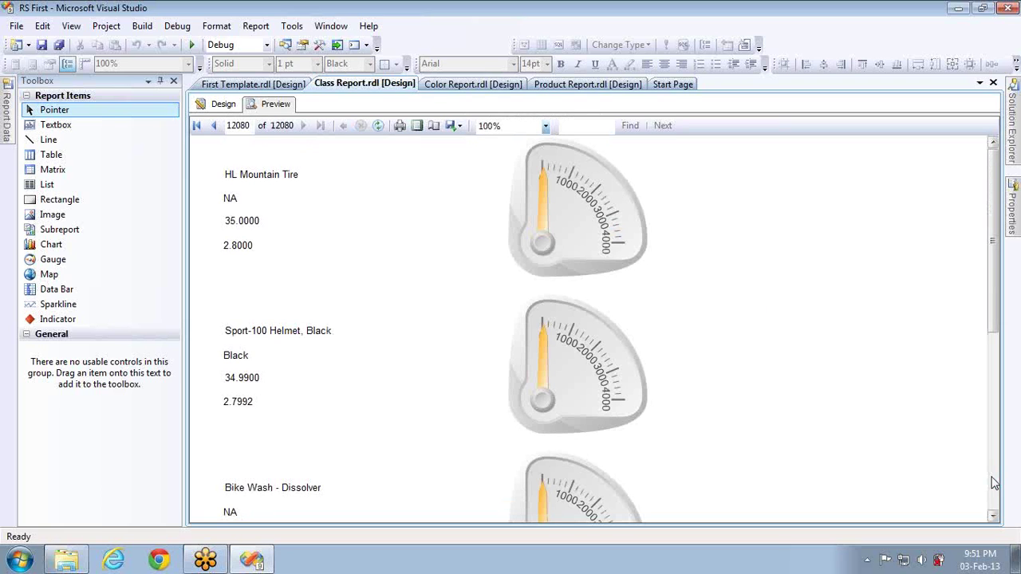
click(996, 492)
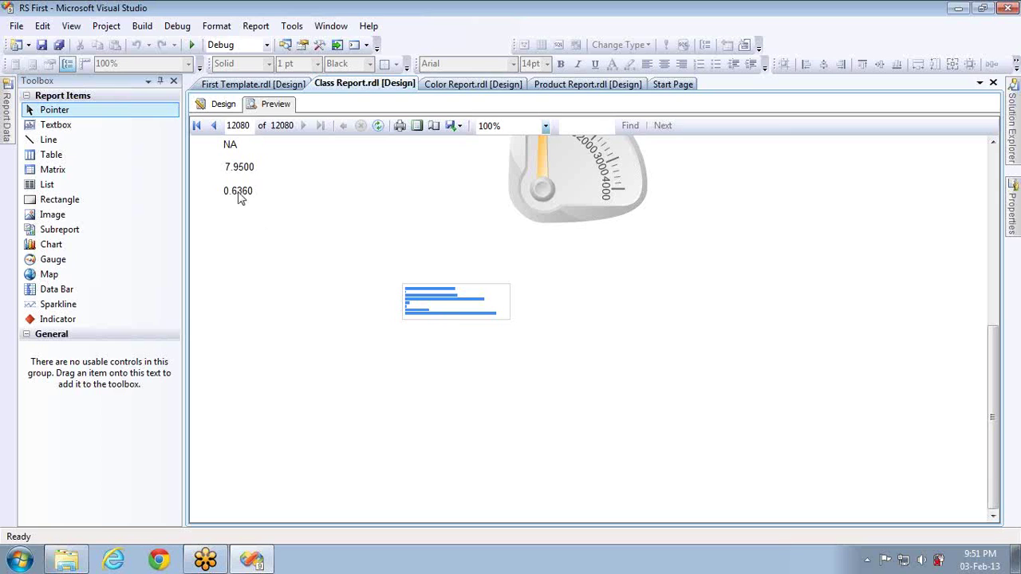
- Return to the design and delete the list with its contents, keeping only the data bar
click(224, 105)
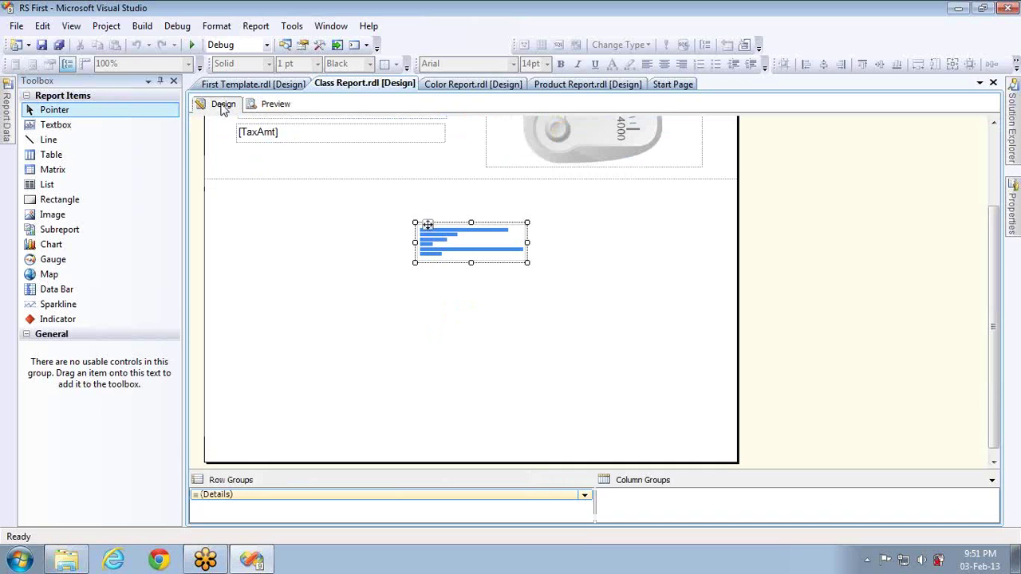
click(252, 176)
key(Delete)
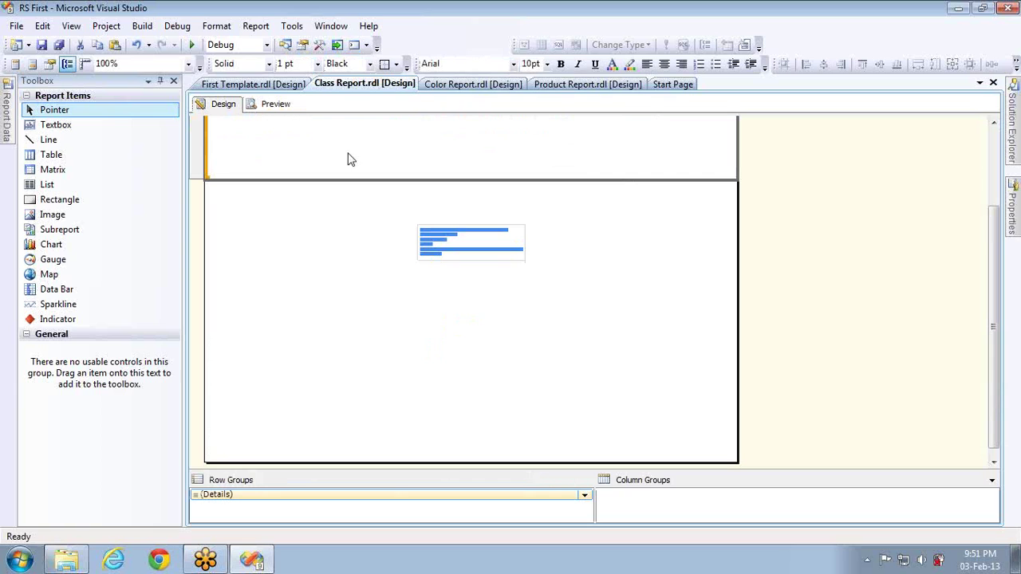
drag(996, 219, 981, 120)
click(209, 132)
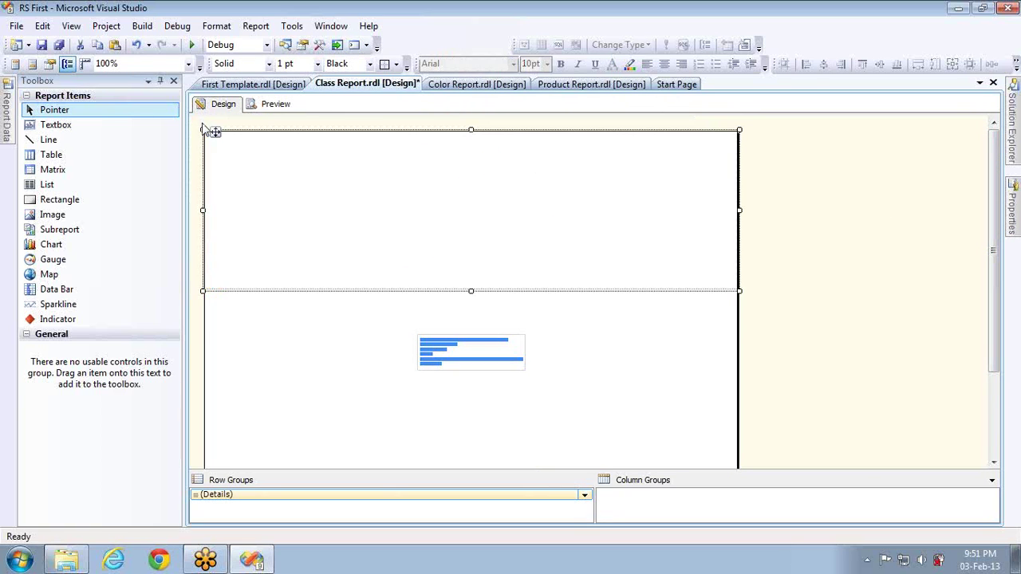
key(Delete)
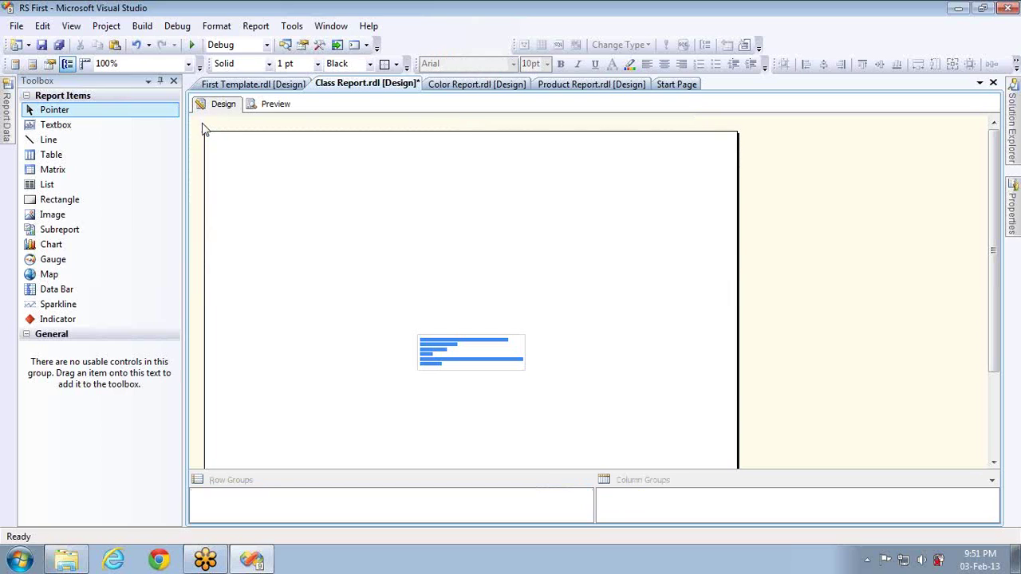
- Move the data bar up and slightly to the left in the report body
click(450, 366)
key(Up)
key(Up)
key(Up)
key(Up)
key(Up)
key(Up)
key(Up)
key(Up)
key(Up)
key(Up)
key(Up)
key(Up)
key(Up)
key(Up)
key(Up)
key(Up)
key(Up)
key(Up)
key(Up)
key(Up)
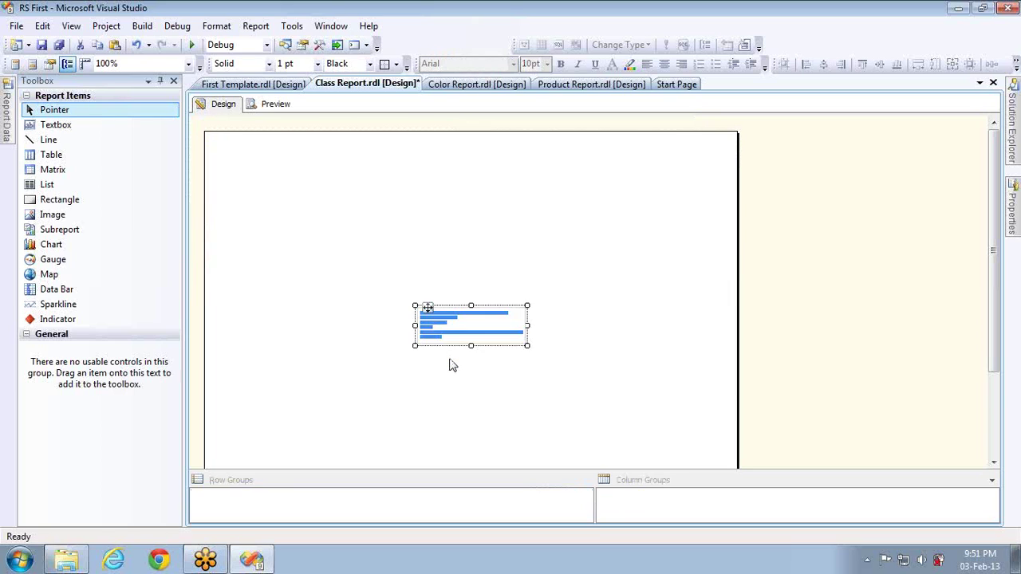
key(Left)
key(Left)
key(Left)
key(Left)
key(Left)
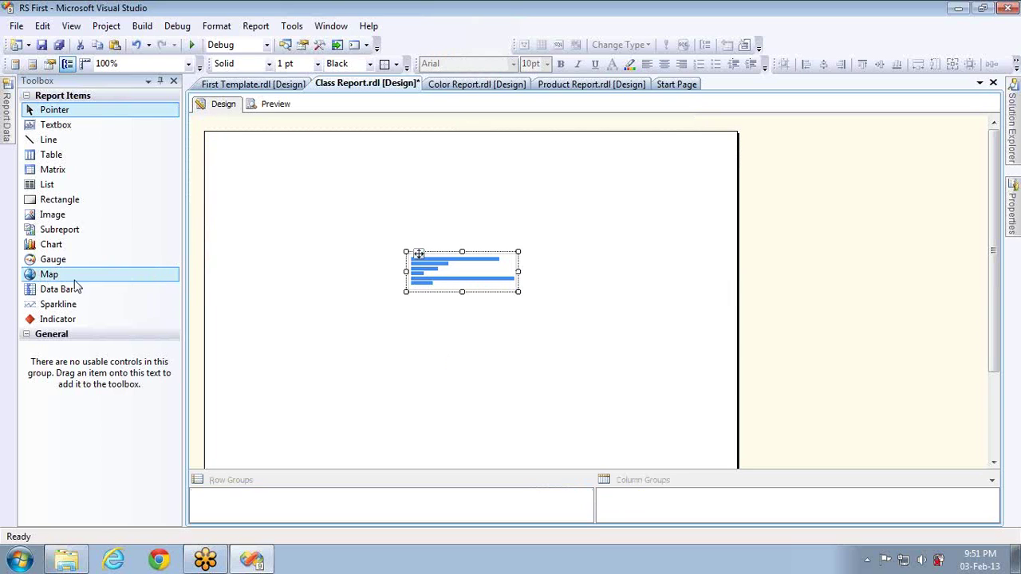
- Insert a data bar of the first Data Column type above and left of the existing data bar
drag(69, 289, 260, 217)
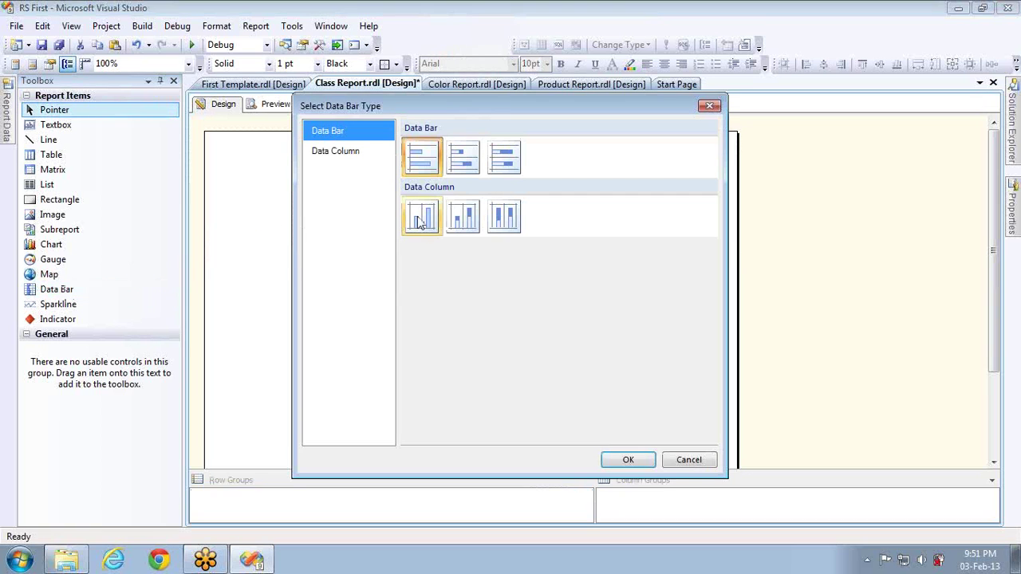
click(422, 217)
double_click(424, 223)
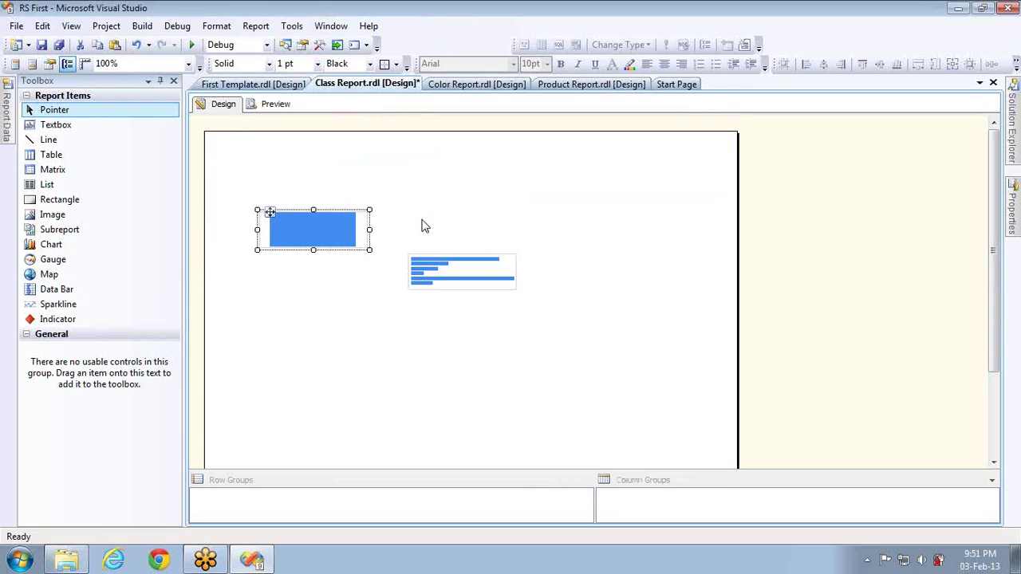
- Assign TaxAmt from the ADV source's Embed dataset as the data column's value and Color as its category group
right_click(340, 229)
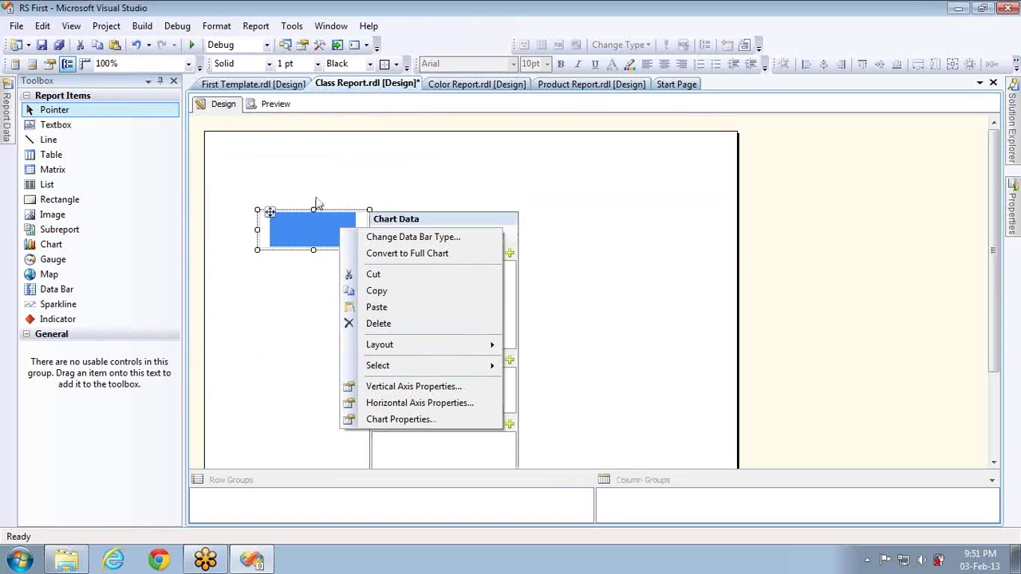
click(313, 246)
click(510, 254)
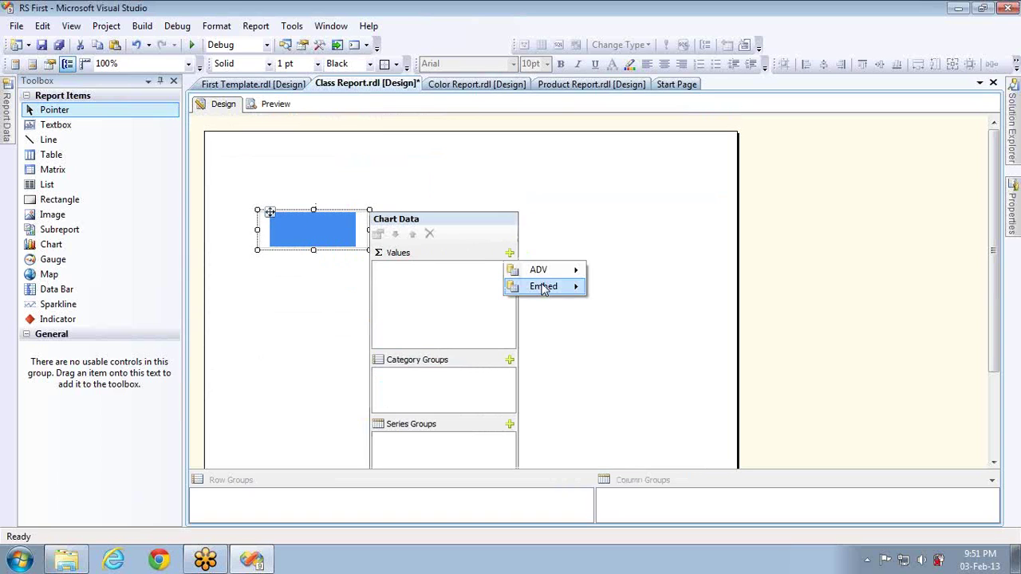
mouse_move(549, 287)
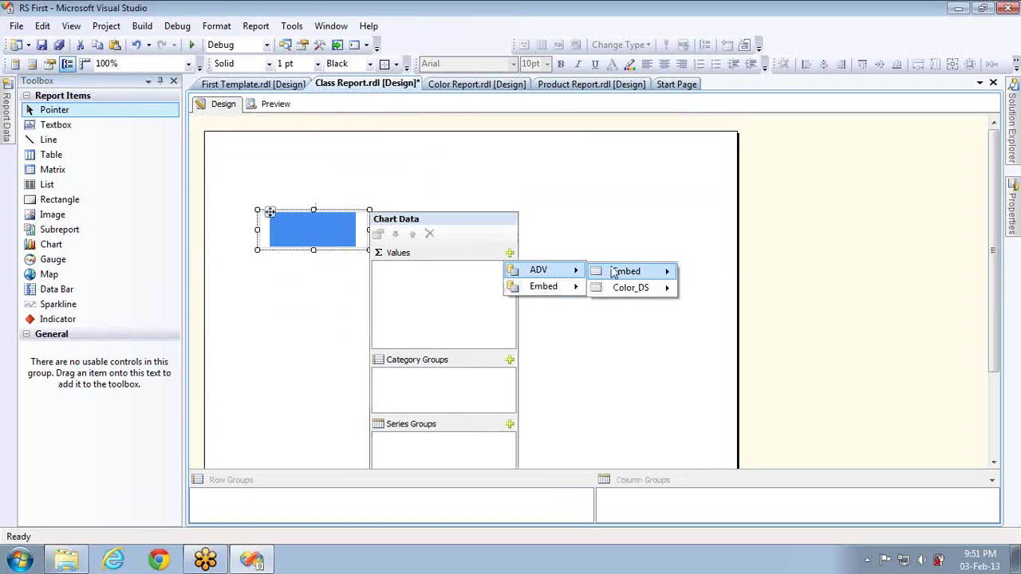
mouse_move(622, 272)
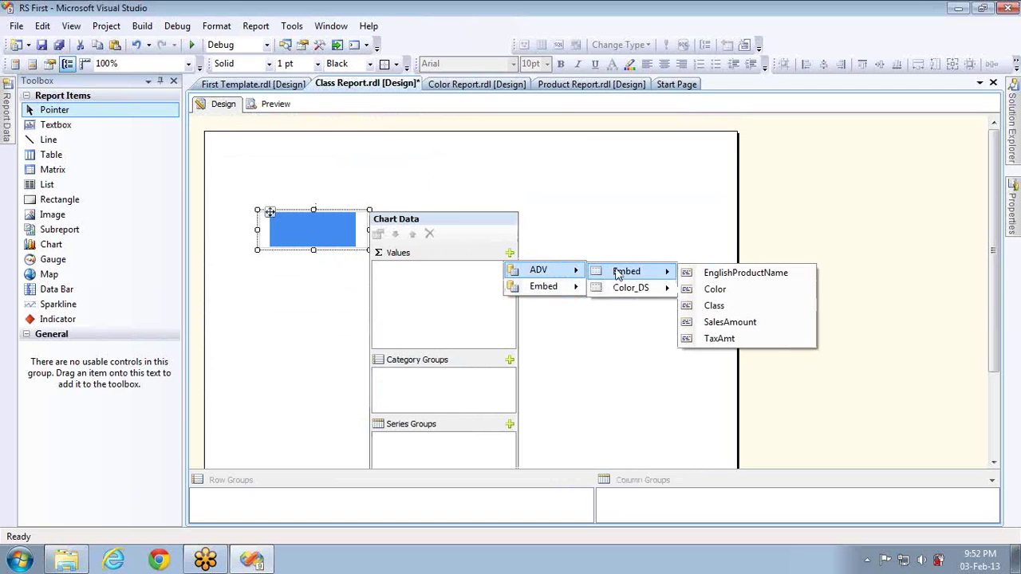
click(728, 341)
click(510, 361)
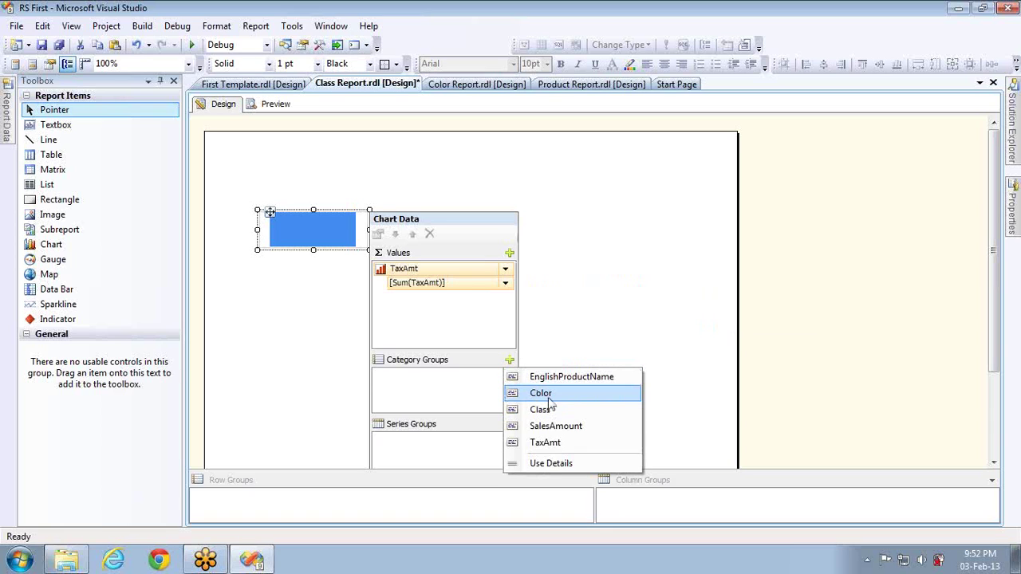
click(547, 397)
click(403, 304)
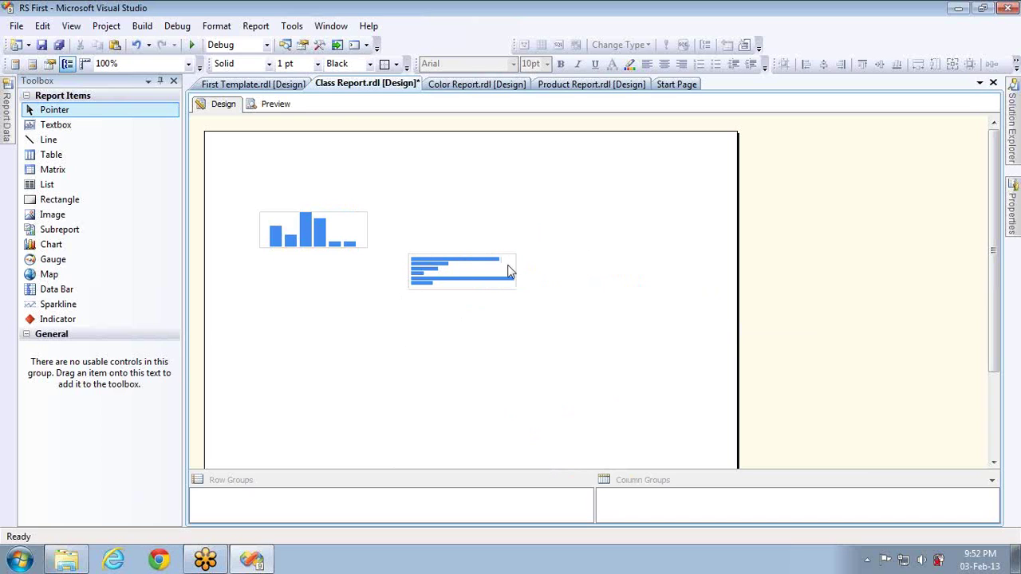
- Preview the report with the TaxAmt data column and the SalesAmount data bar
click(274, 104)
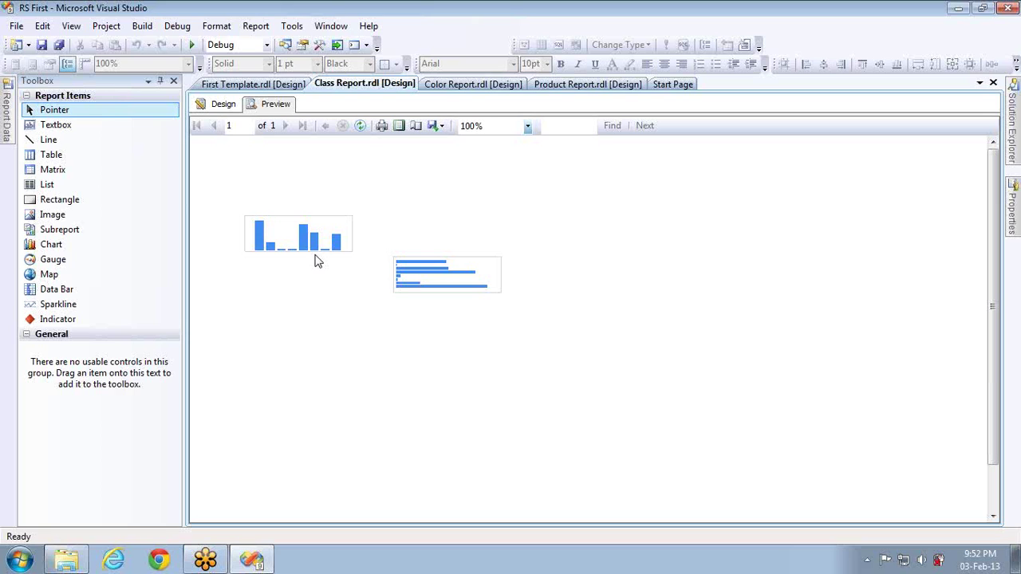
drag(111, 244, 225, 268)
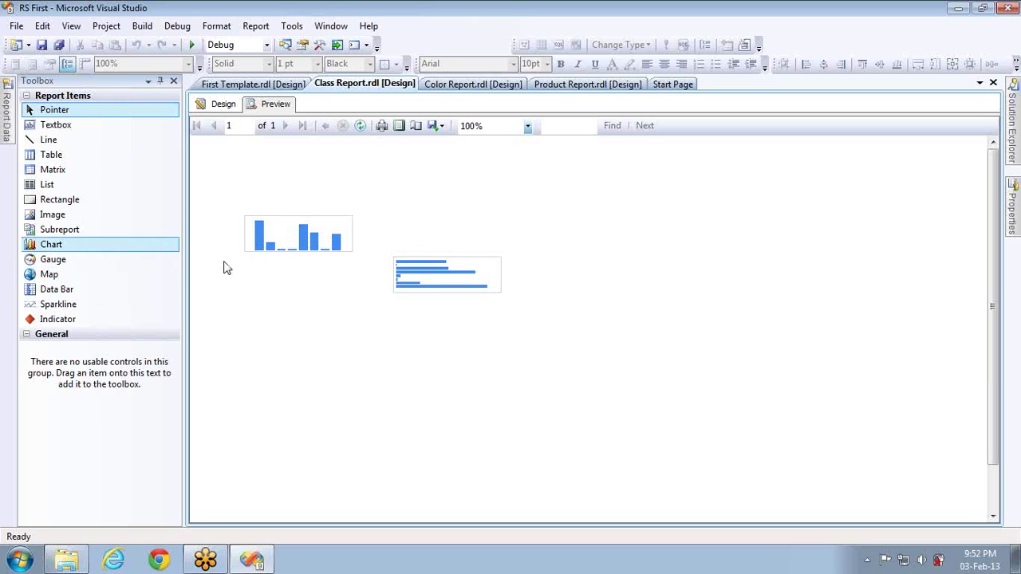
drag(58, 304, 107, 312)
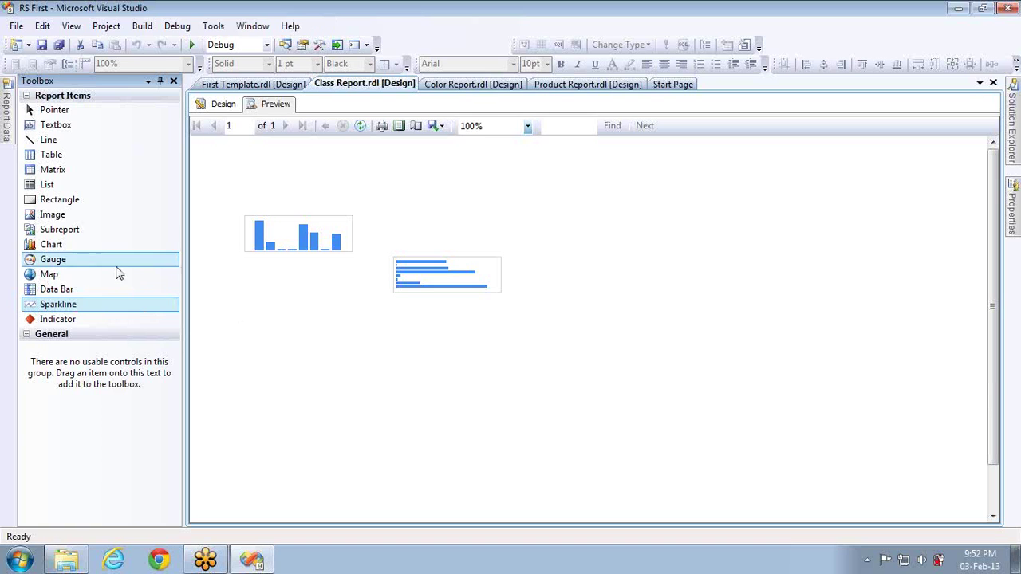
- Insert a stacked column sparkline below the data bars with SalesAmount from ADV's Embed dataset as its value, and preview the report
drag(90, 307, 269, 331)
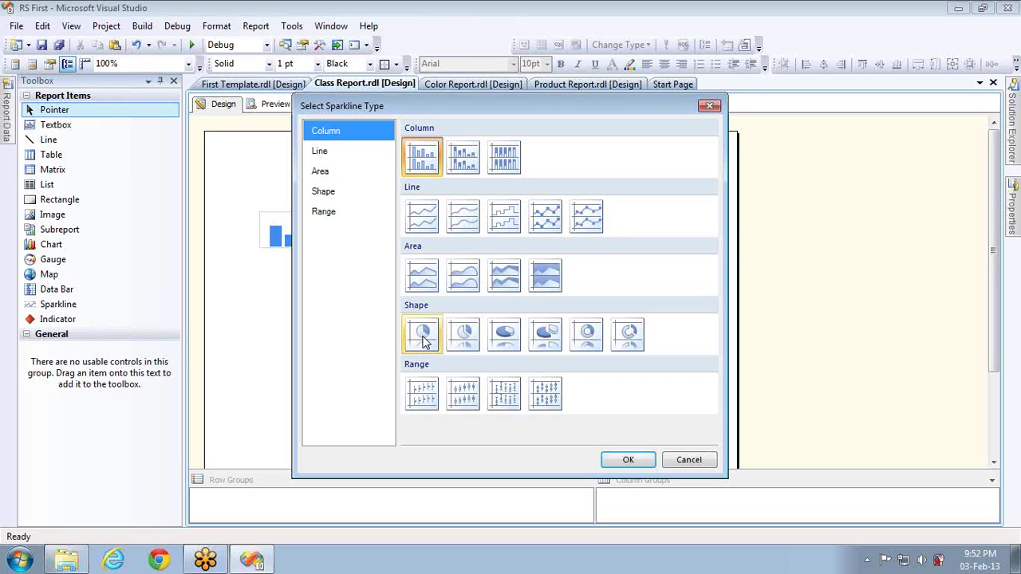
double_click(468, 154)
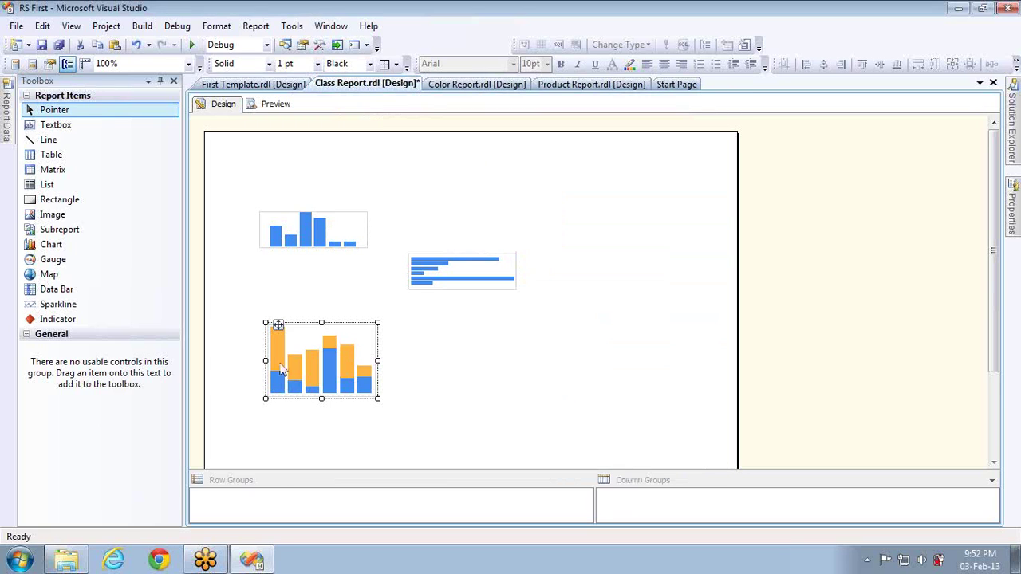
click(355, 344)
click(518, 366)
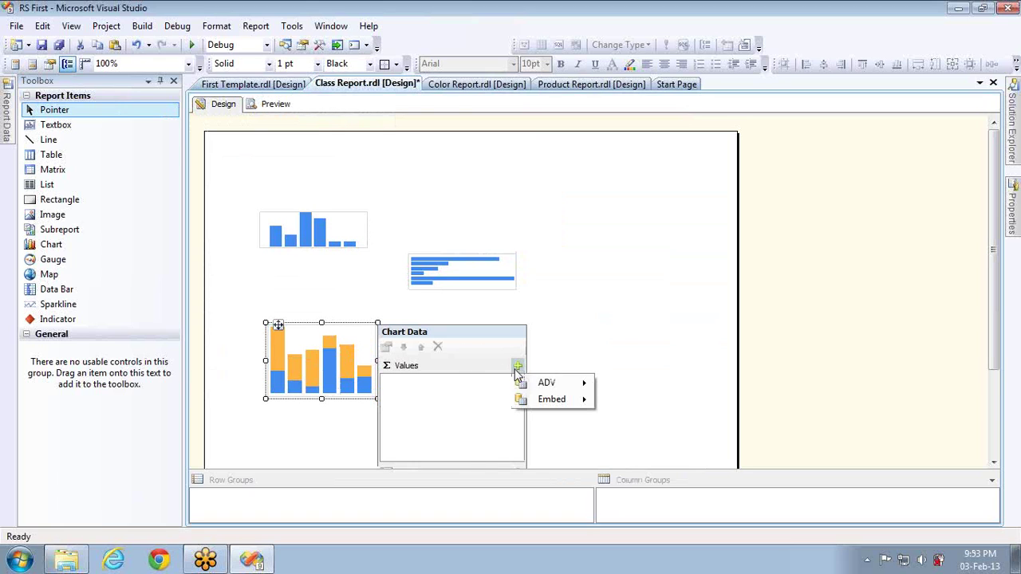
mouse_move(546, 383)
mouse_move(651, 386)
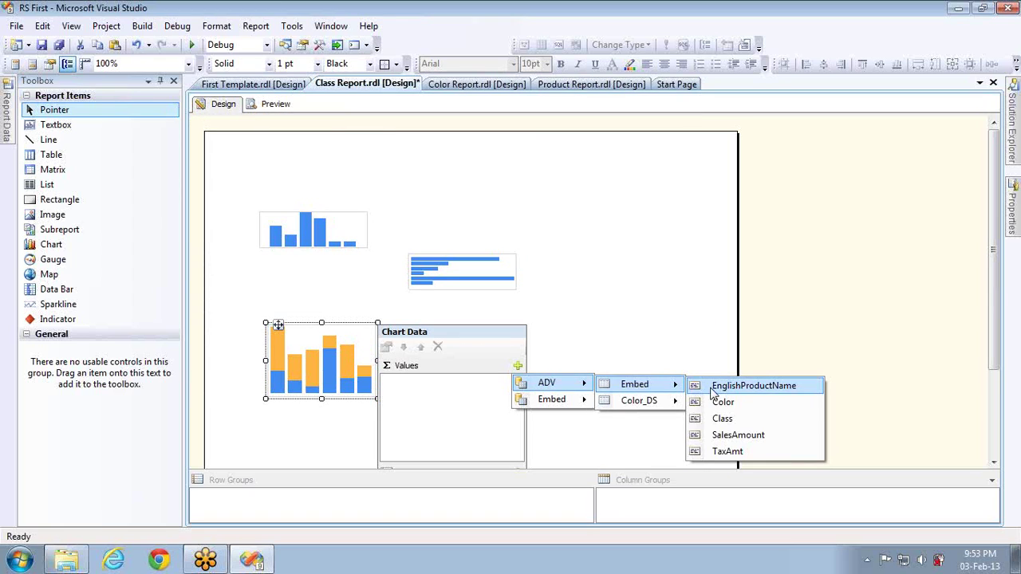
click(723, 437)
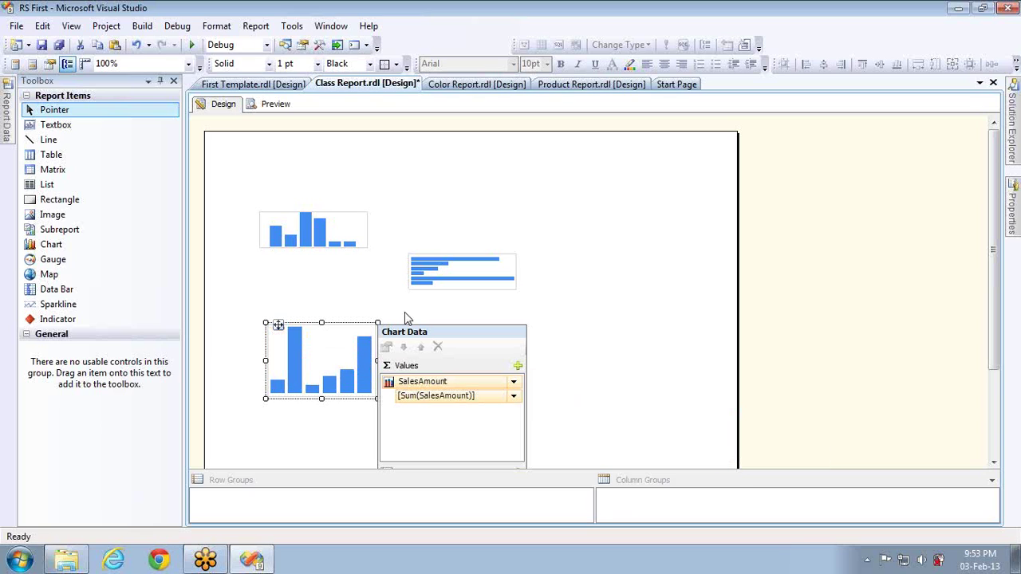
click(271, 106)
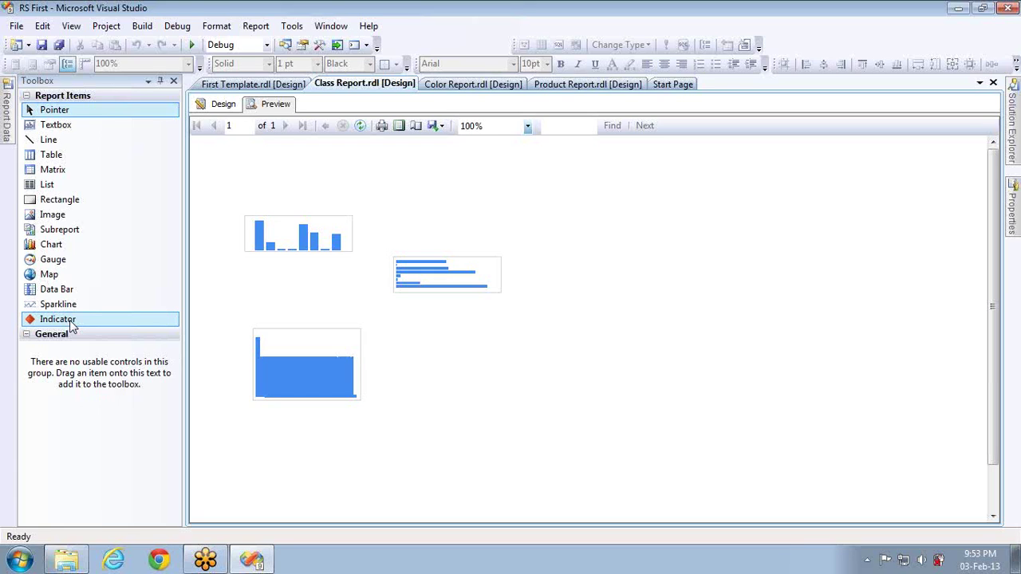
- Delete all items from the Class Report body and reduce the body's height
click(224, 105)
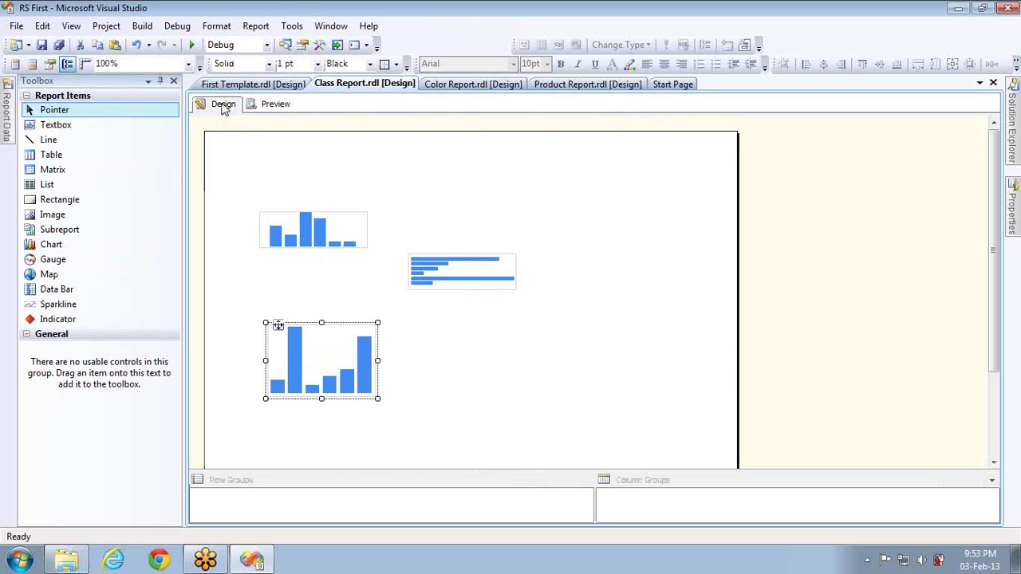
click(369, 304)
key(ctrl+a)
key(Delete)
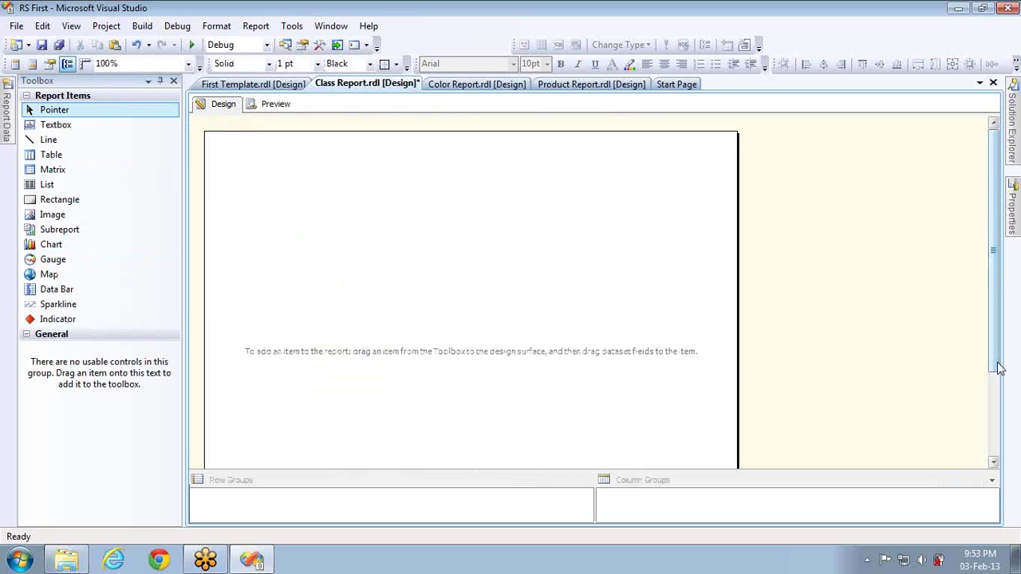
drag(996, 364, 999, 451)
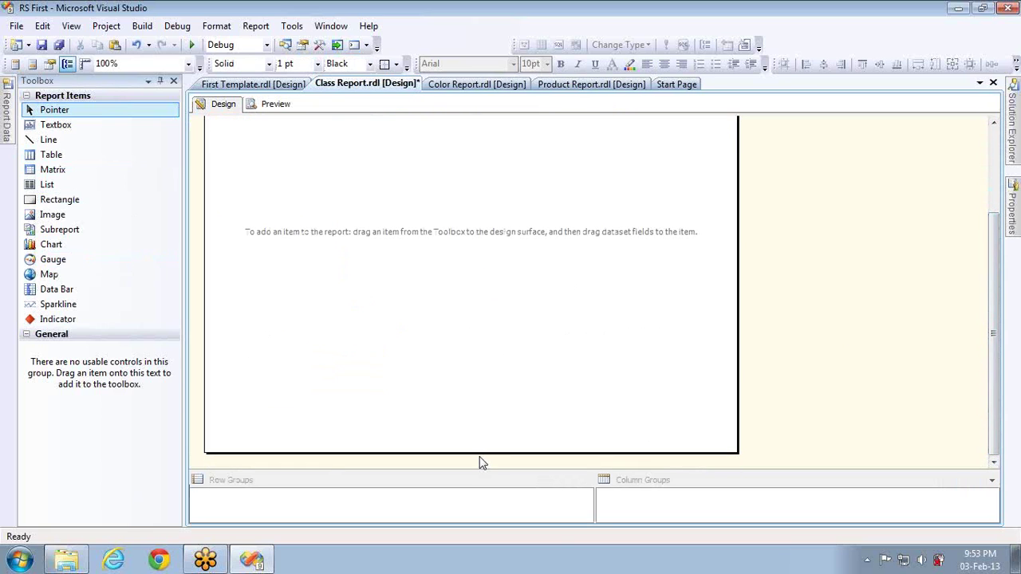
drag(479, 453, 499, 204)
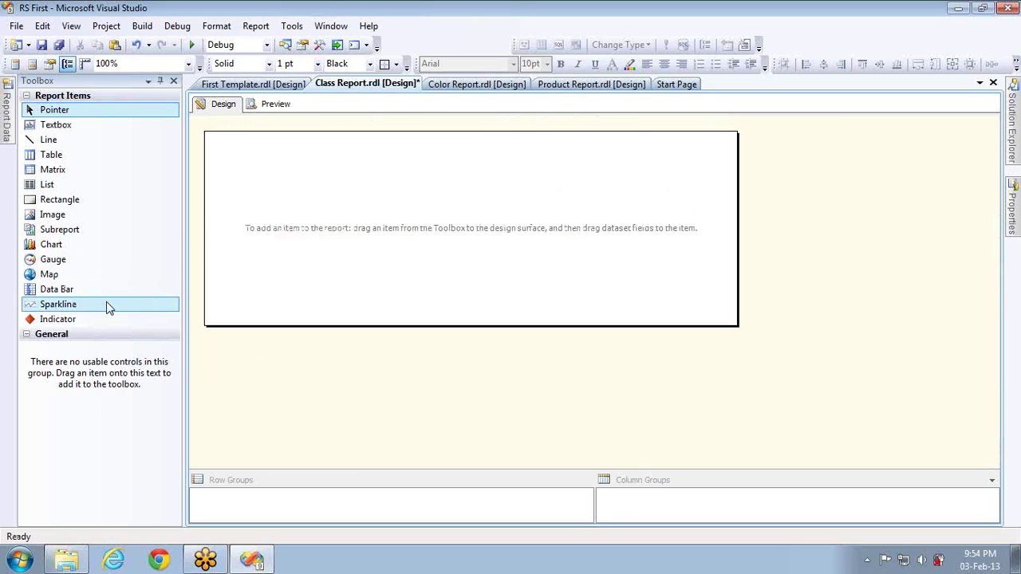
- Preview the First Template report and the Color Report, running the Color Report for Class M
click(259, 85)
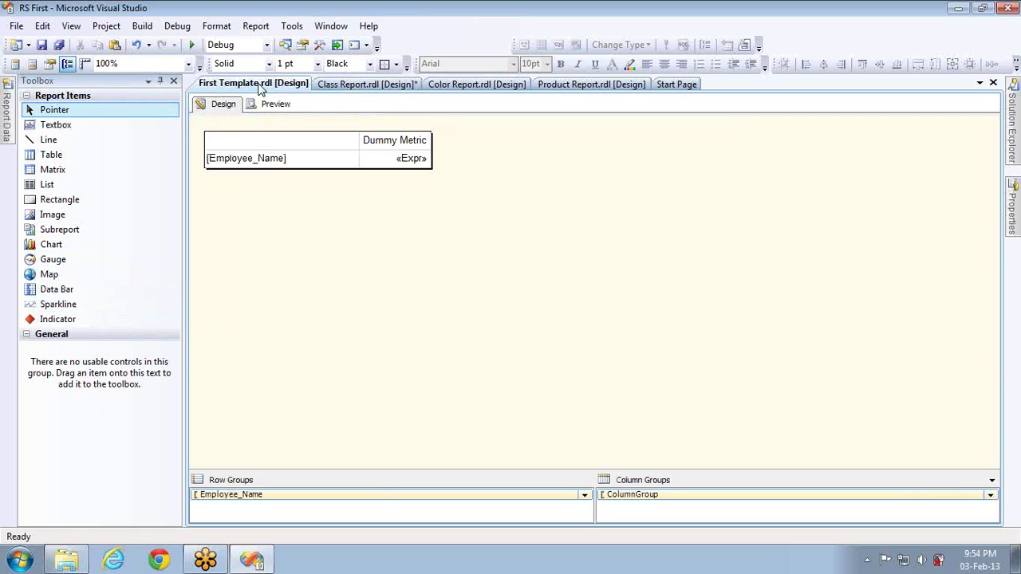
click(275, 106)
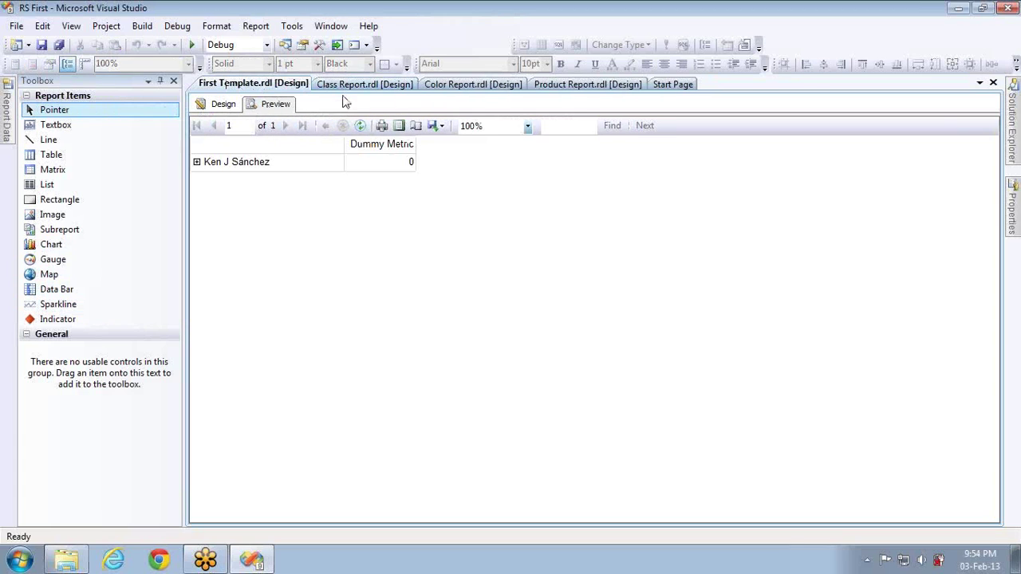
click(471, 84)
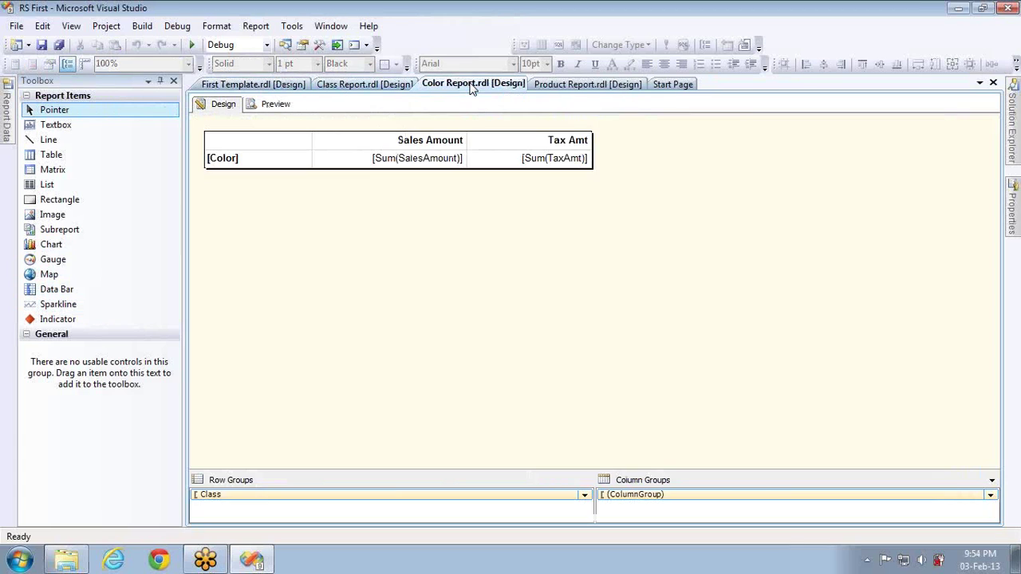
click(274, 103)
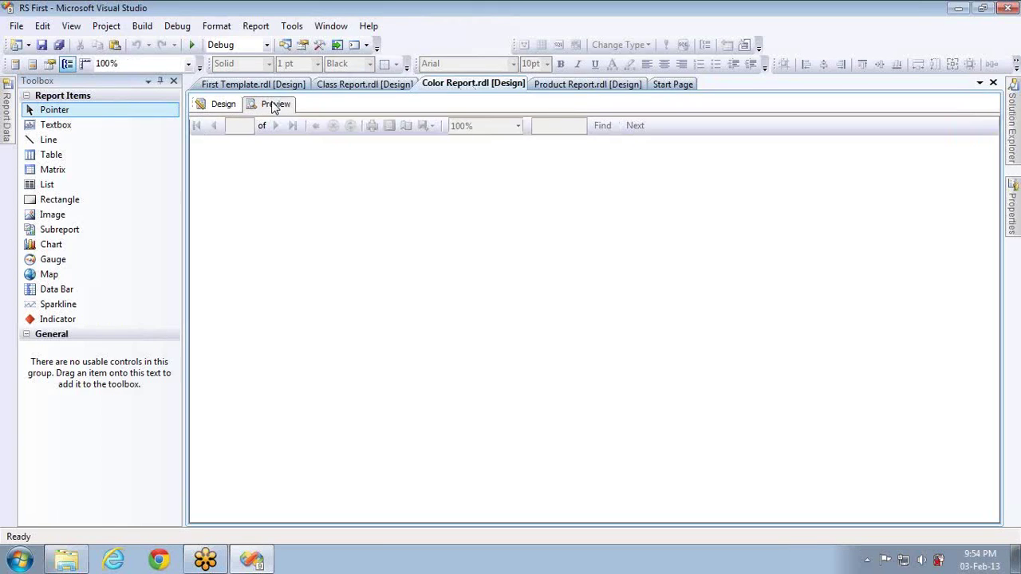
click(275, 125)
text(M)
click(953, 129)
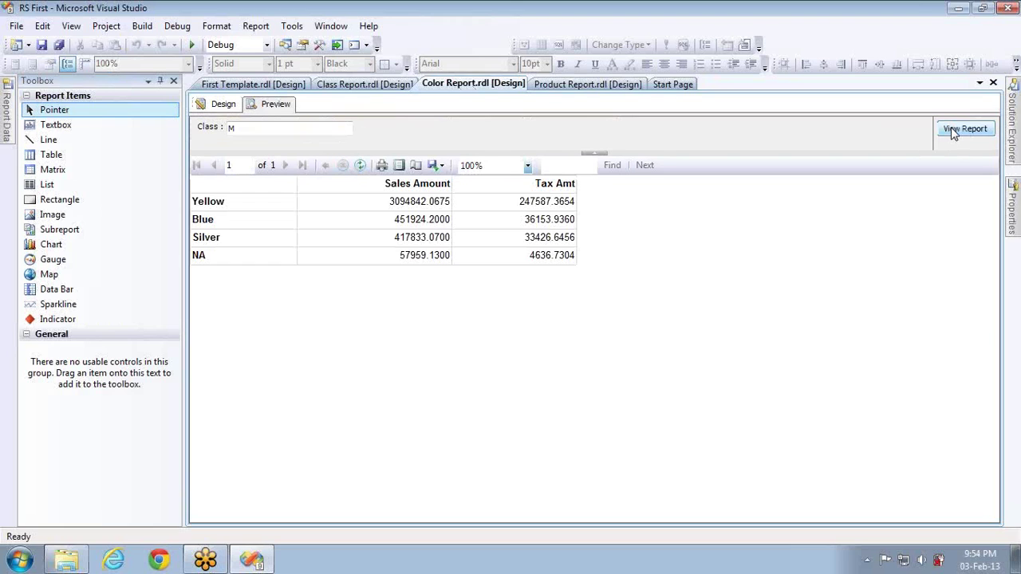
- Insert a column inside the group to the right of Tax Amt in the Color Report table and head it "Indicator"
click(227, 103)
click(569, 141)
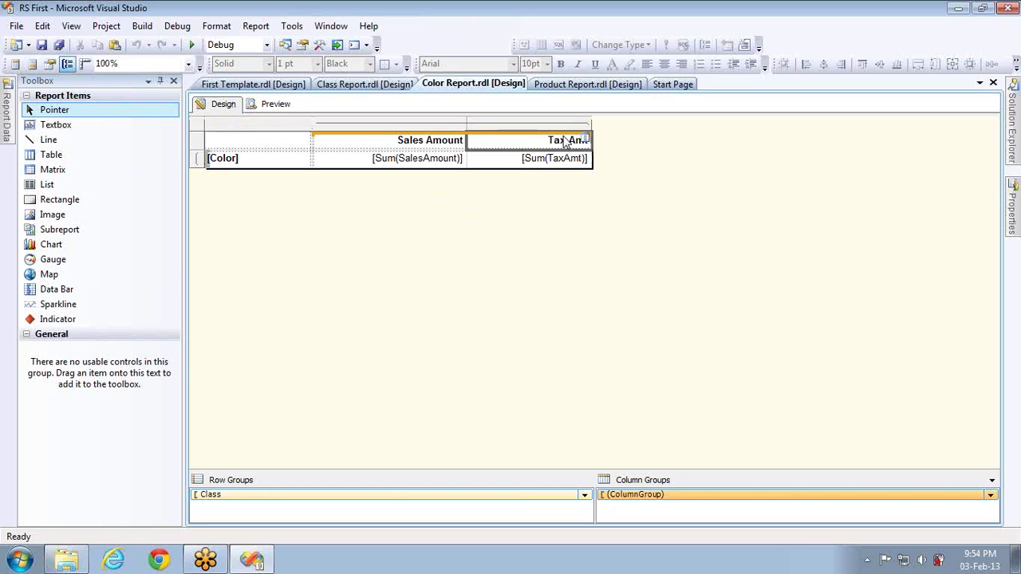
right_click(568, 126)
mouse_move(604, 131)
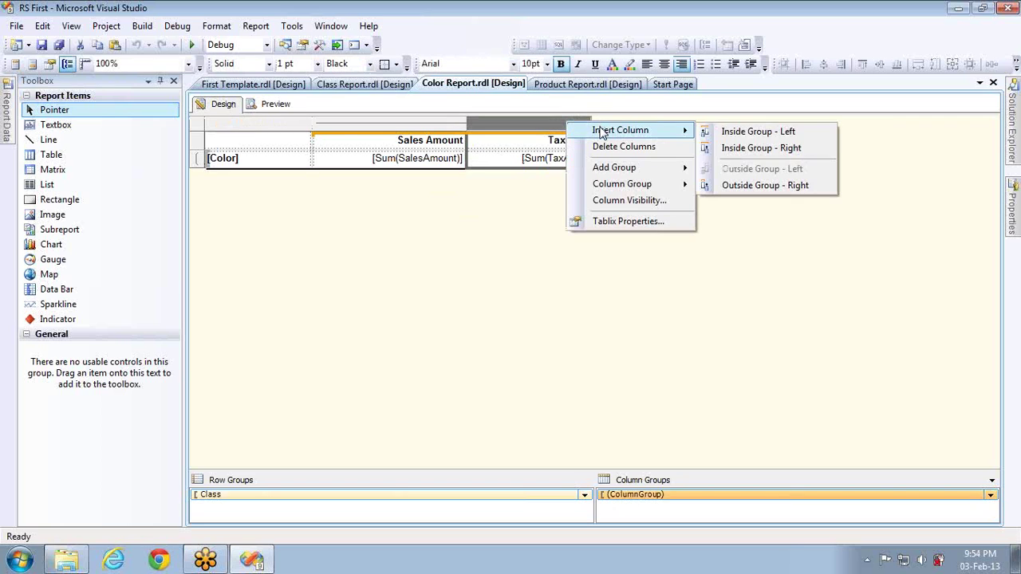
click(764, 150)
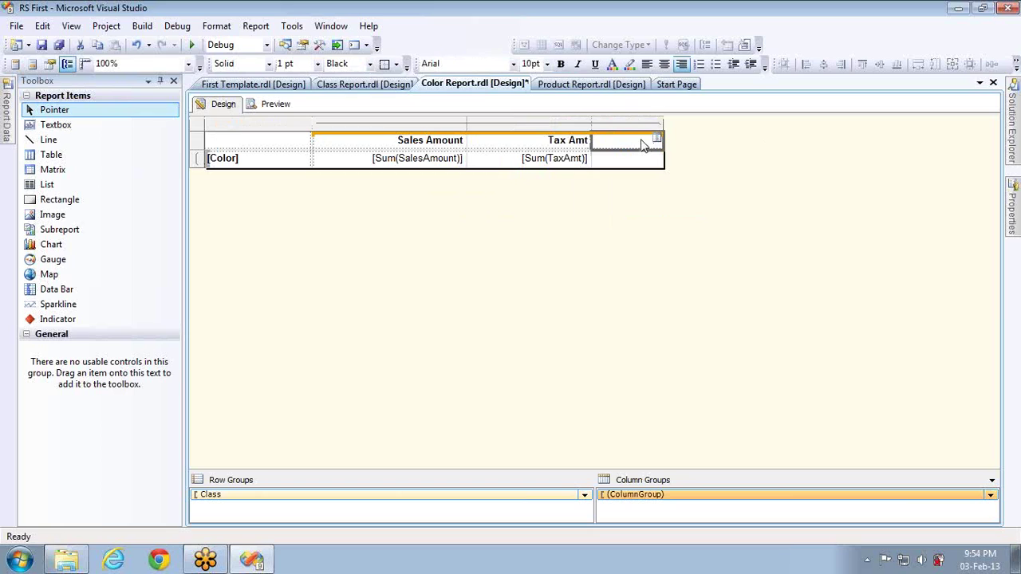
click(642, 142)
text(Indicator)
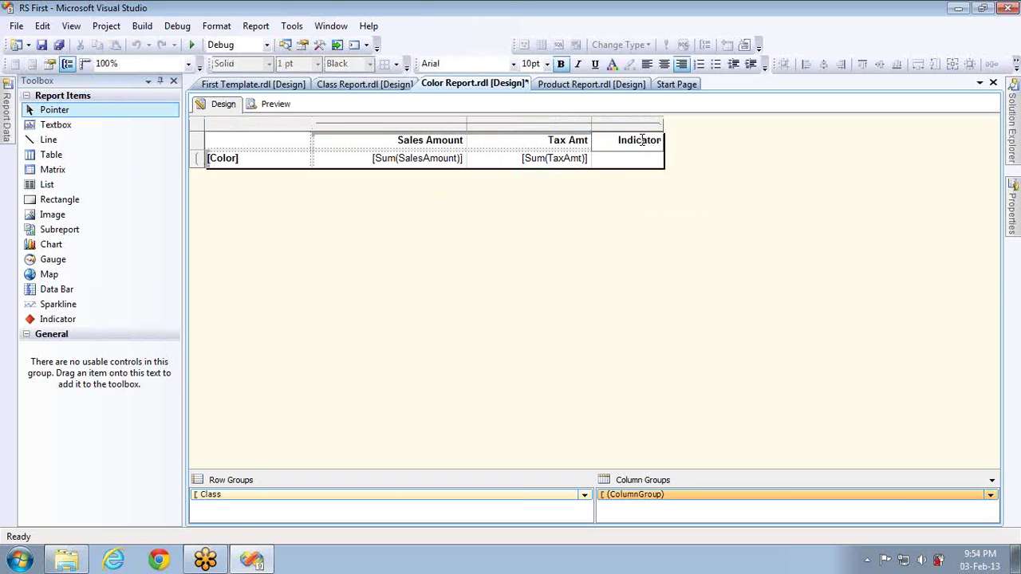
- Insert a directional indicator with red, yellow and green arrows into the Indicator column's detail cell
click(620, 157)
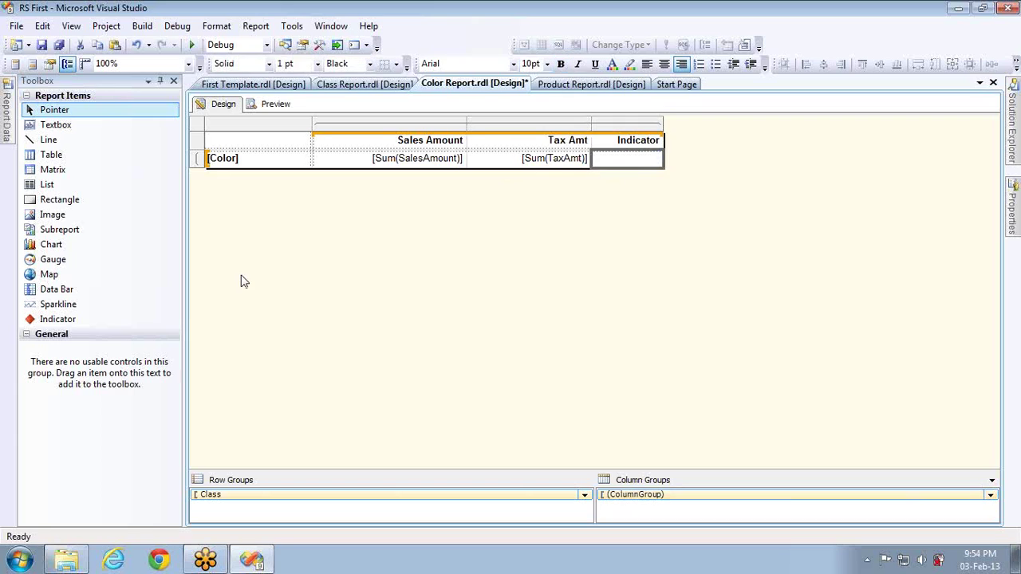
drag(100, 322, 615, 165)
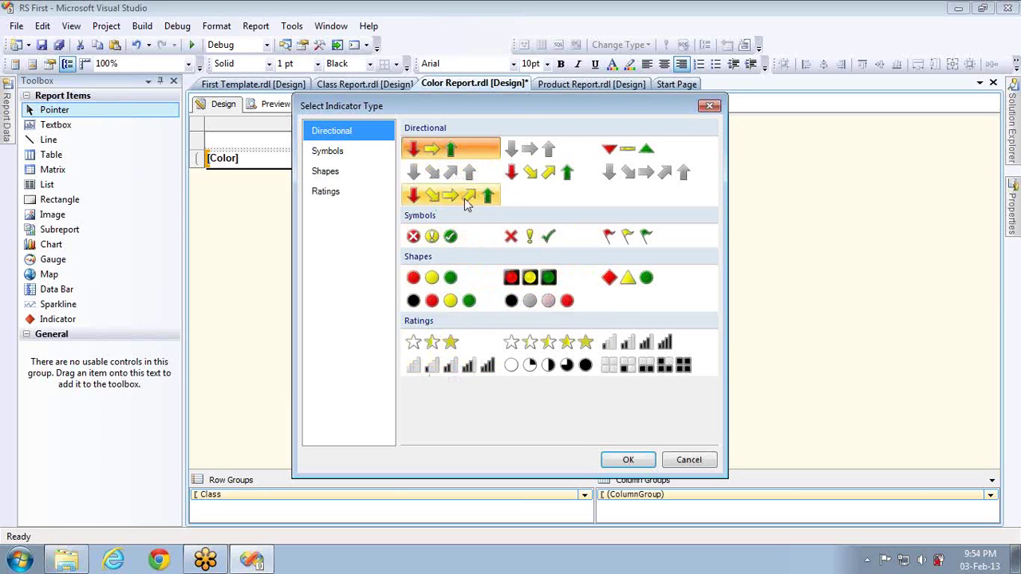
click(434, 350)
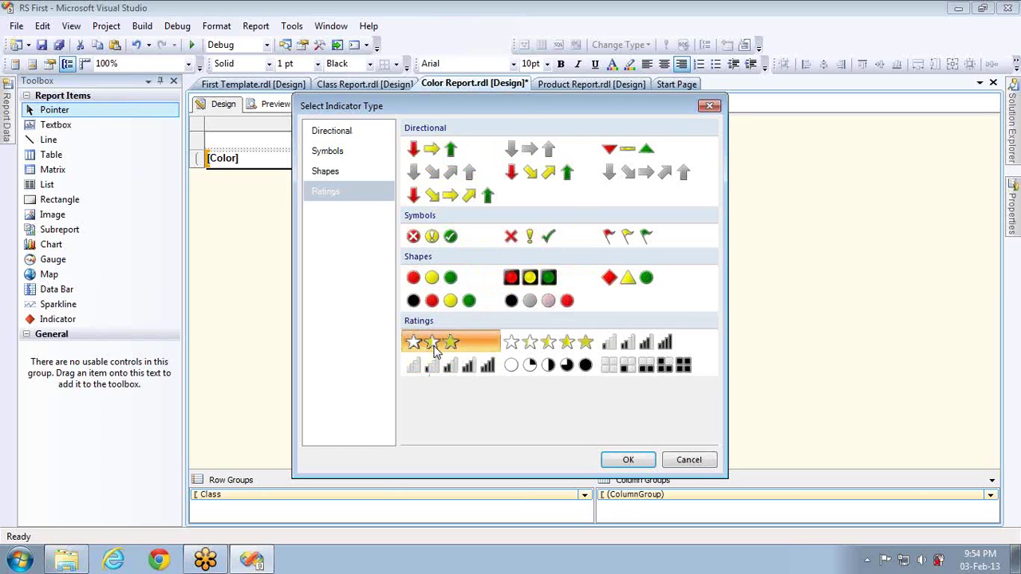
double_click(433, 149)
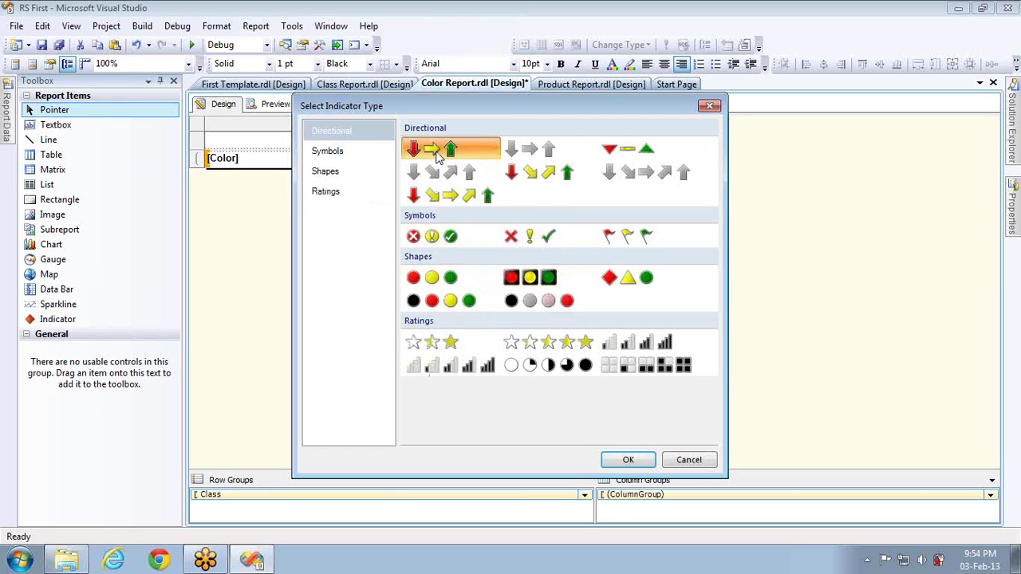
- Set the indicator's value to [Sum(SalesAmount)], keeping the percentage-based red, yellow and green states
right_click(627, 159)
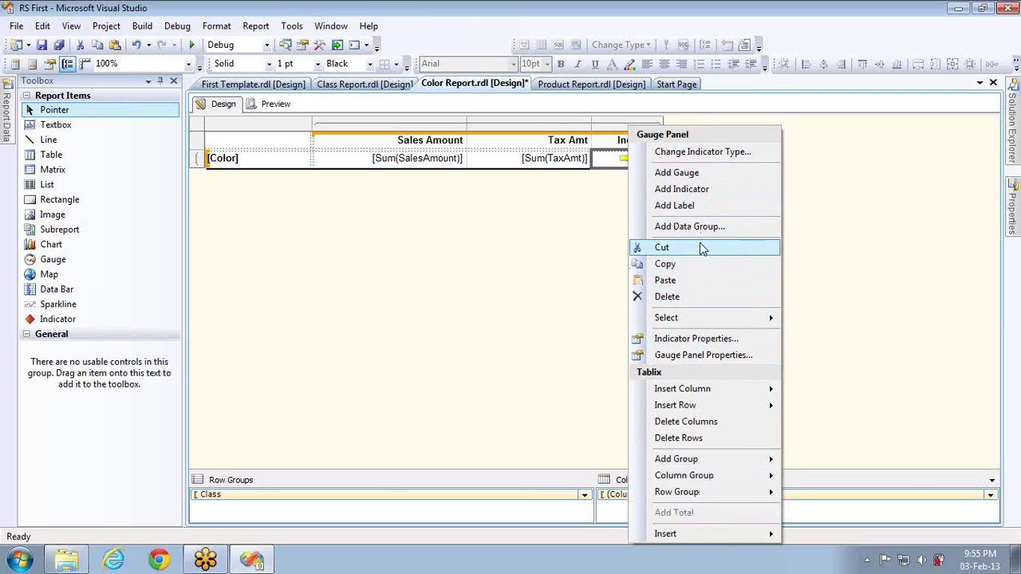
click(696, 340)
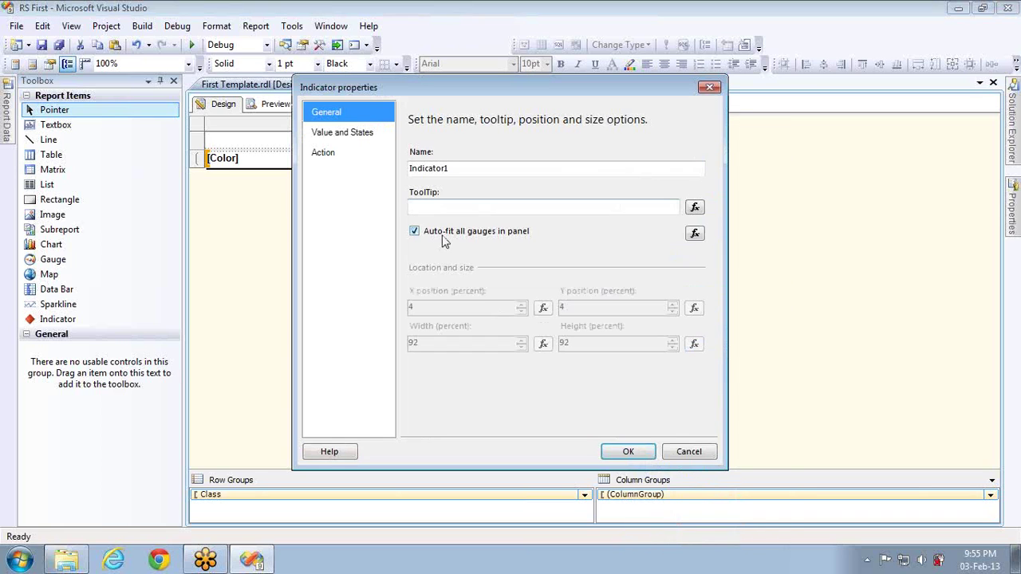
click(343, 133)
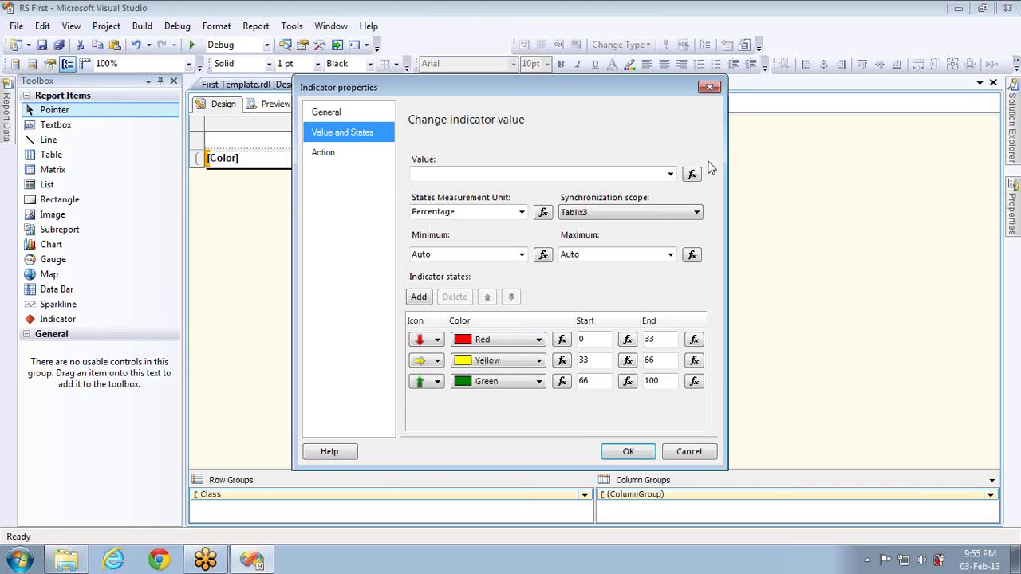
click(670, 174)
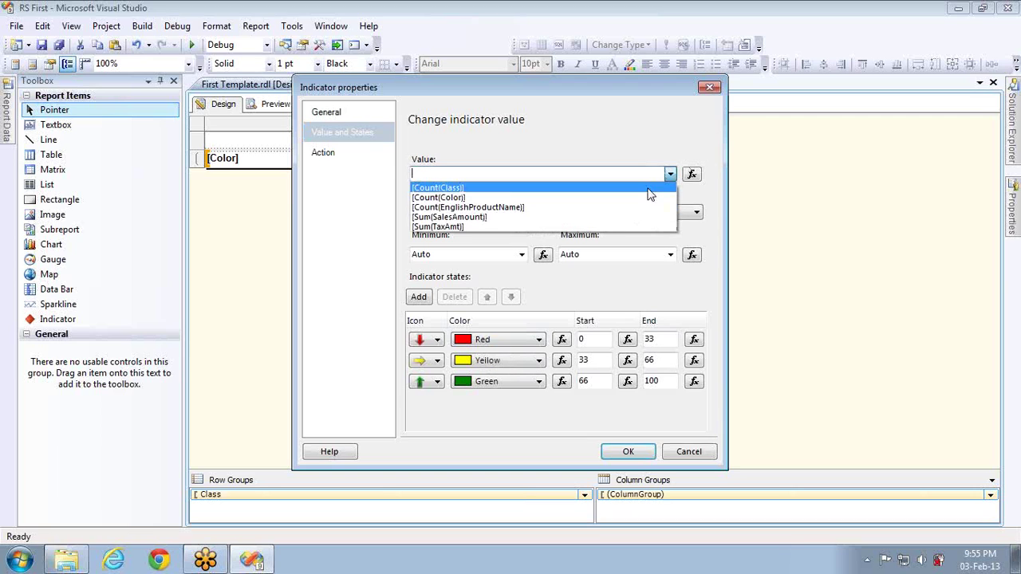
click(564, 221)
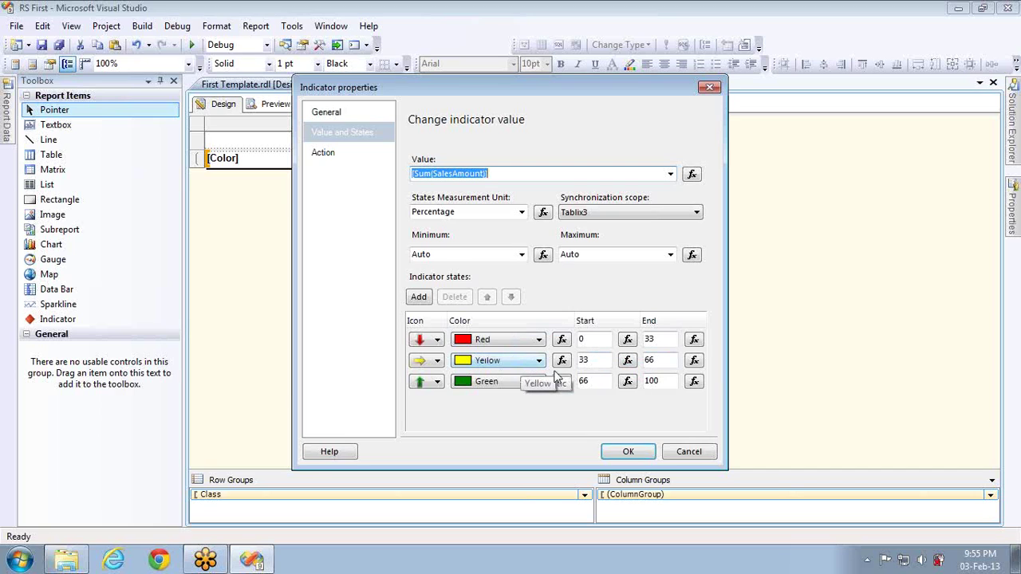
click(606, 384)
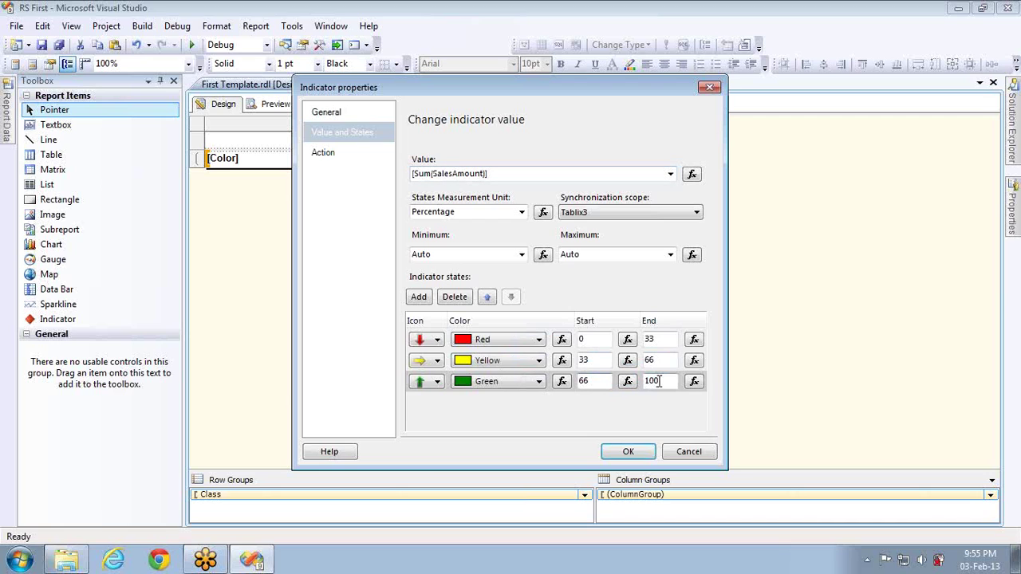
click(629, 453)
- Preview the Color Report with its arrow indicators for Class M
click(275, 103)
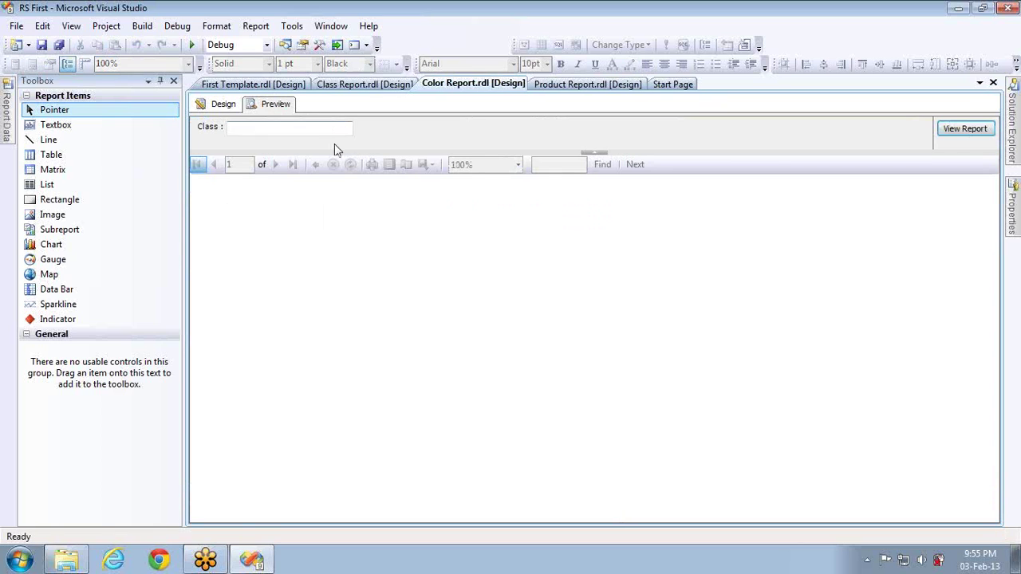
click(329, 131)
text(M)
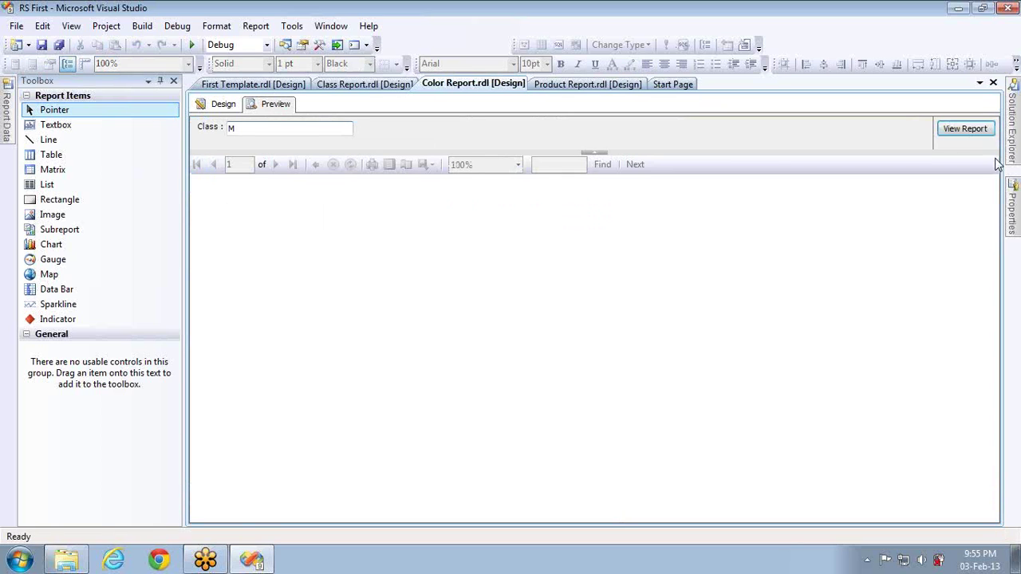
click(967, 129)
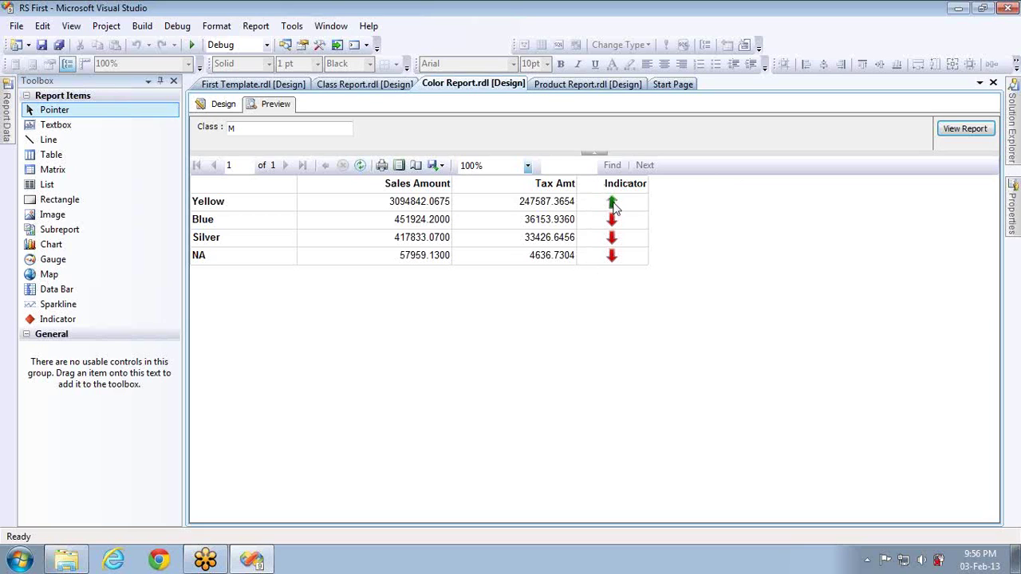
- Change the indicator type in the Color Report's Indicator column to the red, yellow and green circles without rims
click(222, 106)
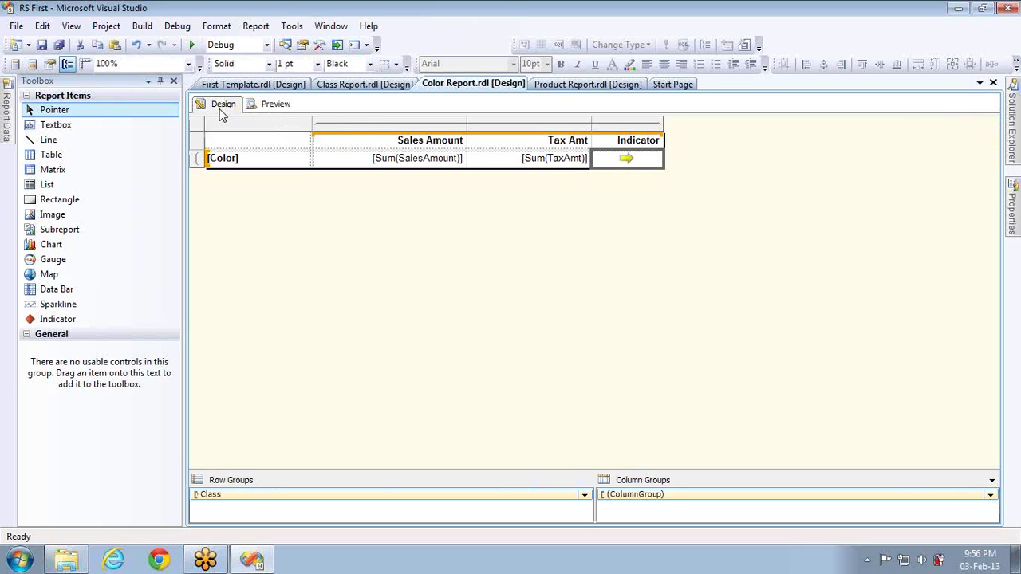
right_click(610, 162)
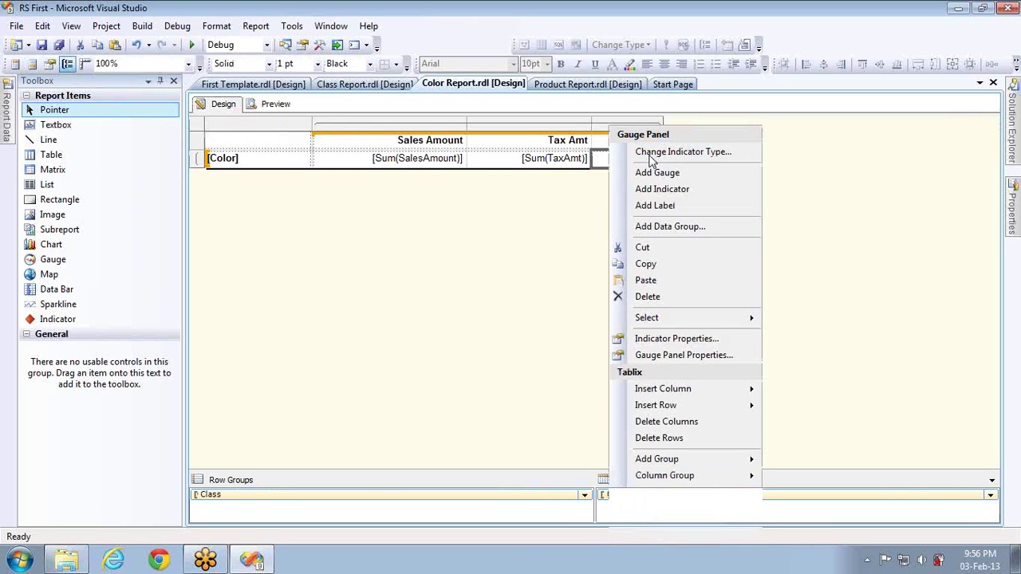
click(652, 153)
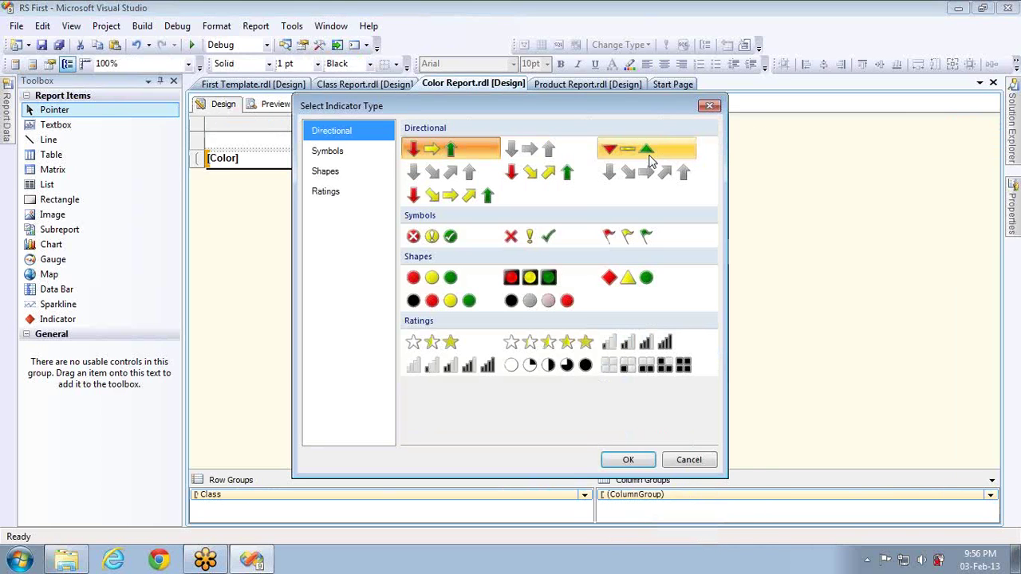
click(454, 279)
double_click(455, 279)
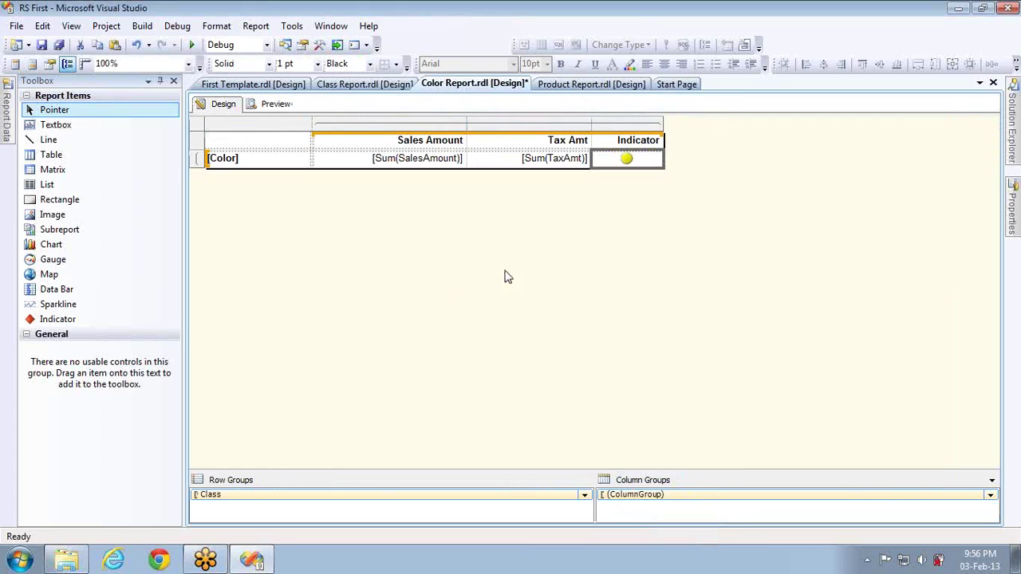
- Preview the Color Report with its circle indicators for Class M
click(270, 107)
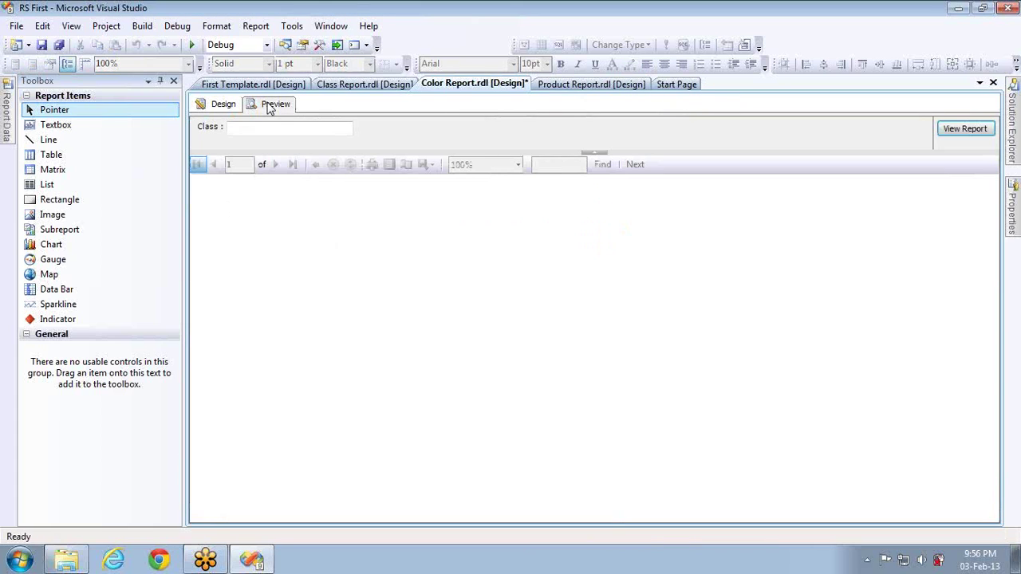
click(274, 128)
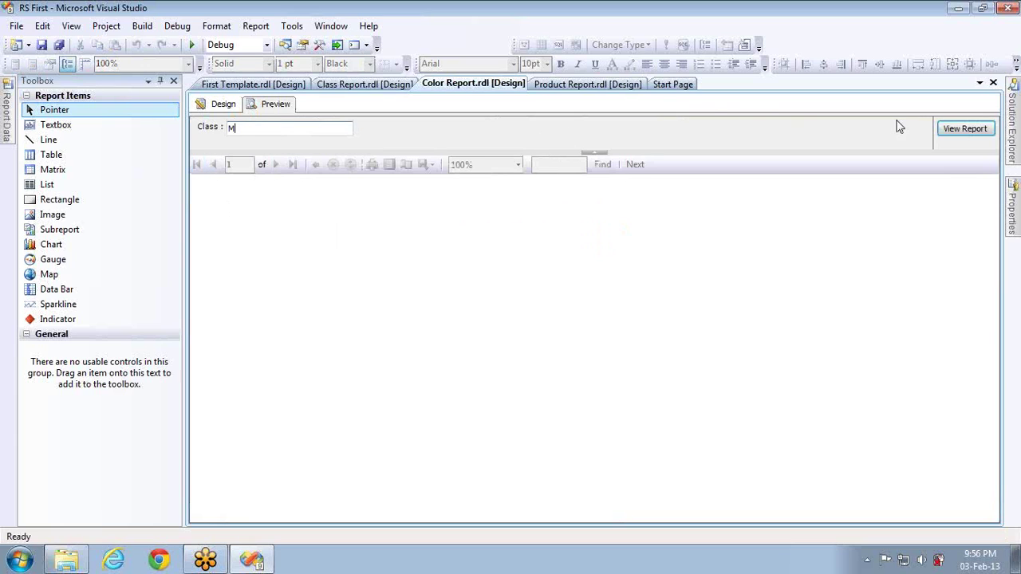
click(963, 130)
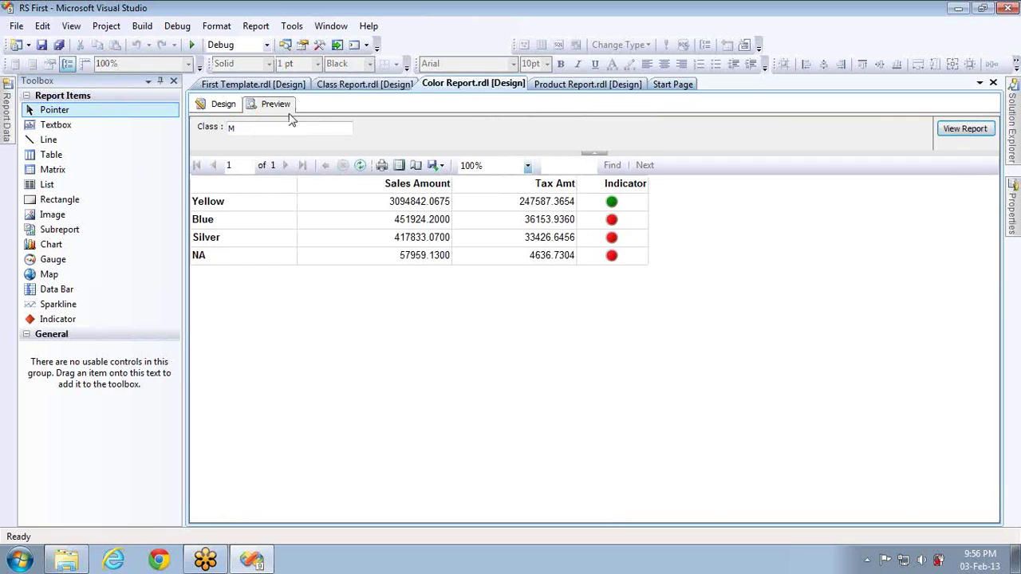
- Change the Indicator column's indicator type to the three-star rating set with empty, half and full stars
click(214, 107)
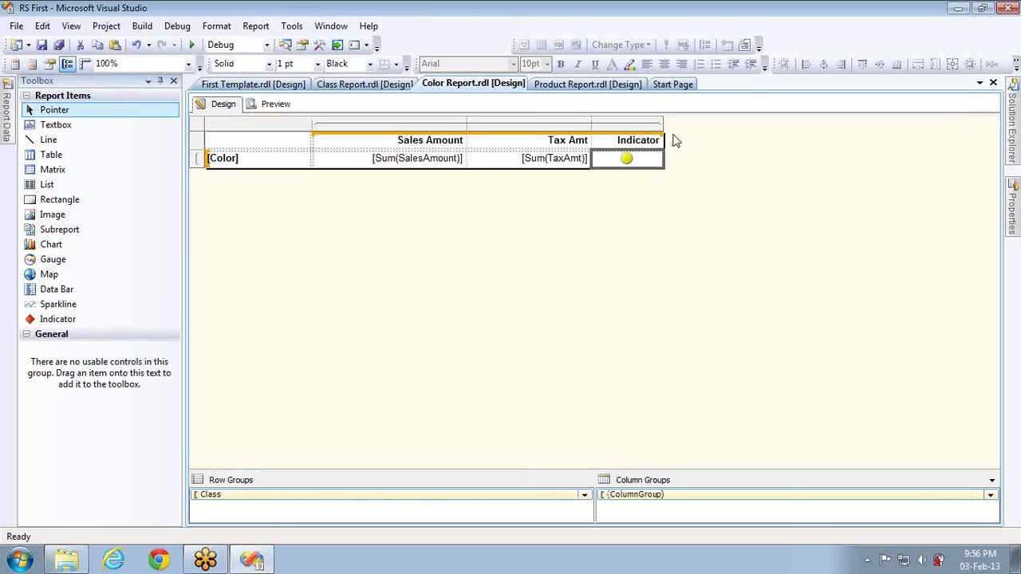
right_click(633, 162)
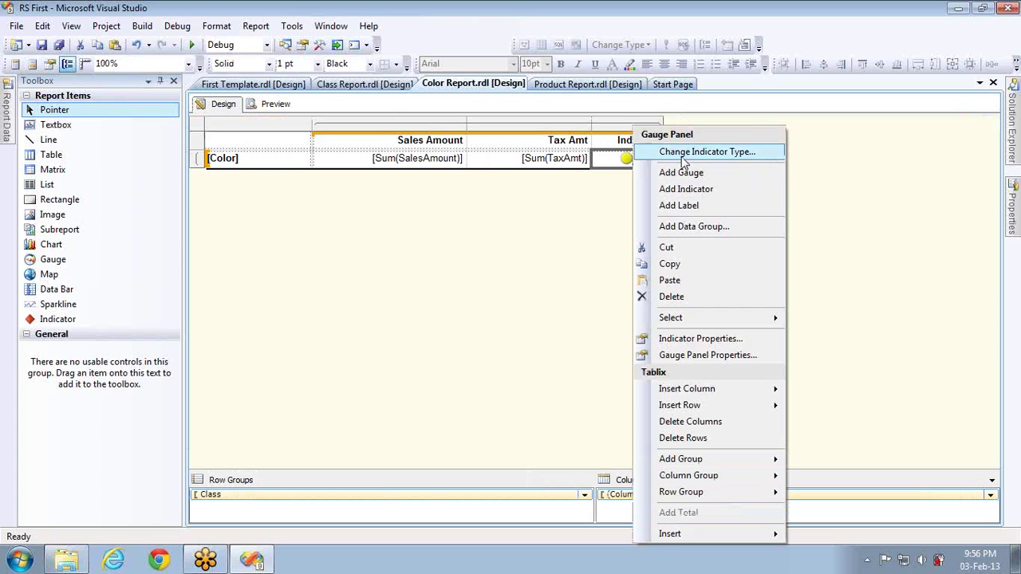
click(682, 158)
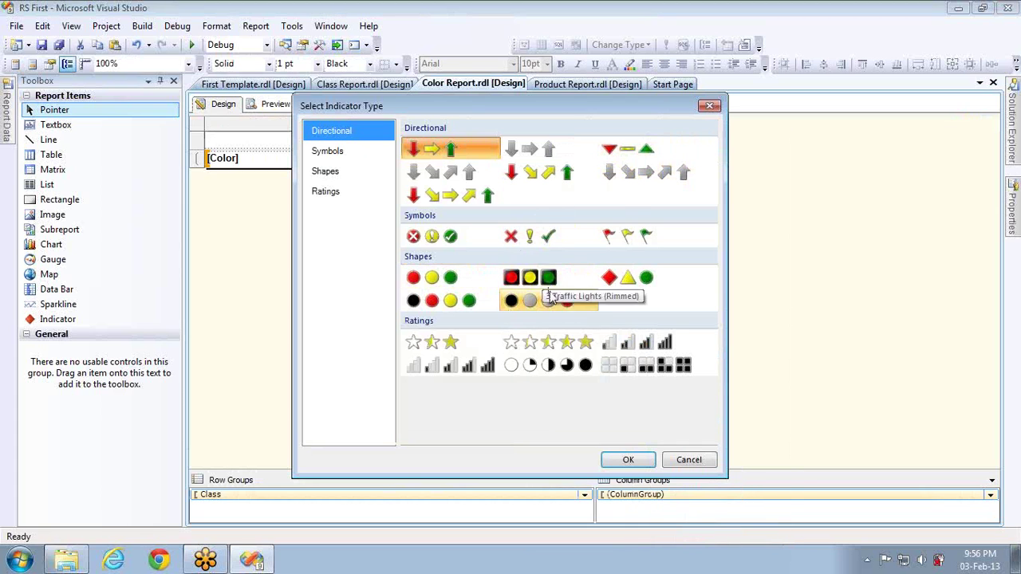
click(451, 348)
key(Return)
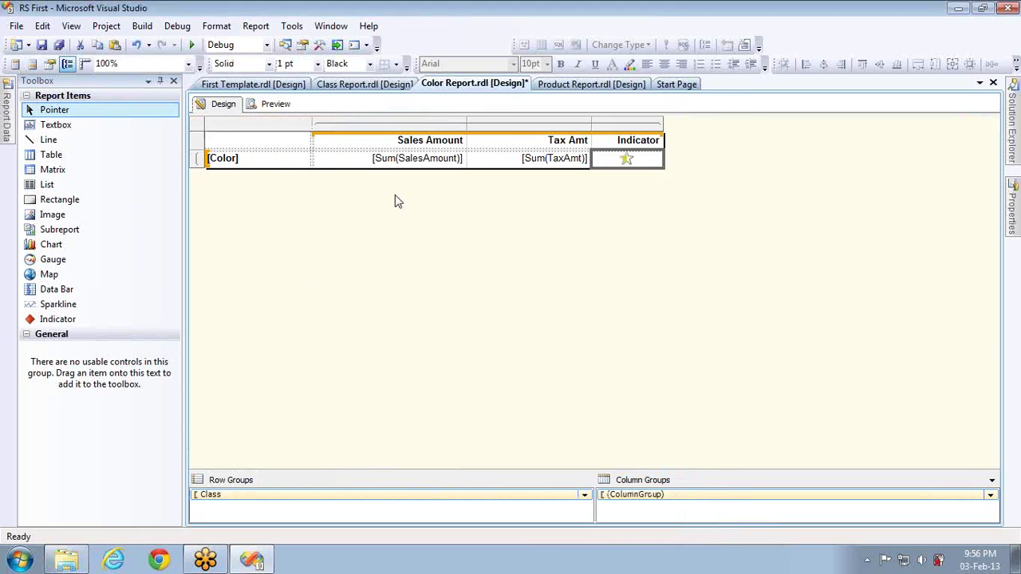
- Preview the Color Report with its star indicators for Class M, and return to the report design
click(267, 105)
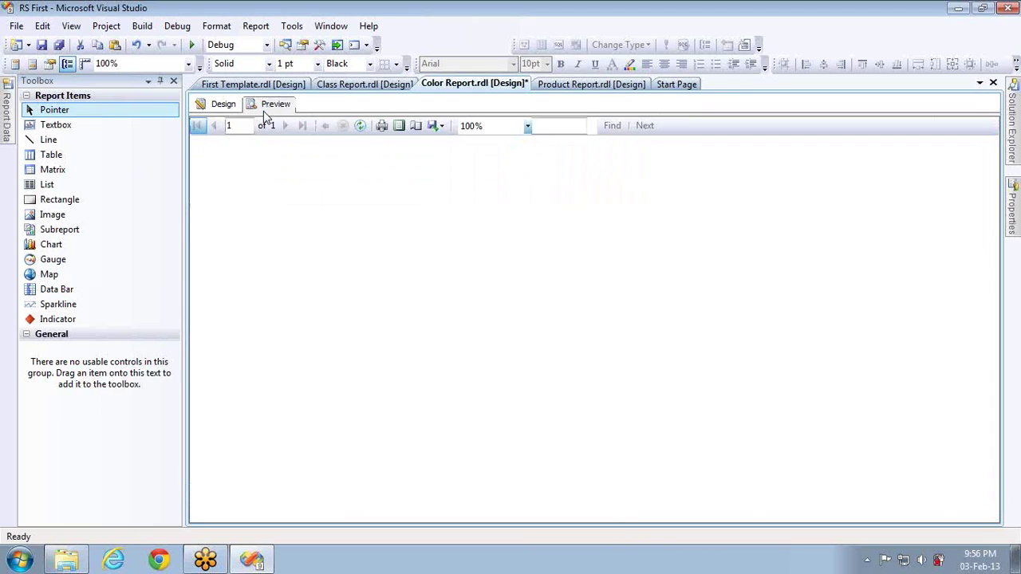
click(272, 128)
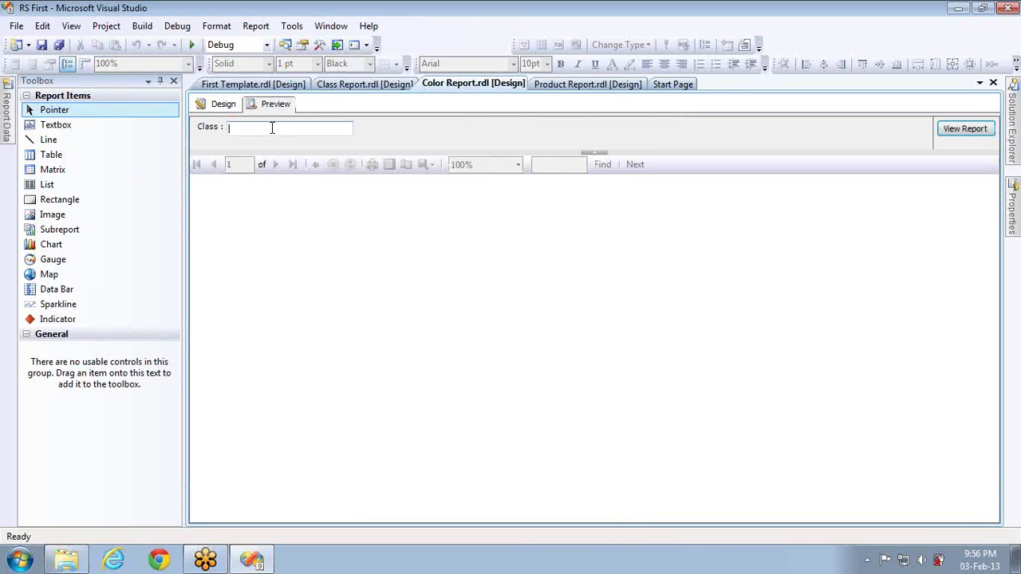
text(M)
click(986, 131)
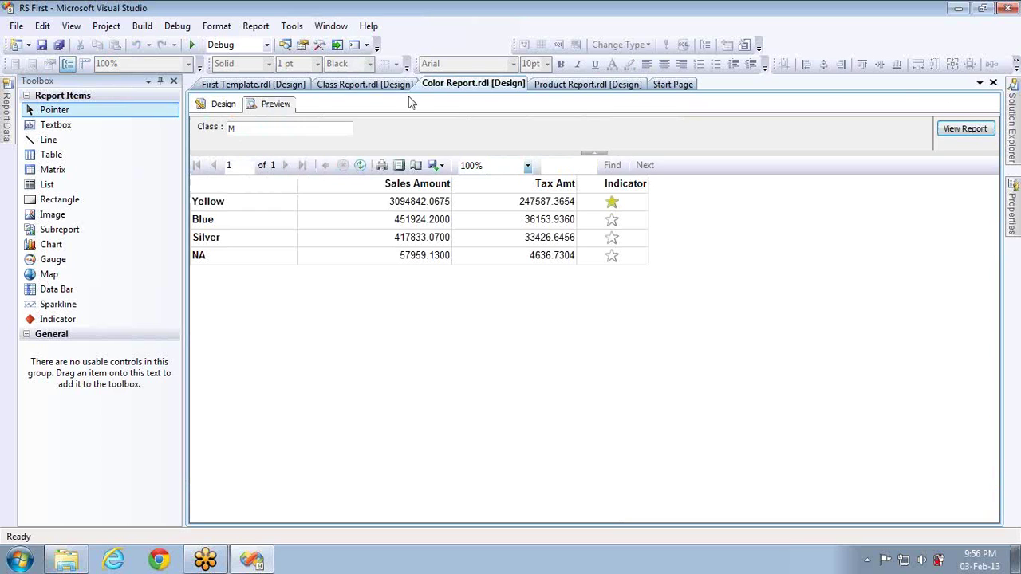
click(217, 107)
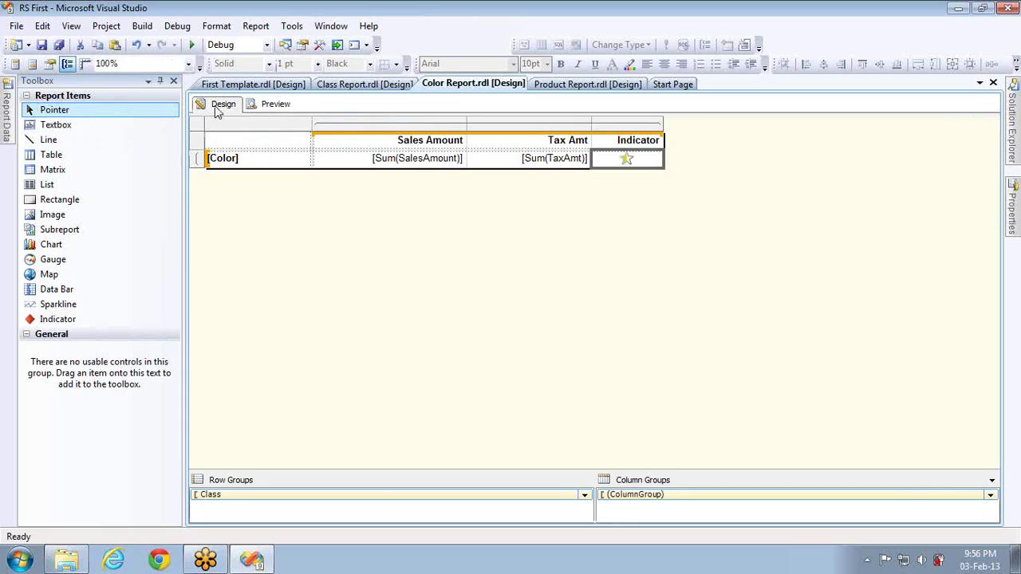